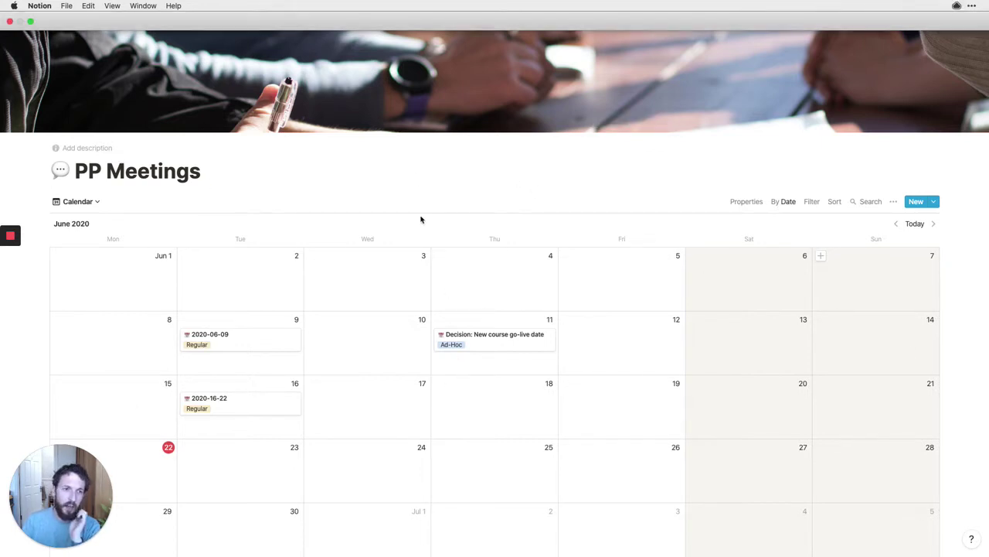
# - Open the 2020-16-22 meeting from the June 2020 calendar as a full page
pyautogui.scroll(-1, 348, 195)
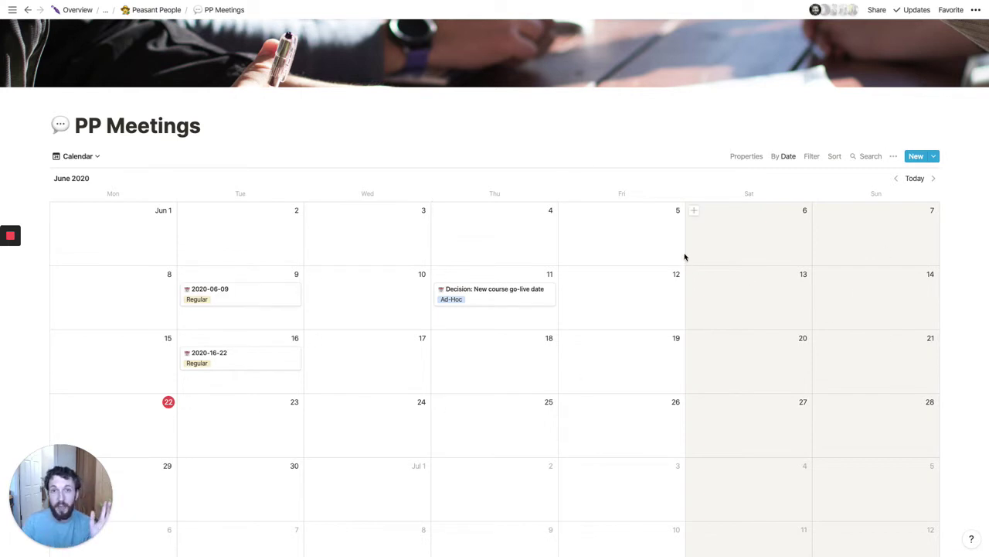
pyautogui.click(238, 361)
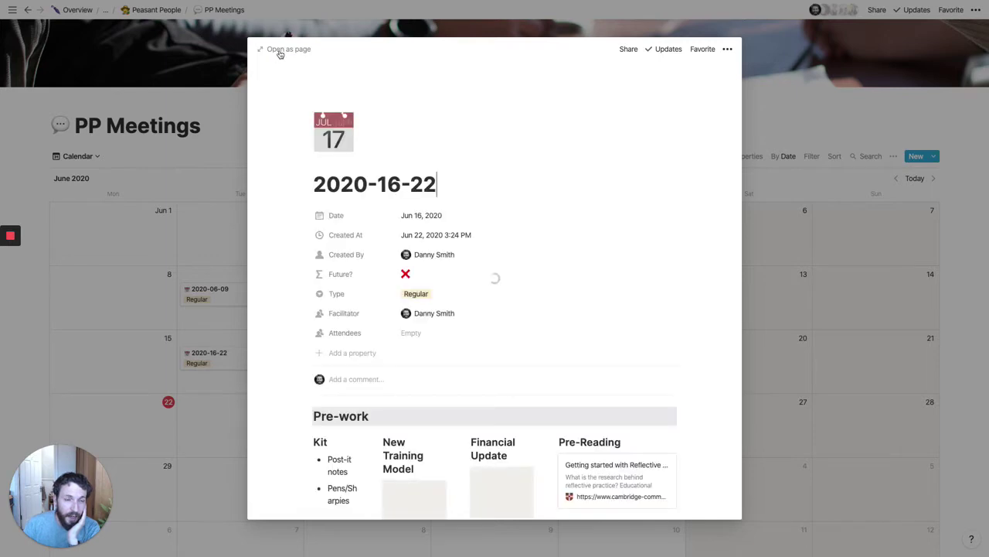
pyautogui.press('super+Return')
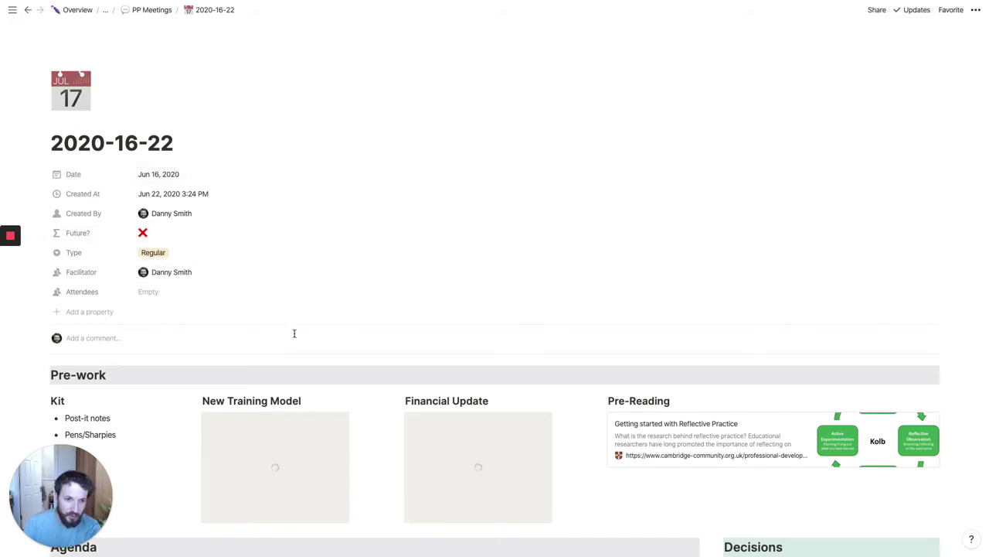
# - Examine the meeting page's properties and its Pre-work, Agenda and Notes sections
pyautogui.scroll(-2, 294, 333)
pyautogui.scroll(-2, 293, 336)
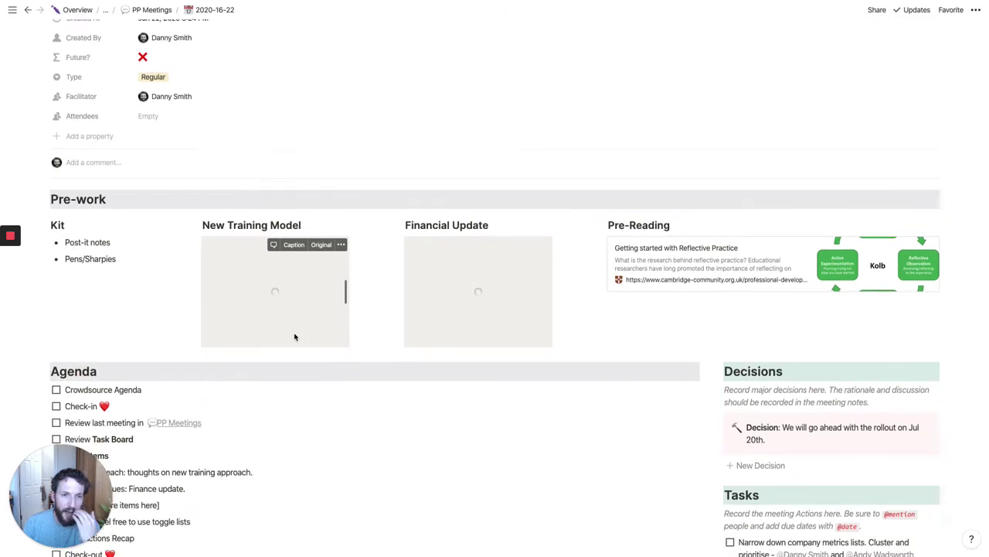
pyautogui.scroll(-1, 294, 337)
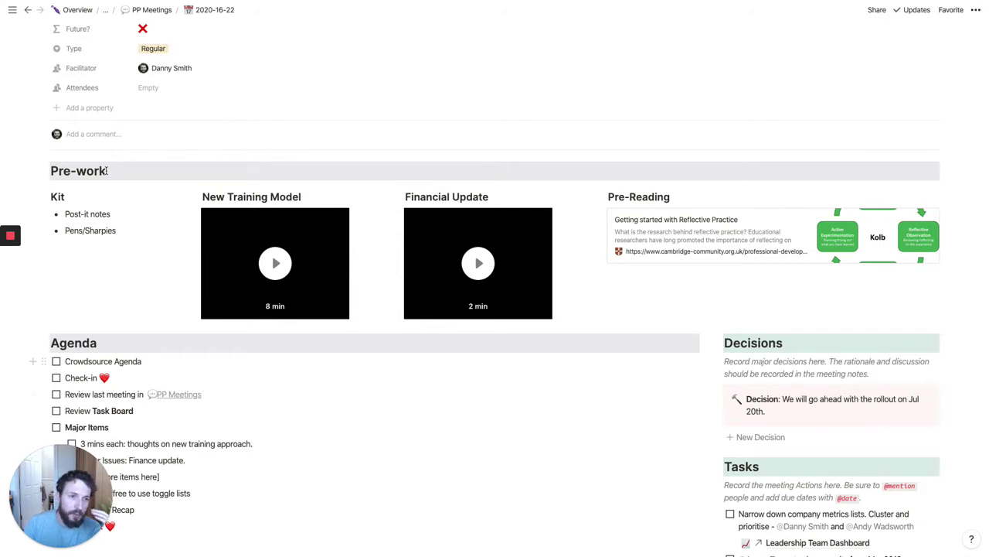
pyautogui.scroll(1, 69, 215)
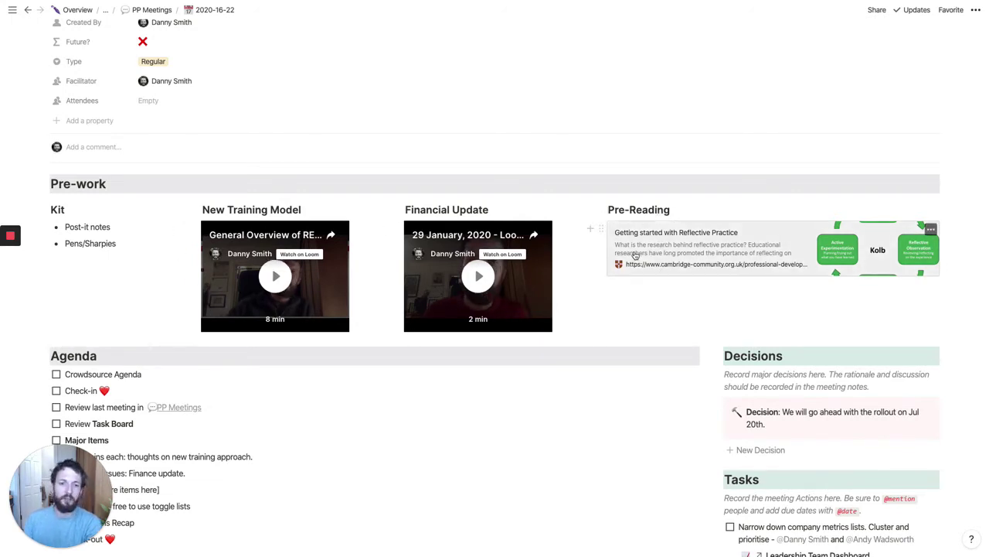
pyautogui.scroll(-2, 599, 330)
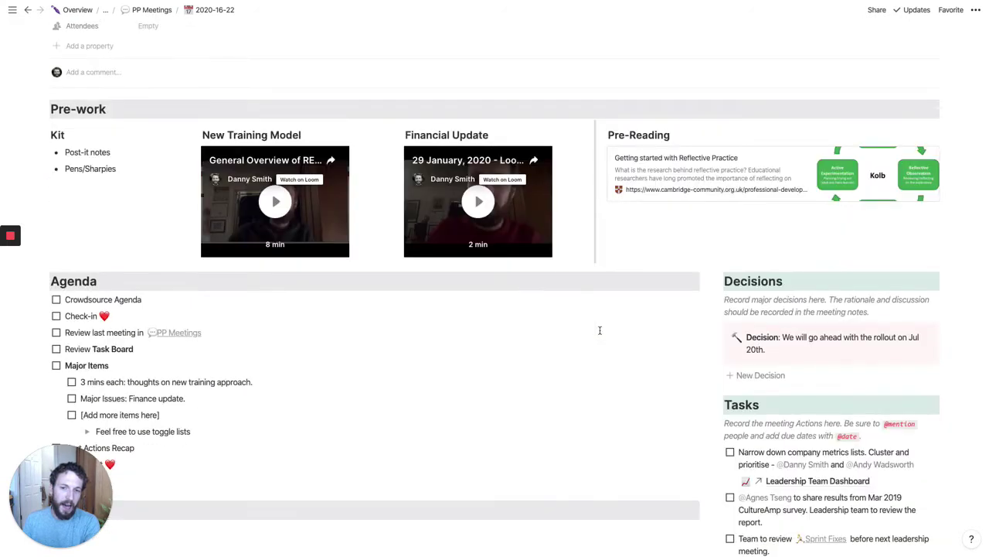
pyautogui.scroll(-1, 599, 330)
pyautogui.scroll(-1, 599, 330)
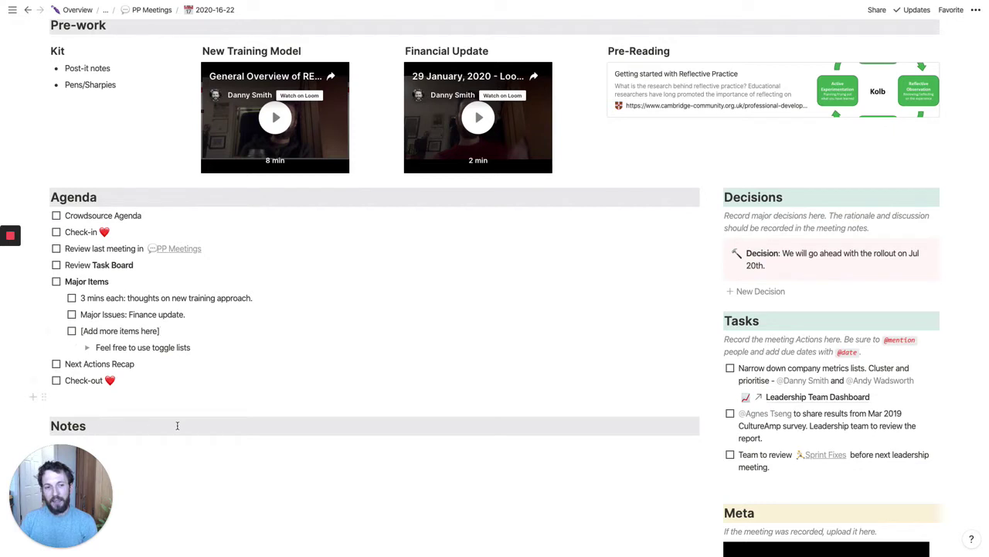
pyautogui.click(237, 470)
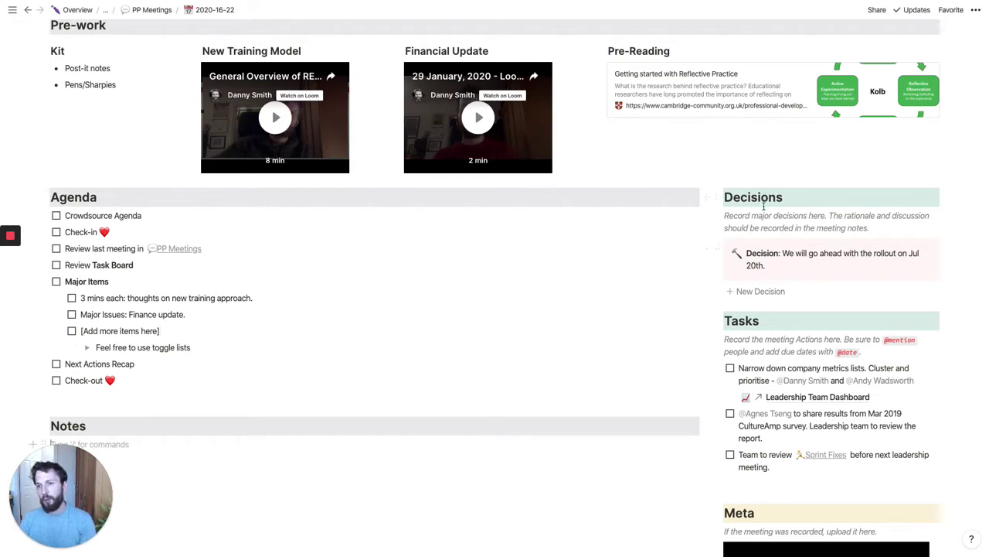
# - Add a new blank decision block under Decisions and move the New Decision template button above the existing decision
pyautogui.click(761, 292)
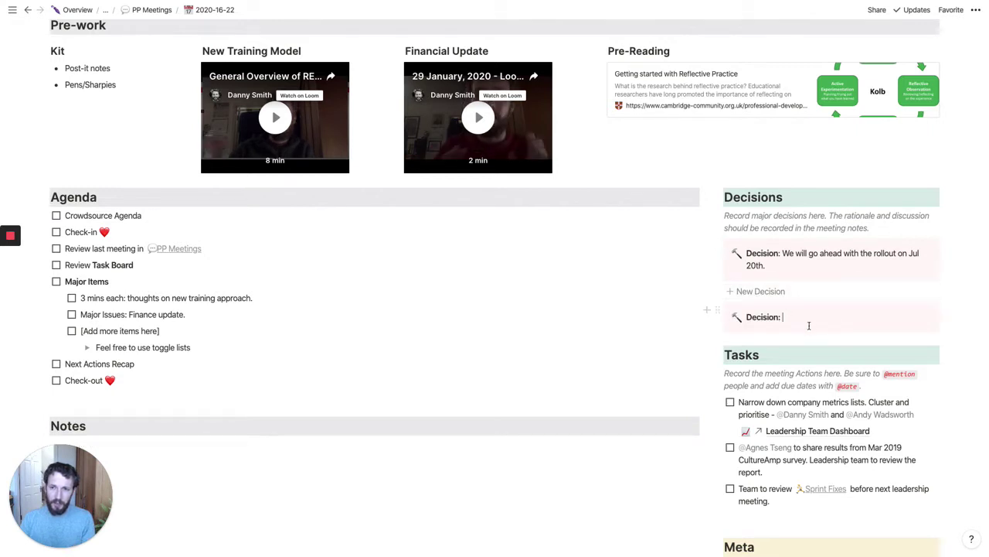
pyautogui.moveTo(717, 292); pyautogui.dragTo(725, 242)
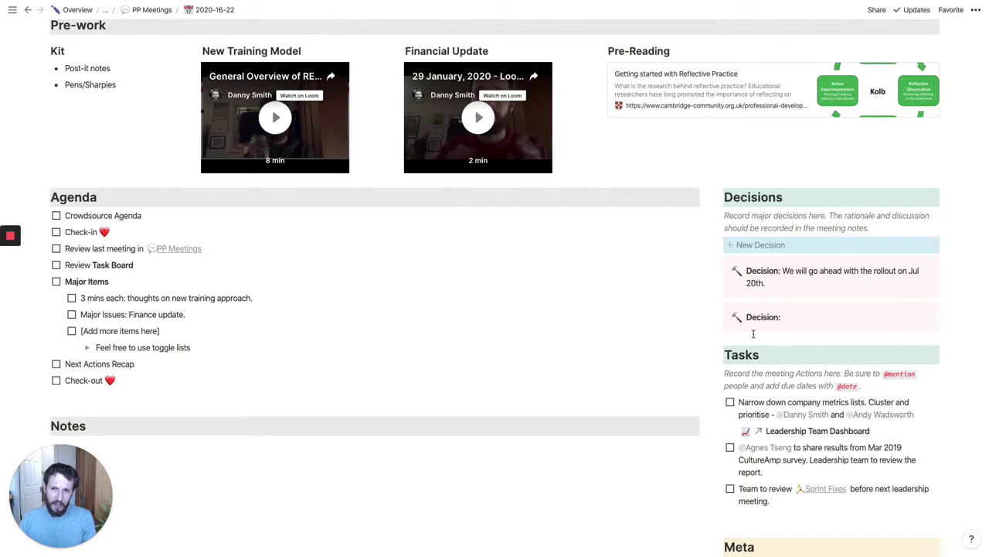
# - Add a to-do reading "Thing" at the end of the Tasks list
pyautogui.scroll(-3, 754, 334)
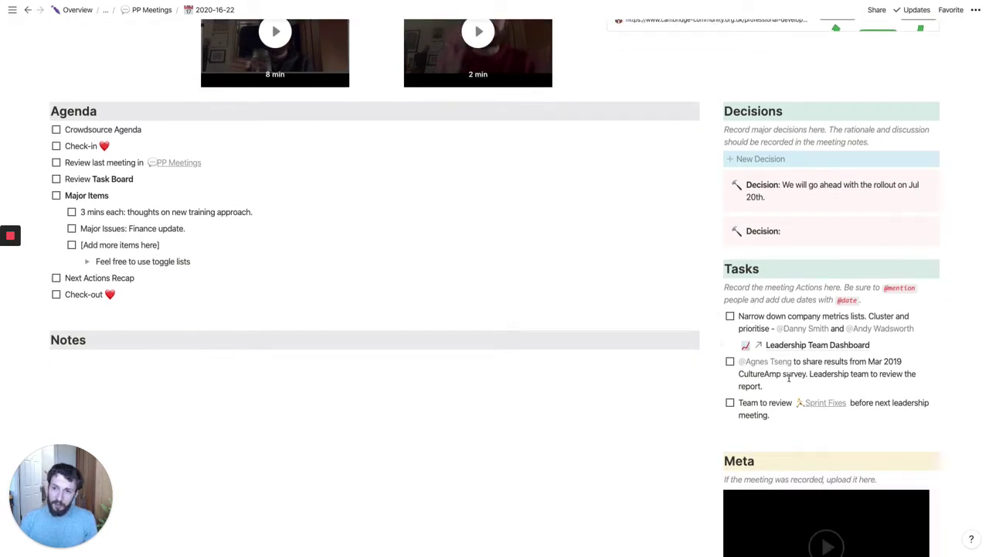
pyautogui.click(786, 415)
pyautogui.press('Return')
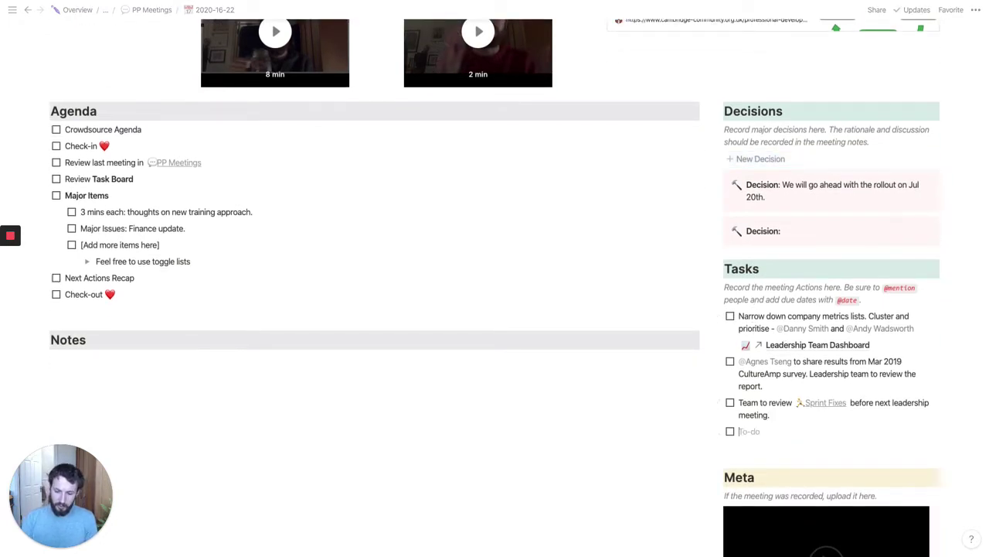
pyautogui.write('[]Thing')
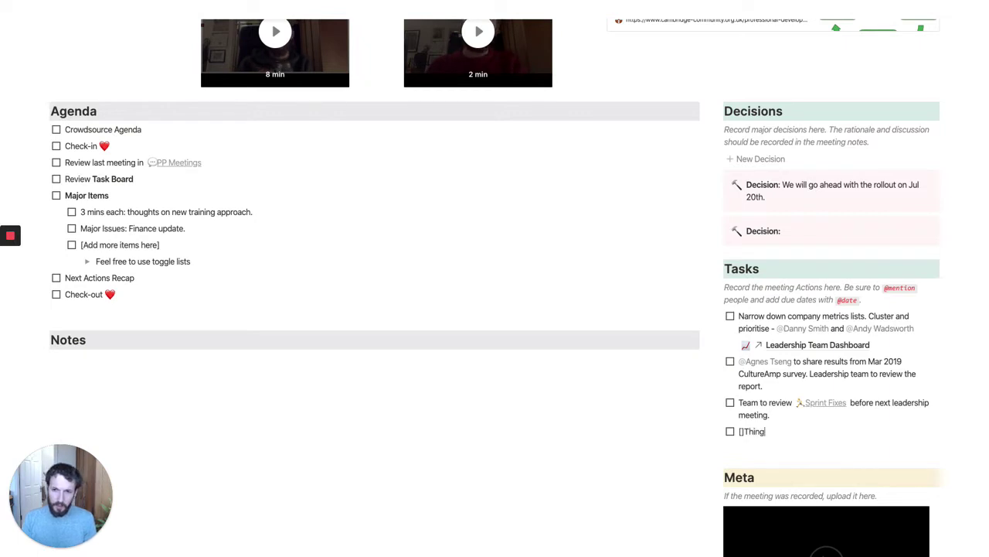
pyautogui.press('Home')
pyautogui.press('Delete')
pyautogui.press('Delete')
# - Examine the Meta section's recording and facilitator checklist, the Guidelines section, and the rest of the meeting page
pyautogui.scroll(-4, 881, 332)
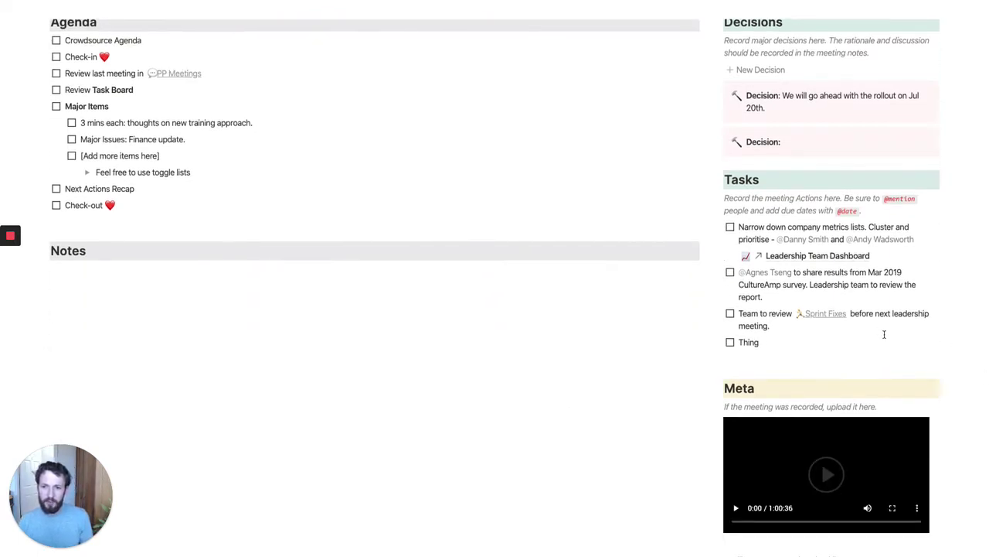
pyautogui.scroll(-2, 873, 328)
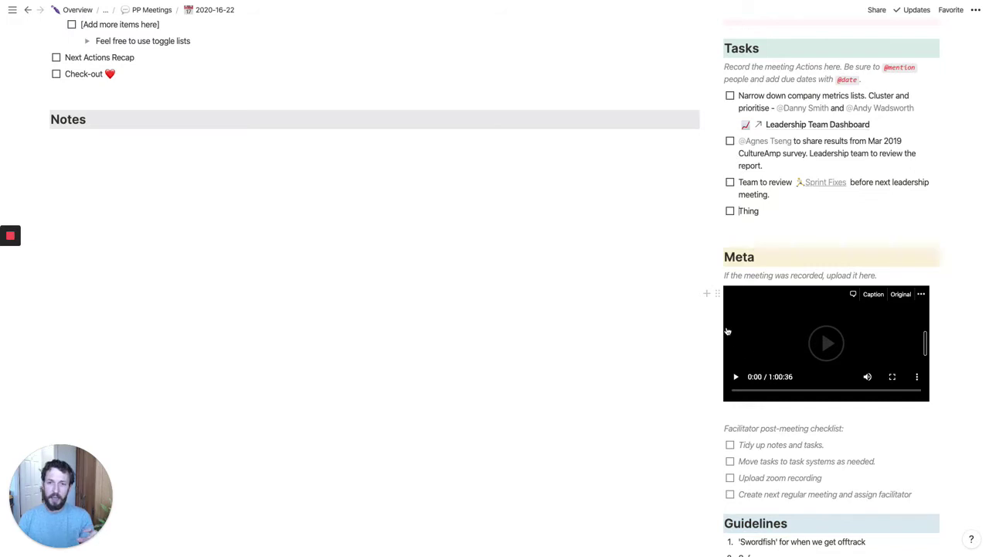
pyautogui.scroll(6, 672, 136)
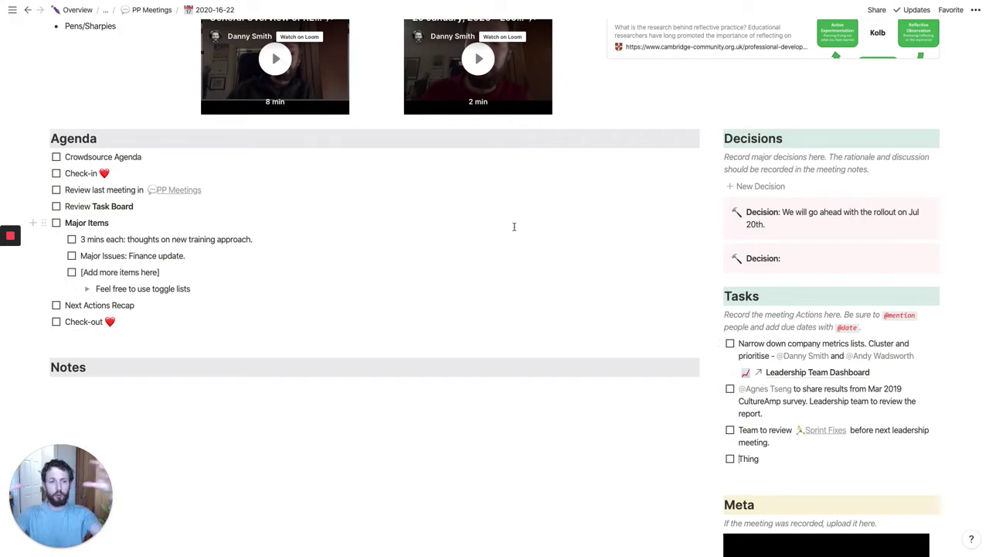
pyautogui.scroll(-6, 514, 227)
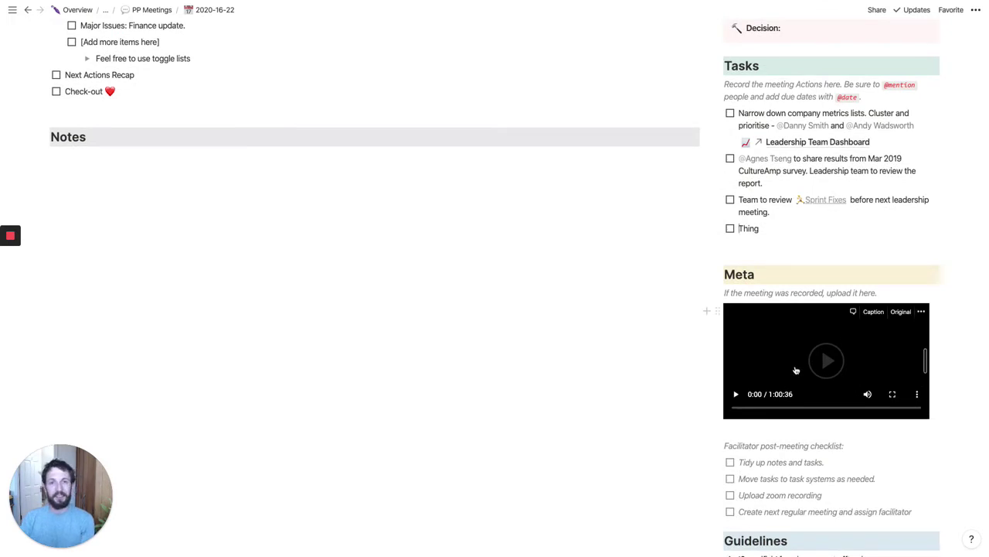
pyautogui.scroll(-3, 796, 371)
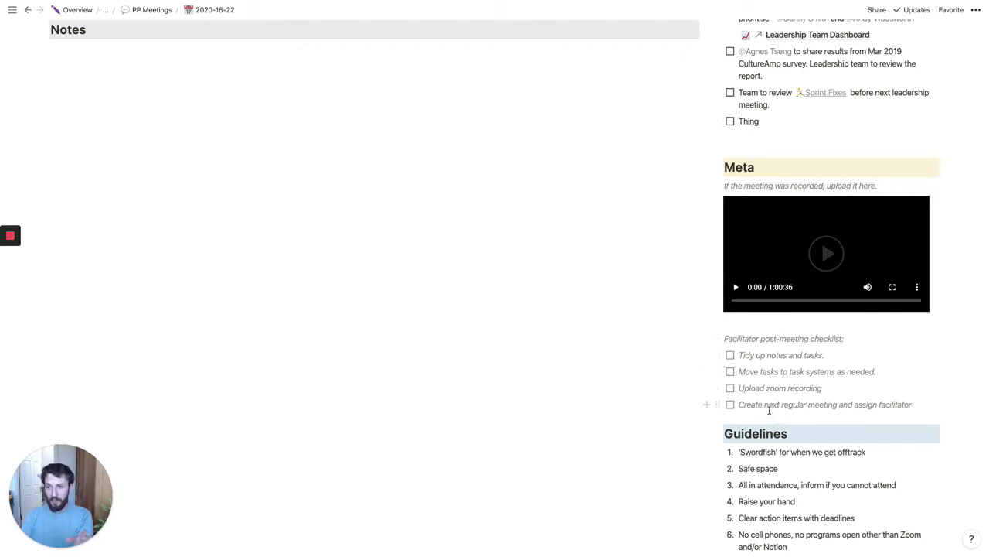
pyautogui.scroll(-4, 762, 388)
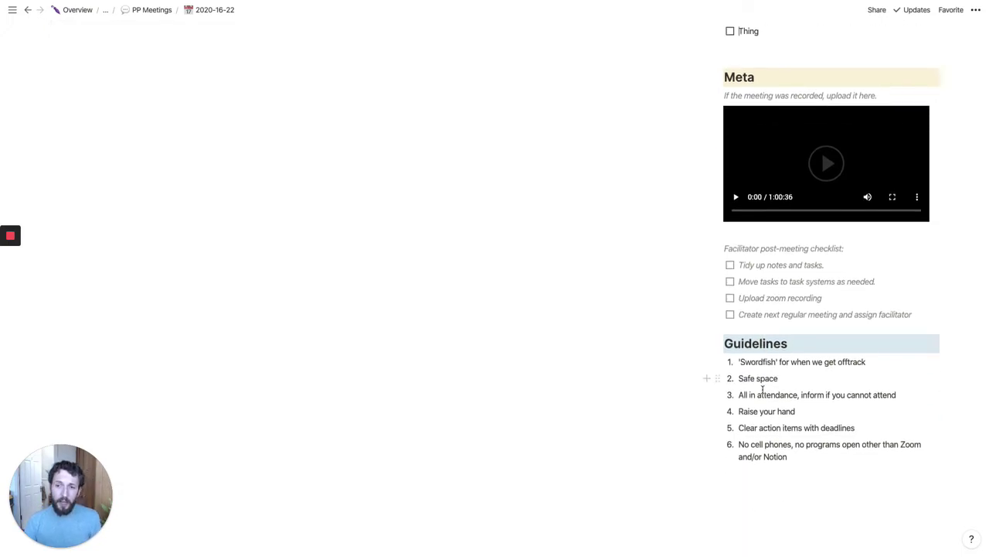
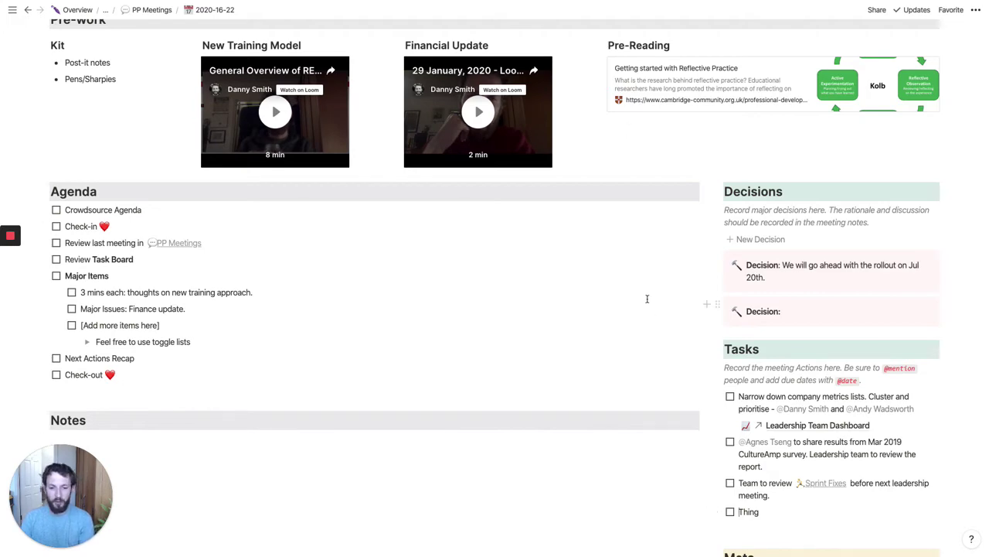
pyautogui.scroll(3, 647, 299)
pyautogui.scroll(5, 647, 299)
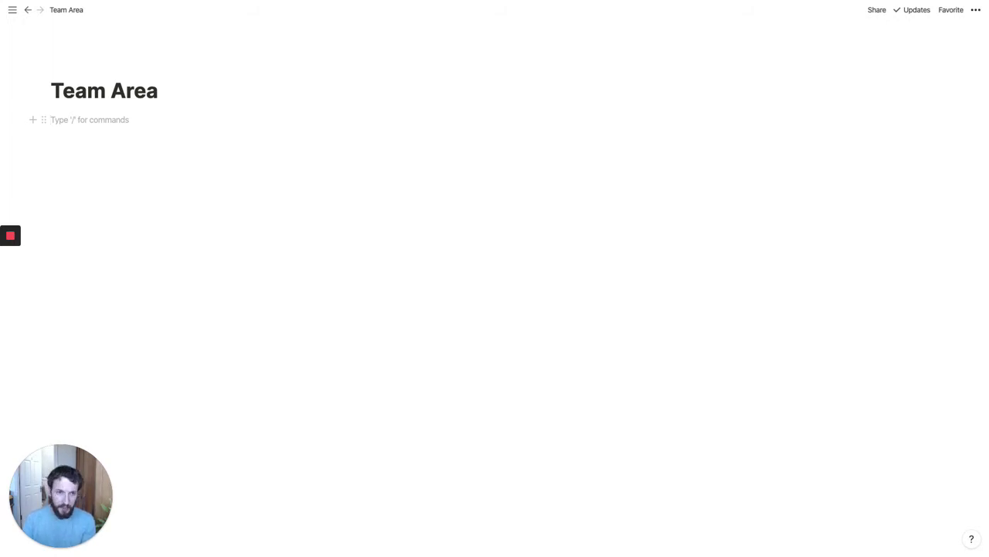
# - Insert an inline calendar database on the empty Team Area page
pyautogui.write('/cal')
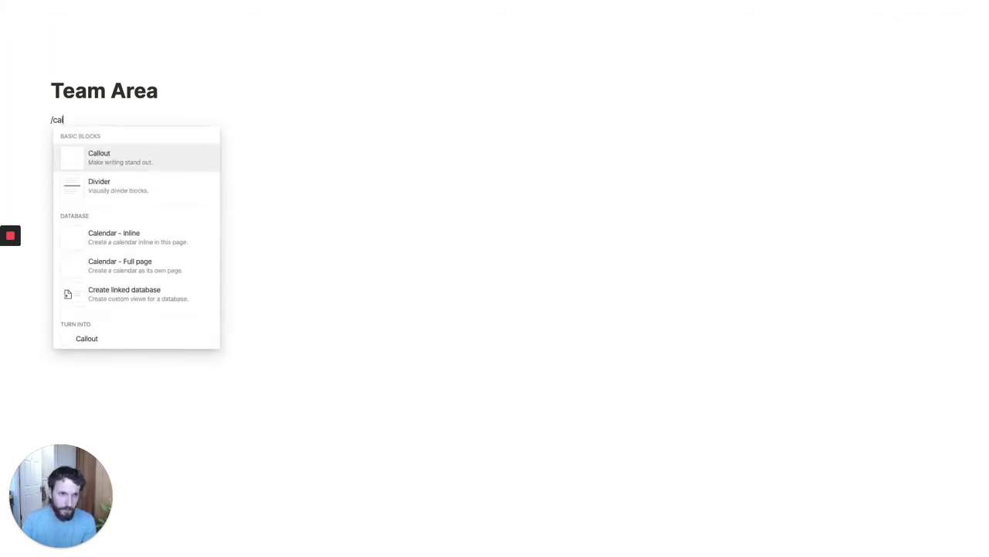
pyautogui.press('Down')
pyautogui.press('Down')
pyautogui.press('Down')
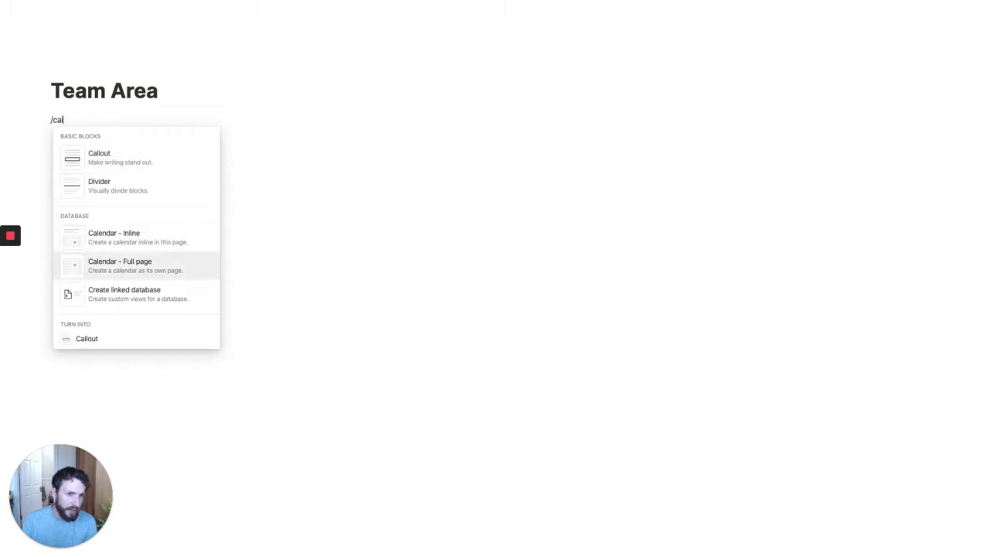
pyautogui.press('Up')
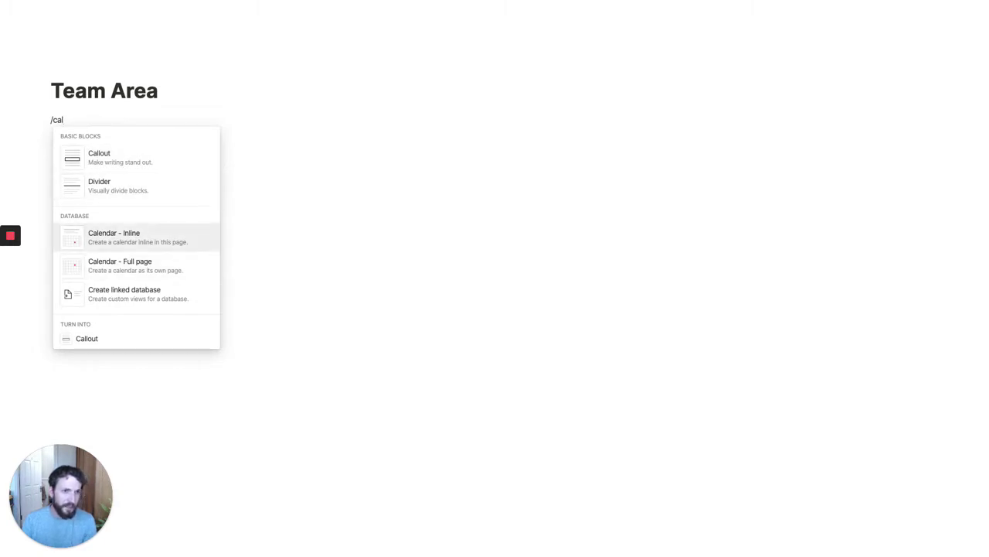
pyautogui.press('Return')
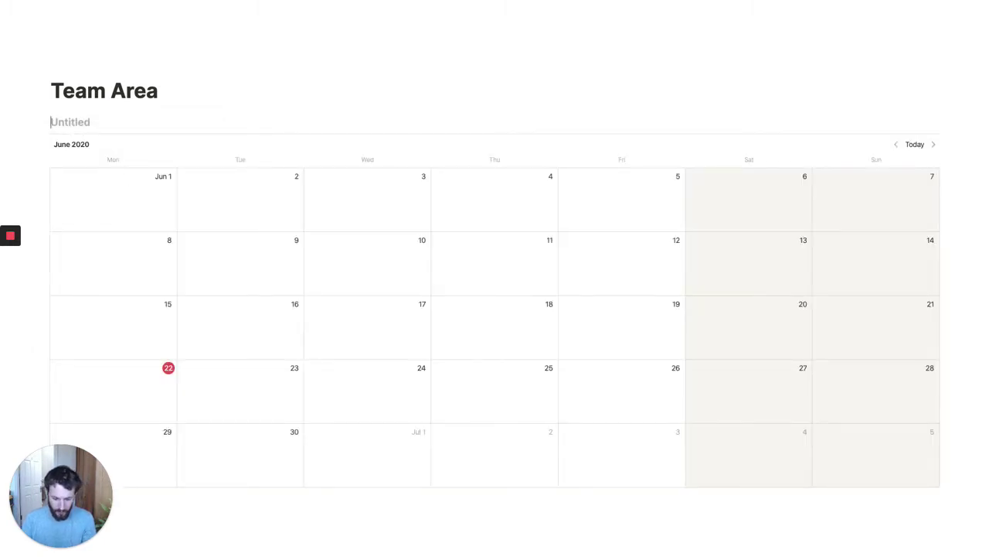
# - Title the inline calendar "Acme Team Meeting Calendar"
pyautogui.write('A')
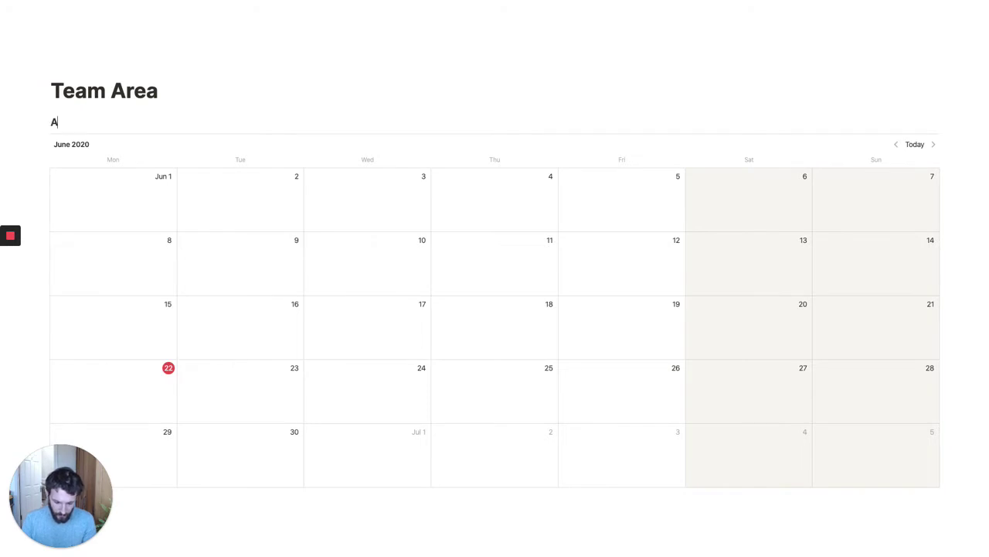
pyautogui.write('cme Team M')
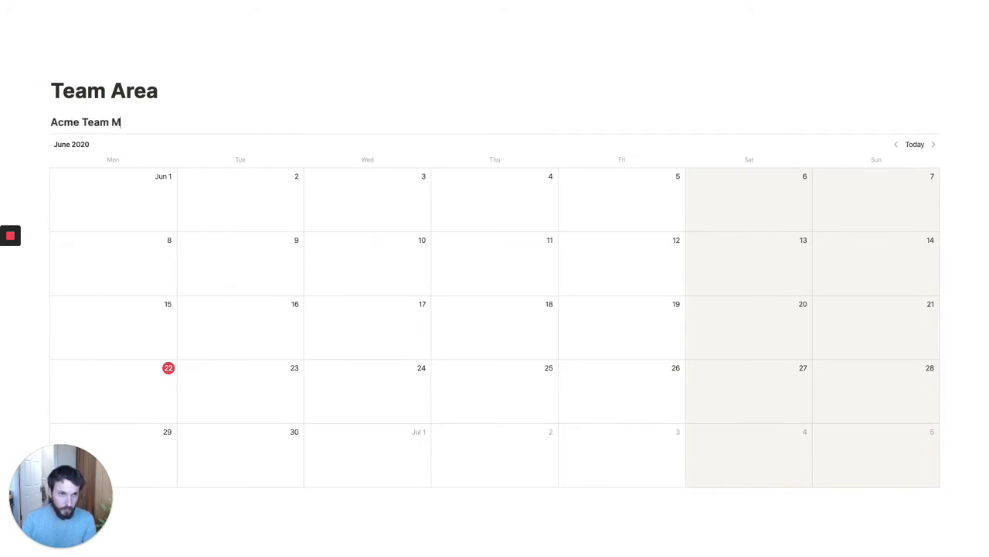
pyautogui.write('eeting Calendar')
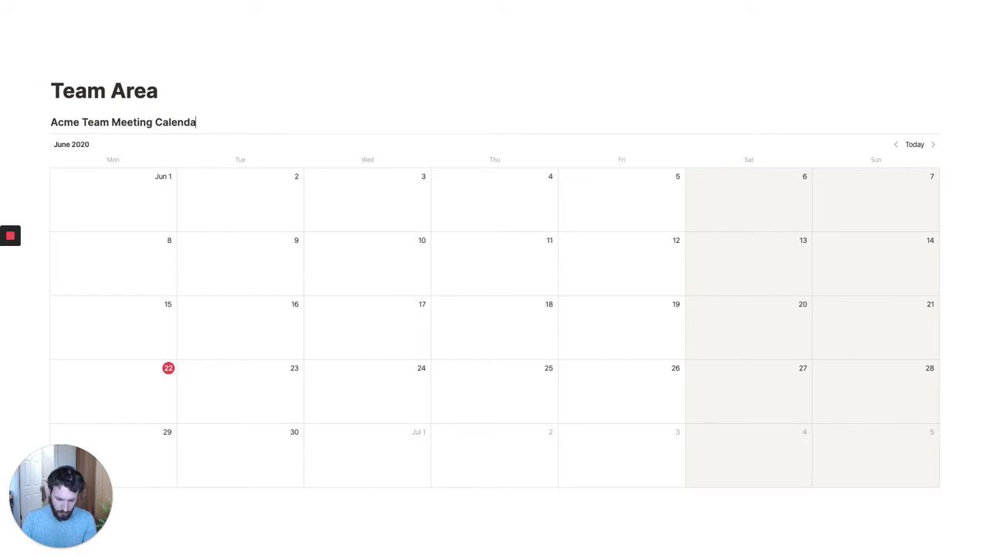
# - Give the page an emoji icon and rename it "Acme Team Area"
pyautogui.doubleClick(59, 124)
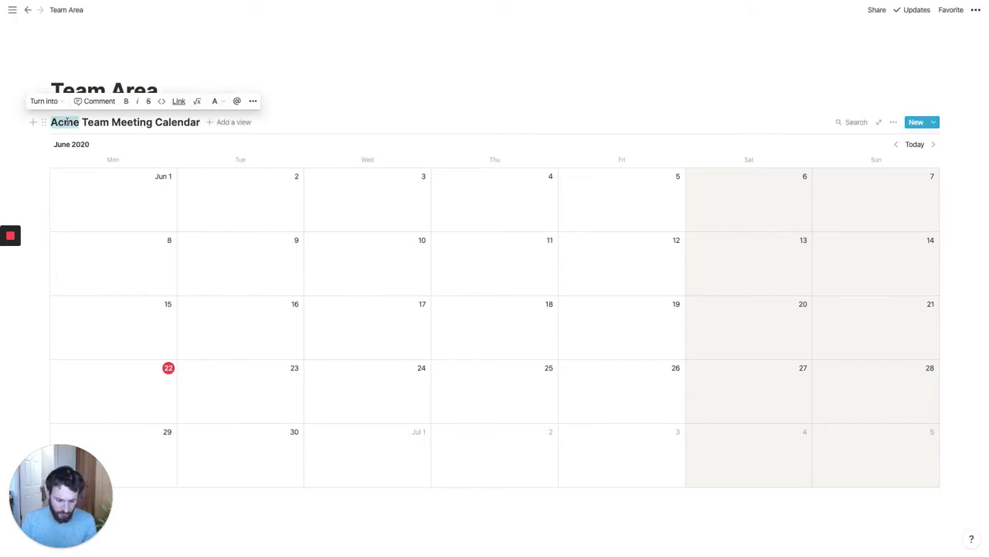
pyautogui.click(62, 68)
pyautogui.click(62, 88)
pyautogui.click(297, 123)
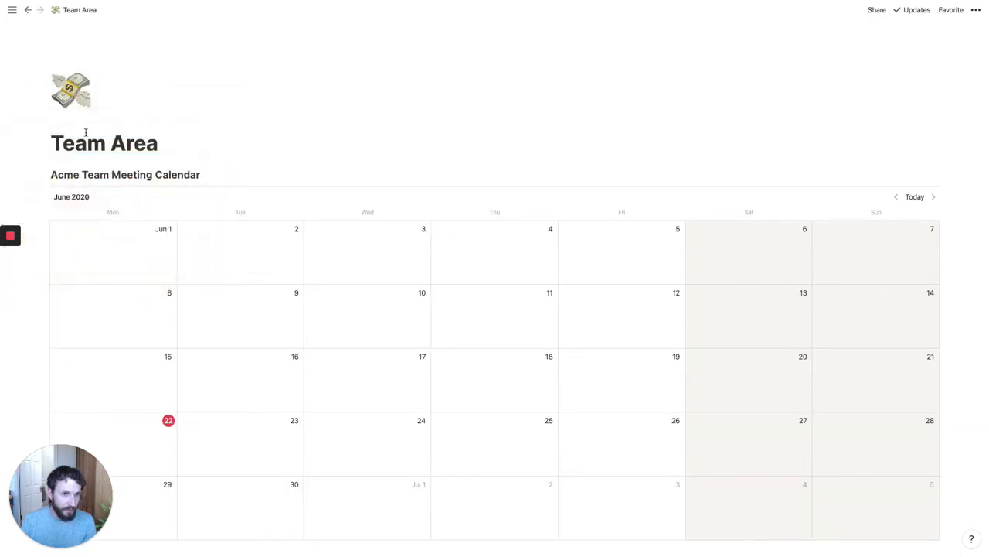
pyautogui.write('Acme')
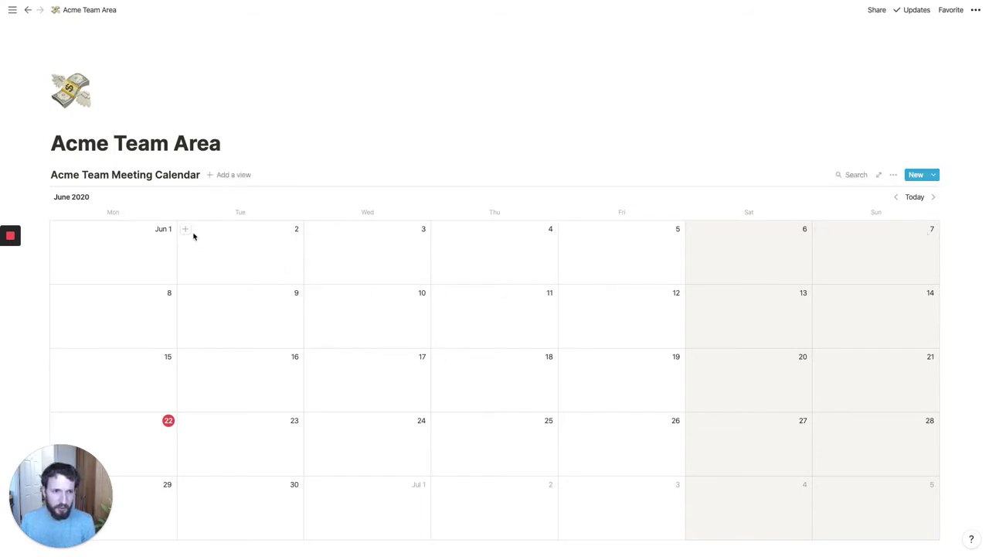
# - Create a calendar entry on June 2 and turn its Tags property into a Created time property named "Created At"
pyautogui.click(185, 230)
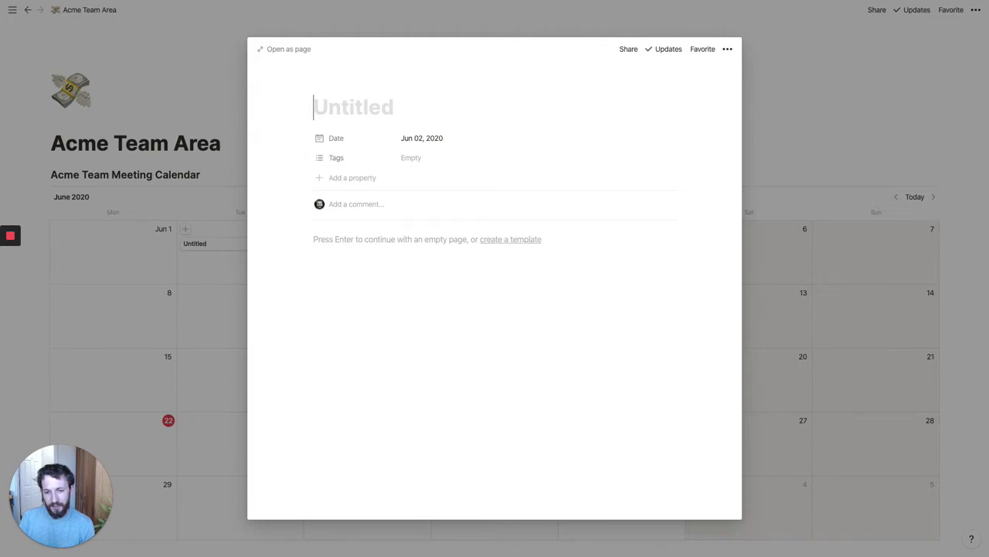
pyautogui.click(352, 159)
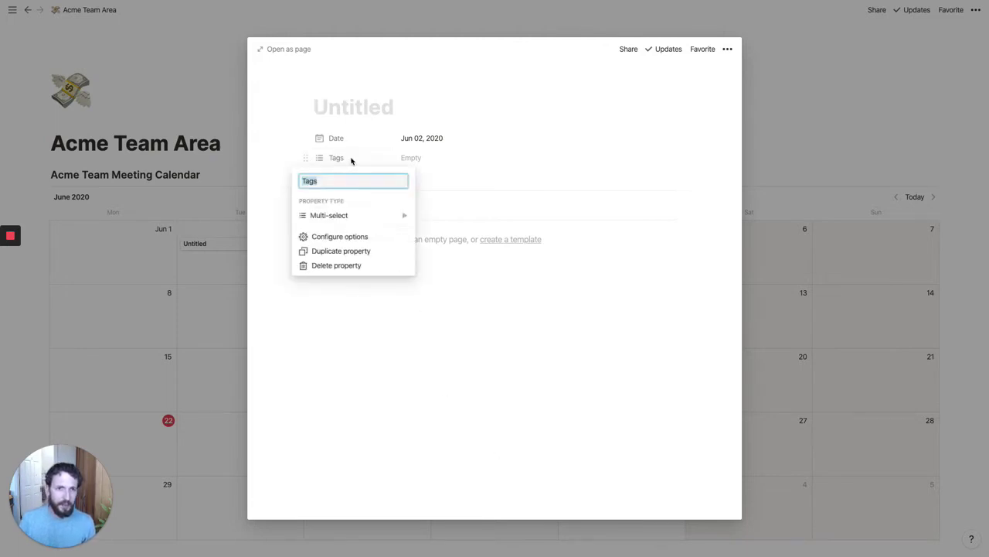
pyautogui.write('Created At')
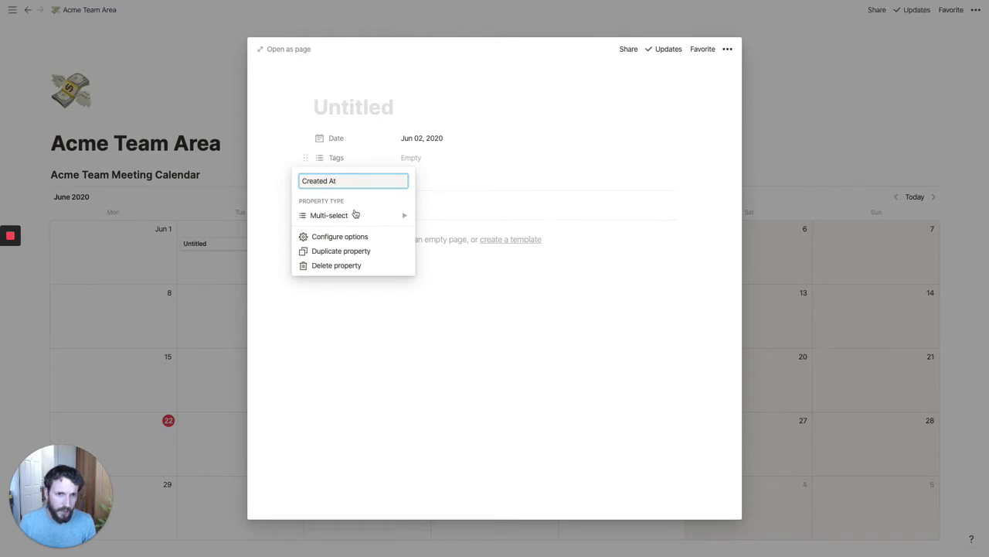
pyautogui.moveTo(349, 215)
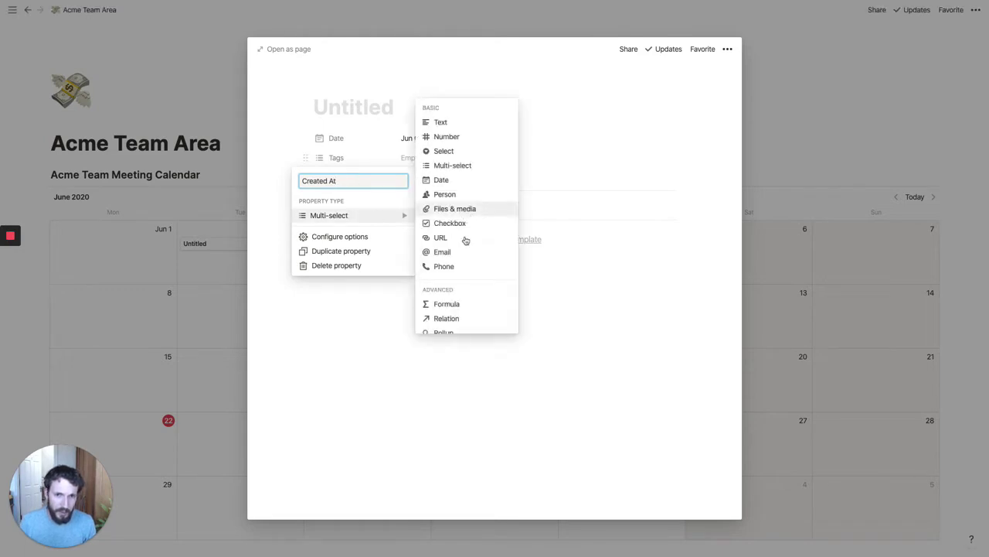
pyautogui.scroll(-2, 474, 271)
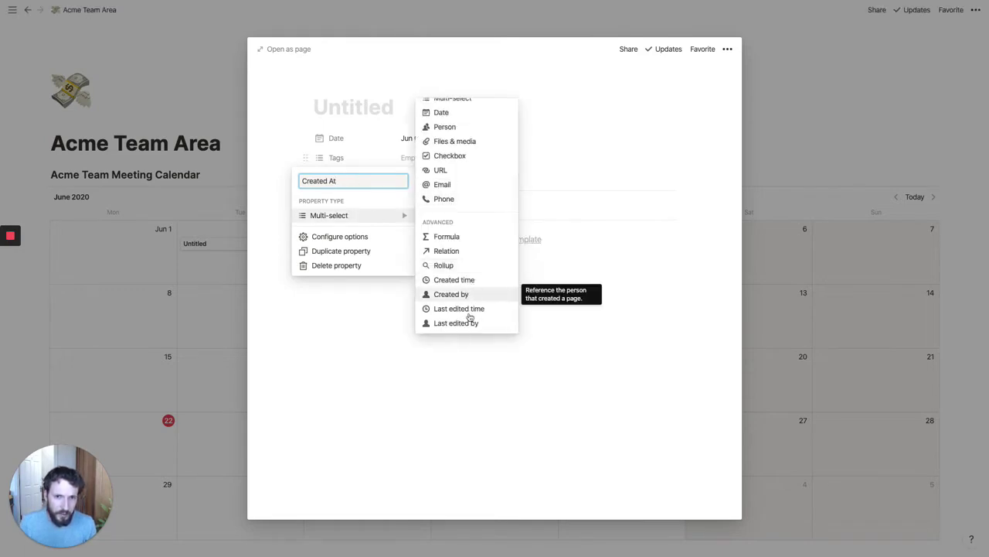
pyautogui.click(469, 281)
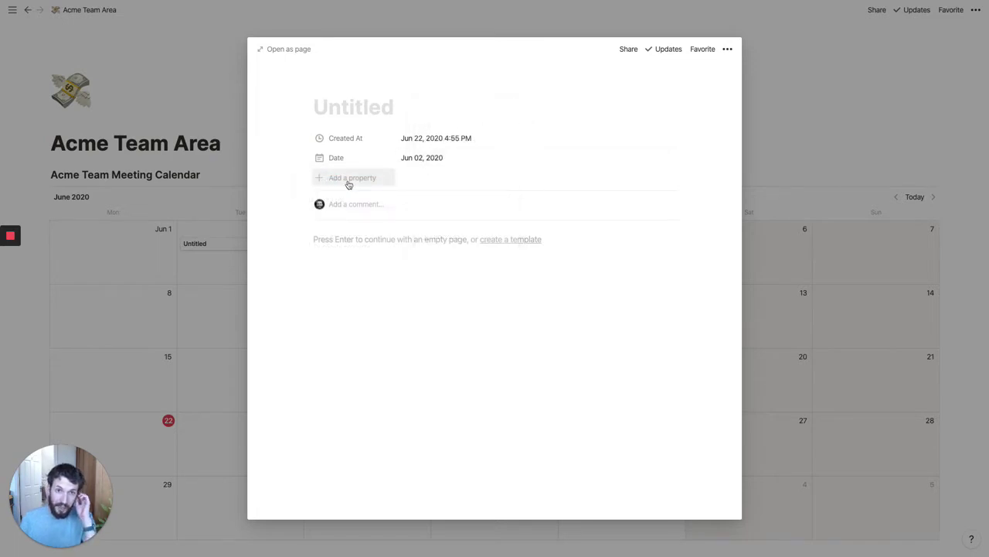
# - Add a property named "Created By" with the Created by type to the new entry
pyautogui.click(349, 184)
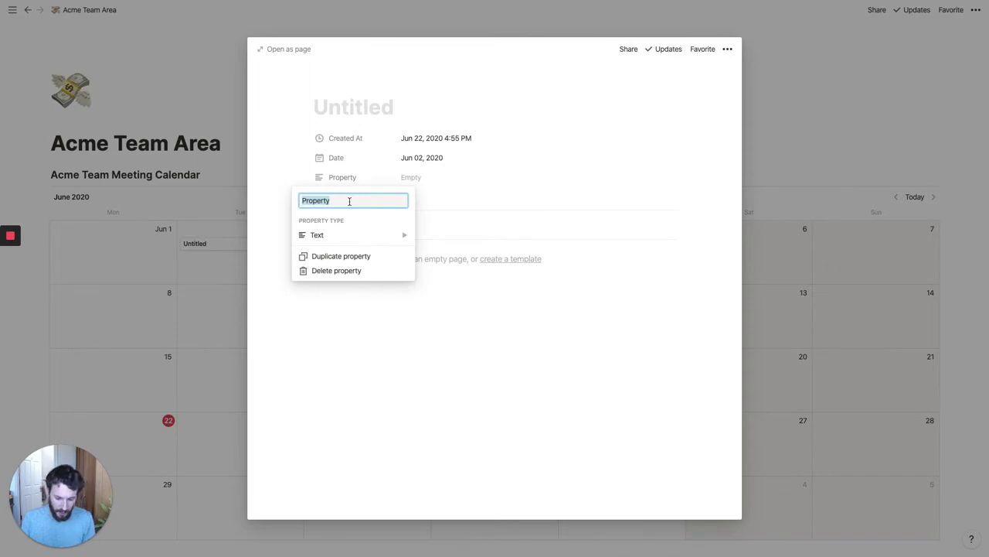
pyautogui.write('Created')
pyautogui.write('By')
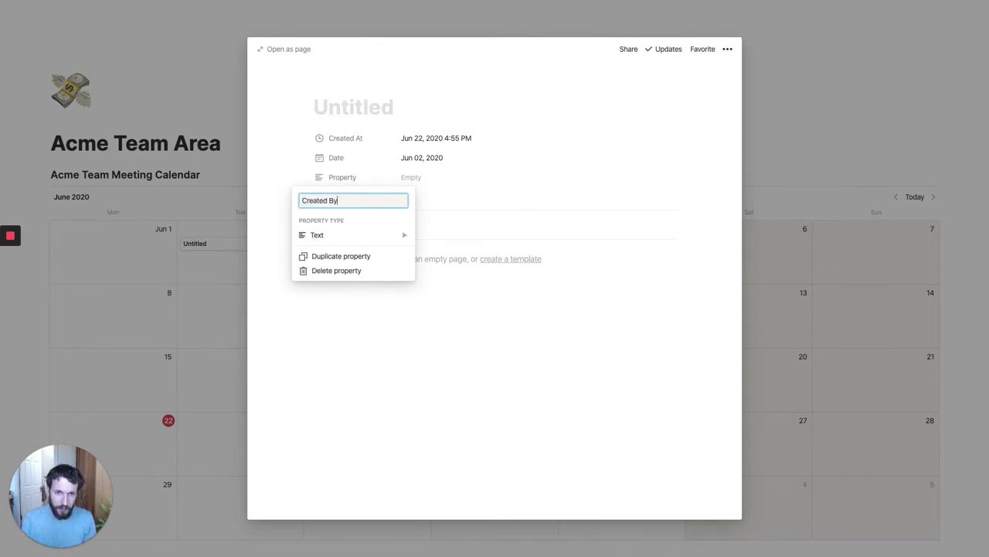
pyautogui.click(387, 239)
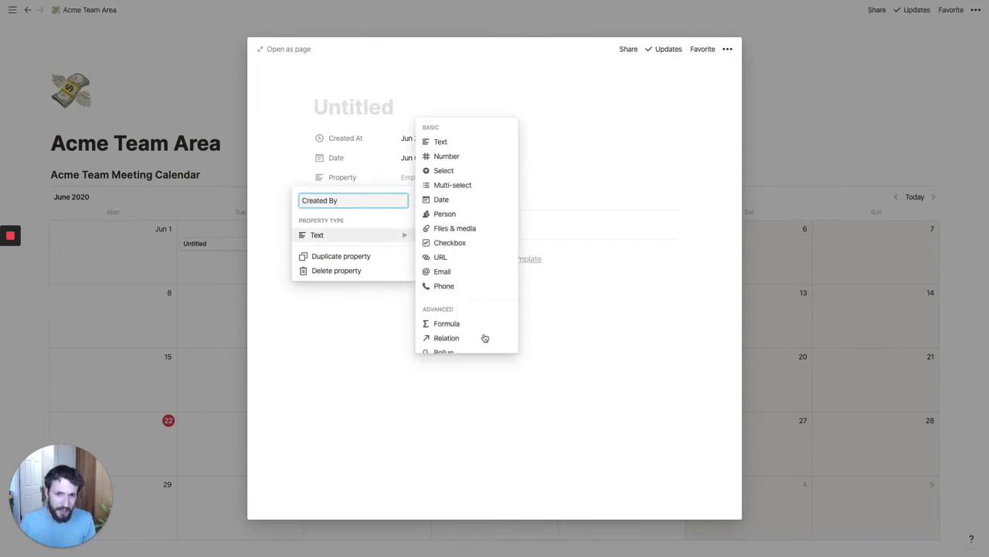
pyautogui.scroll(-2, 486, 338)
pyautogui.click(470, 313)
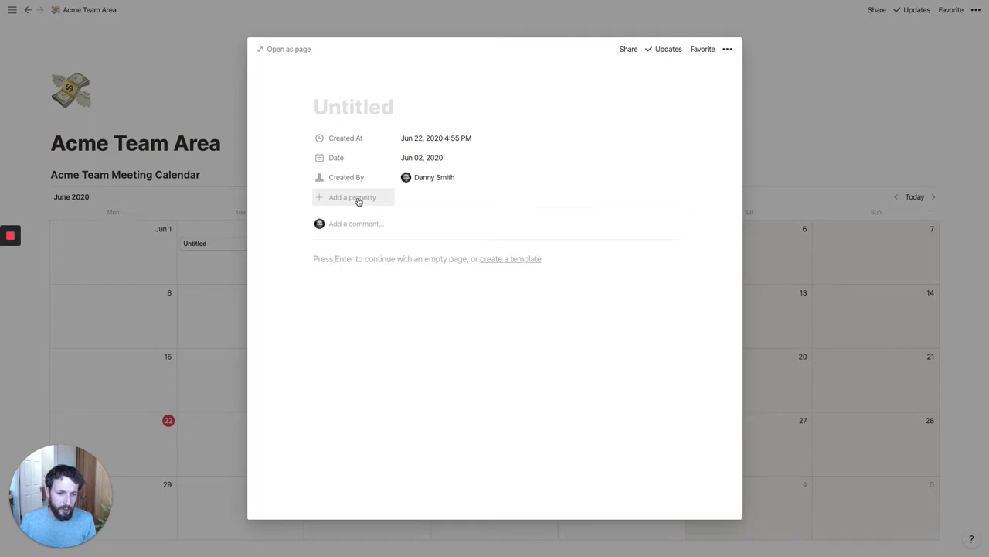
# - Add a Person property named "Facilitator" to the entry
pyautogui.click(356, 198)
pyautogui.write('Facil')
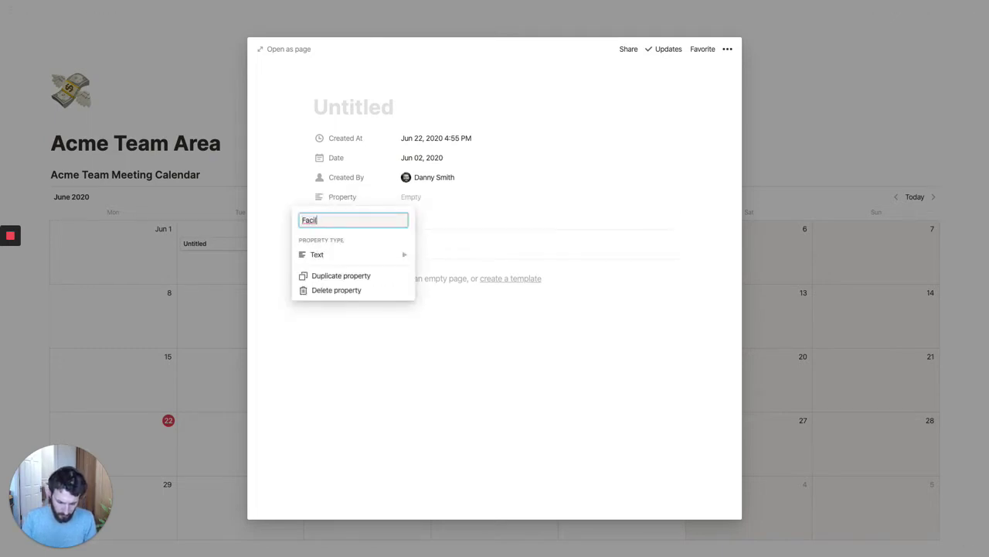
pyautogui.write('itator')
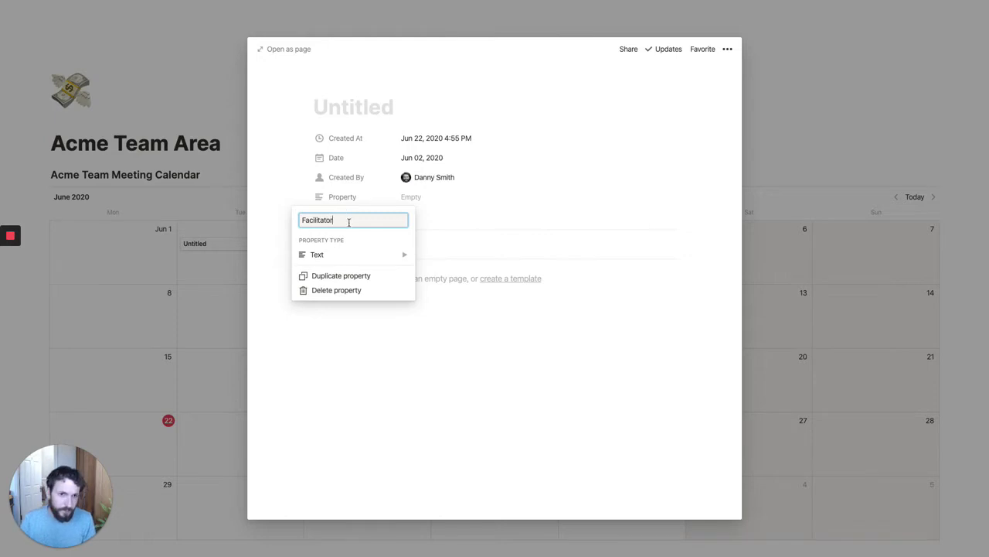
pyautogui.moveTo(368, 256)
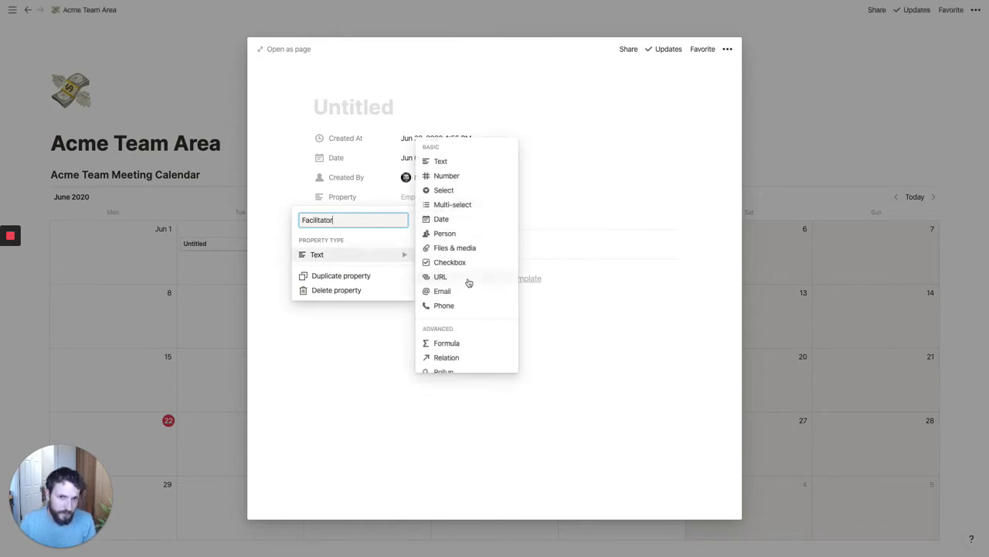
pyautogui.click(462, 238)
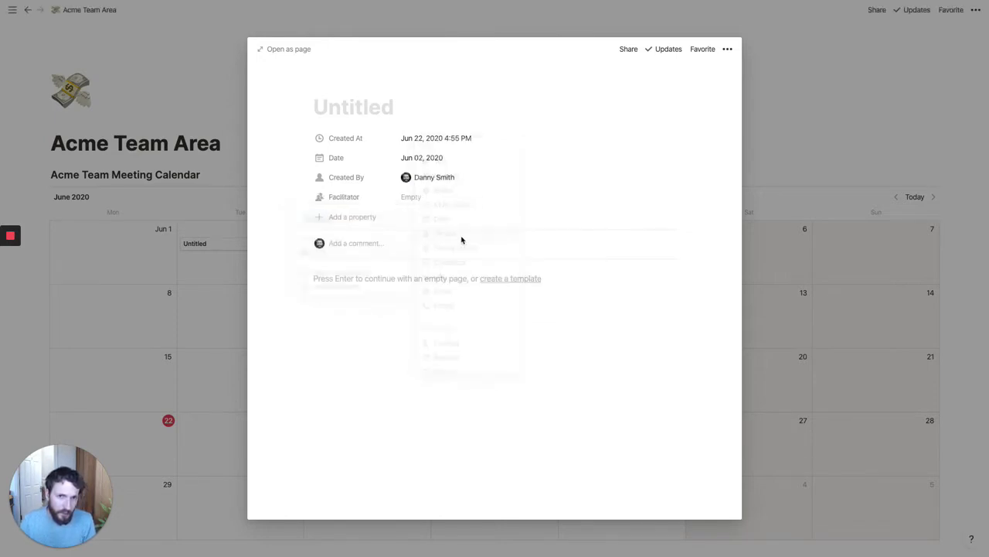
# - Add a Person property named "Attendees" and move the Date property above Created At
pyautogui.click(349, 219)
pyautogui.write('Attendees')
pyautogui.moveTo(393, 275)
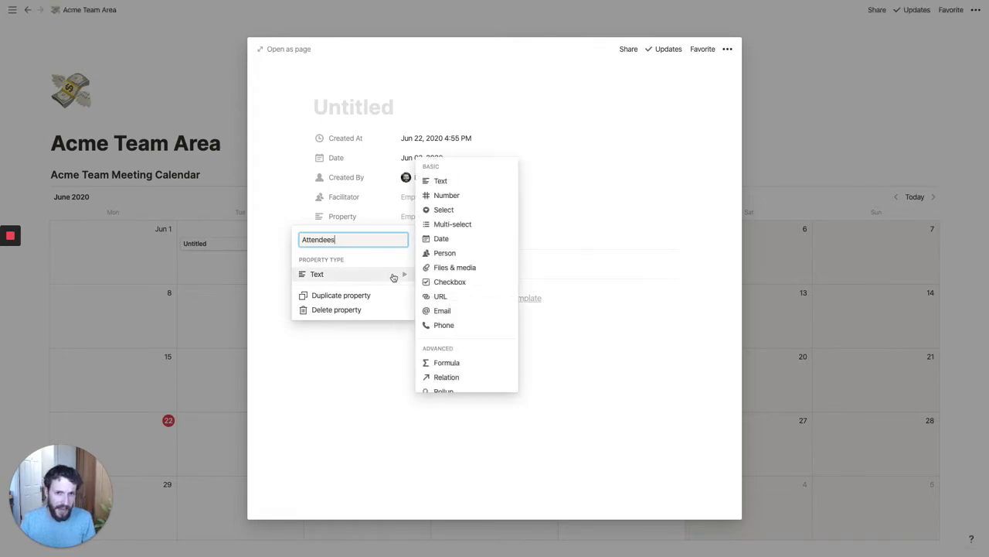
pyautogui.click(469, 254)
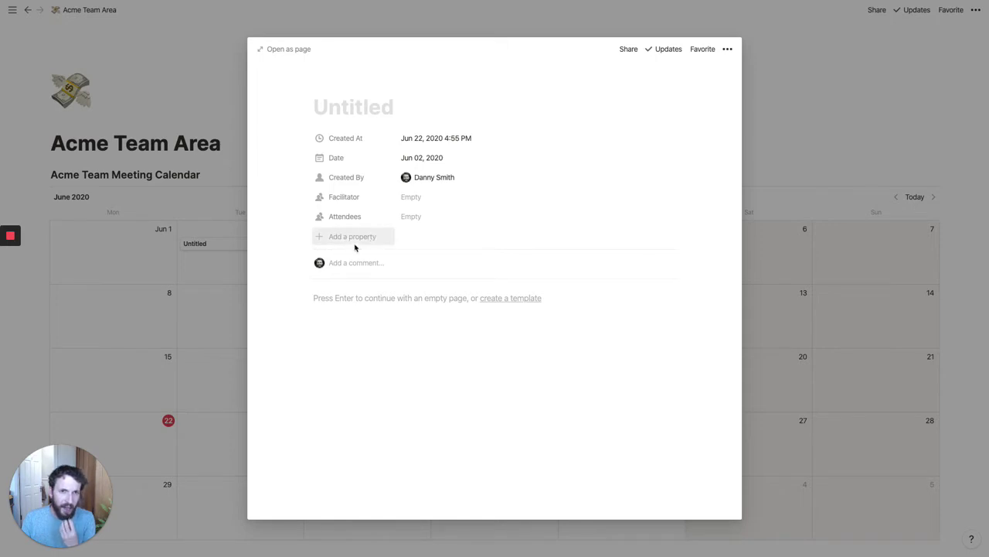
pyautogui.moveTo(309, 157); pyautogui.dragTo(309, 134)
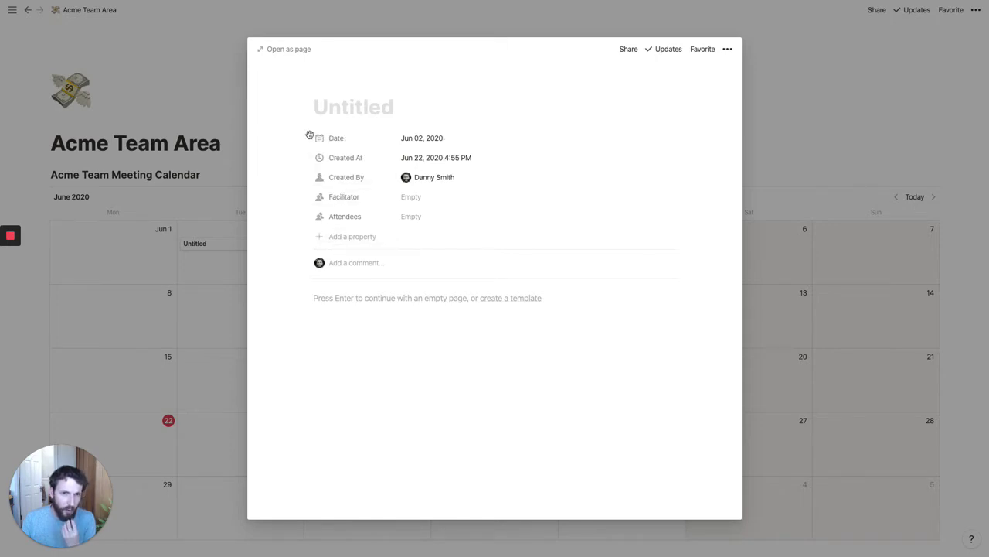
# - Add a Select property named "Types" below Attendees
pyautogui.click(359, 244)
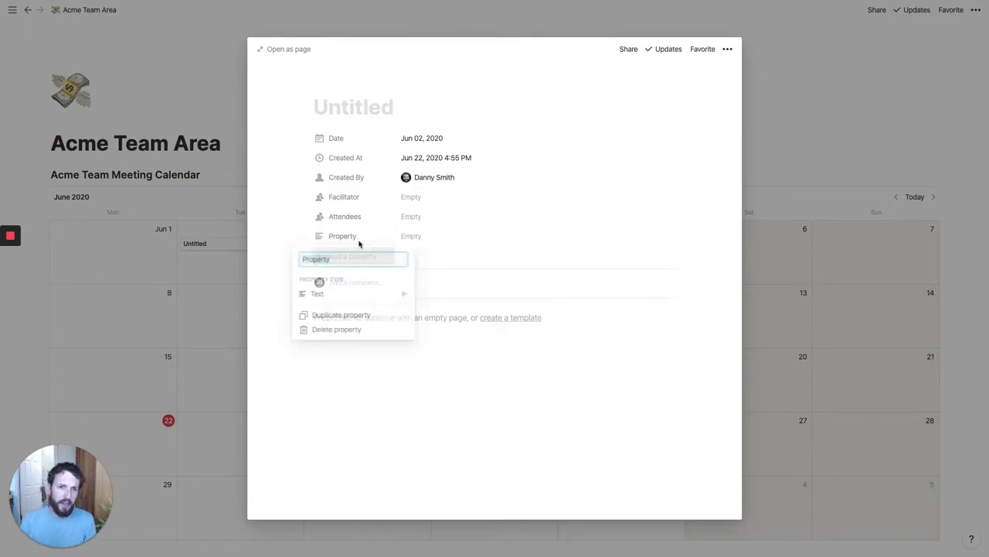
pyautogui.write('Types')
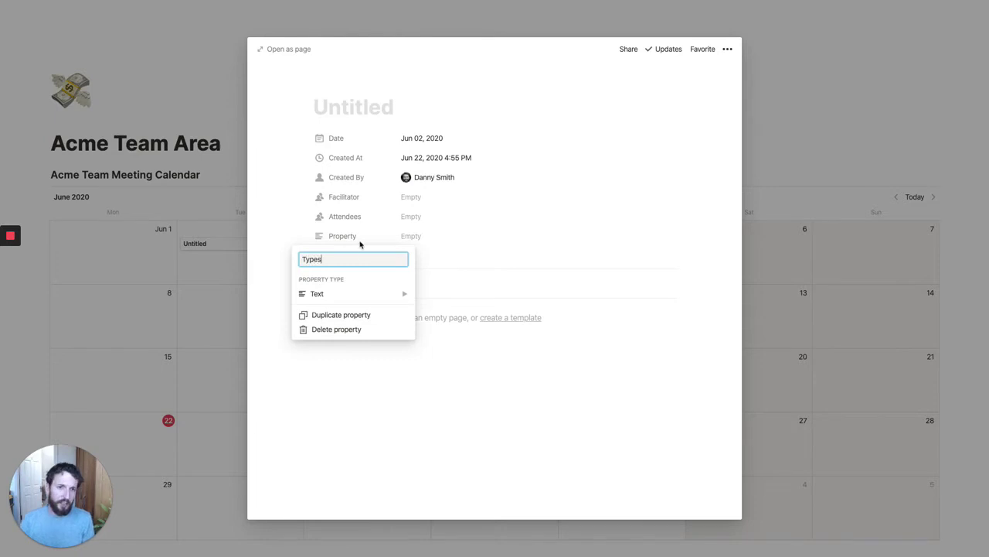
pyautogui.moveTo(367, 302)
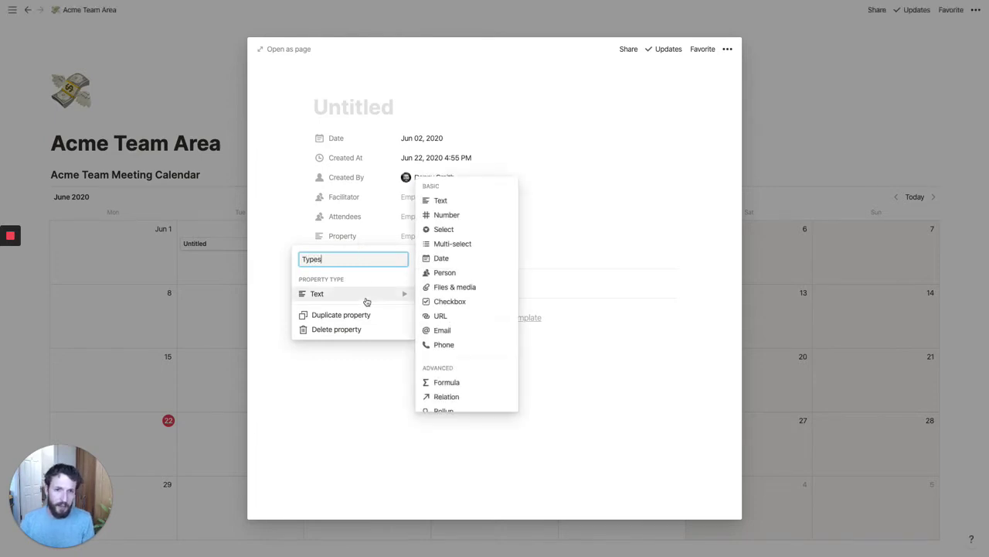
pyautogui.click(459, 230)
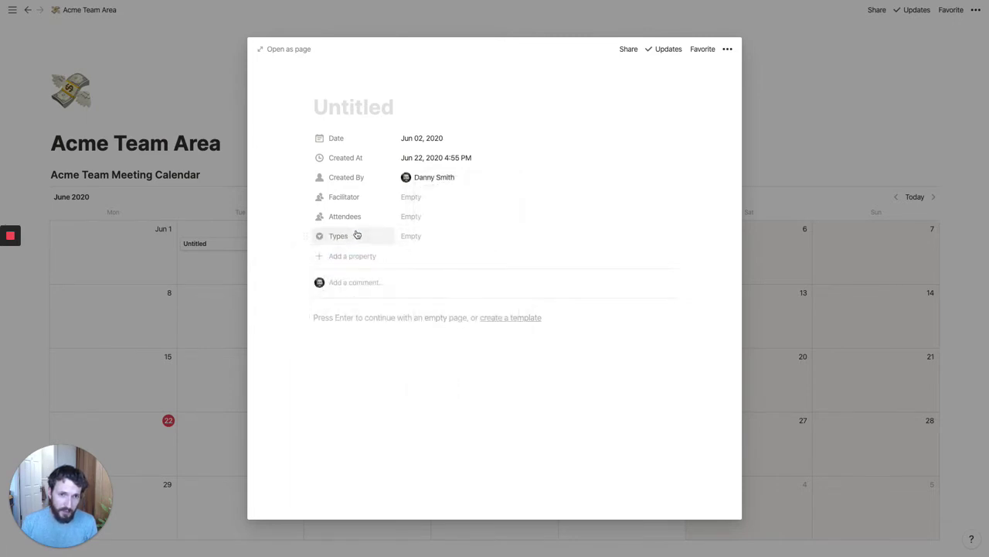
# - Rename the Types property to "Type"
pyautogui.click(356, 237)
pyautogui.click(342, 259)
pyautogui.press('BackSpace')
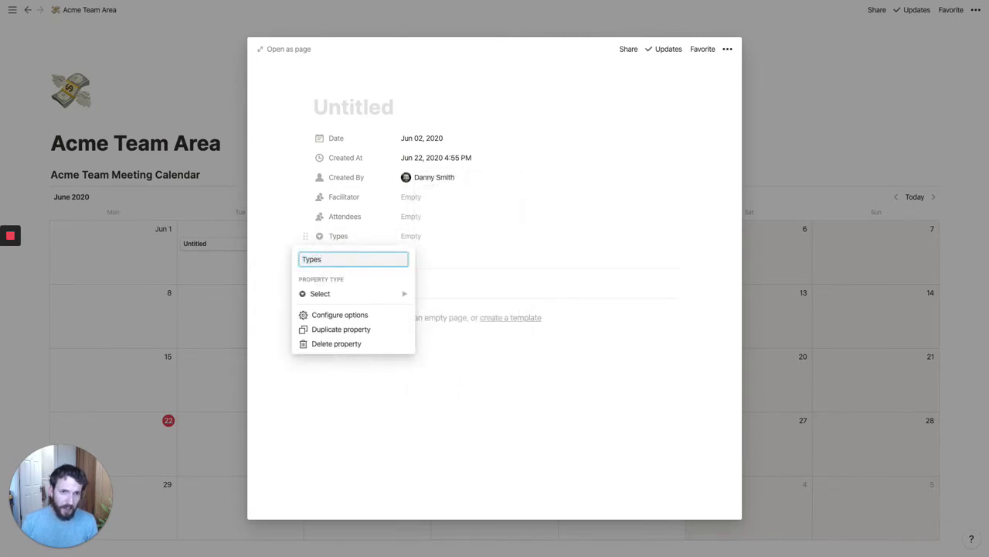
pyautogui.press('Return')
# - Create the options "Sprint Planning" and "Ad-hoc" for the Type property
pyautogui.click(439, 236)
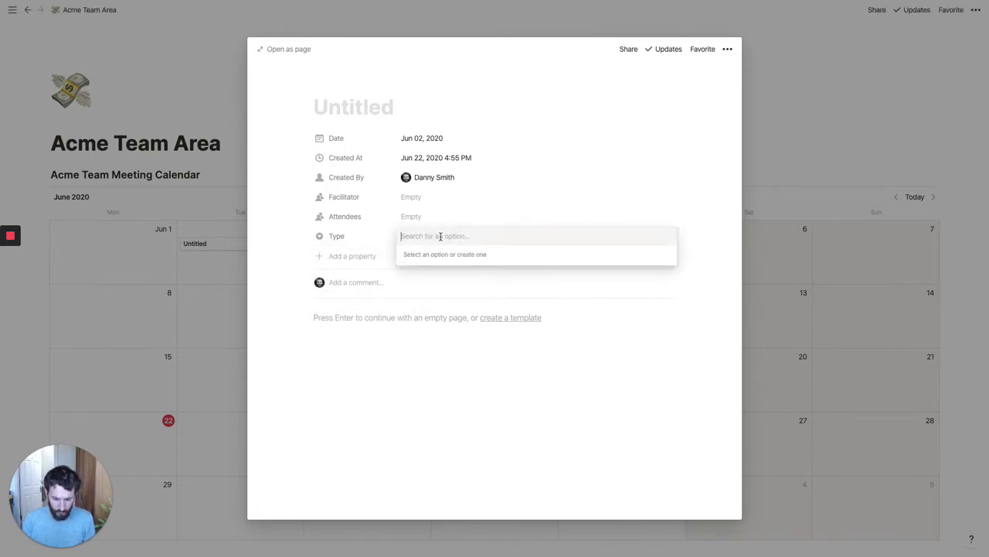
pyautogui.write('Sprint Plan')
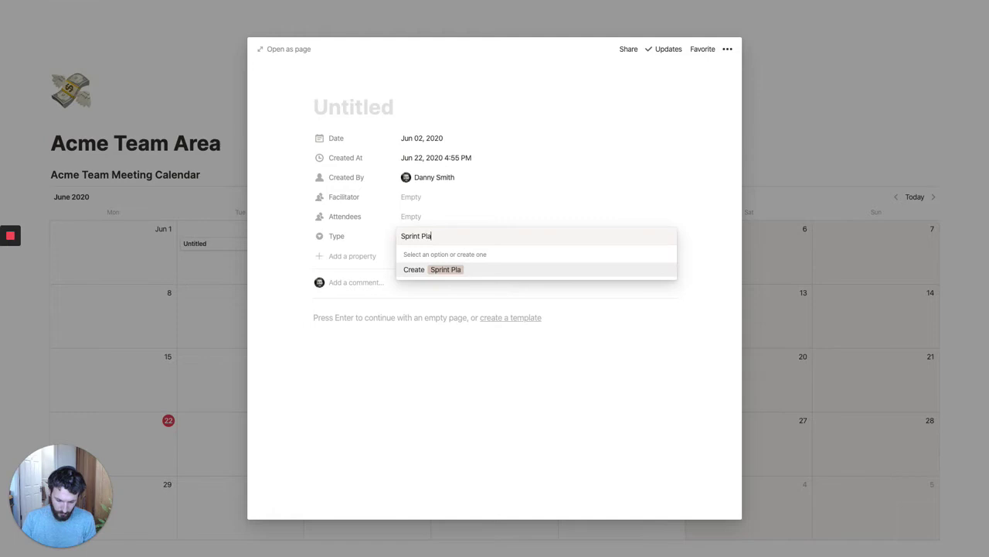
pyautogui.press('BackSpace')
pyautogui.write('nning')
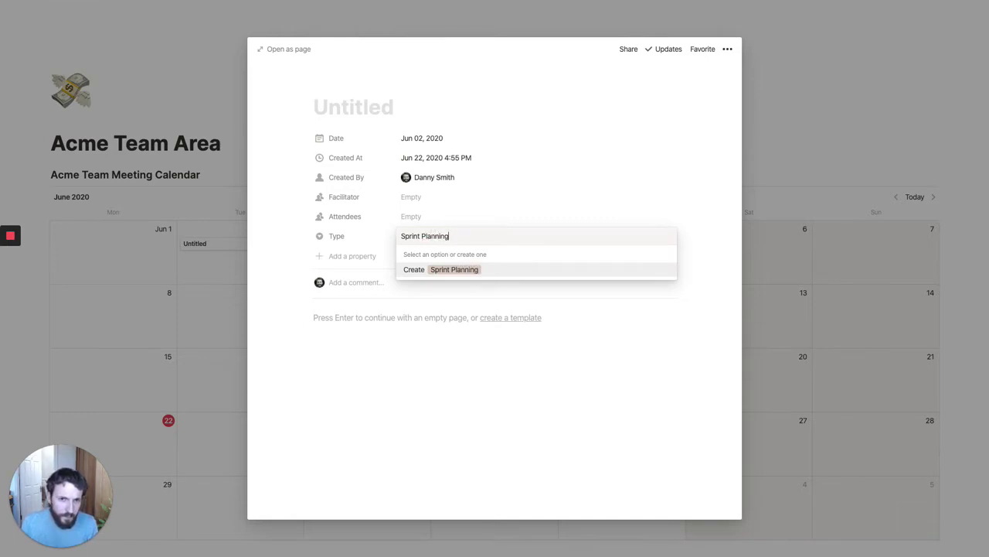
pyautogui.press('Return')
pyautogui.click(475, 238)
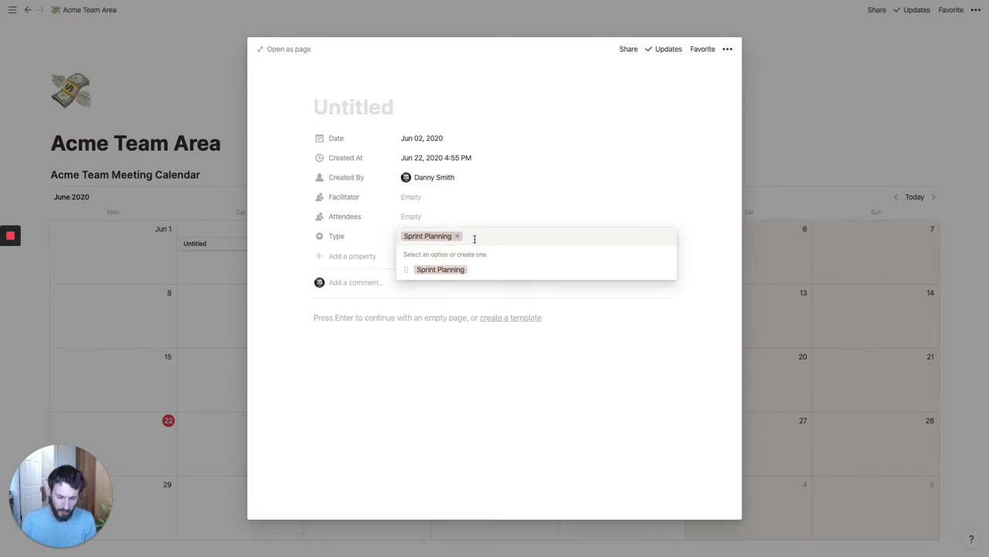
pyautogui.write('Ad-hoc')
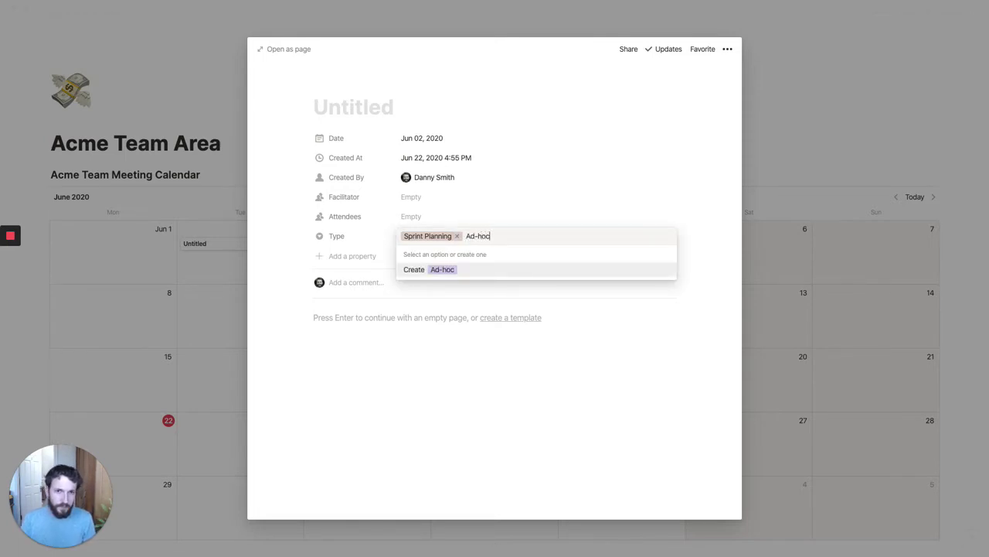
pyautogui.press('Return')
# - Create the Type options "Retrospective" and "Weekly Meeting", leaving Weekly Meeting as the entry's selected value
pyautogui.click(487, 235)
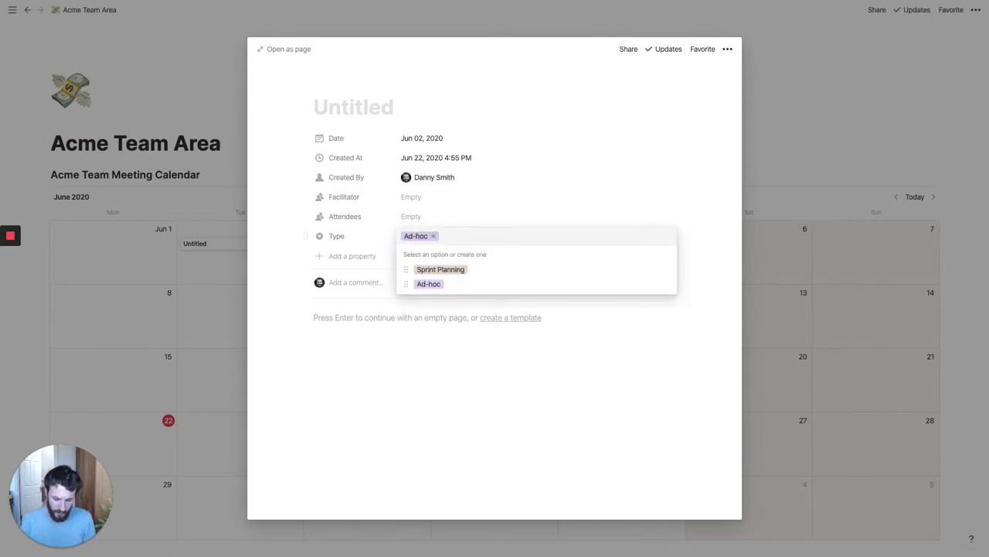
pyautogui.write('Retrospective')
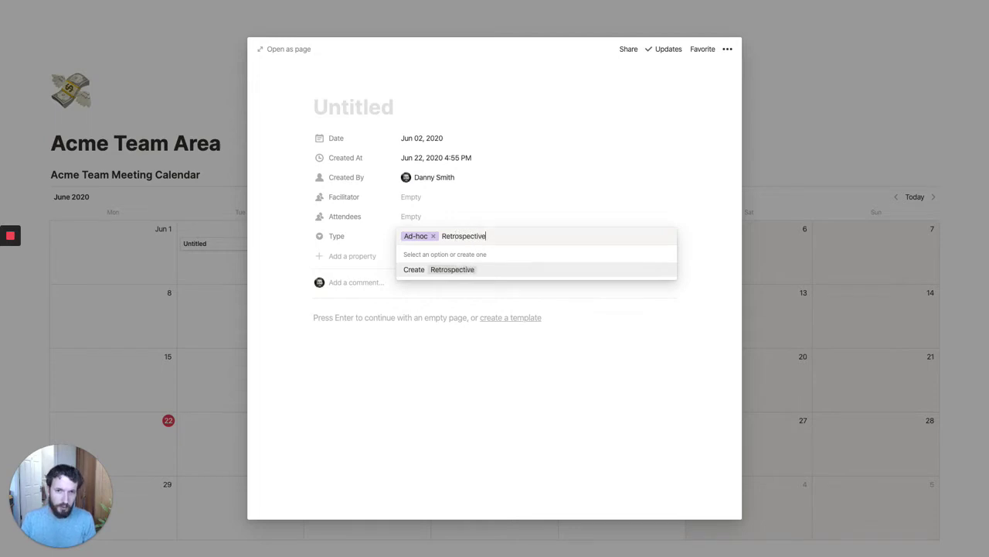
pyautogui.press('Return')
pyautogui.click(518, 234)
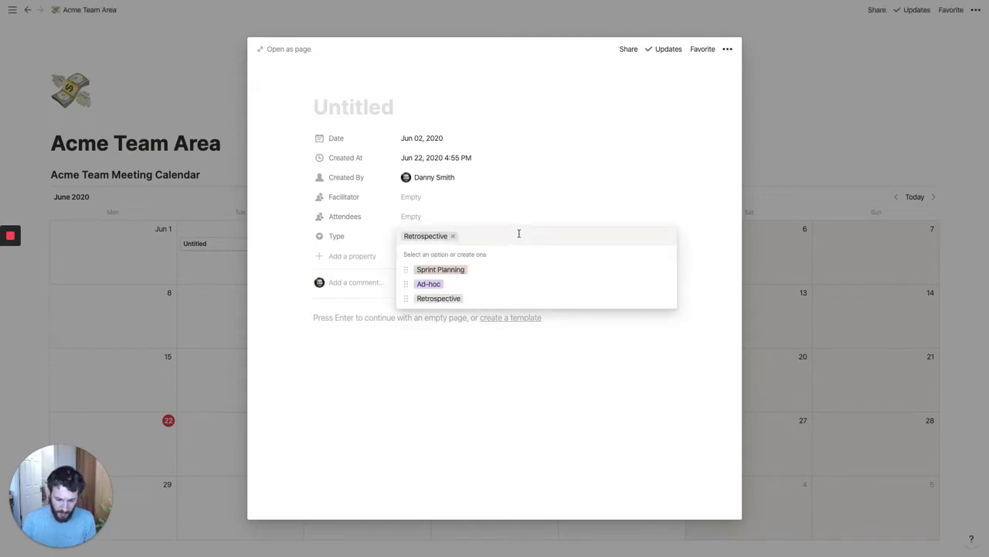
pyautogui.write('Weekly')
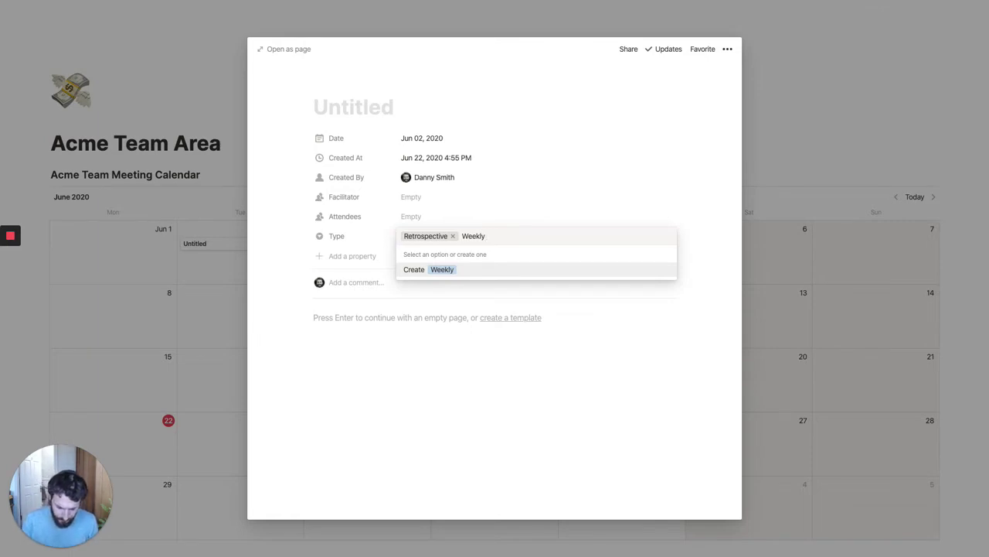
pyautogui.write('Meeting')
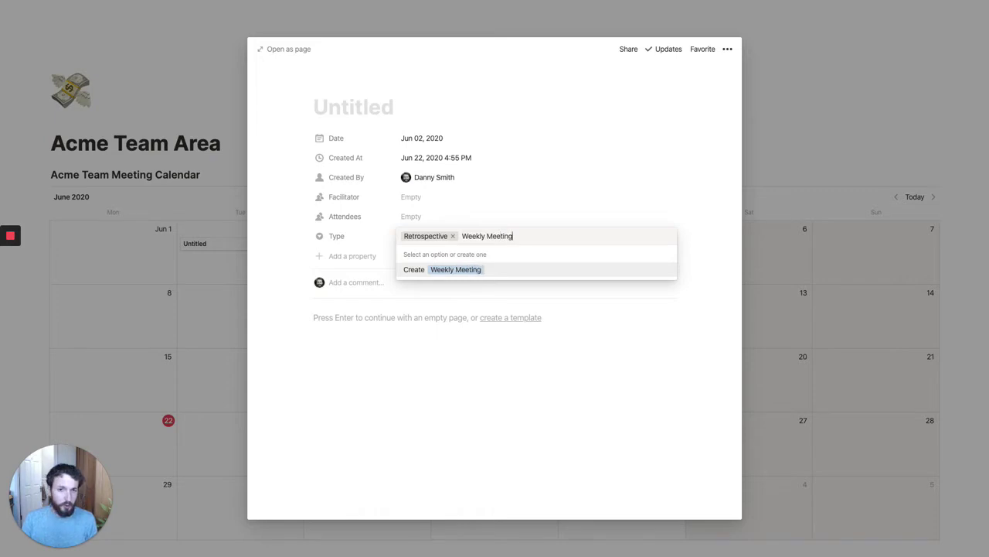
pyautogui.press('Return')
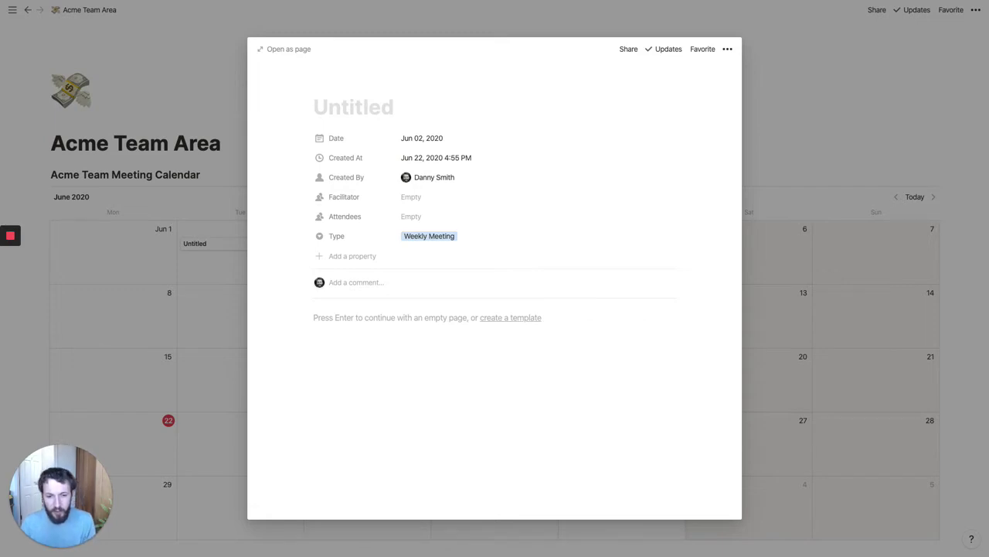
# - Add a Formula property named "Future?" below Type
pyautogui.click(343, 258)
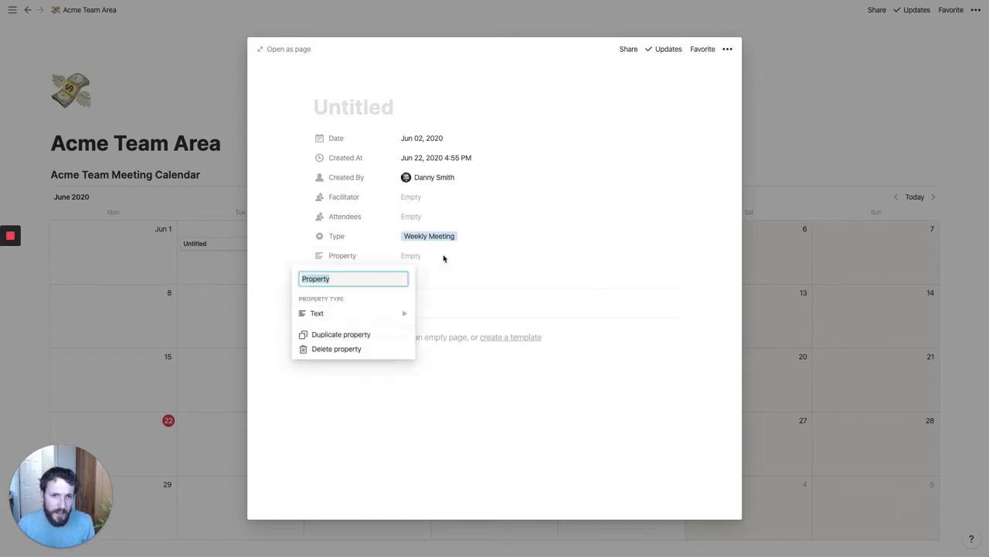
pyautogui.moveTo(345, 311)
pyautogui.write('Future?')
pyautogui.click(457, 402)
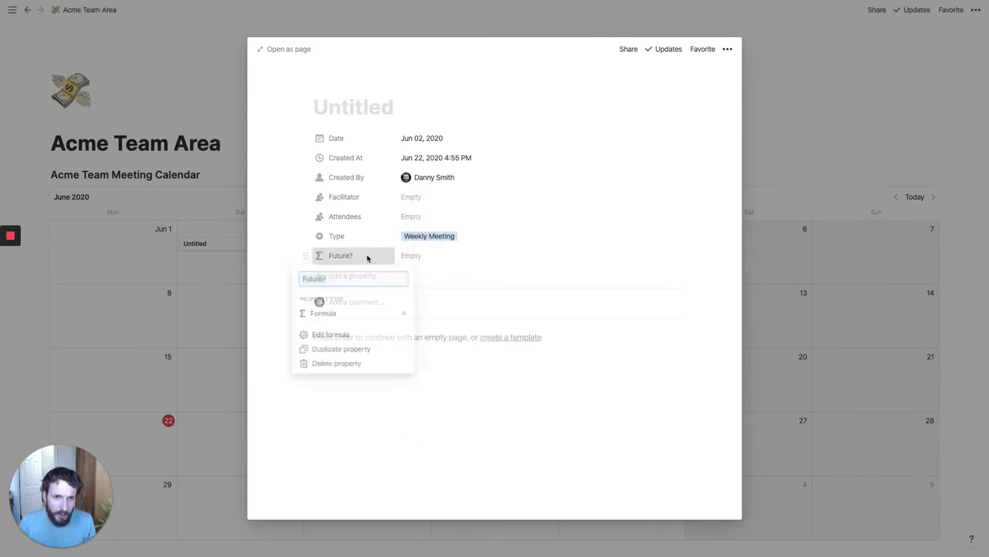
# - Set the Future? formula to if(prop("Date") < dateSubtract(dateSubtract(now(), hour(now()), "hours"), minute(now()), "minutes"), "❌", "✅")
pyautogui.click(348, 334)
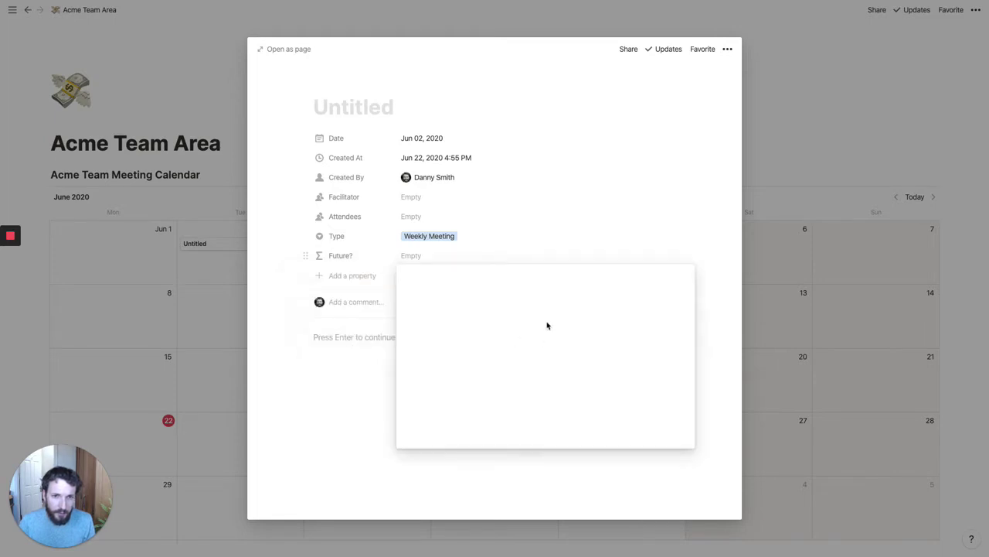
pyautogui.write('if(prop("Date") < dateSubtract(dateSubtract(now(), hour(now()), "hours"), minute(now()), "minutes"), "X", "✅")')
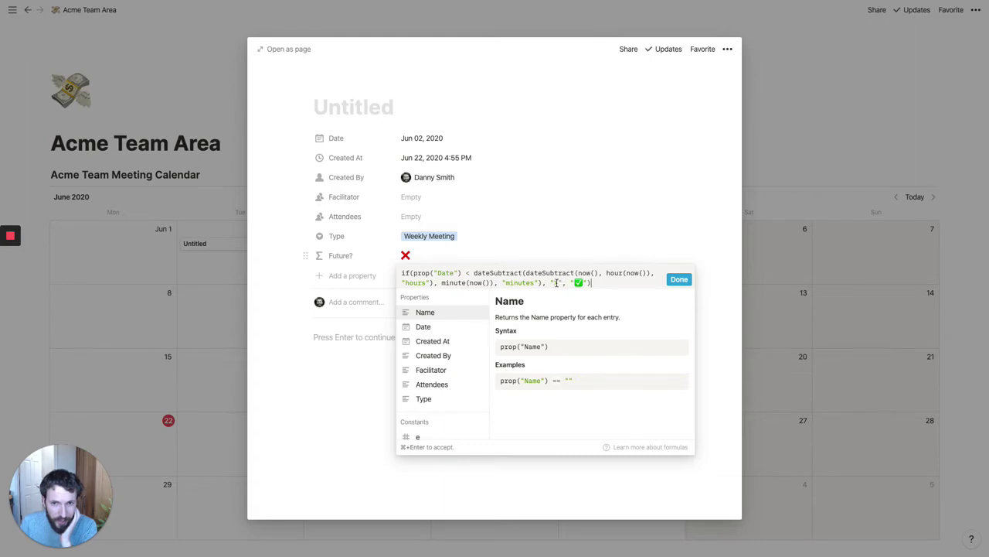
pyautogui.press('Left')
pyautogui.press('Left')
pyautogui.hotkey('shift', 'Left')
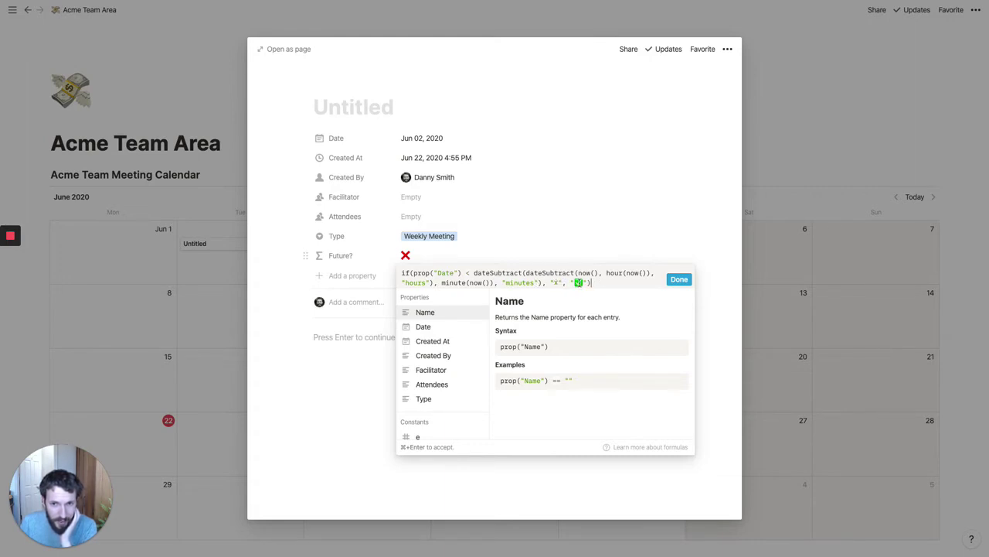
pyautogui.click(673, 283)
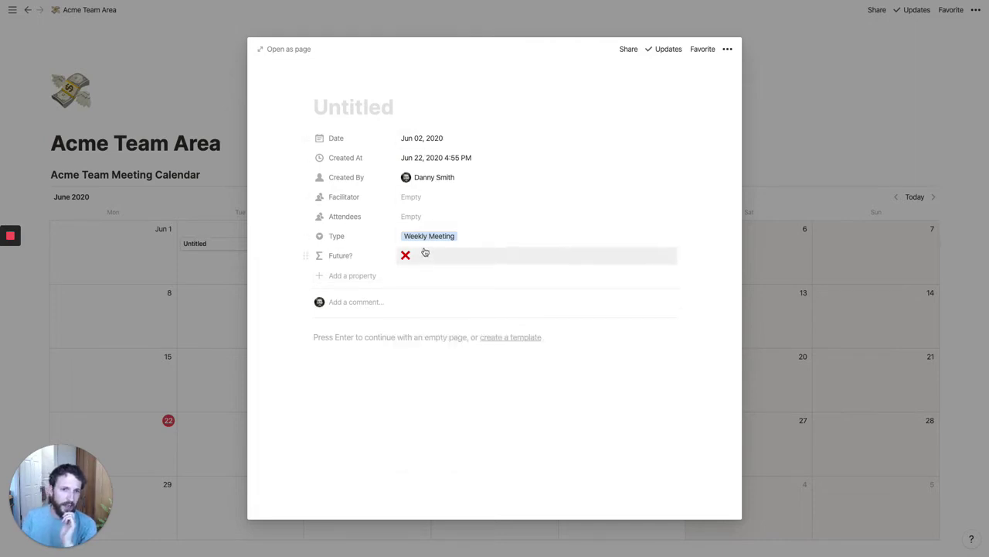
# - Set the untitled meeting's date to Jun 30, 2020 to test the Future? formula with a later date
pyautogui.click(419, 144)
pyautogui.click(428, 275)
pyautogui.click(438, 477)
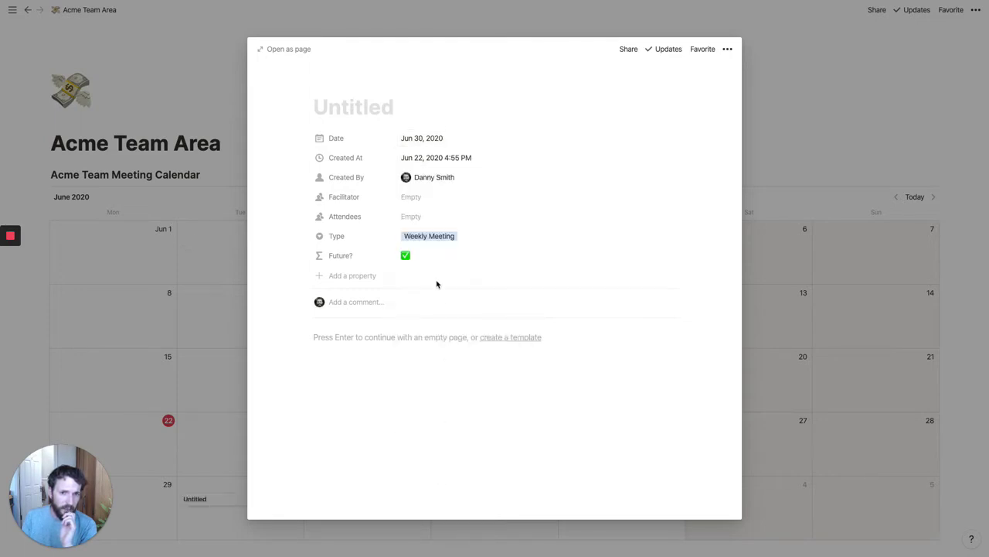
# - Set the untitled meeting's date to Jun 22, 2020 and close the entry to return to the calendar
pyautogui.click(442, 140)
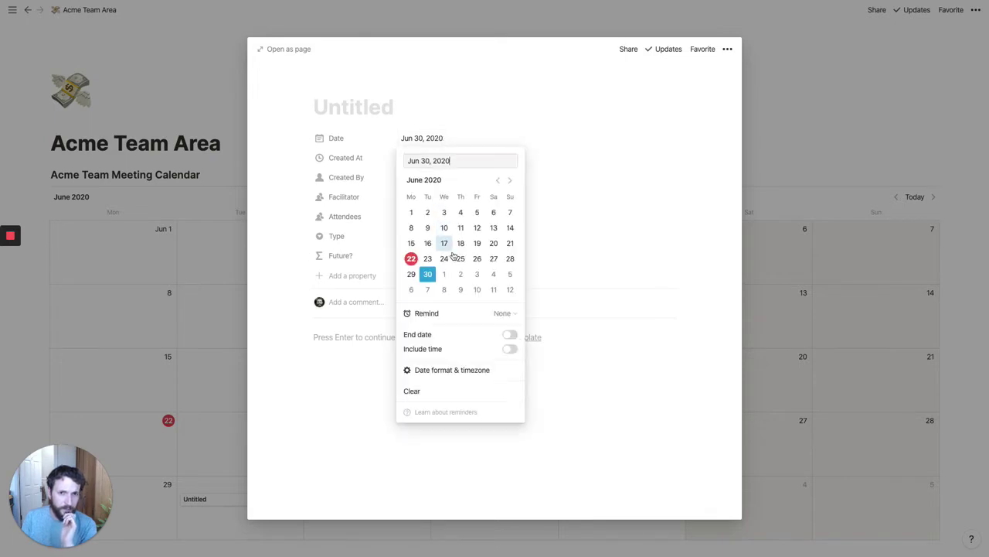
pyautogui.click(412, 258)
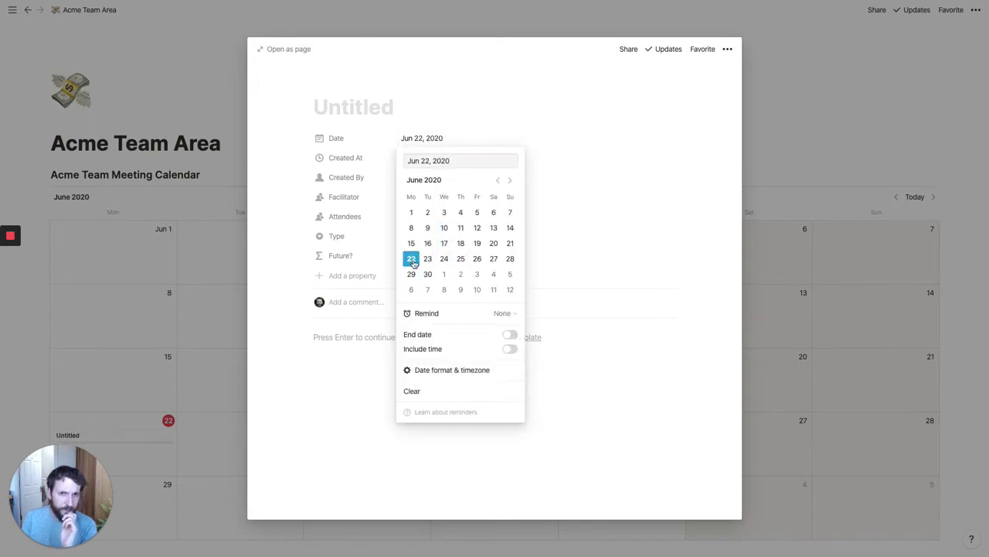
pyautogui.click(579, 462)
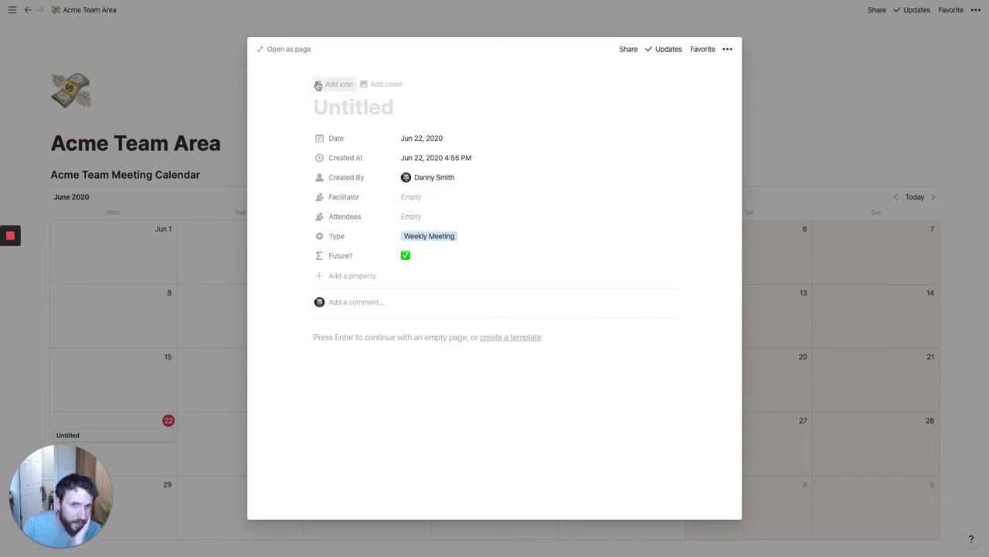
pyautogui.click(211, 177)
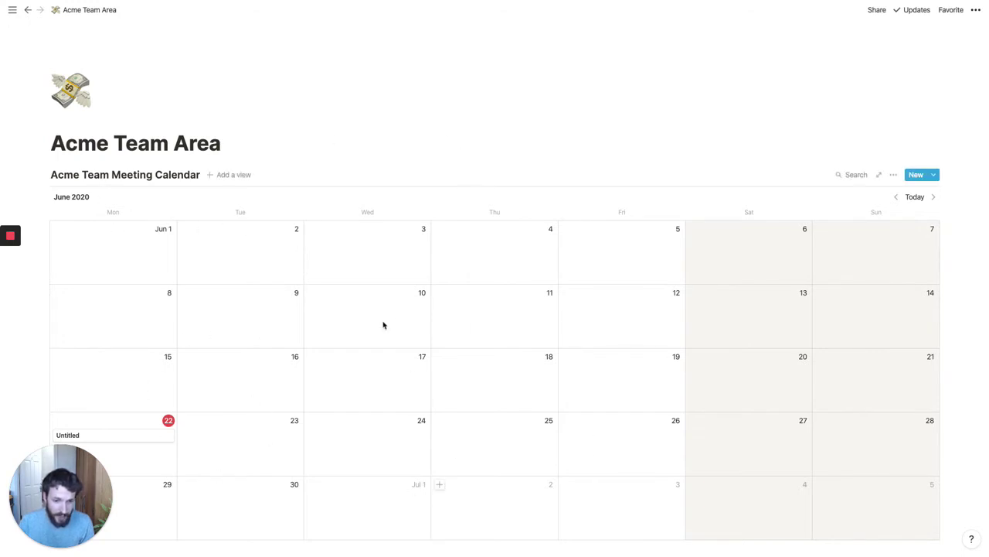
# - Add a table view named "Table" to the Acme Team Meeting Calendar
pyautogui.click(232, 174)
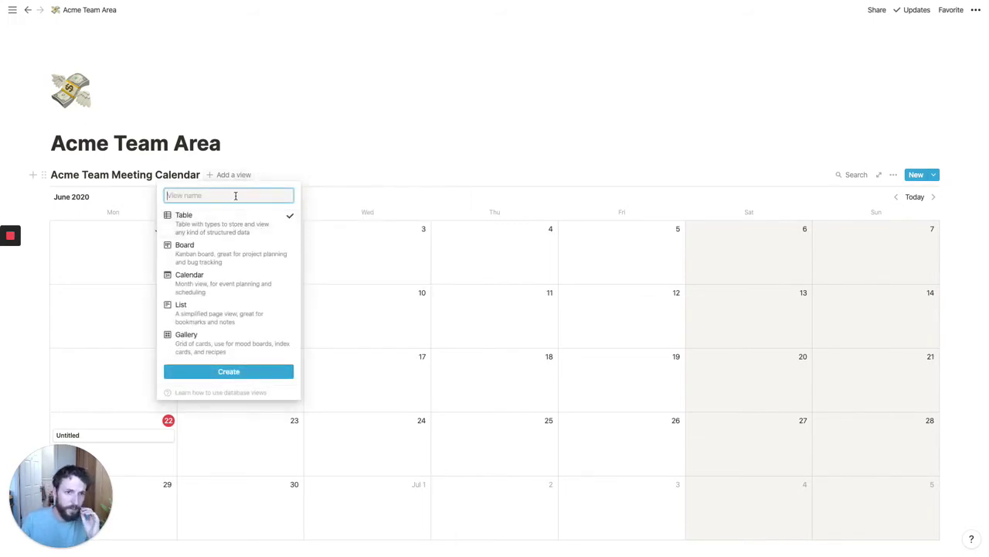
pyautogui.write('Table')
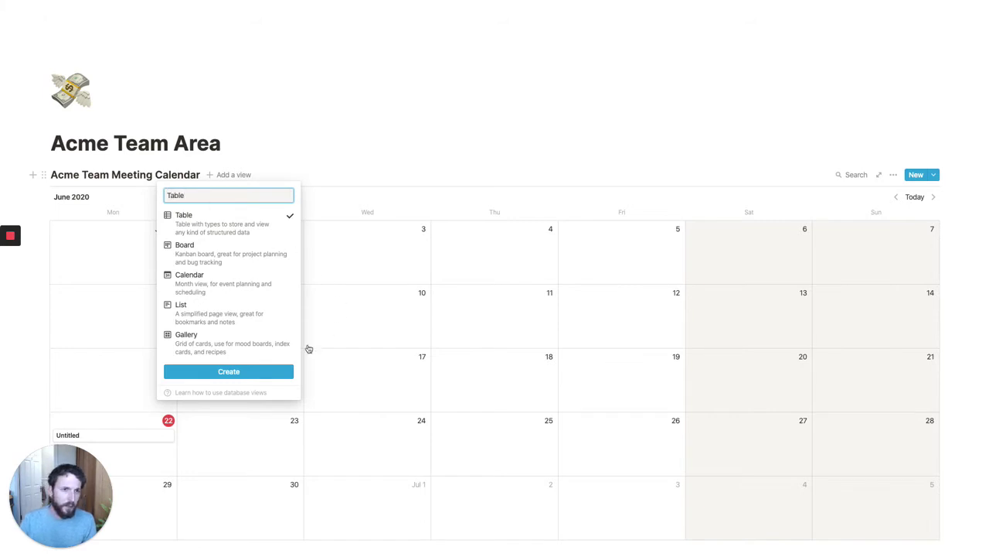
pyautogui.click(245, 373)
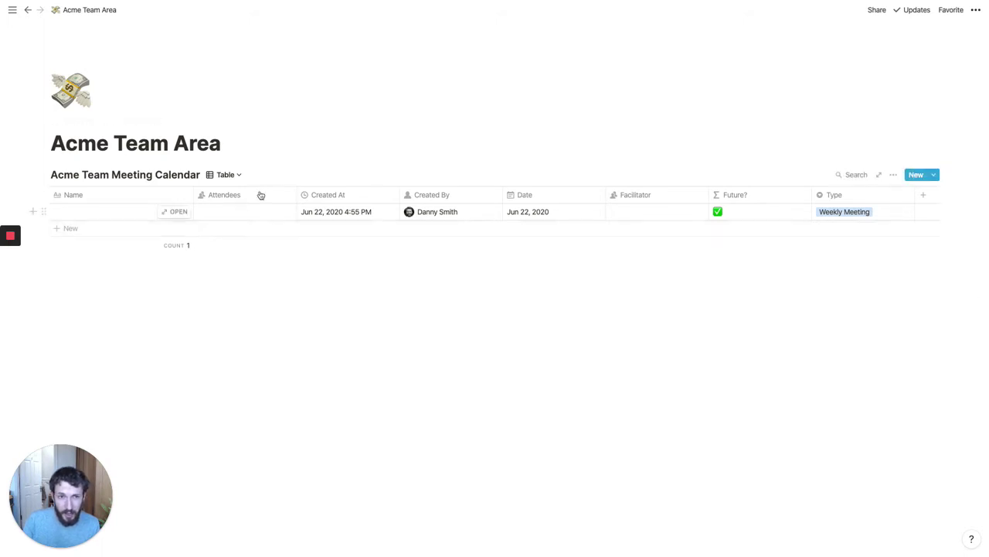
# - Hide the Attendees, Created At and Created By properties in the Table view, and narrow the Date and Future? columns
pyautogui.click(895, 175)
pyautogui.click(905, 249)
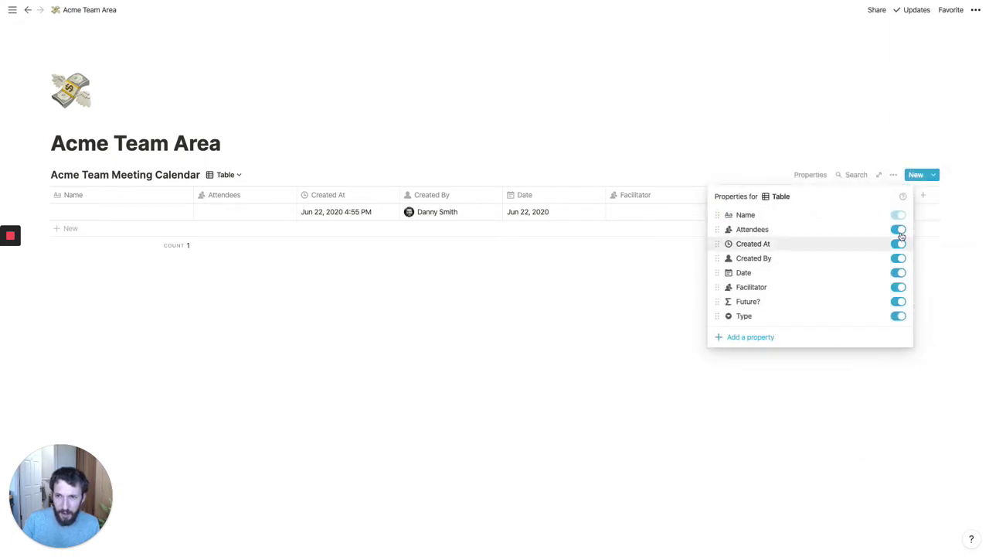
pyautogui.click(899, 230)
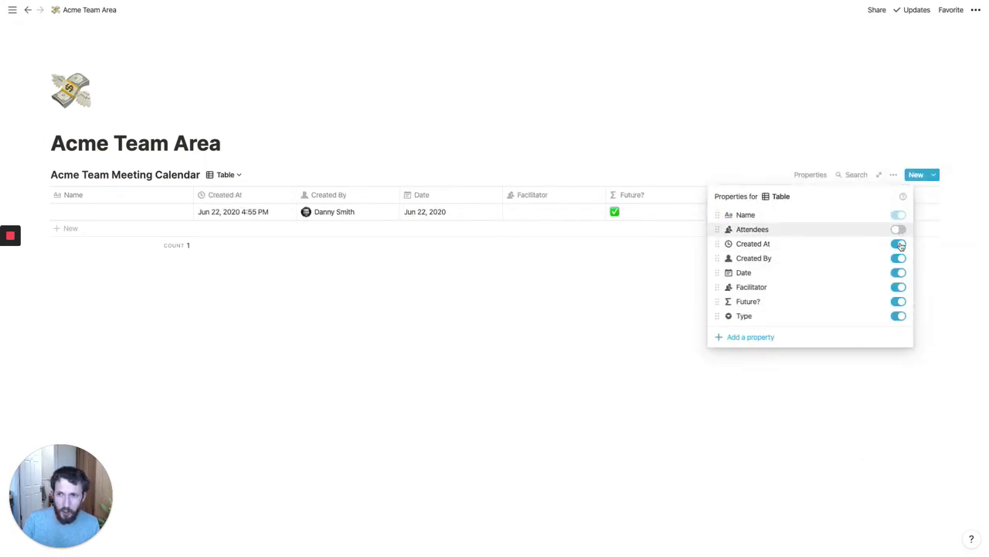
pyautogui.click(899, 245)
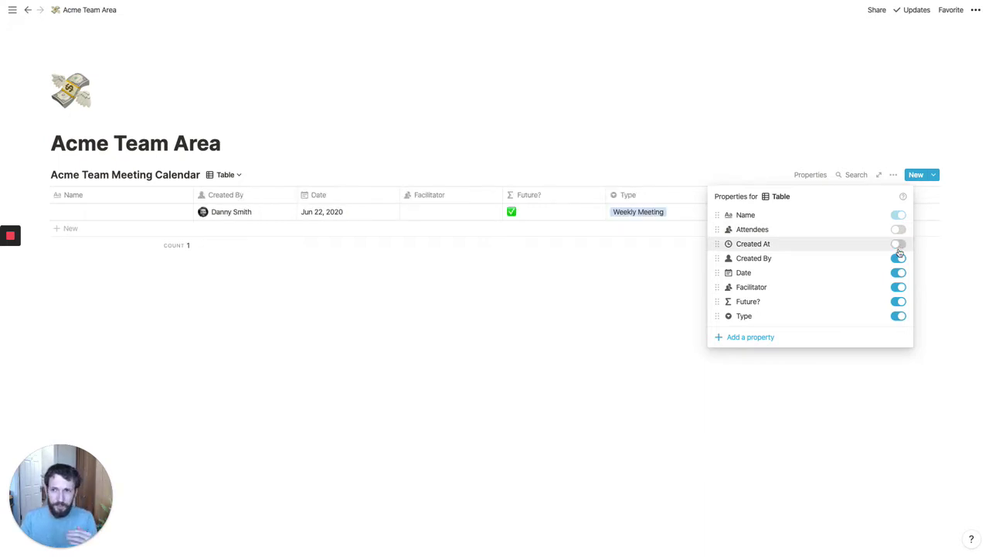
pyautogui.click(899, 259)
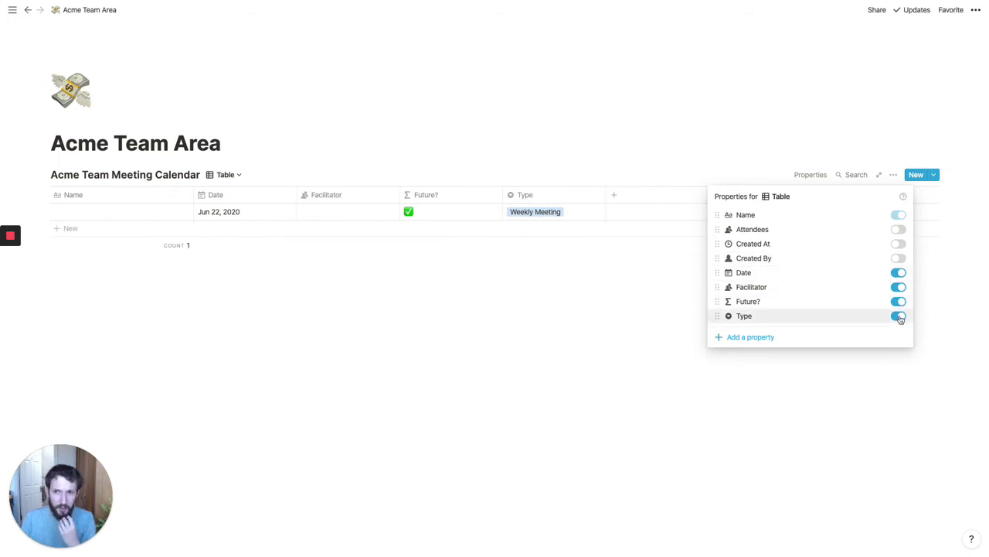
pyautogui.click(276, 151)
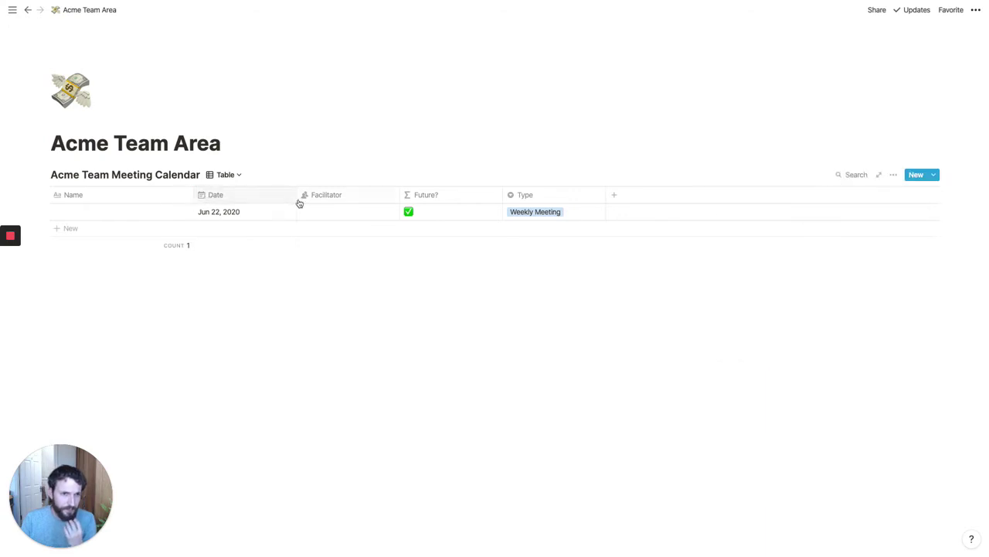
pyautogui.moveTo(296, 195); pyautogui.dragTo(263, 197)
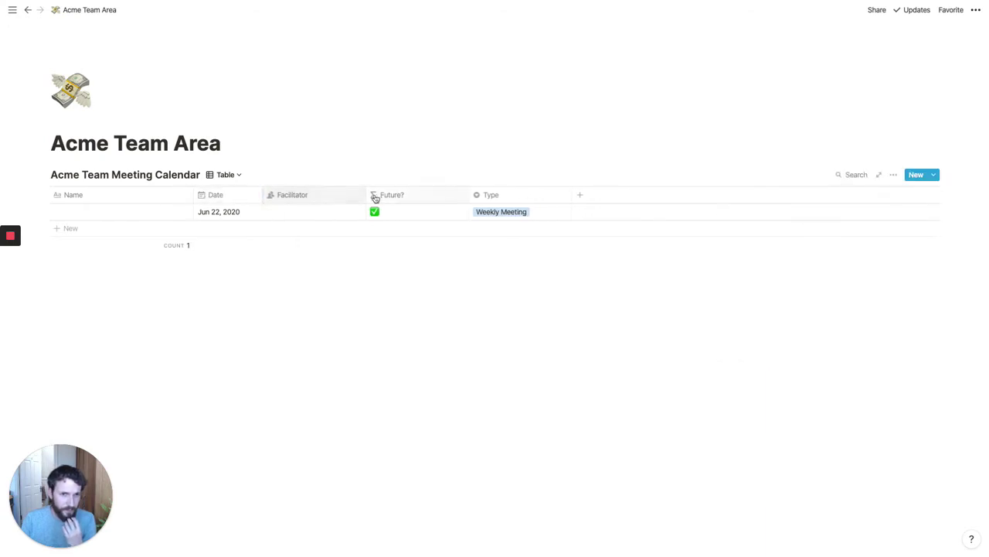
pyautogui.moveTo(468, 195); pyautogui.dragTo(419, 197)
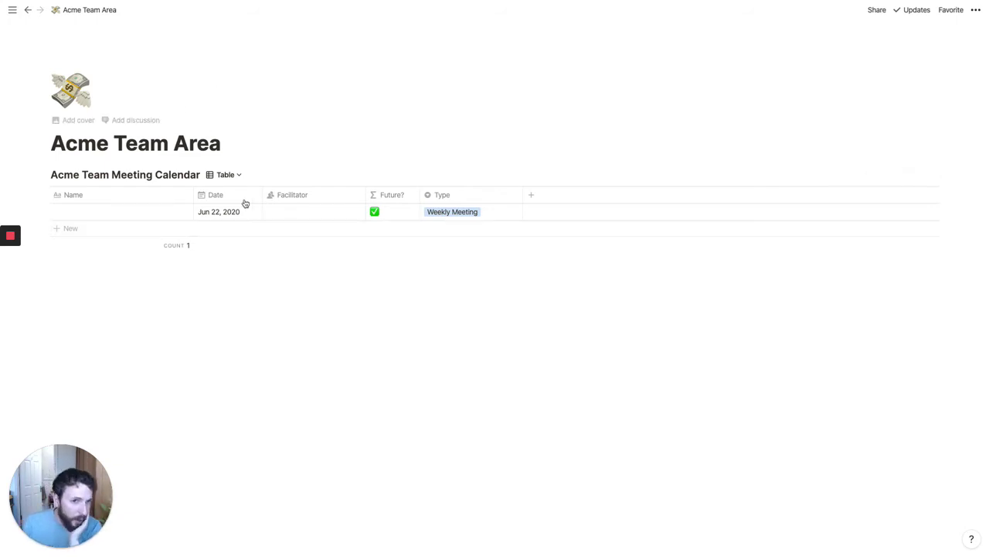
# - Add a list view named "Future Meetings" to the Acme Team Meeting Calendar
pyautogui.click(239, 175)
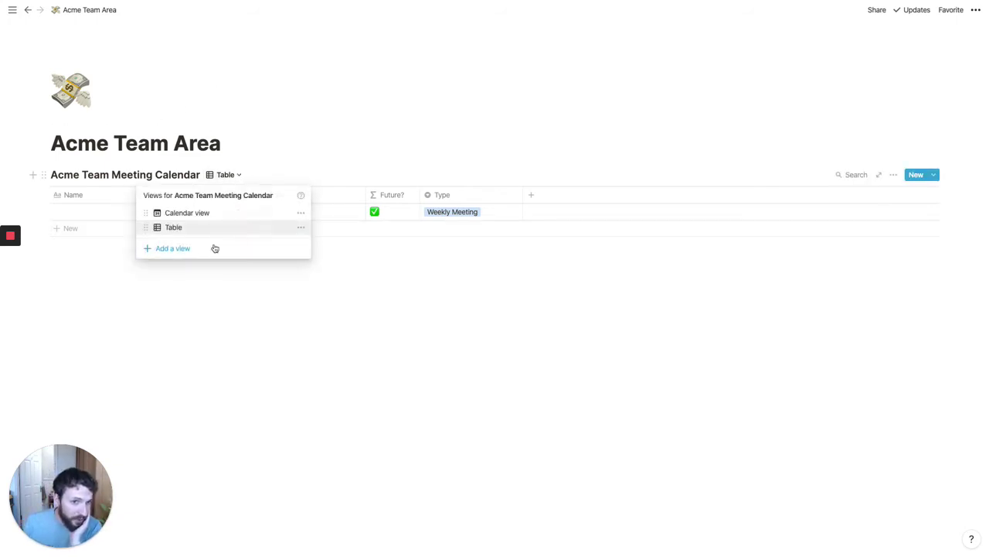
pyautogui.click(186, 250)
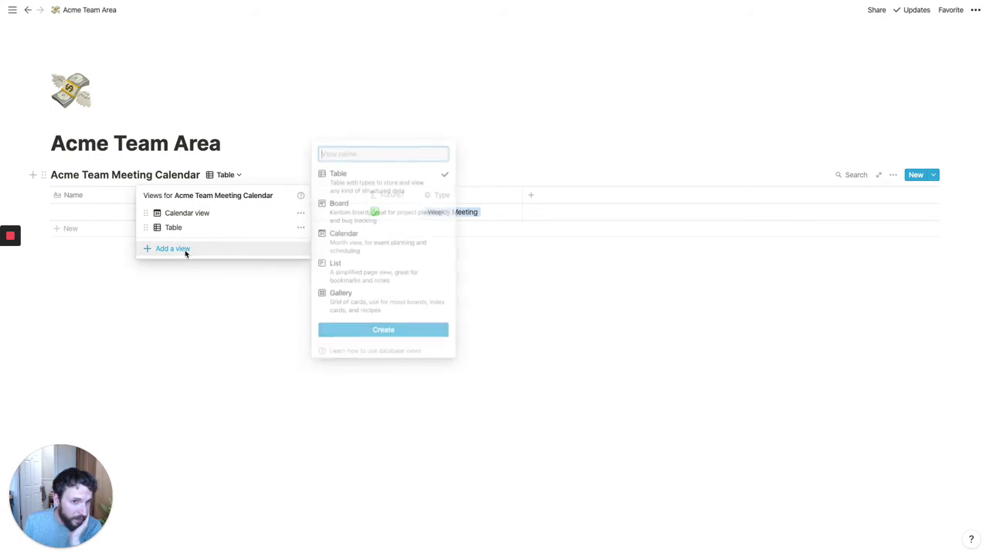
pyautogui.click(371, 272)
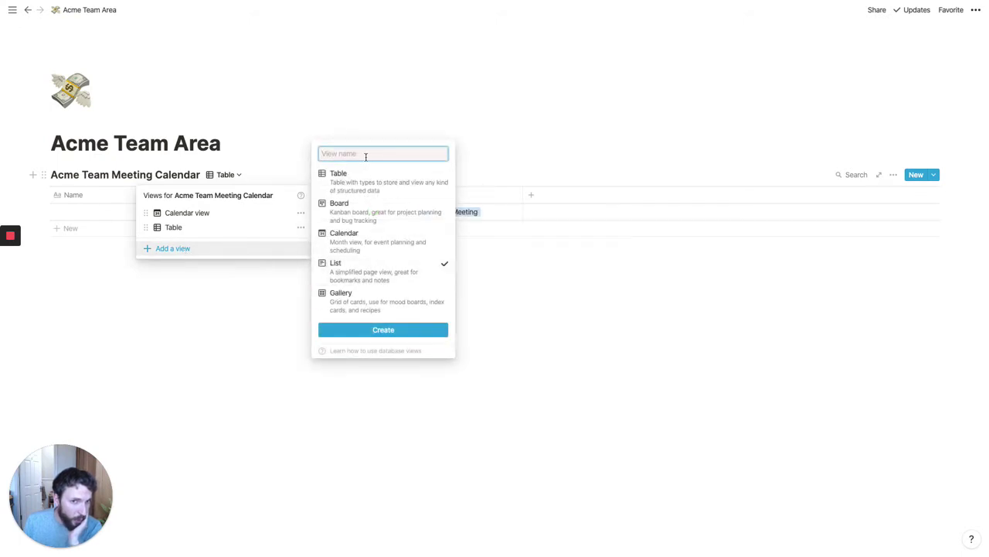
pyautogui.write('Future')
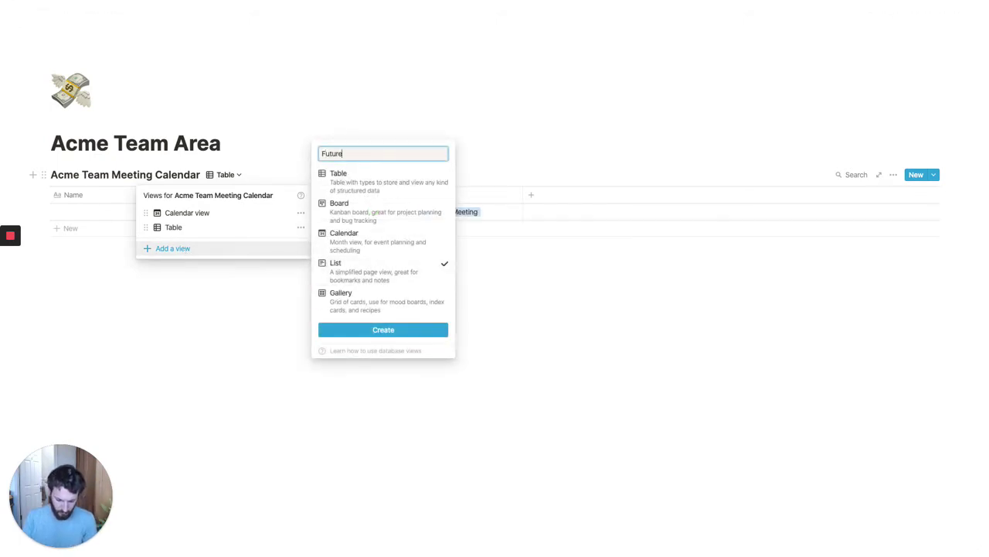
pyautogui.write(' Meetings')
pyautogui.click(414, 329)
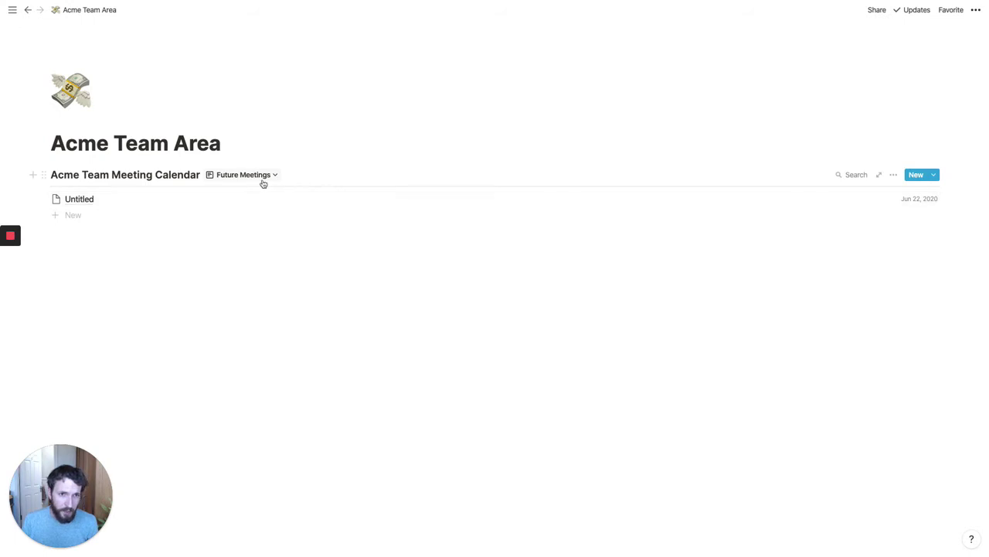
# - Show the Type and Facilitator properties in the Future Meetings list view
pyautogui.click(893, 175)
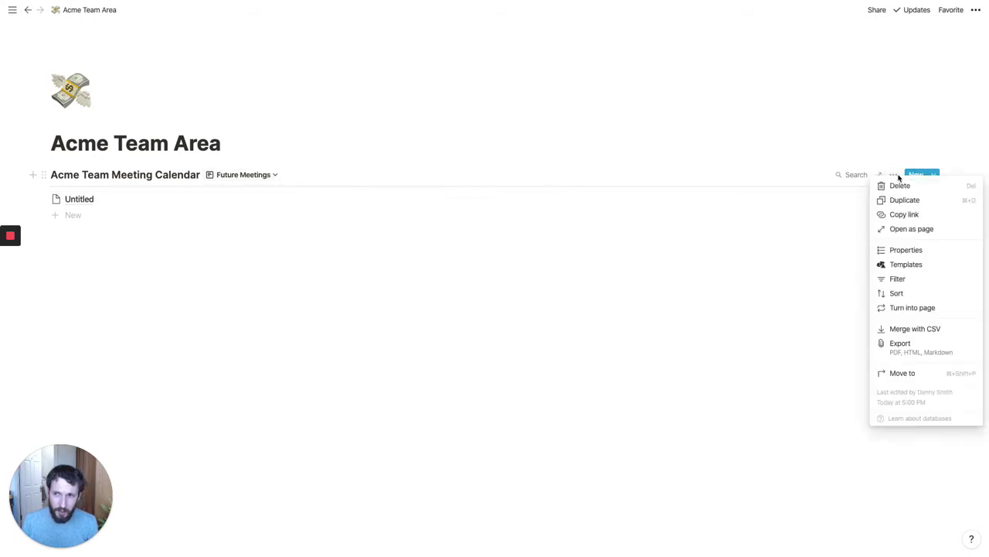
pyautogui.click(918, 250)
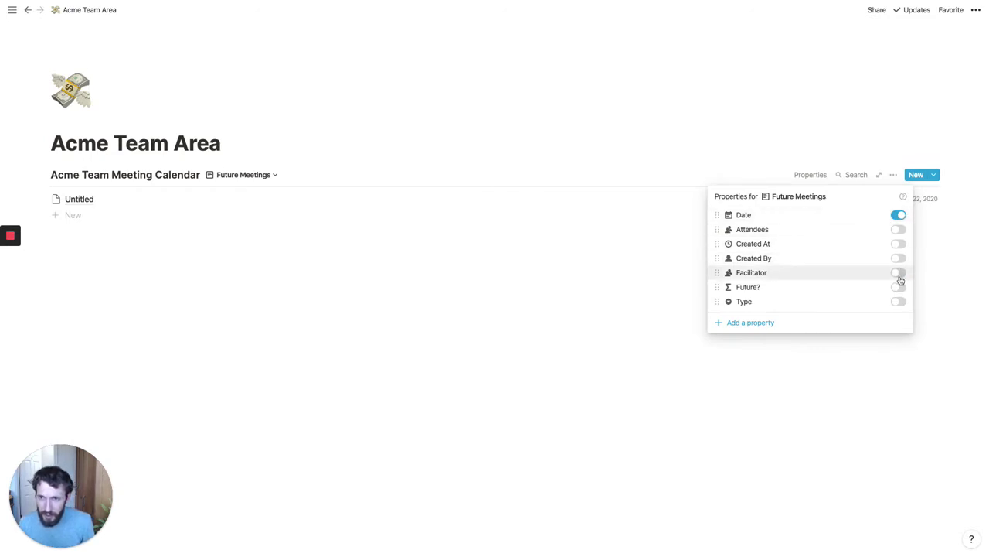
pyautogui.click(899, 301)
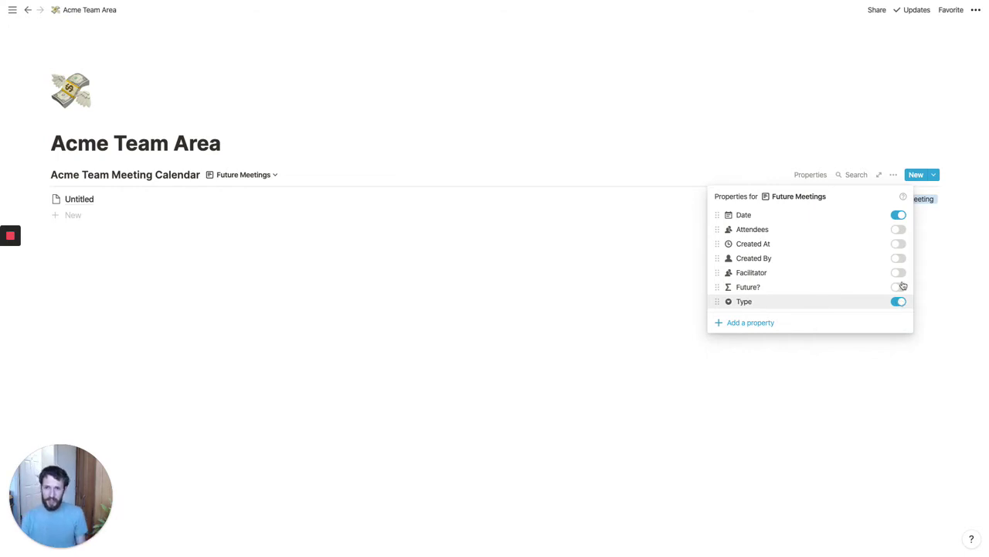
pyautogui.click(899, 272)
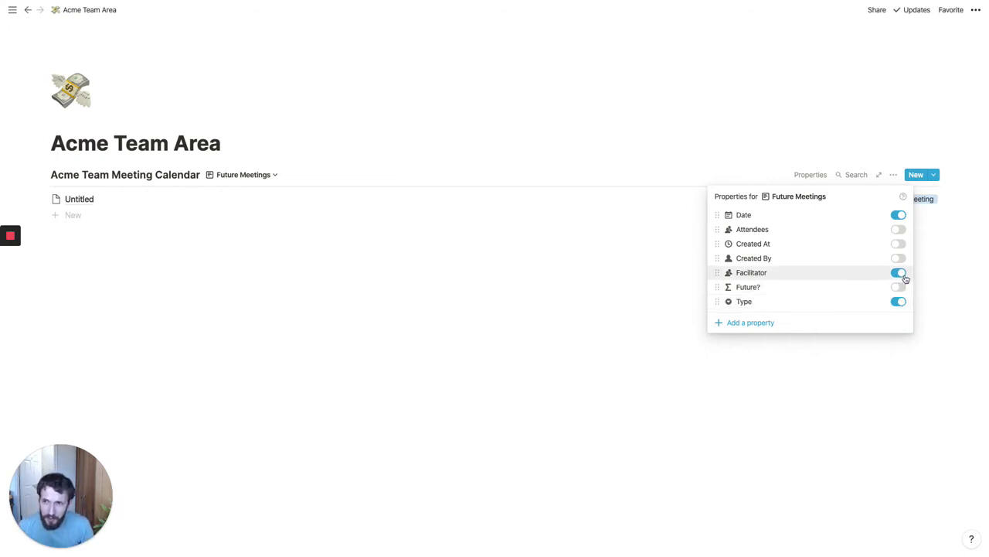
pyautogui.click(895, 179)
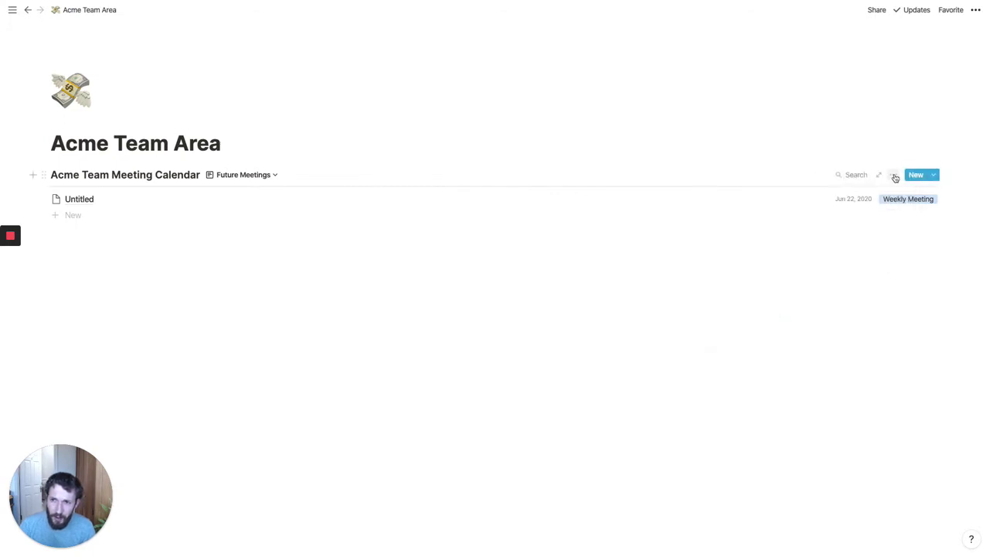
# - Filter the Future Meetings view to meetings whose Future? property contains the ✅ emoji
pyautogui.click(894, 176)
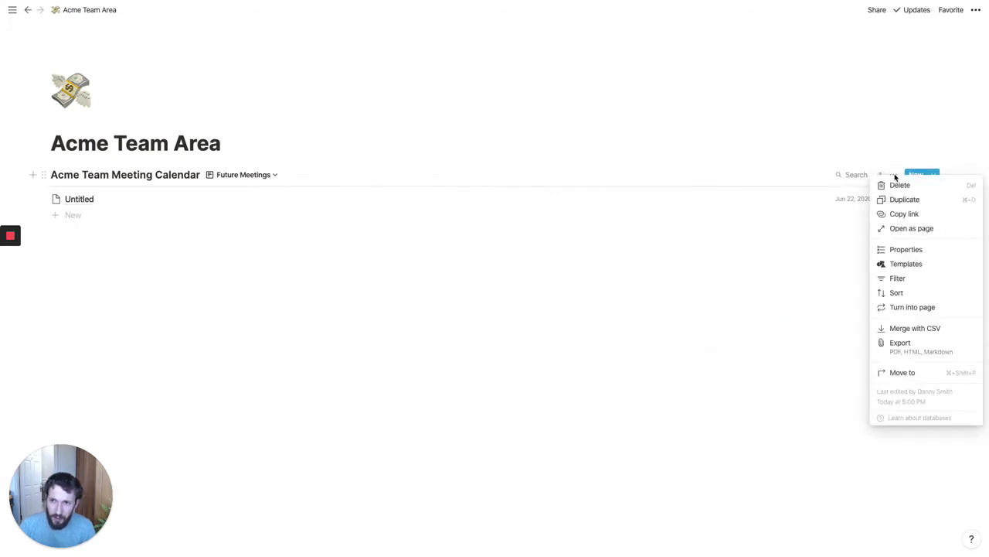
pyautogui.click(908, 283)
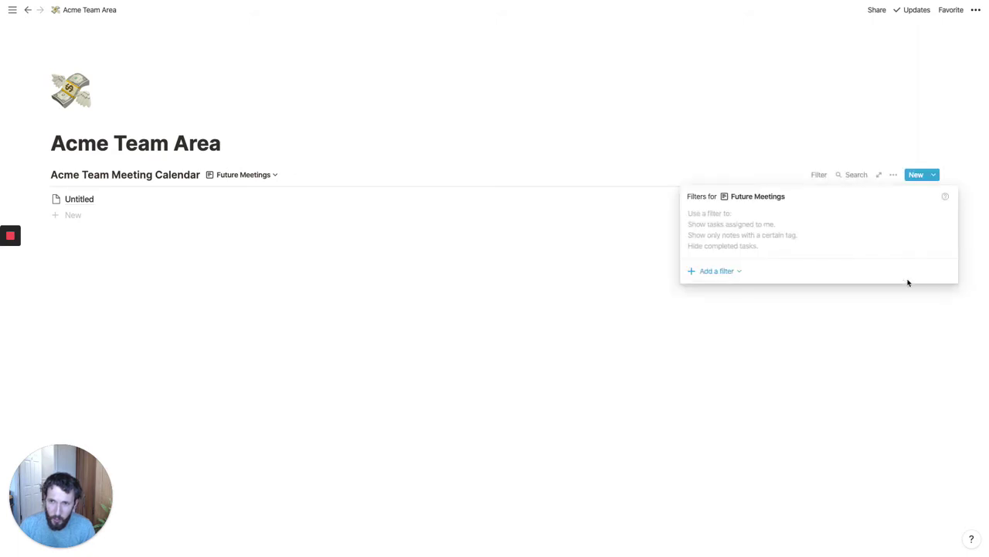
pyautogui.click(722, 277)
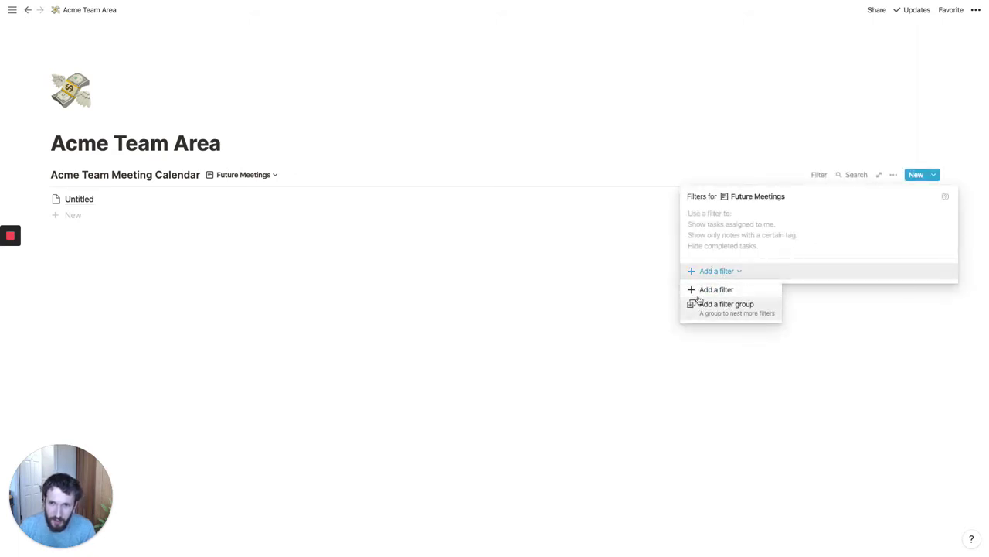
pyautogui.click(693, 292)
pyautogui.click(761, 218)
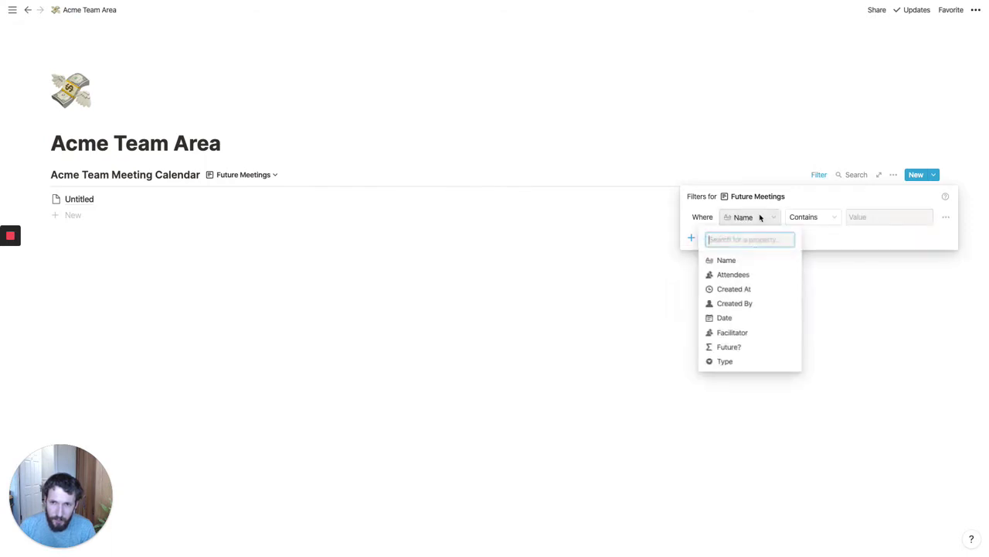
pyautogui.click(747, 347)
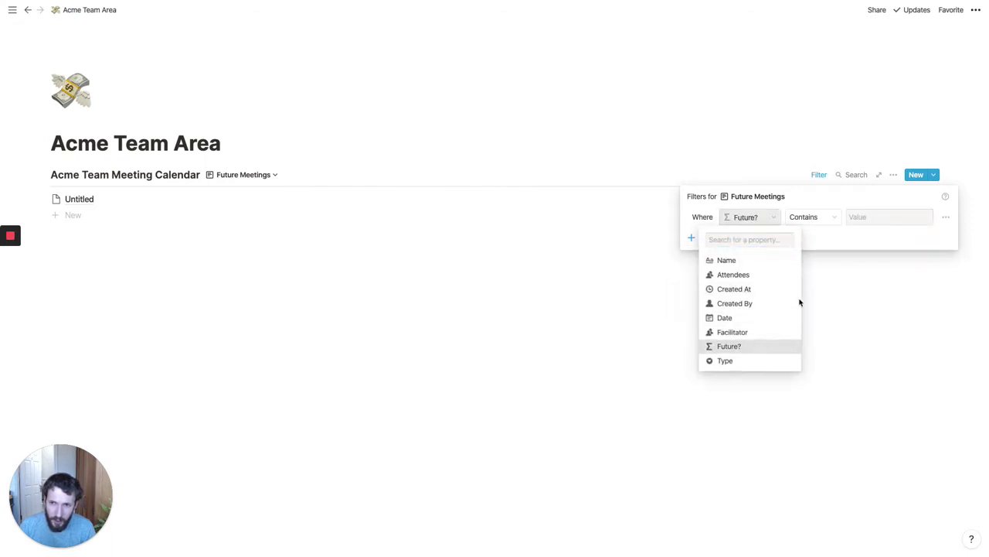
pyautogui.click(902, 217)
pyautogui.write('1')
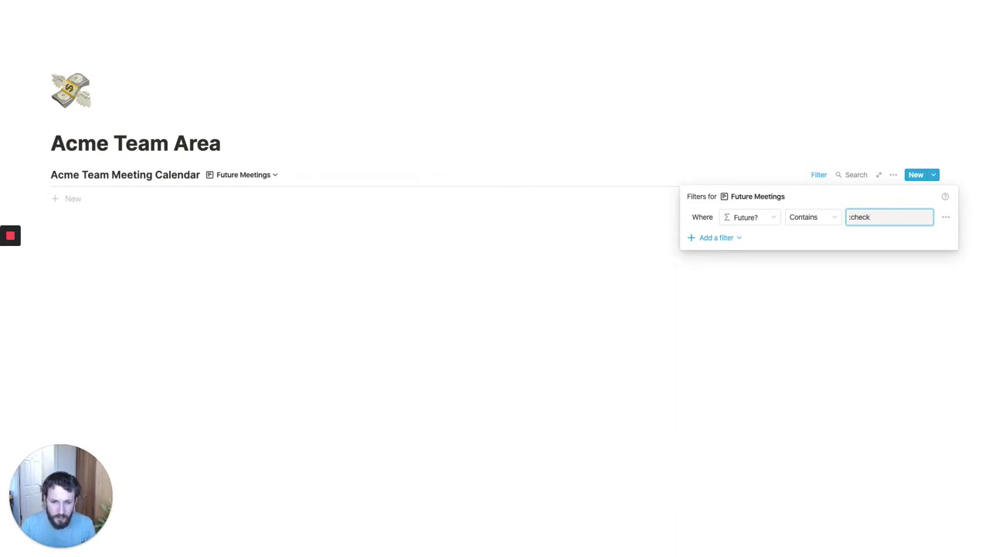
pyautogui.write('heck')
pyautogui.press('Return')
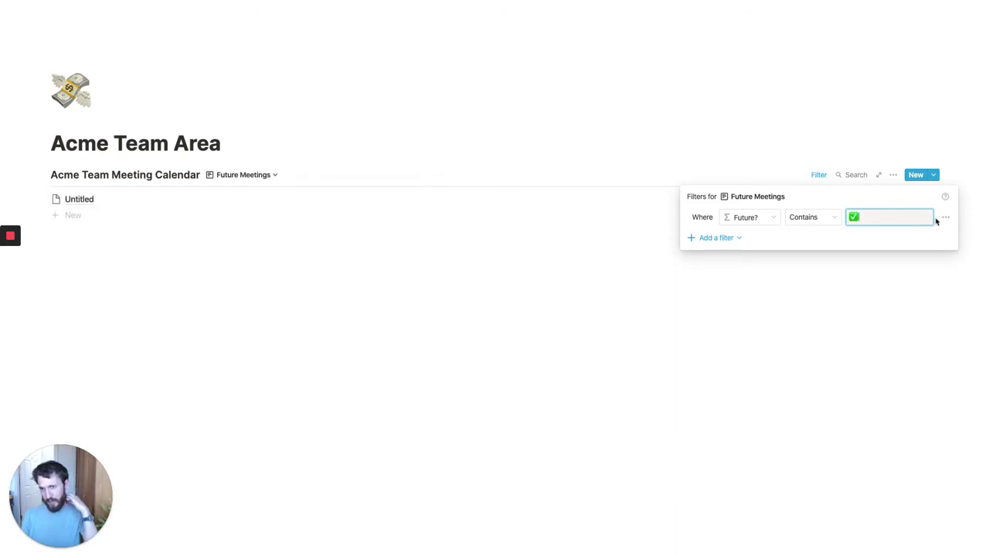
pyautogui.click(912, 285)
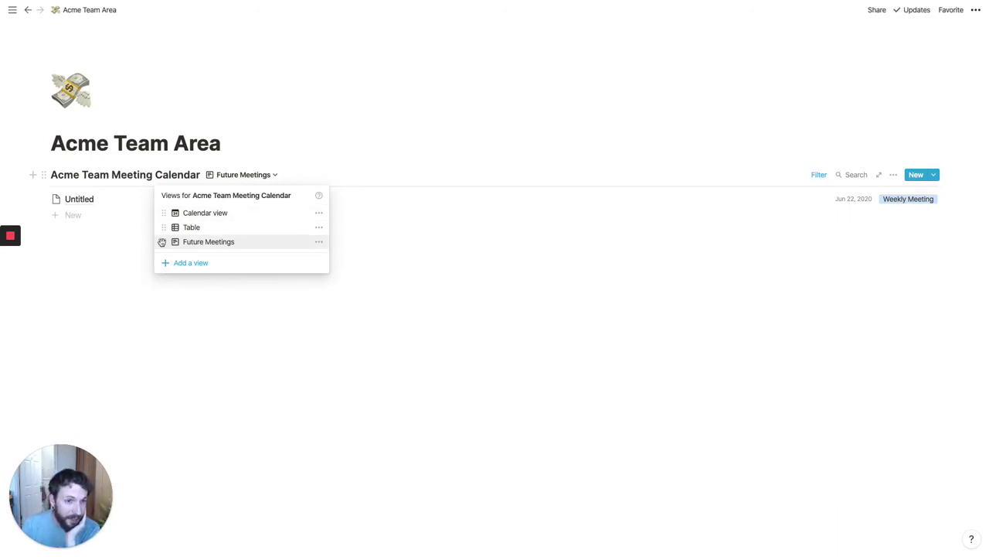
# - Reorder the views so Future Meetings sits directly above Table, and switch to Calendar view
pyautogui.moveTo(162, 242); pyautogui.dragTo(171, 223)
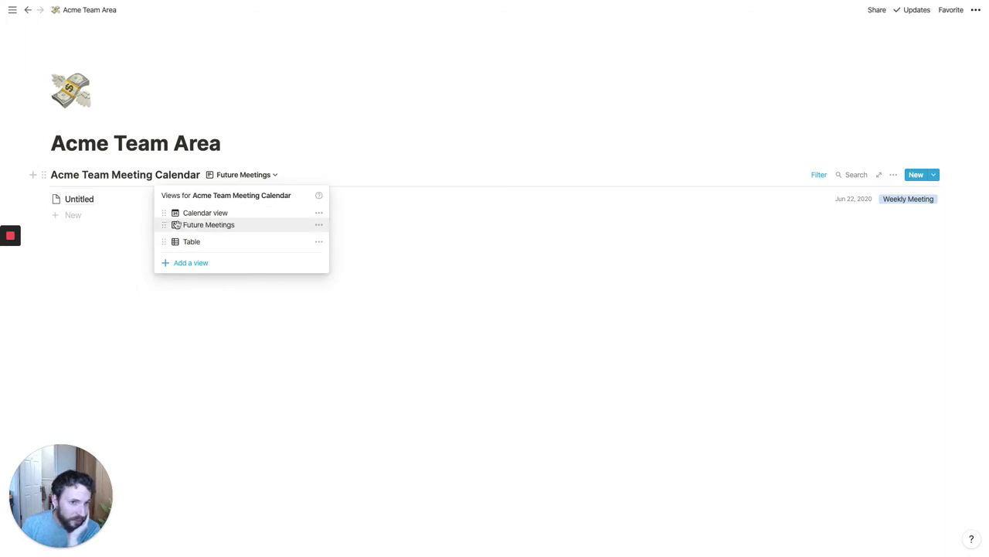
pyautogui.click(206, 213)
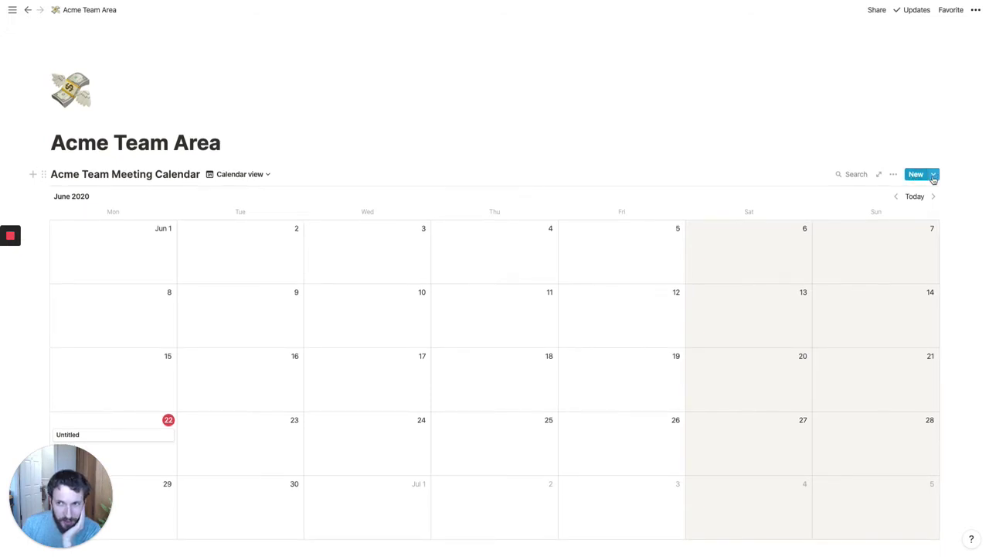
# - Create a new template for the Acme Team Meeting Calendar and open it as a full page
pyautogui.click(934, 177)
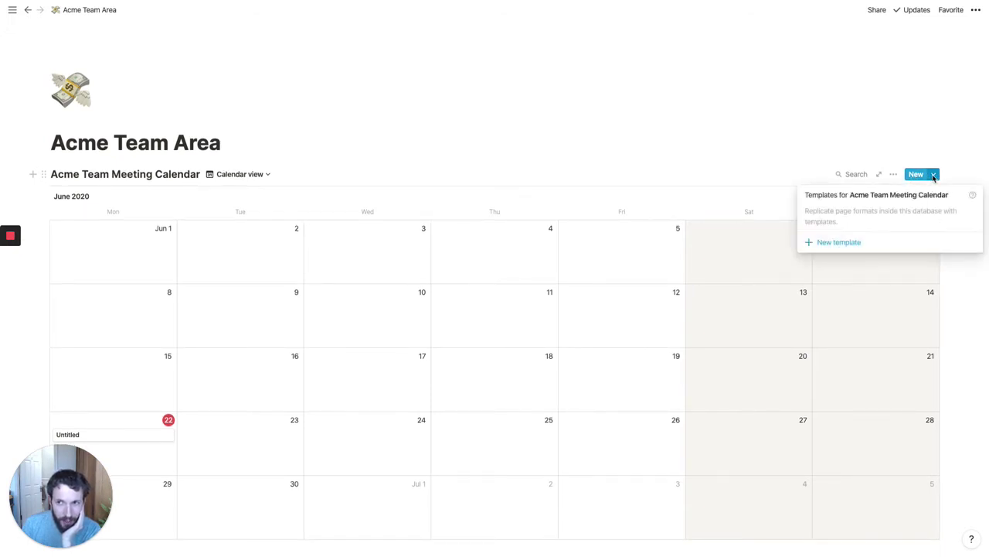
pyautogui.click(836, 243)
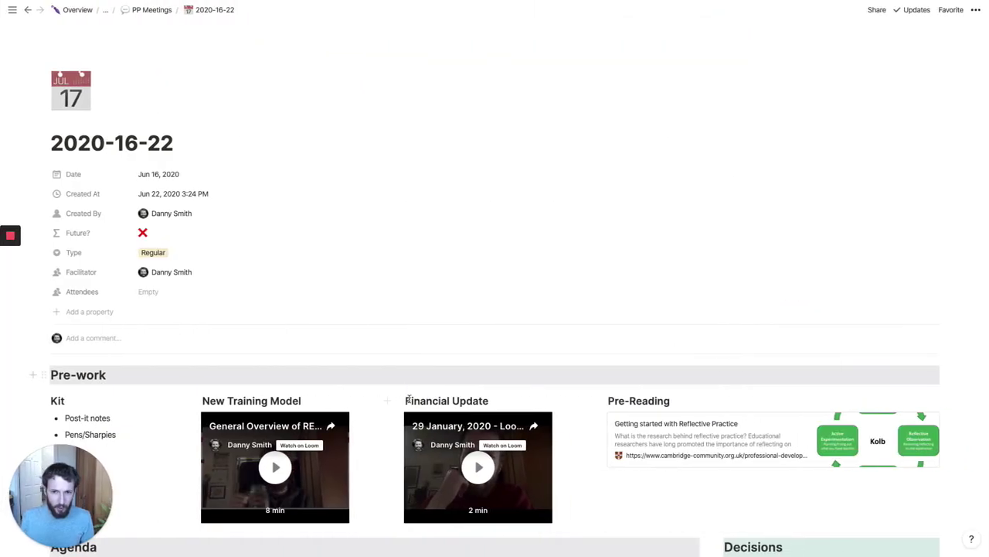
pyautogui.scroll(-2, 409, 383)
pyautogui.scroll(-3, 409, 398)
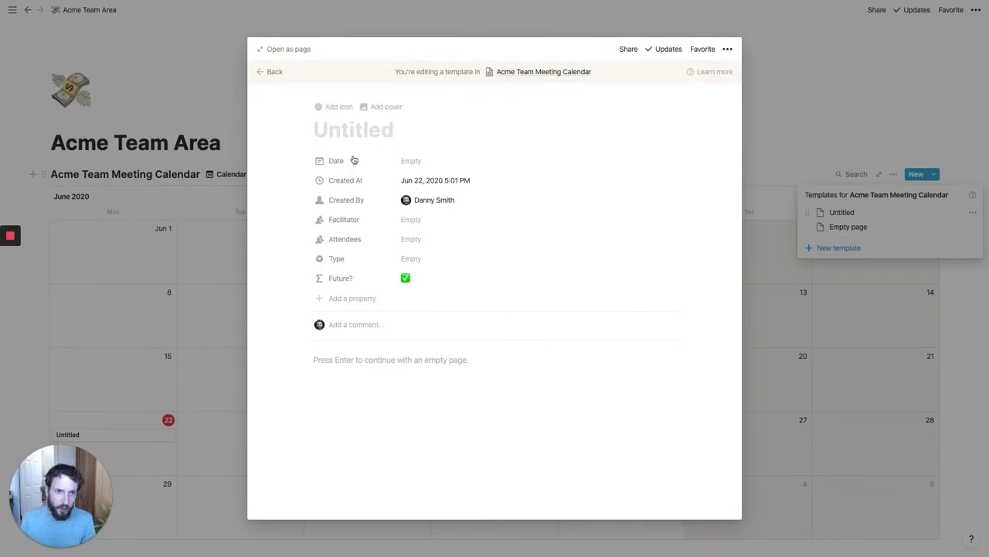
pyautogui.click(288, 49)
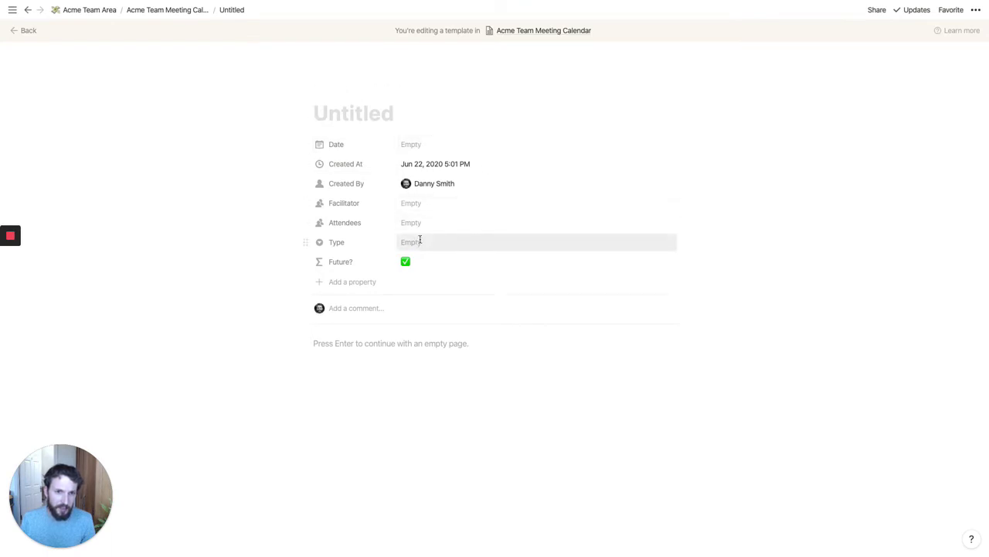
# - Set the template's Type property to Weekly Meeting, leaving Attendees unassigned
pyautogui.click(420, 241)
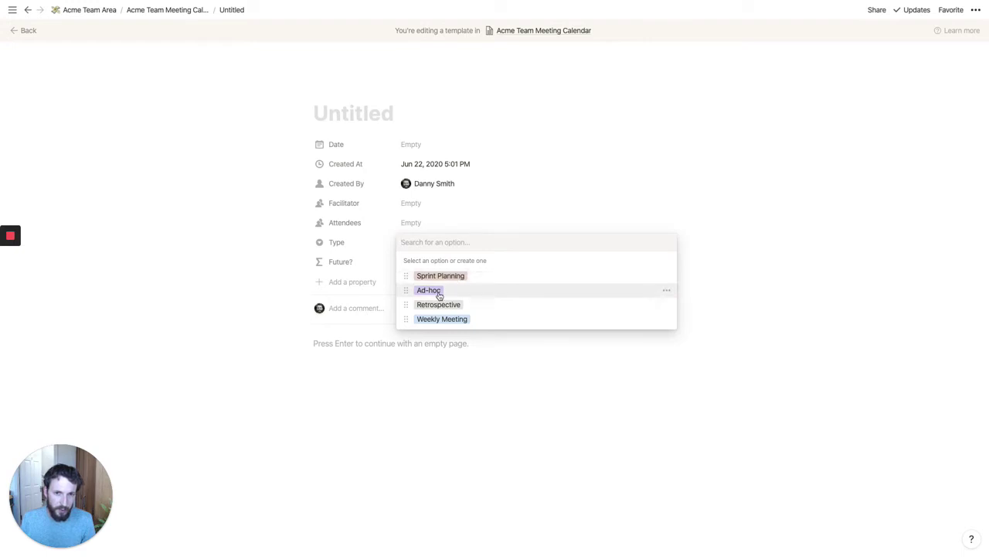
pyautogui.click(458, 317)
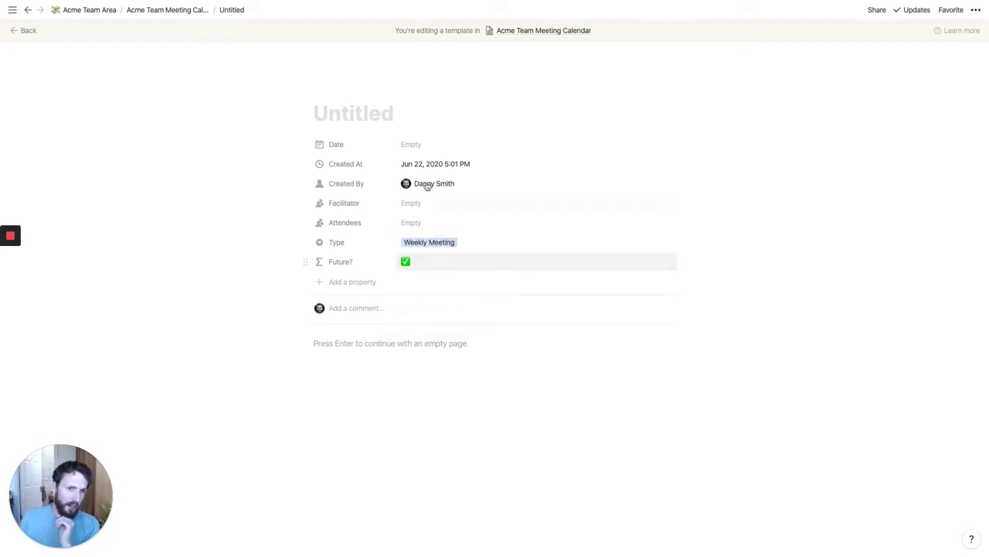
pyautogui.click(421, 224)
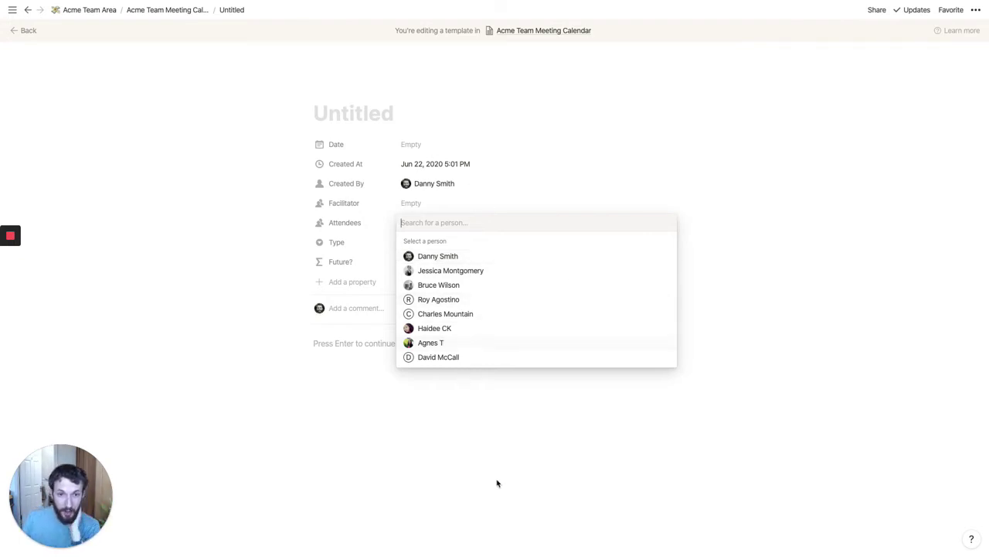
pyautogui.click(468, 456)
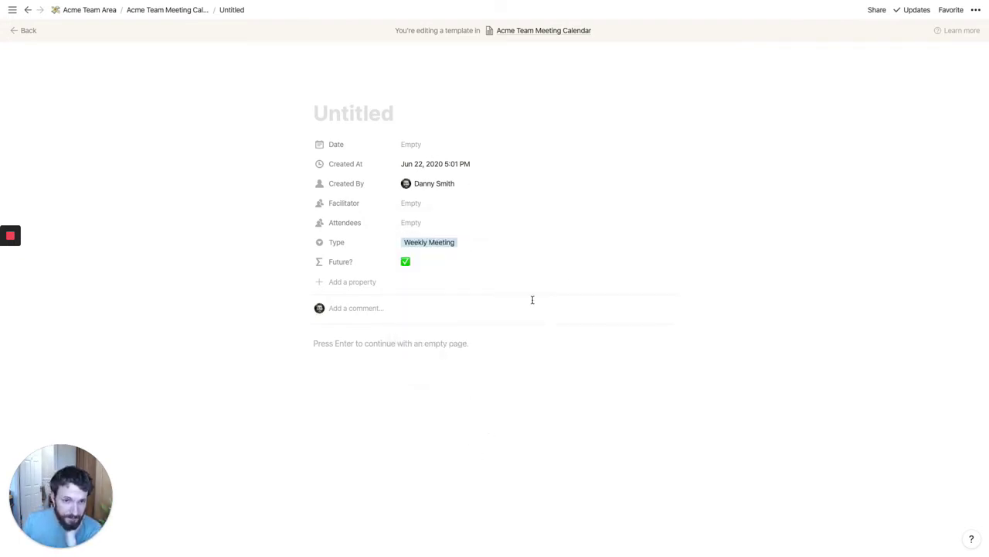
# - Make the template page full width and give it the calendar emoji as its icon
pyautogui.click(975, 10)
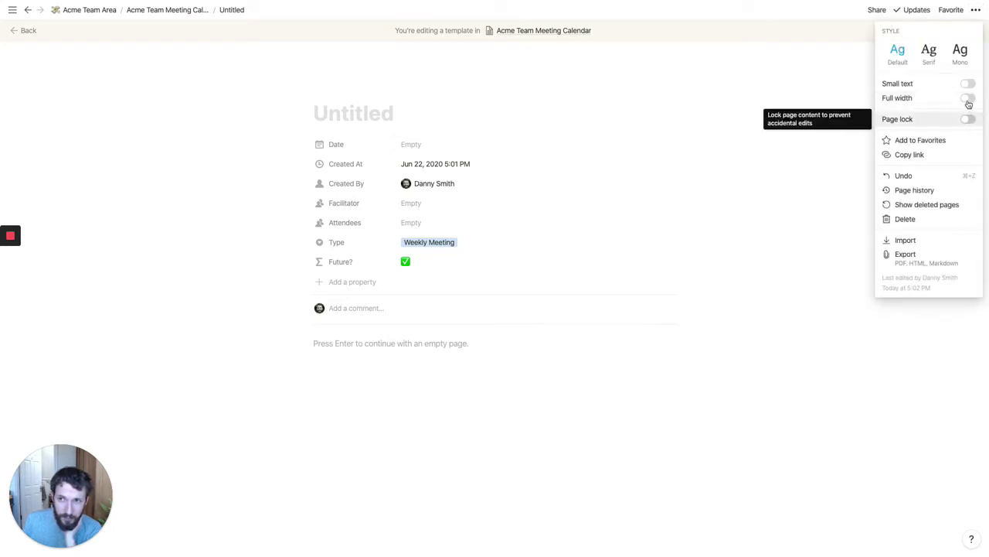
pyautogui.click(968, 99)
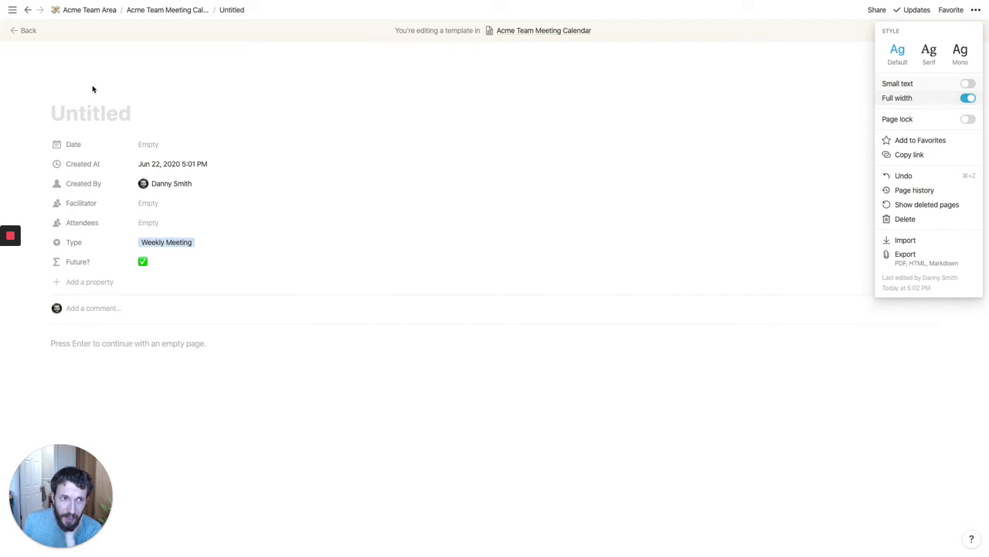
pyautogui.click(221, 132)
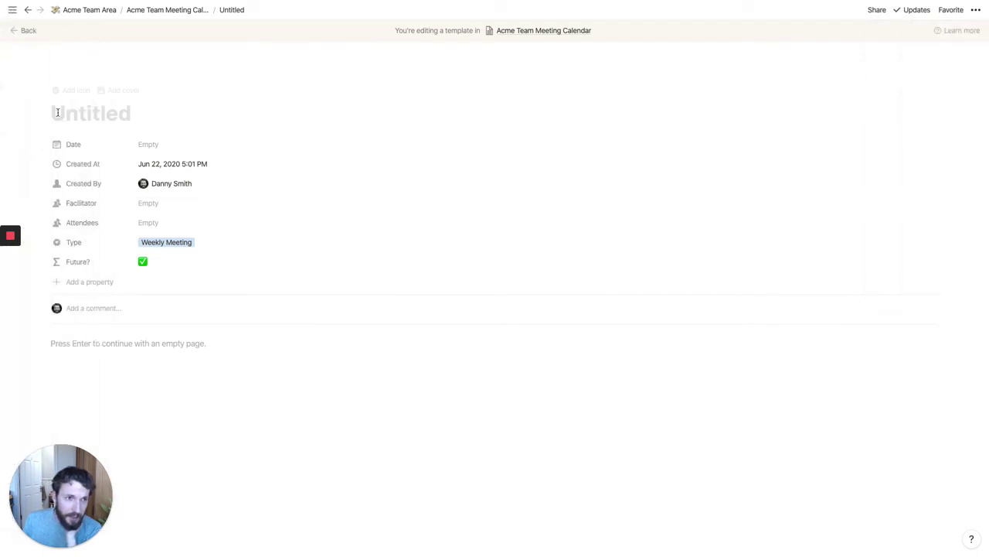
pyautogui.click(73, 92)
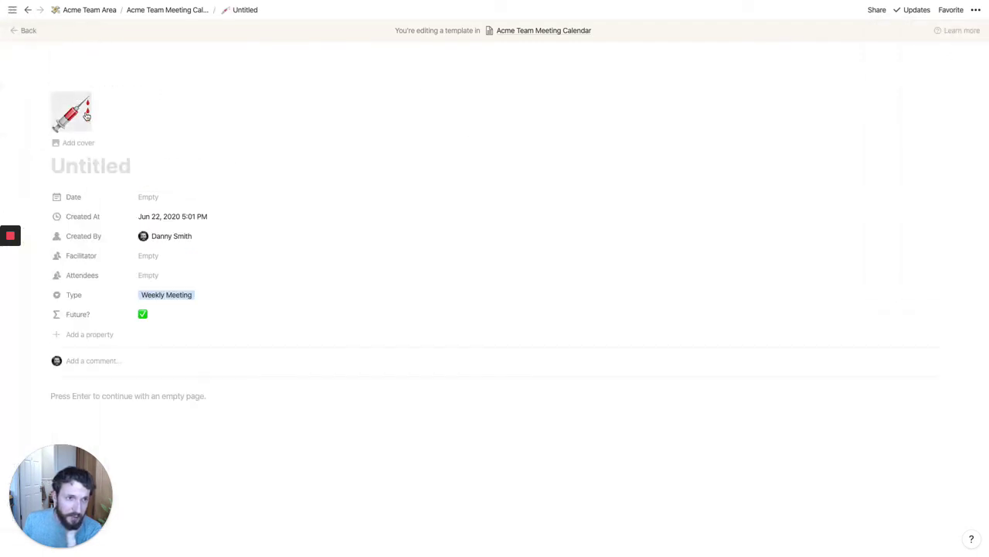
pyautogui.click(86, 114)
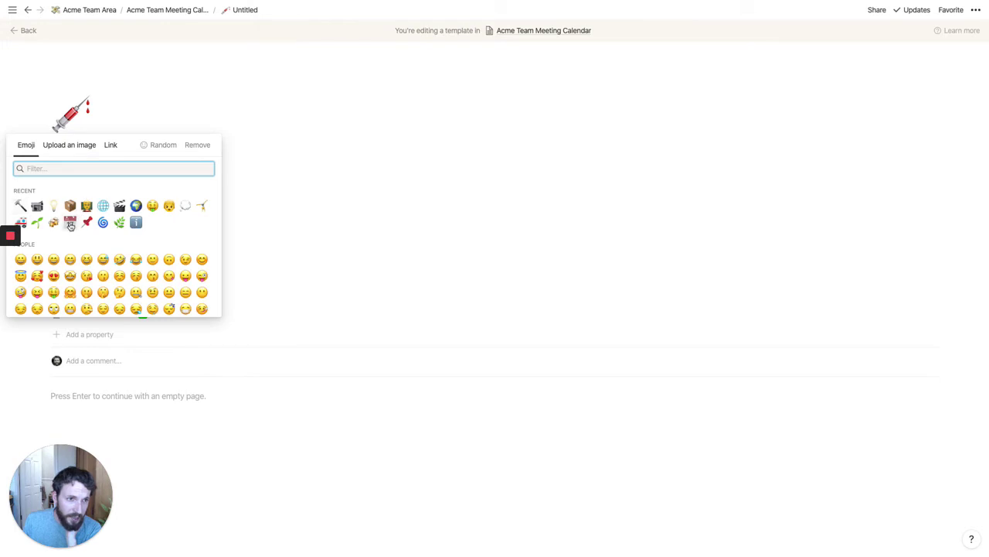
pyautogui.click(69, 222)
# - Add a second-level heading "Pre-work" to the template body and give it a gray background
pyautogui.click(260, 398)
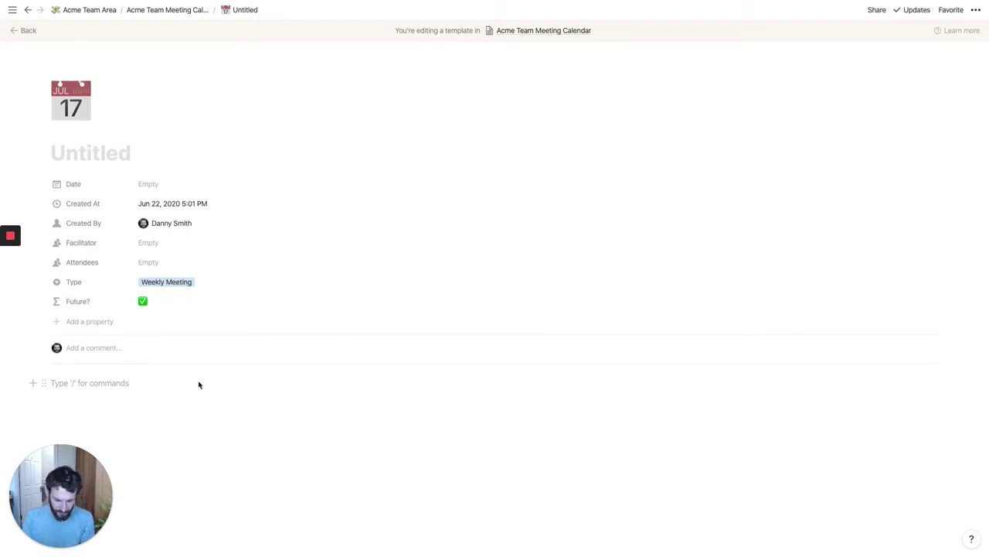
pyautogui.write('# Pre-')
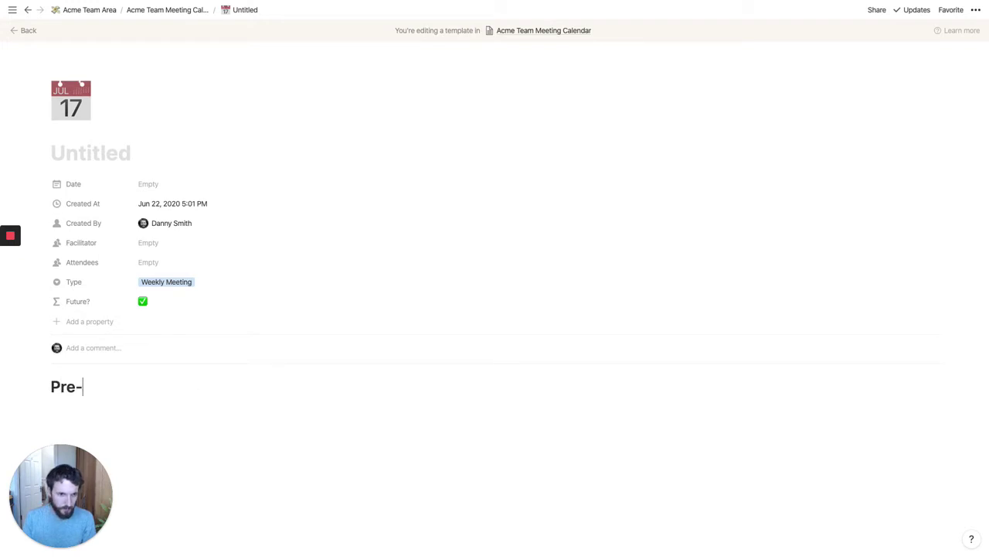
pyautogui.write('work')
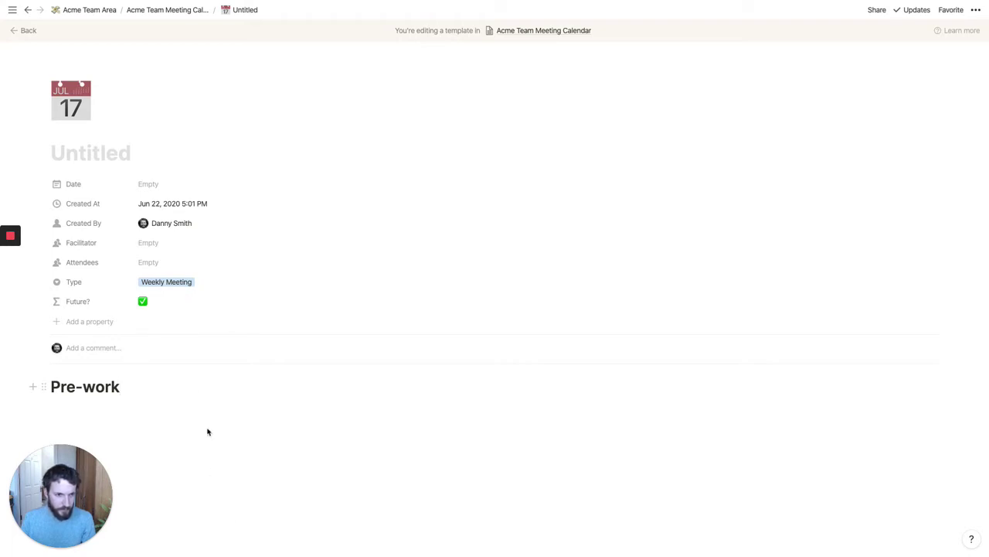
pyautogui.press('super+alt+2')
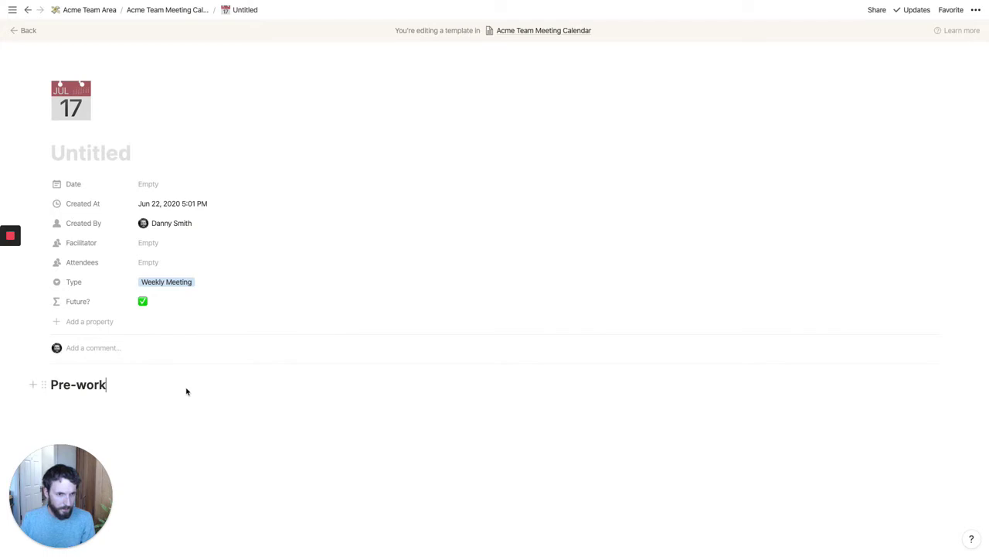
pyautogui.click(42, 385)
pyautogui.moveTo(135, 440)
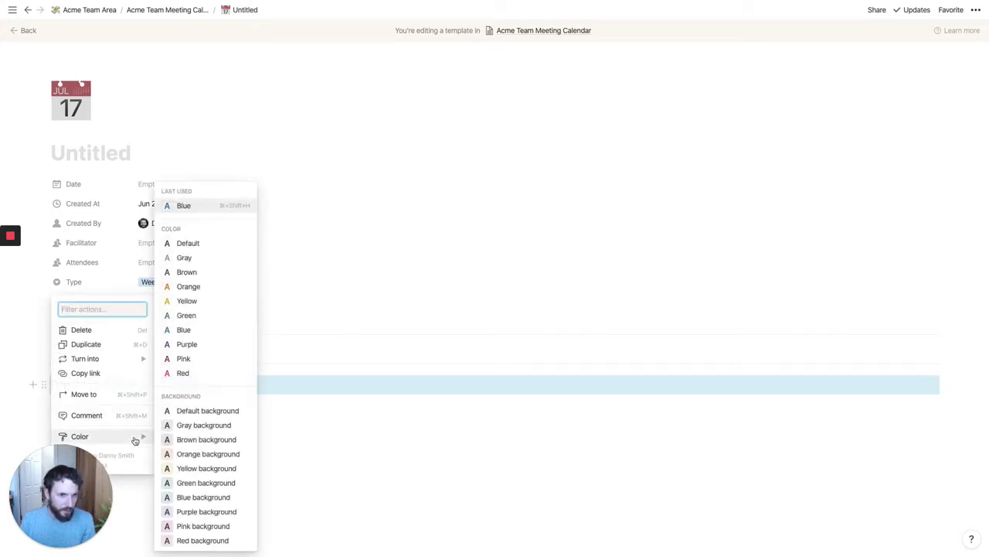
pyautogui.click(192, 425)
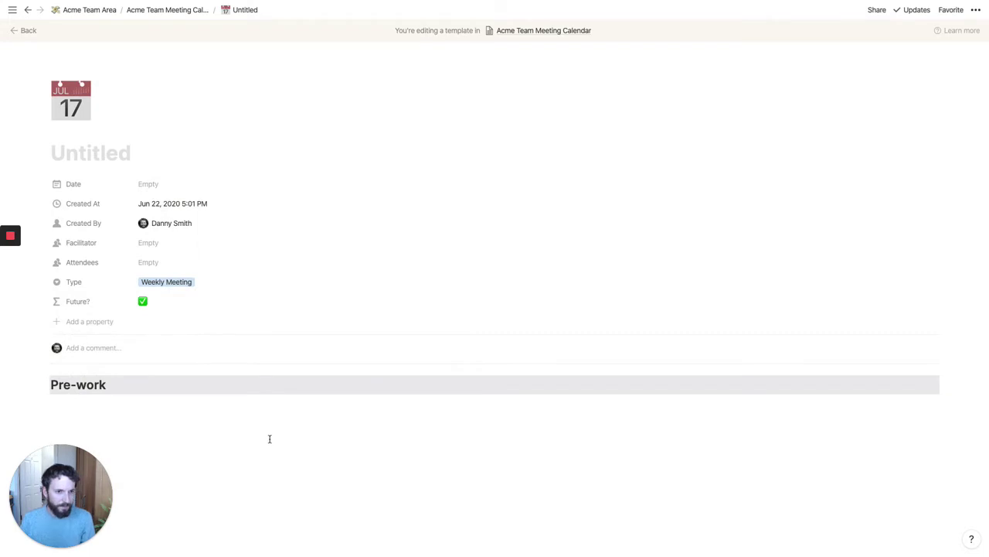
# - Insert a run of blank lines beneath the Pre-work heading
pyautogui.scroll(-1, 270, 439)
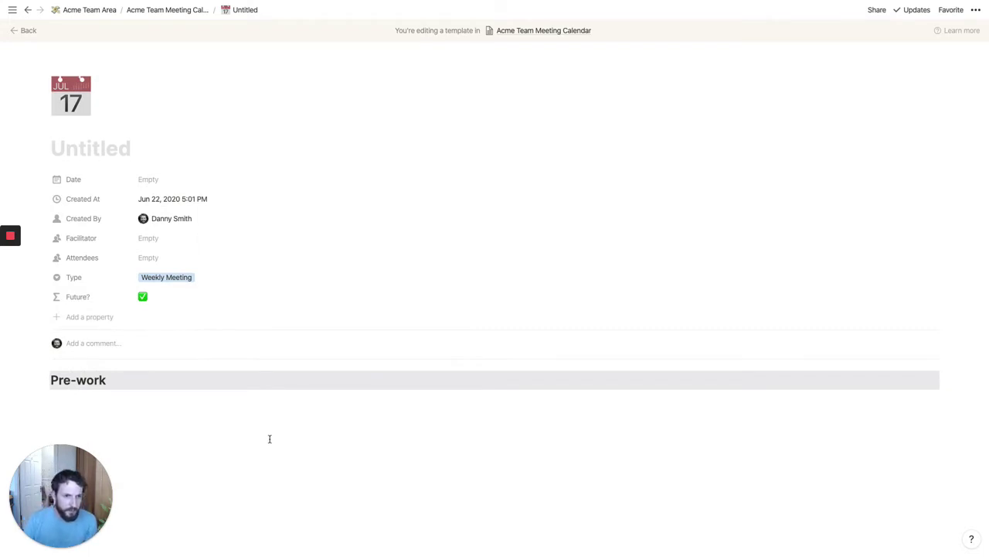
pyautogui.click(266, 427)
pyautogui.press('Return')
pyautogui.press('Return')
pyautogui.press('Return')
pyautogui.press('Return')
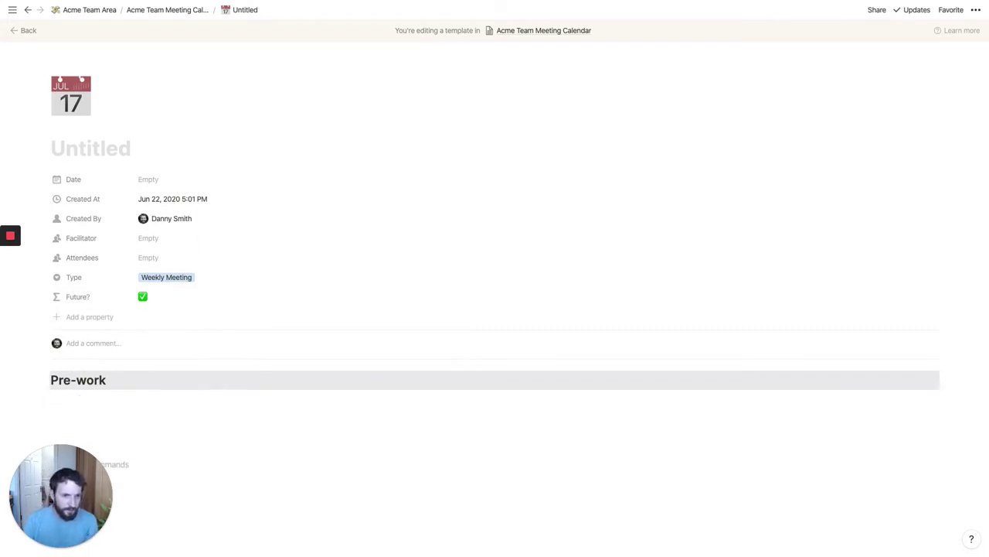
pyautogui.press('Return')
pyautogui.press('Return')
pyautogui.press('Return')
pyautogui.press('Return')
pyautogui.press('Return')
pyautogui.press('Return')
pyautogui.press('Return')
pyautogui.press('Return')
pyautogui.press('Return')
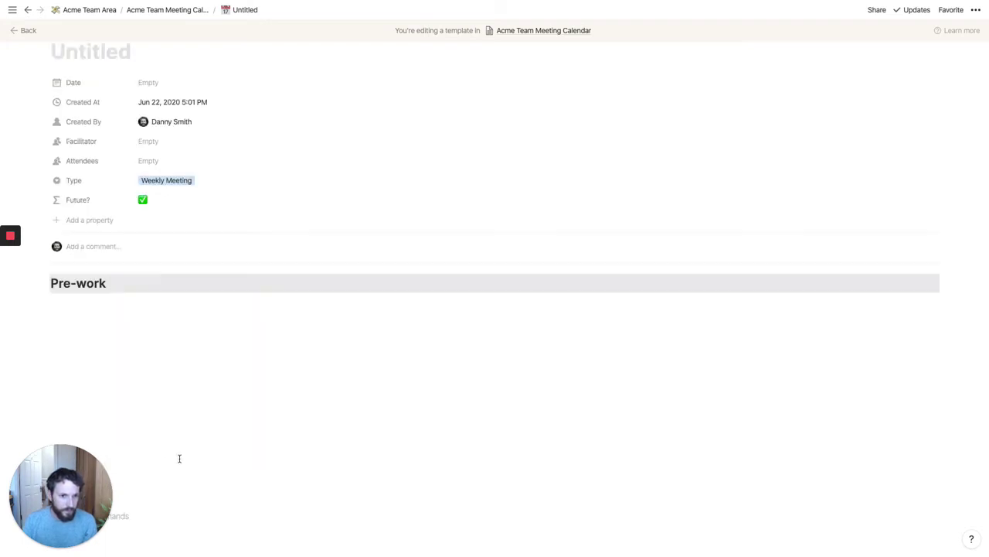
pyautogui.scroll(-3, 193, 298)
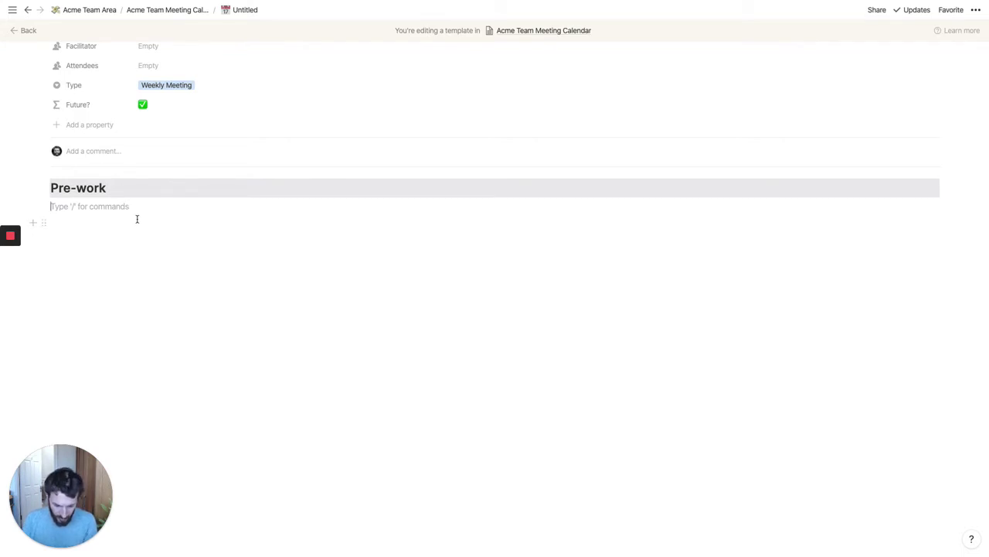
# - Add a third-level heading "Kit" beneath the Pre-work heading
pyautogui.write('#### Kit')
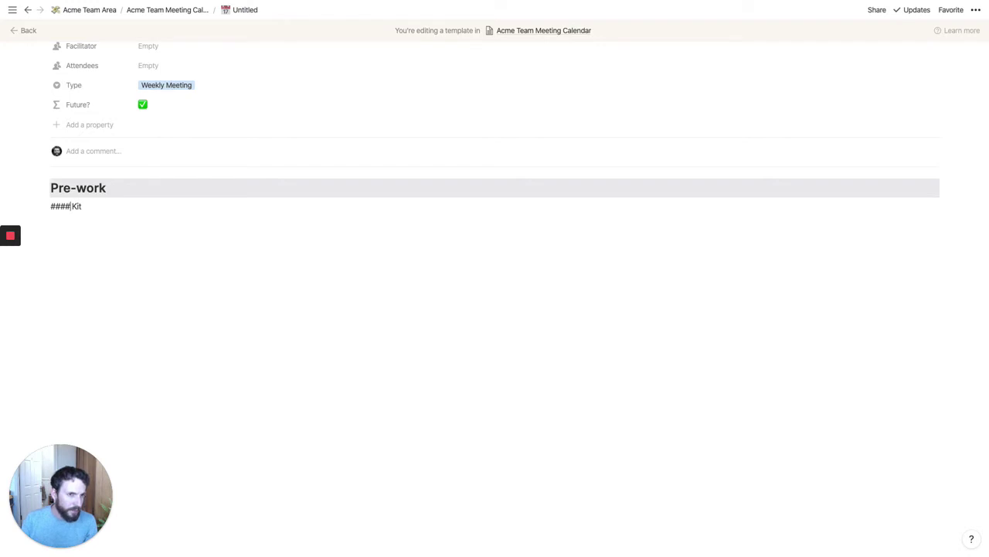
pyautogui.press('BackSpace')
pyautogui.press('End')
pyautogui.press('Return')
pyautogui.press('BackSpace')
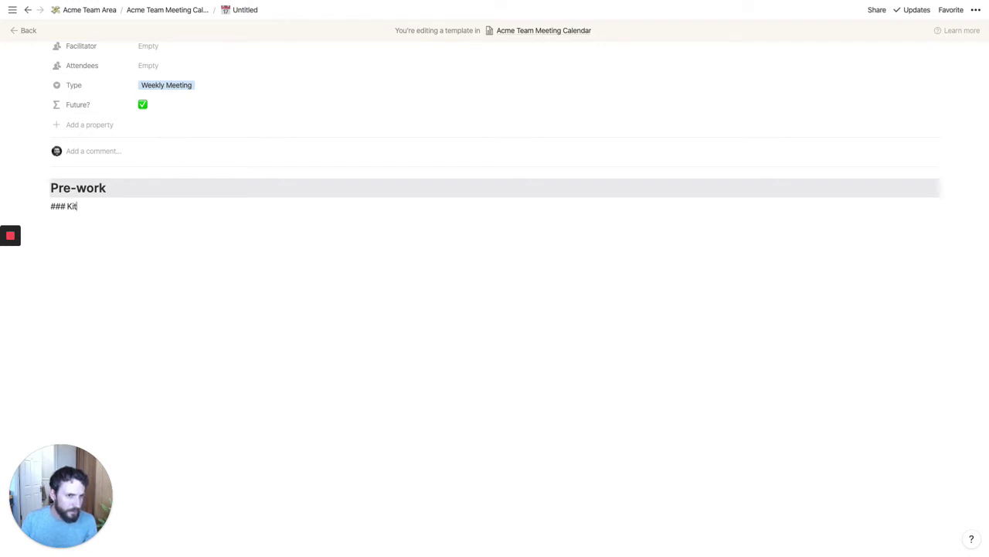
pyautogui.press('BackSpace')
pyautogui.press('BackSpace')
pyautogui.press('BackSpace')
pyautogui.press('BackSpace')
pyautogui.write('Kit')
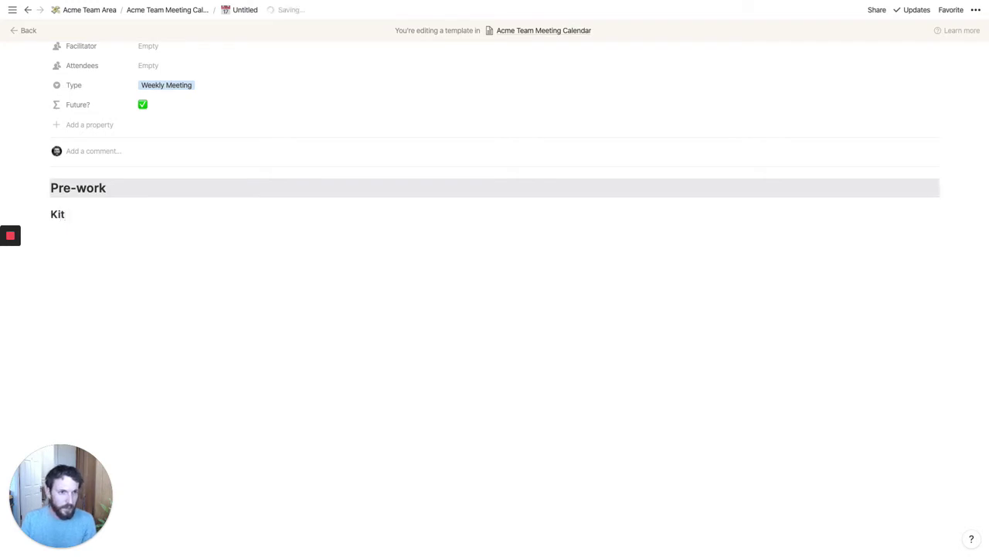
# - Duplicate the Kit heading, rename the copy "Intro loom Video", and place it in a second column beside Kit
pyautogui.press('super+d')
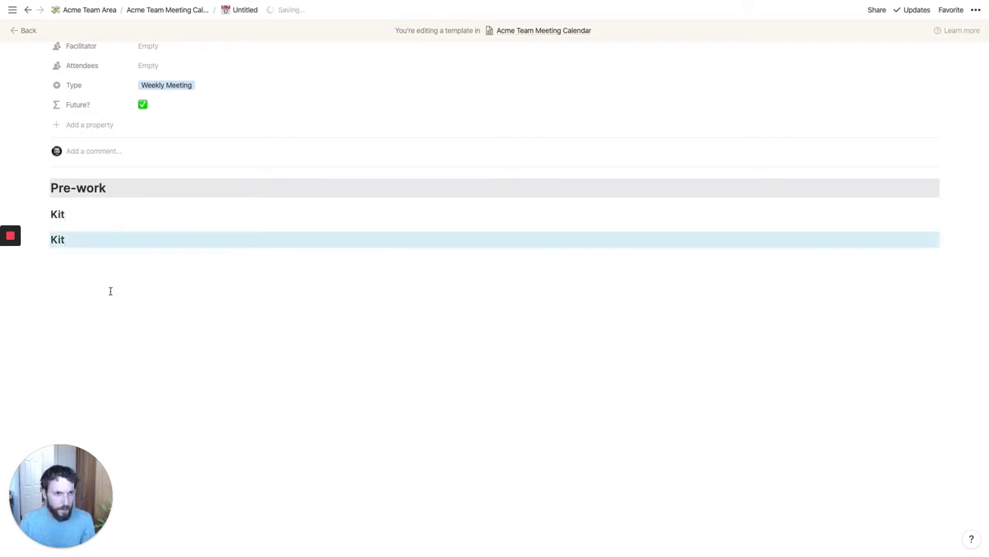
pyautogui.click(51, 239)
pyautogui.doubleClick(52, 239)
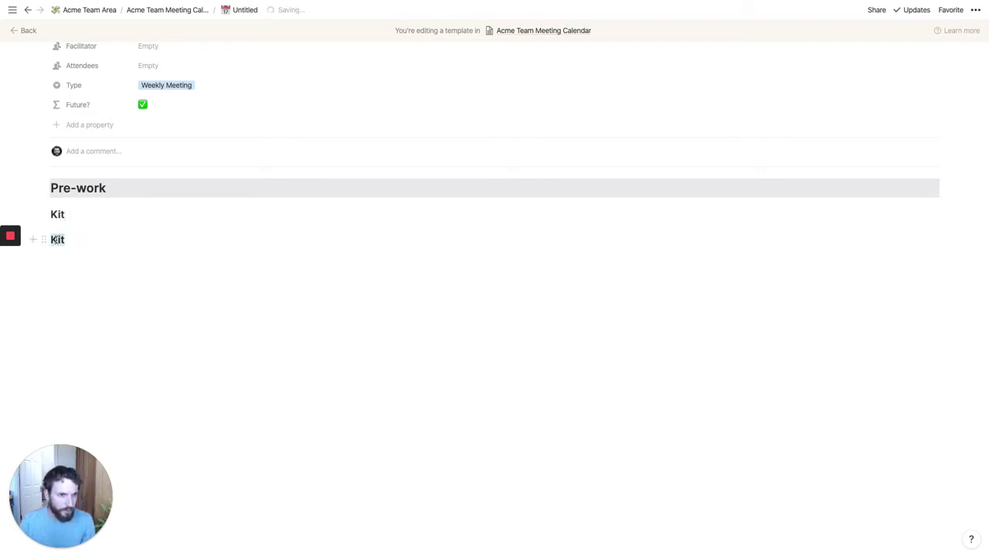
pyautogui.write('Int')
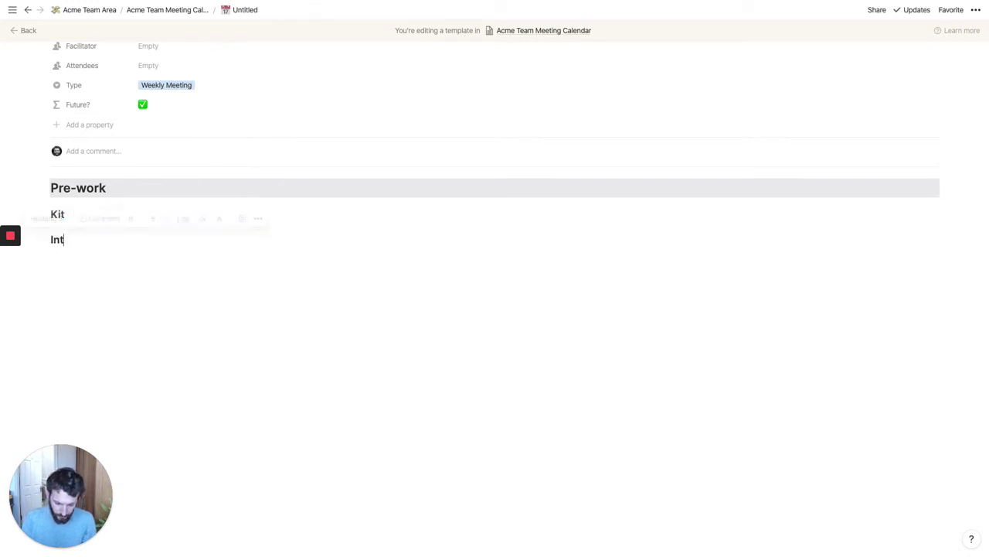
pyautogui.write('ro loom Video')
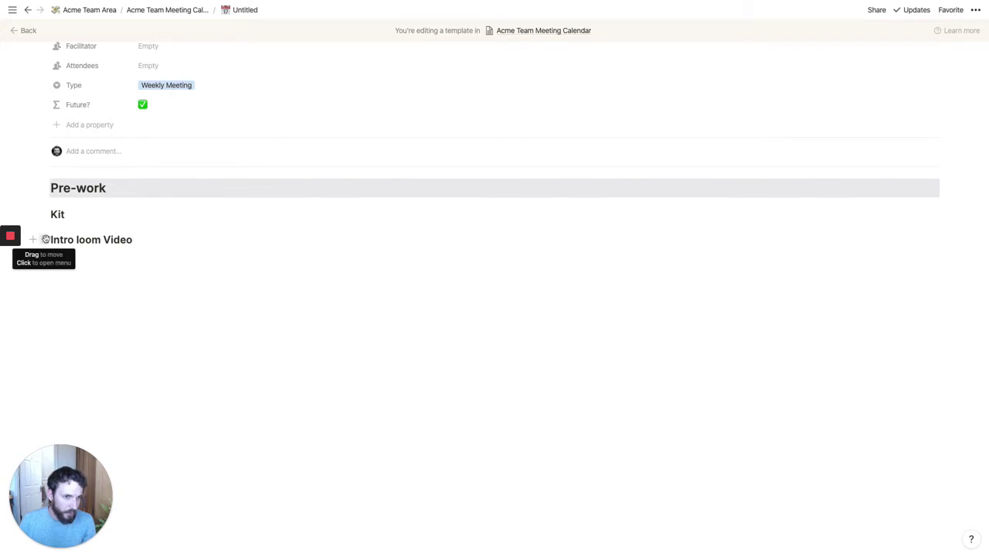
pyautogui.moveTo(41, 239); pyautogui.dragTo(945, 206)
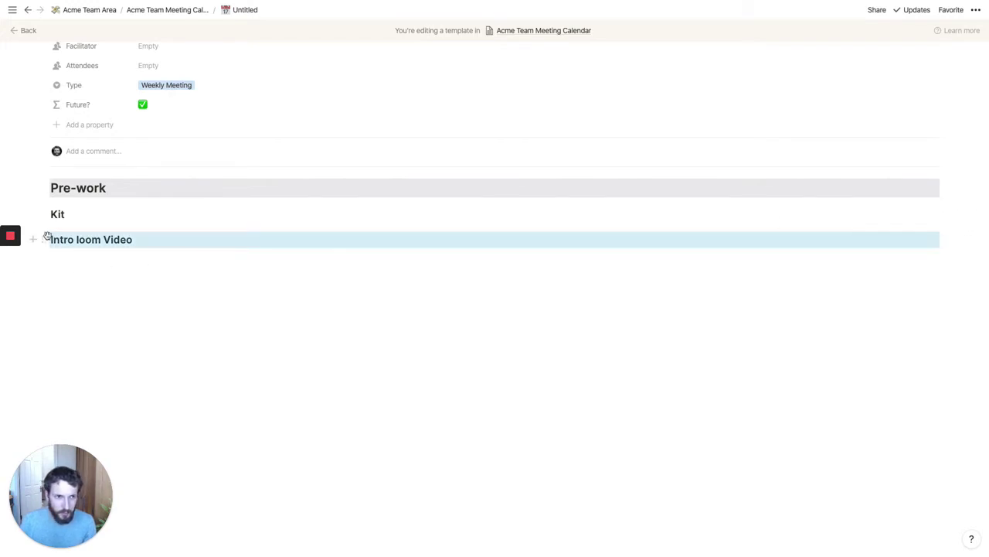
pyautogui.moveTo(36, 239); pyautogui.dragTo(948, 211)
# - Duplicate the Intro loom Video heading, rename the copy "Pre-reading", and move it into a third column at the far end
pyautogui.click(618, 215)
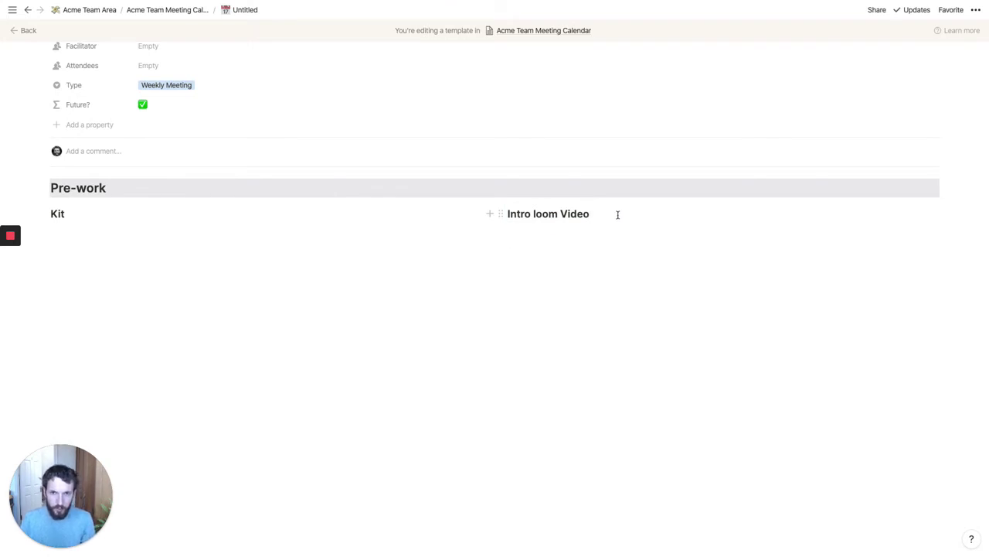
pyautogui.hotkey('ctrl', 'd')
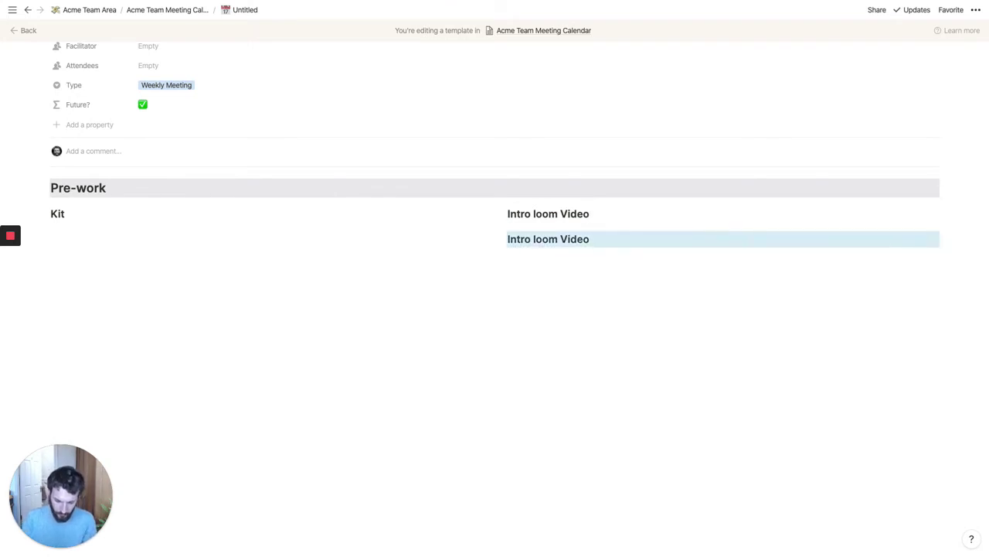
pyautogui.tripleClick(583, 239)
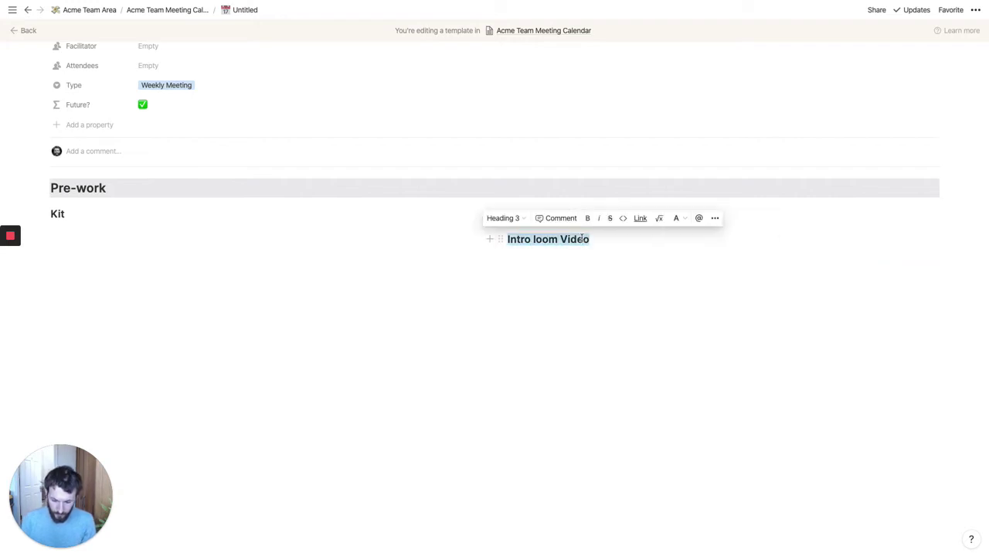
pyautogui.write('Pre-reading')
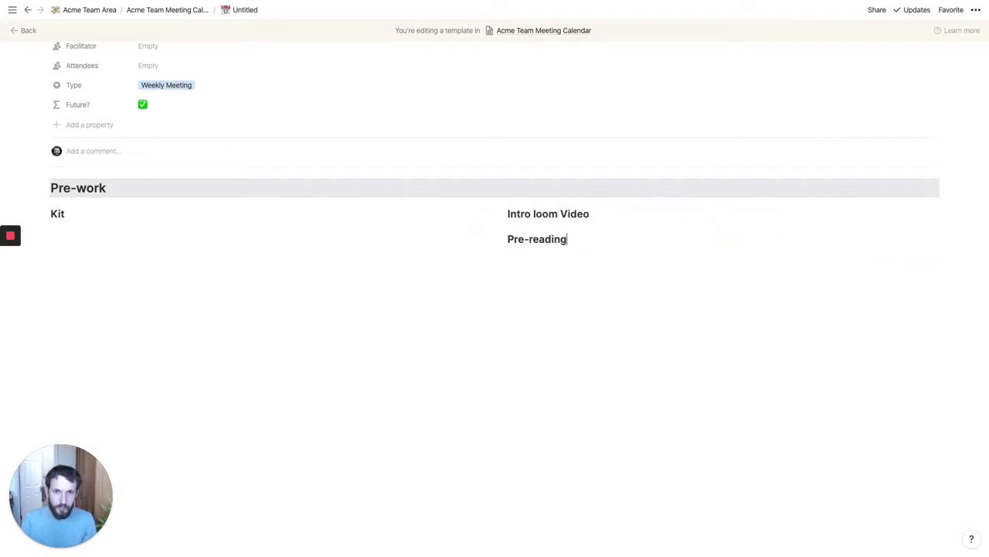
pyautogui.moveTo(501, 240); pyautogui.dragTo(952, 214)
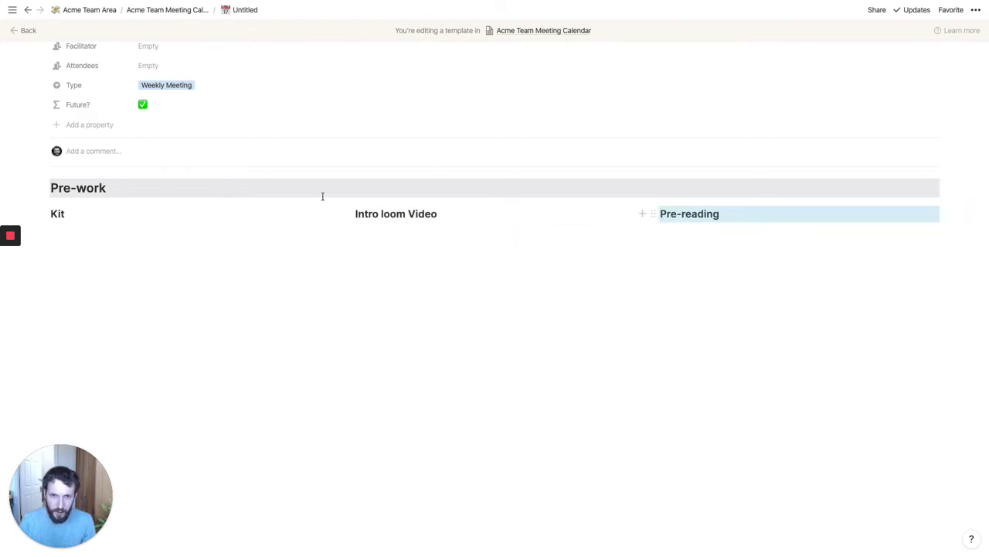
# - Duplicate the Intro loom Video heading as "Loom Video 2" and place it in its own column before Pre-reading
pyautogui.click(260, 239)
pyautogui.click(589, 218)
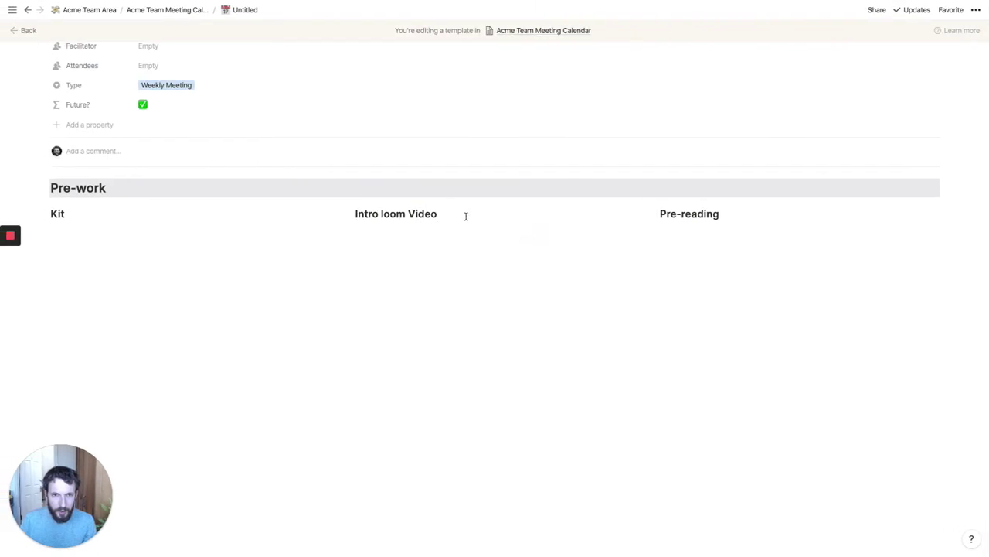
pyautogui.hotkey('ctrl', 'd')
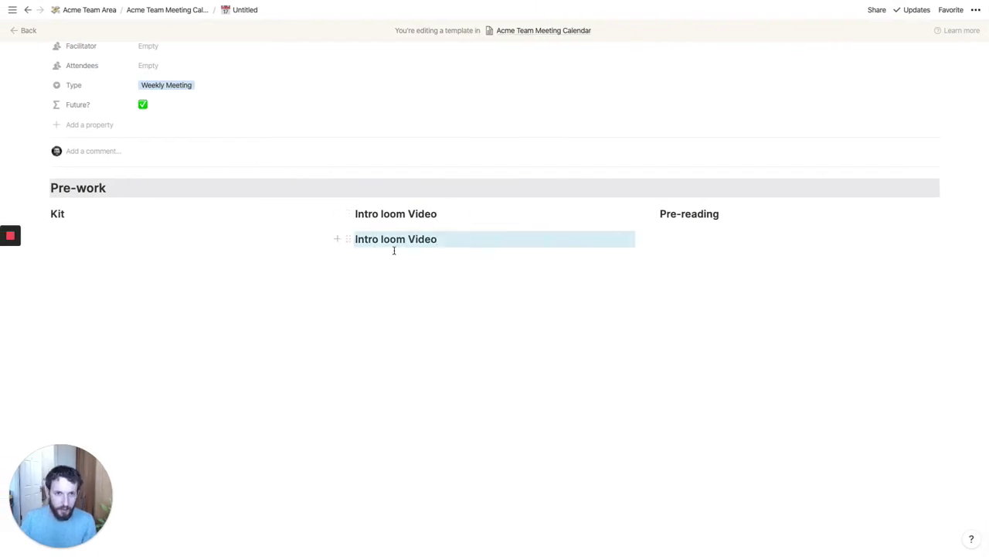
pyautogui.tripleClick(396, 239)
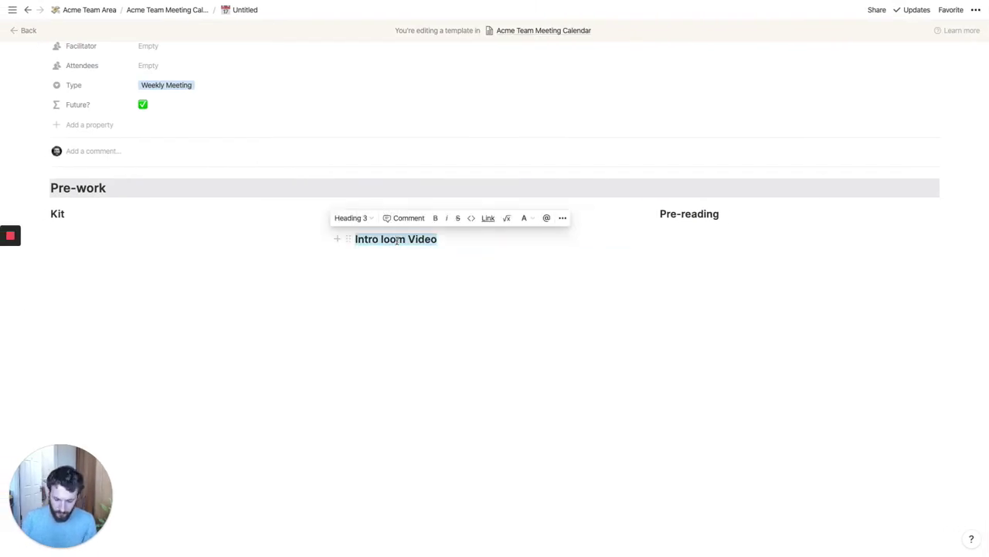
pyautogui.write('Loom Video 2')
pyautogui.moveTo(348, 238); pyautogui.dragTo(650, 215)
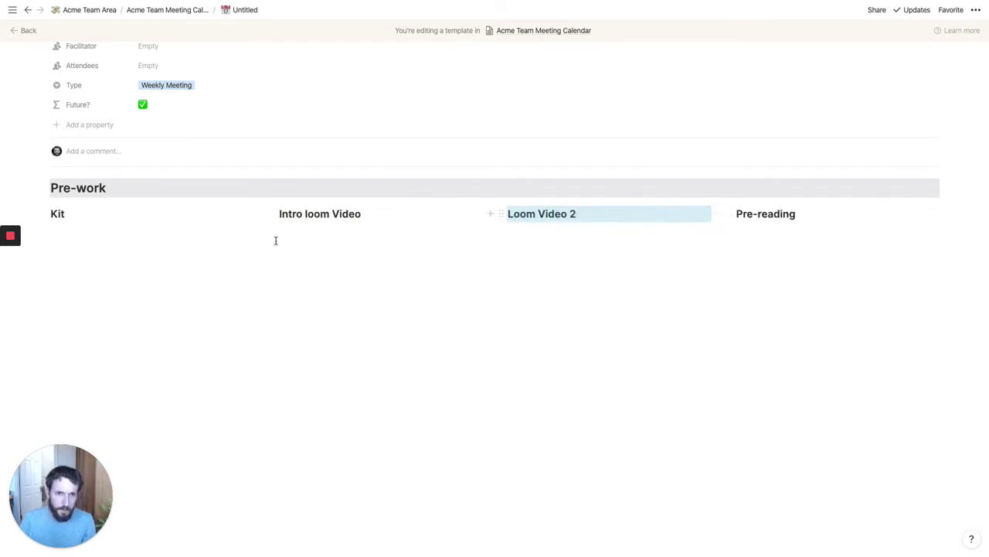
# - Under Kit, write "You'll need the following kit for this meeting:" followed by a bullet item "Post-it's"
pyautogui.click(147, 227)
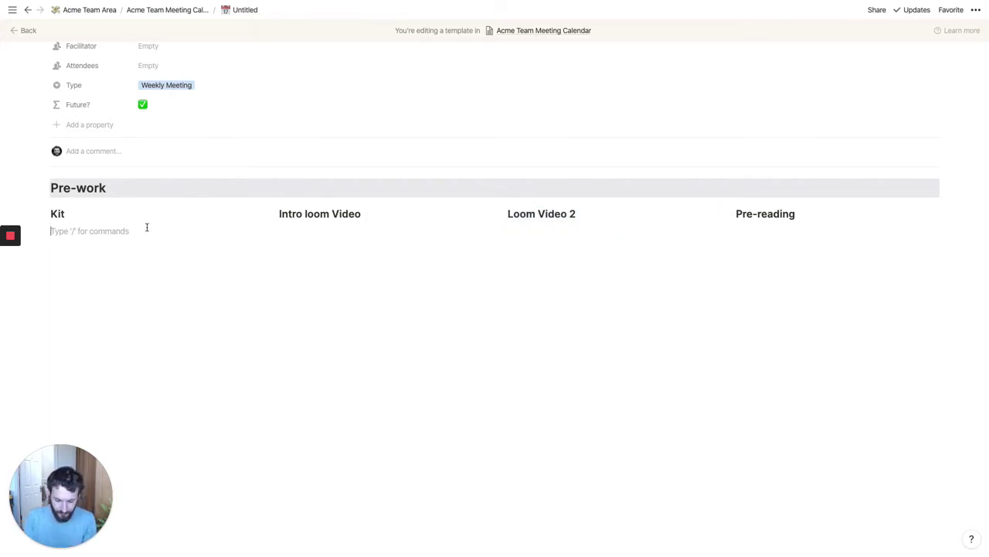
pyautogui.write("You'll need the ")
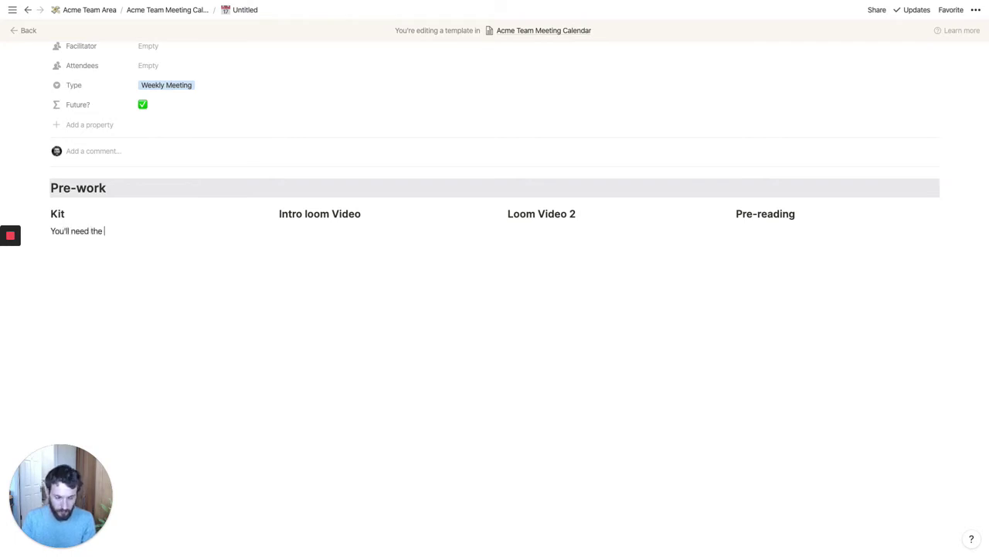
pyautogui.write('following')
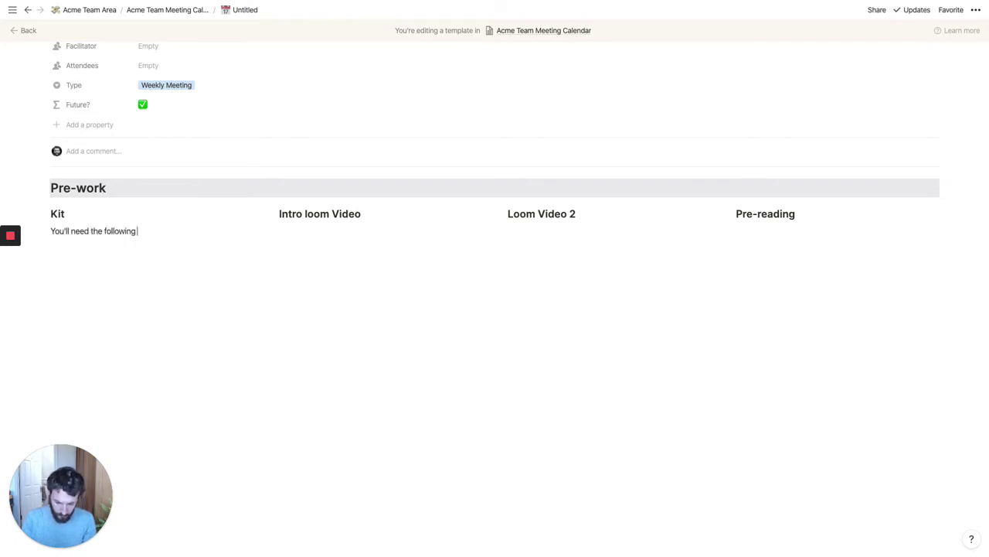
pyautogui.write(' kit for ')
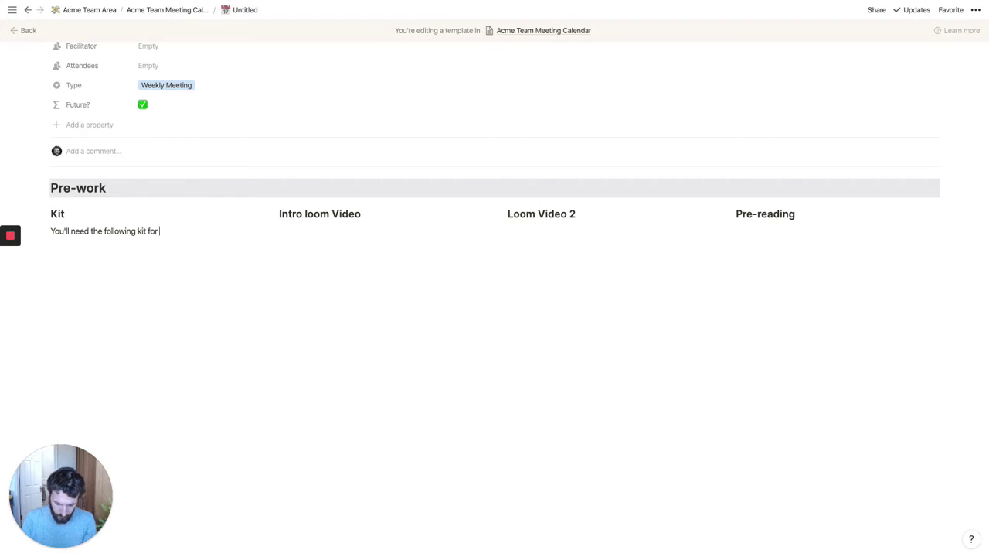
pyautogui.write('this meeting')
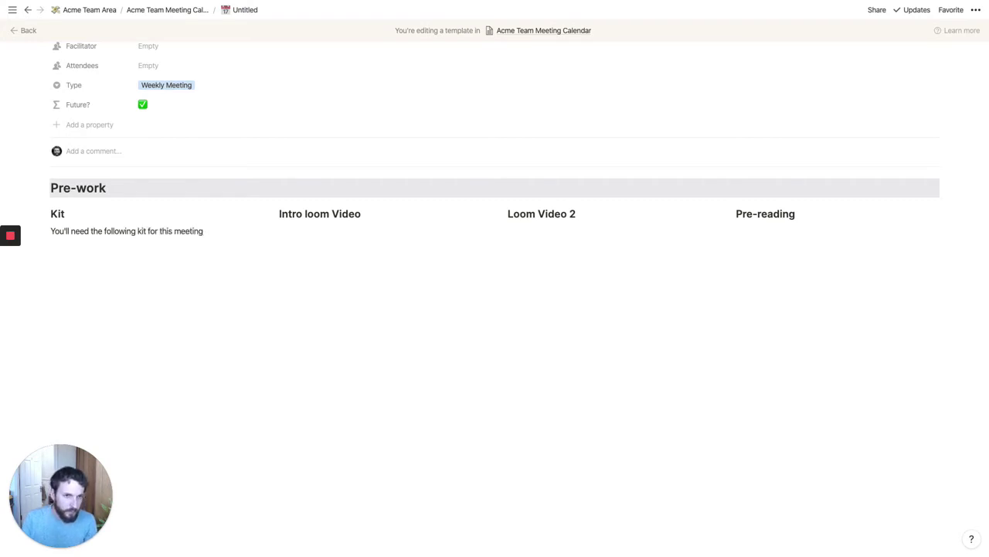
pyautogui.write(':')
pyautogui.press('Return')
pyautogui.write('-')
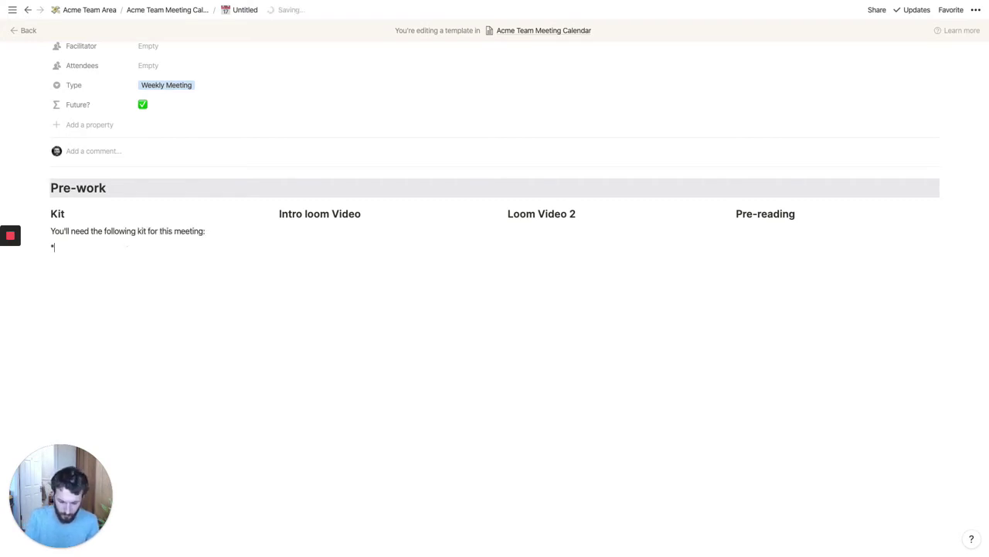
pyautogui.write(" Post-it's")
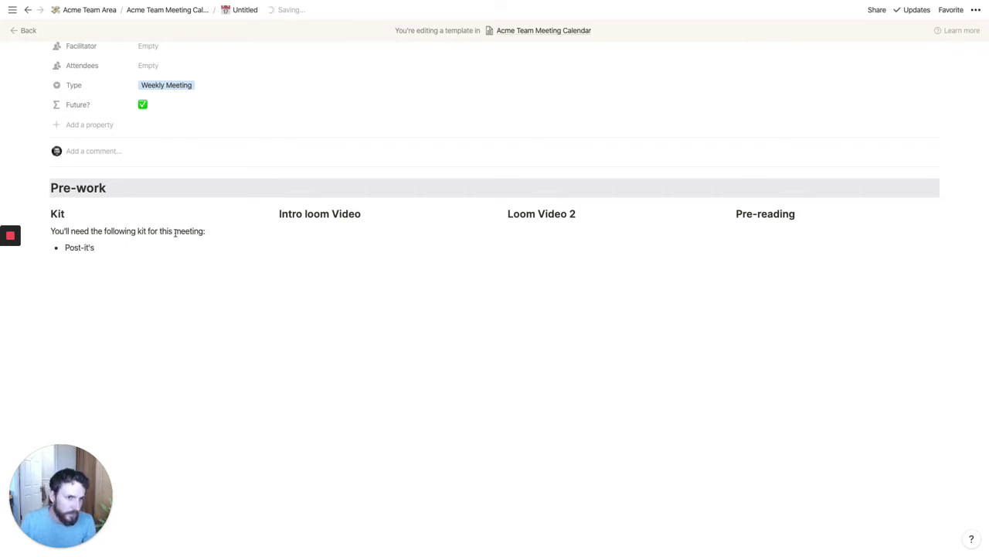
# - Format the kit instruction sentence as italic gray text and remove its trailing colon
pyautogui.tripleClick(174, 232)
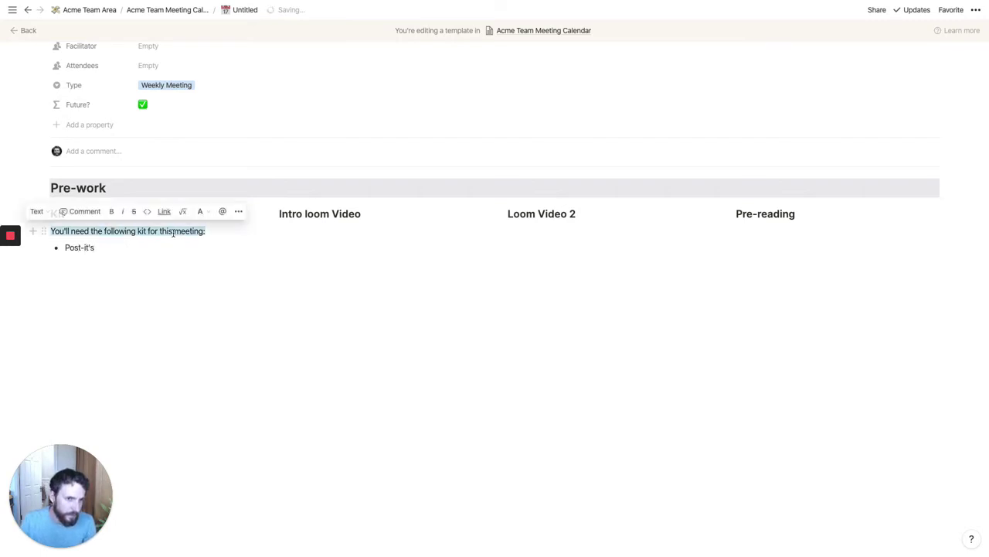
pyautogui.hotkey('ctrl', 'i')
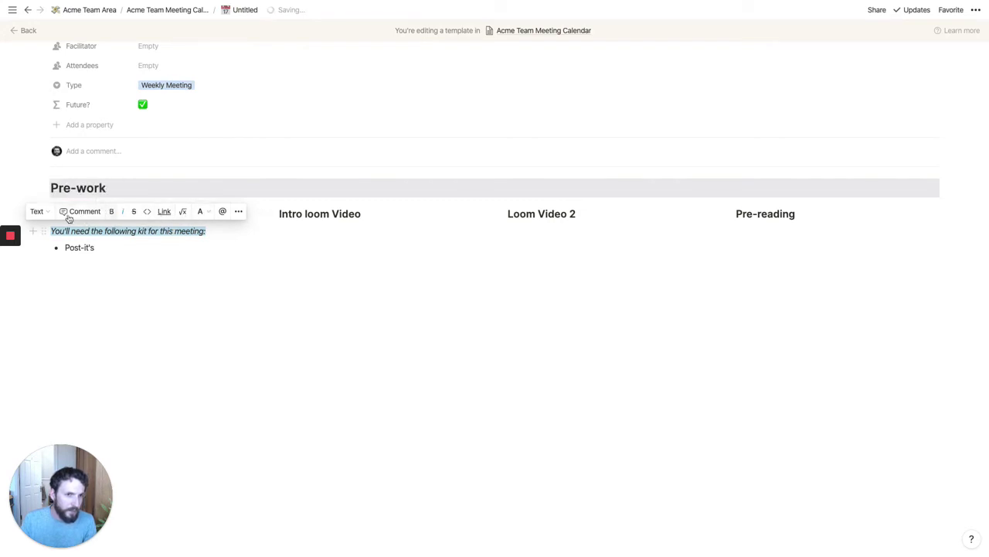
pyautogui.click(201, 211)
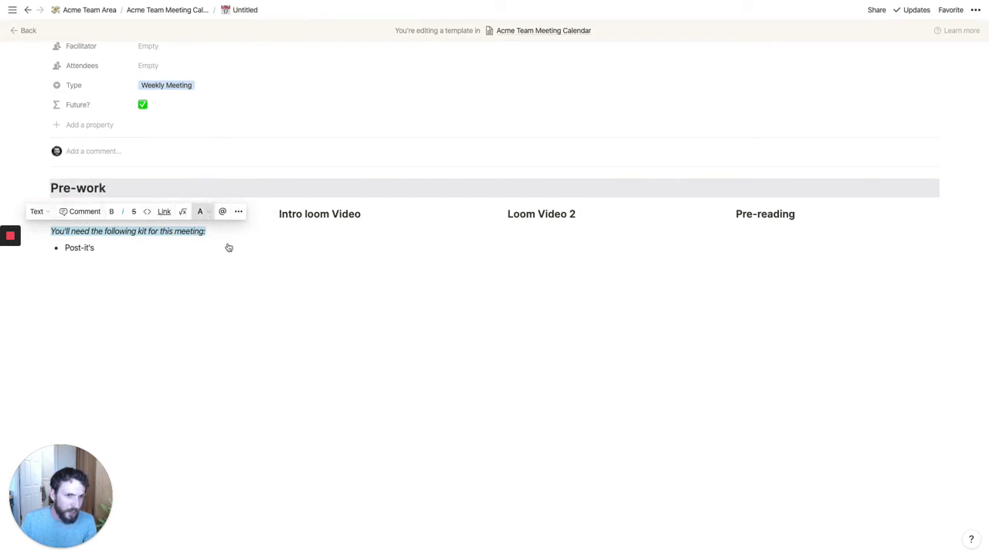
pyautogui.click(184, 266)
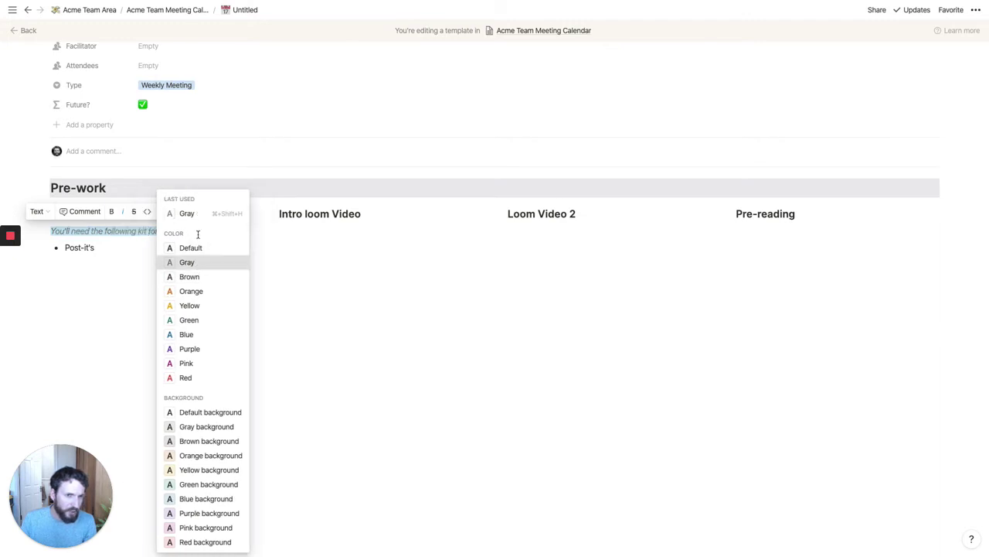
pyautogui.click(218, 229)
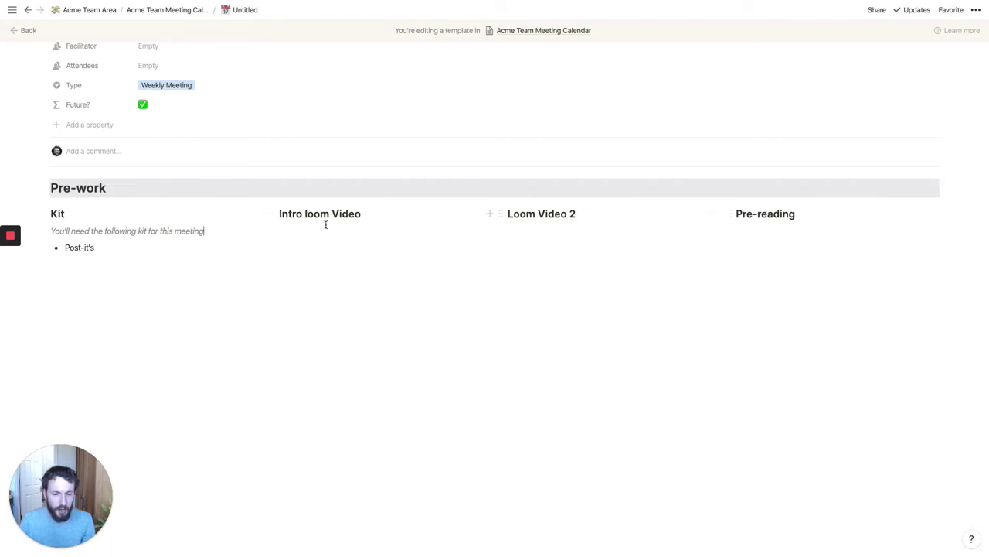
# - Insert empty Loom embed blocks under the Intro loom Video and Loom Video 2 headings
pyautogui.click(302, 229)
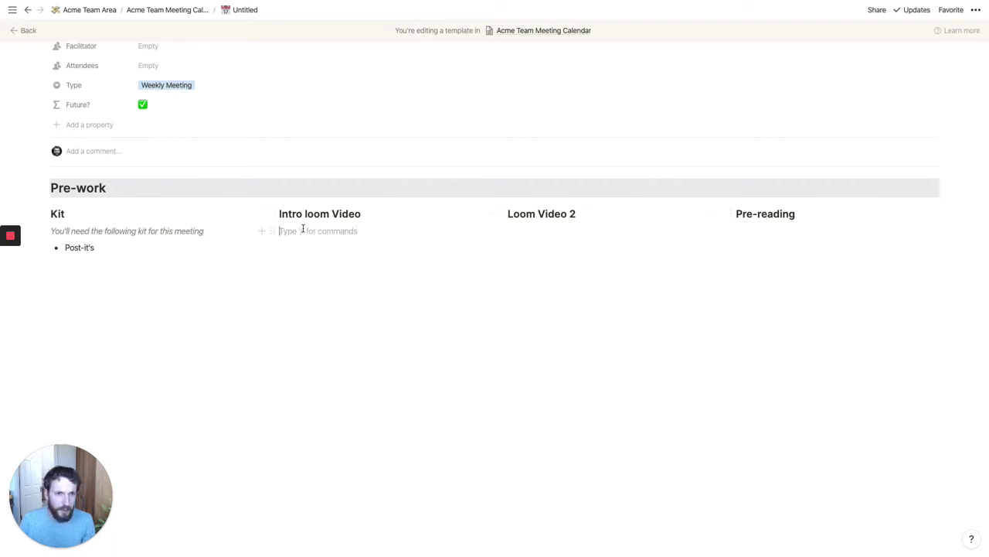
pyautogui.write('/loom')
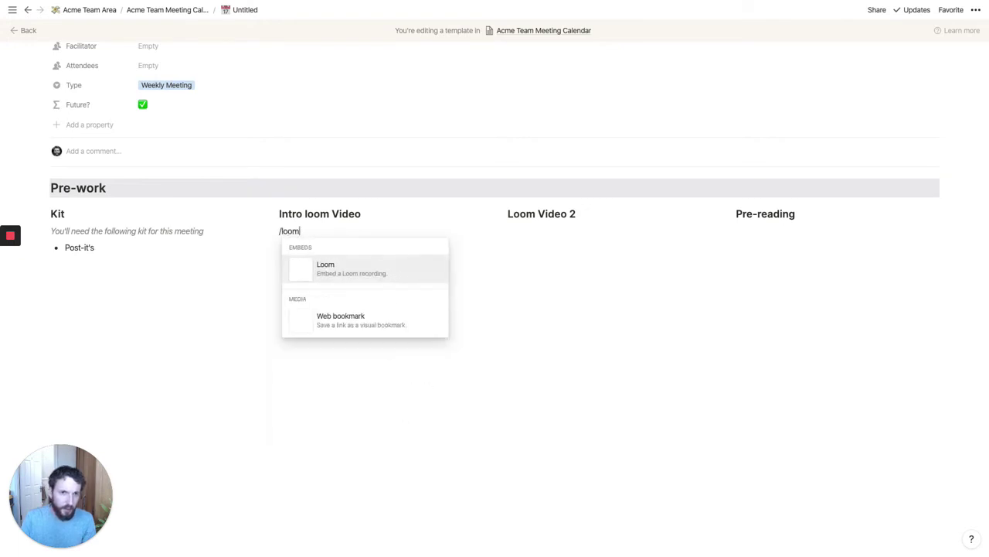
pyautogui.press('Return')
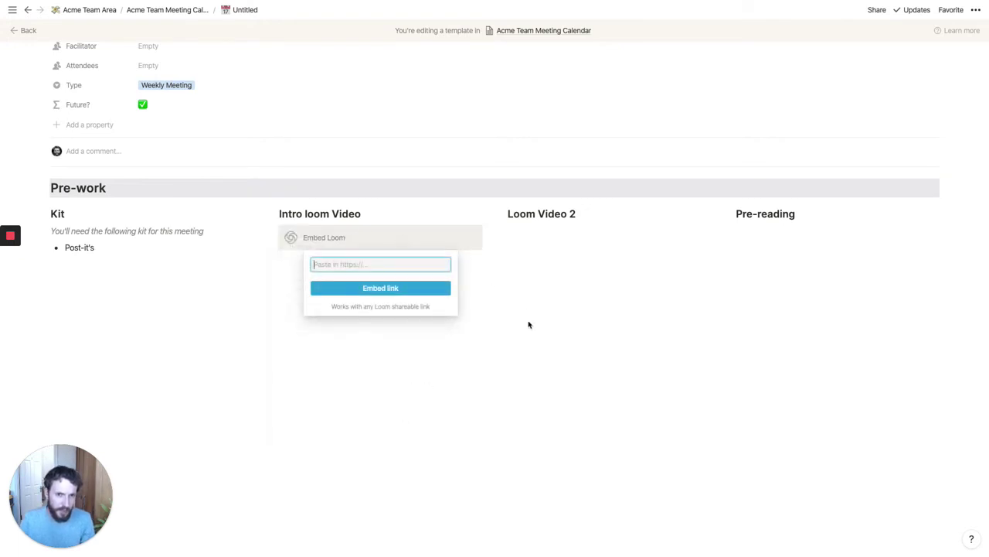
pyautogui.click(562, 259)
pyautogui.click(561, 245)
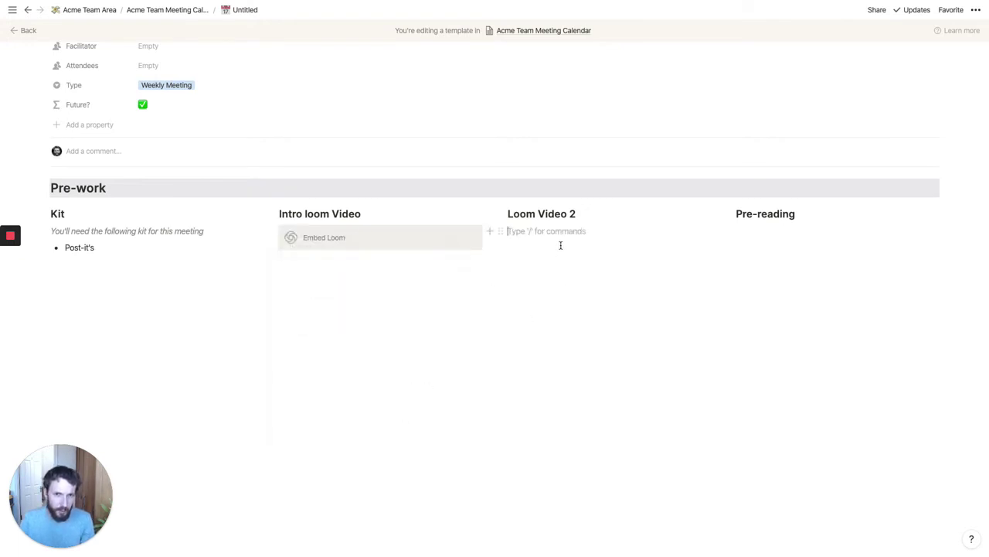
pyautogui.write('/loom')
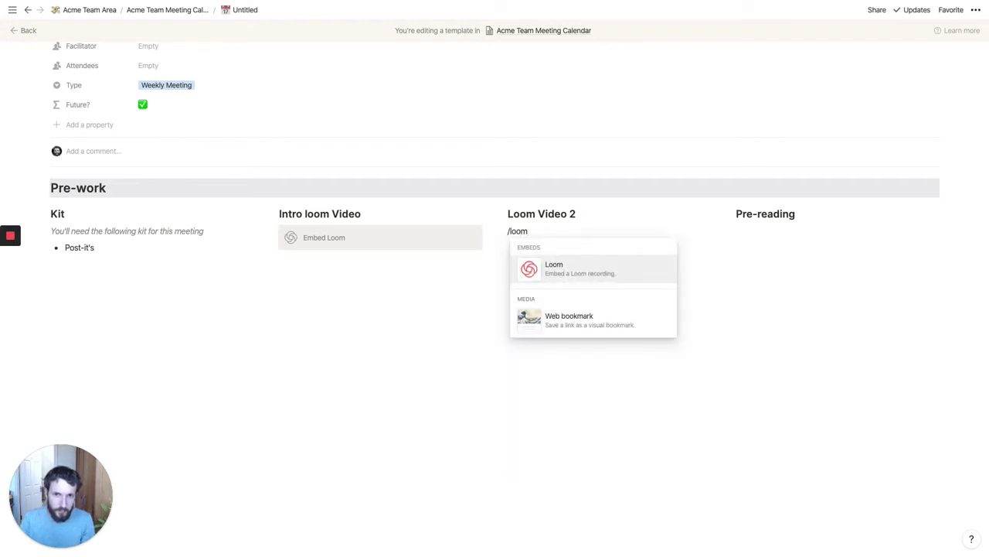
pyautogui.press('Return')
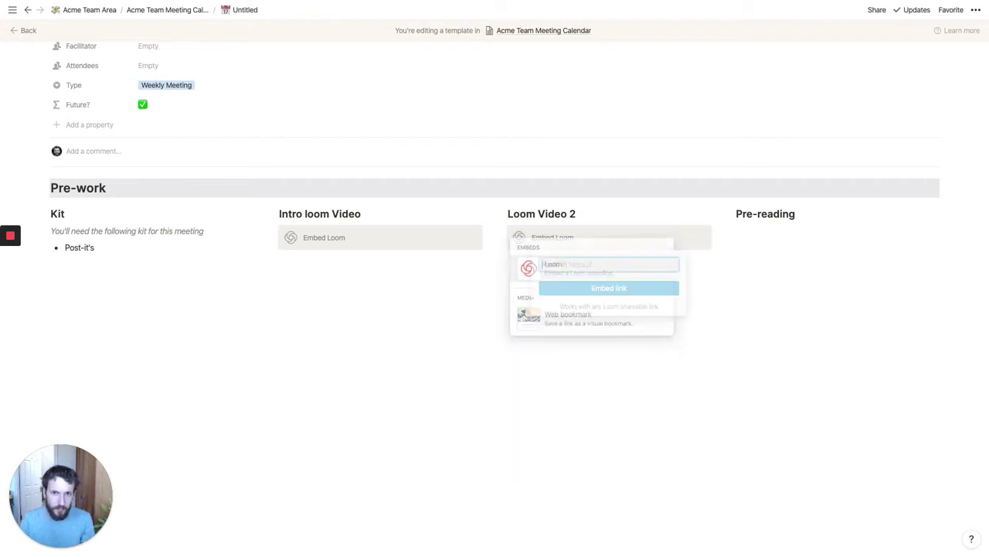
pyautogui.click(791, 255)
pyautogui.click(792, 249)
pyautogui.tripleClick(126, 231)
pyautogui.hotkey('ctrl', 'c')
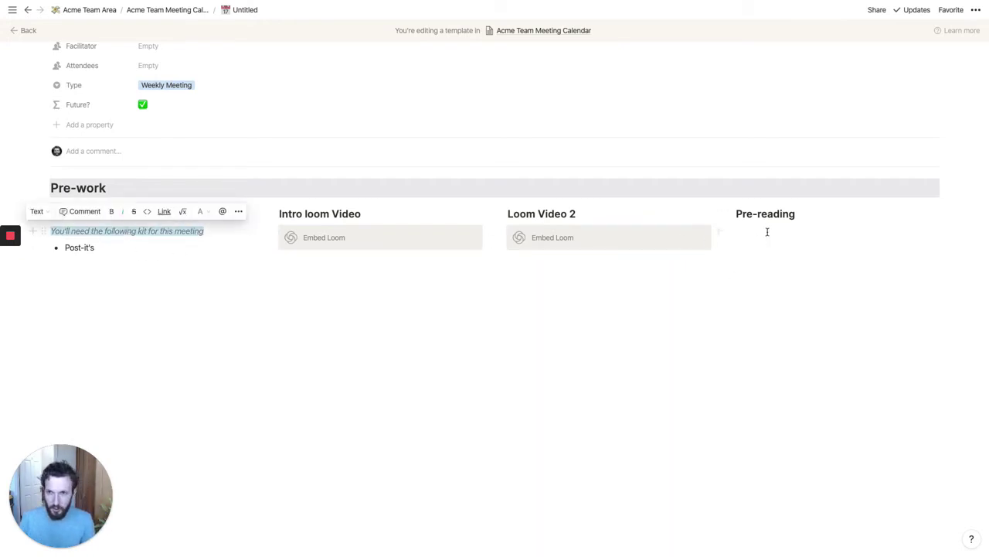
pyautogui.click(767, 232)
pyautogui.hotkey('ctrl', 'v')
pyautogui.tripleClick(766, 231)
pyautogui.press('super+c')
pyautogui.press('BackSpace')
# - Under Pre-reading, write the instruction "Add bookmakrs to required pre-reading for the meeting."
pyautogui.write('Add boo')
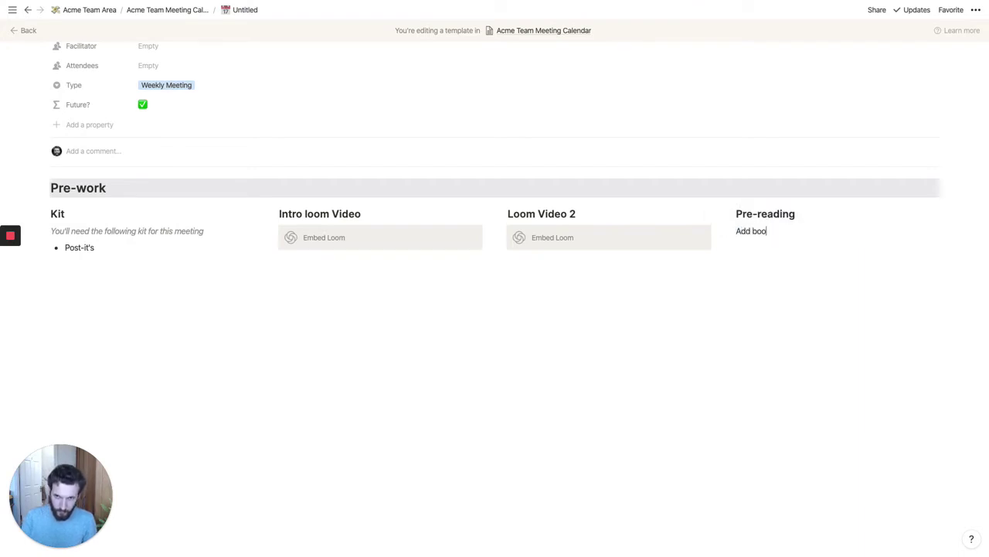
pyautogui.write('kmakrs for cont')
pyautogui.press('BackSpace')
pyautogui.write('for content')
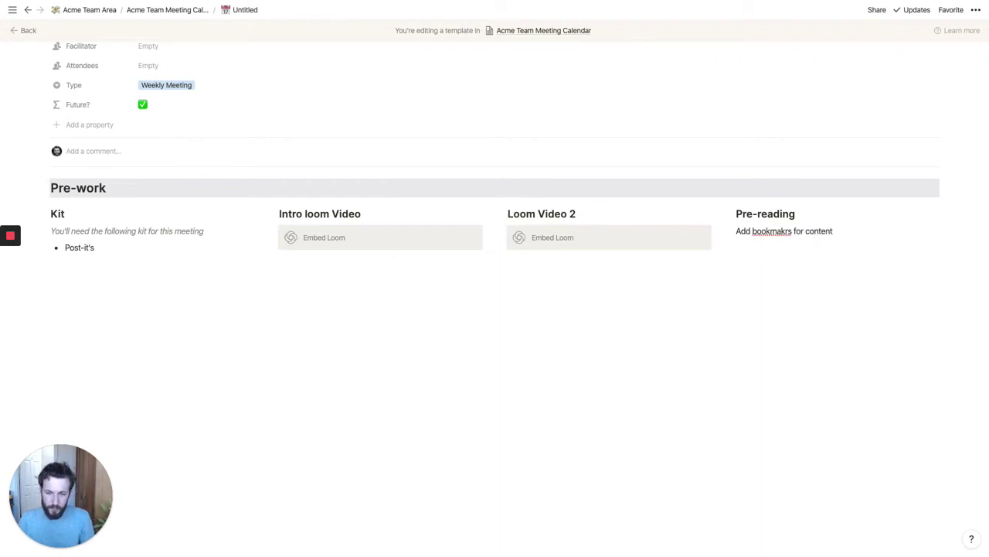
pyautogui.press('BackSpace')
pyautogui.press('BackSpace')
pyautogui.press('BackSpace')
pyautogui.press('BackSpace')
pyautogui.press('BackSpace')
pyautogui.press('BackSpace')
pyautogui.press('BackSpace')
pyautogui.press('BackSpace')
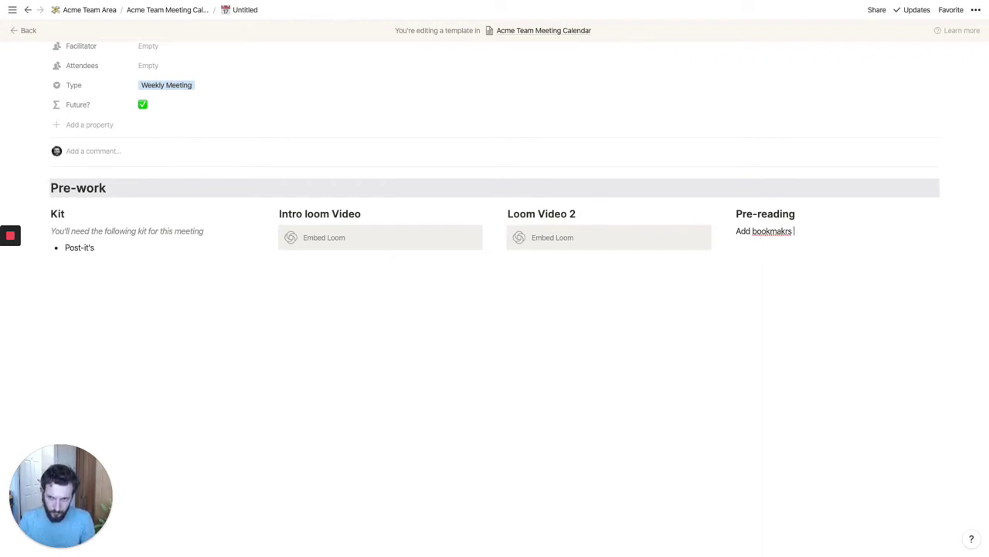
pyautogui.write('to required pre-reading for the meeting.')
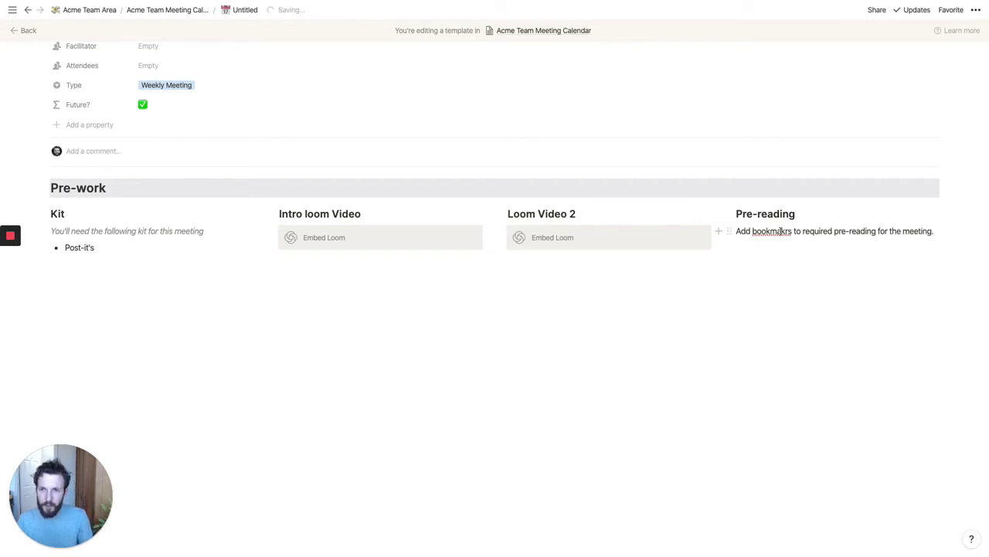
# - Format the pre-reading instruction sentence as italic gray text
pyautogui.tripleClick(782, 231)
pyautogui.hotkey('ctrl', 'i')
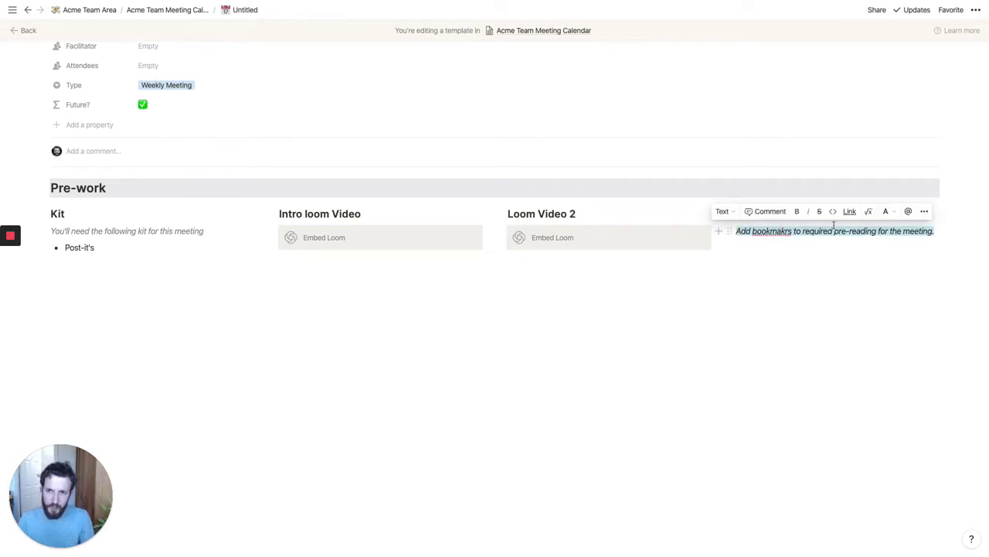
pyautogui.click(886, 211)
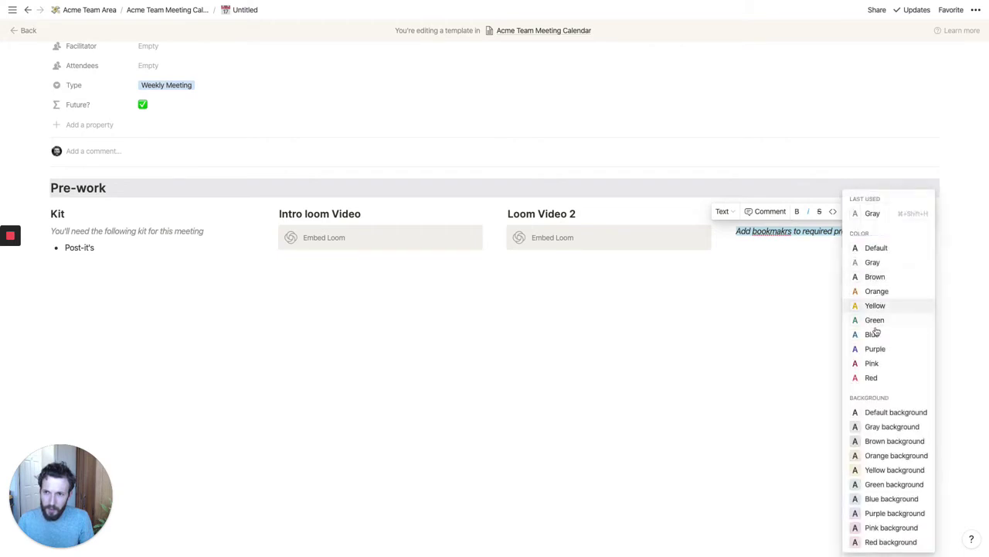
pyautogui.click(872, 262)
pyautogui.click(676, 327)
# - Add a second-level "Agenda" heading below the Pre-work columns and give it a gray background
pyautogui.click(167, 308)
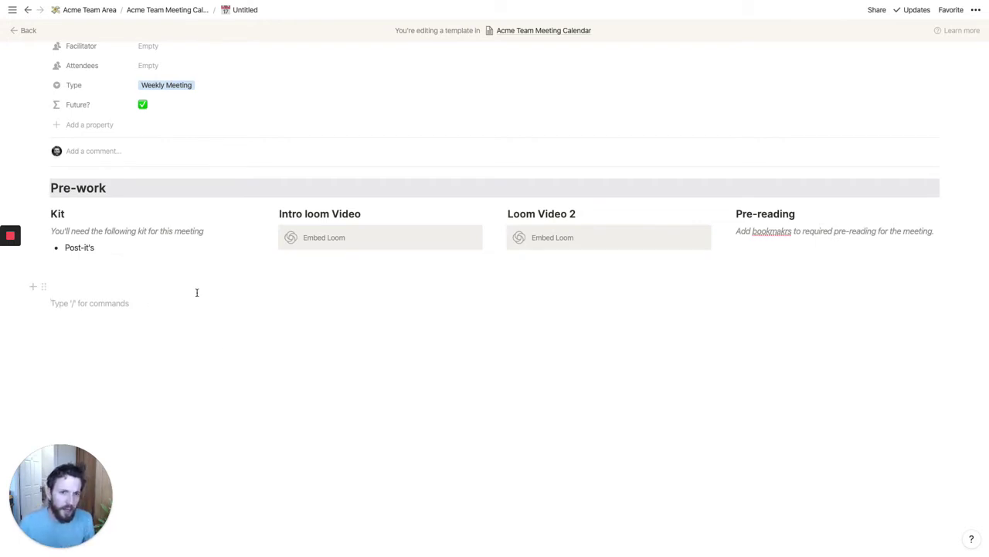
pyautogui.scroll(-1, 196, 293)
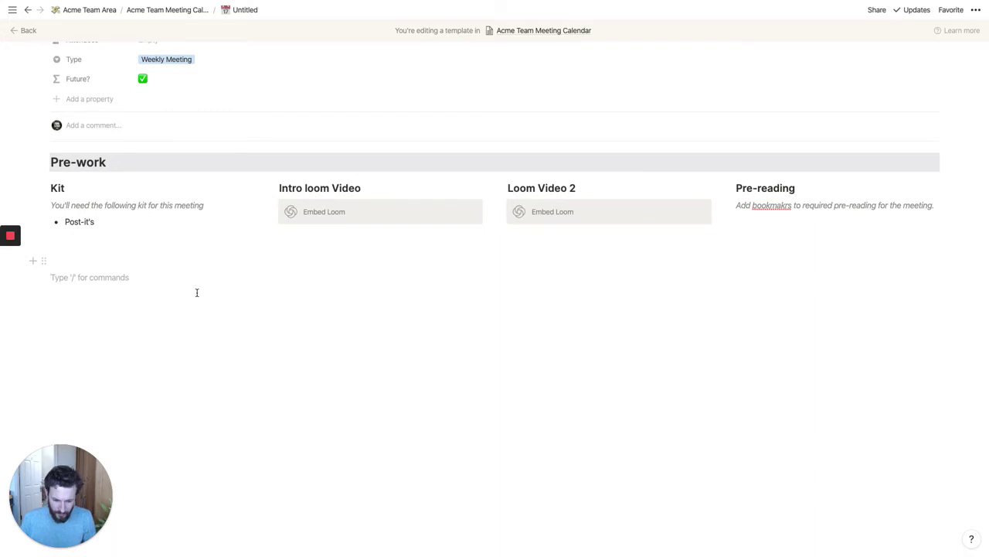
pyautogui.write('## Agenda')
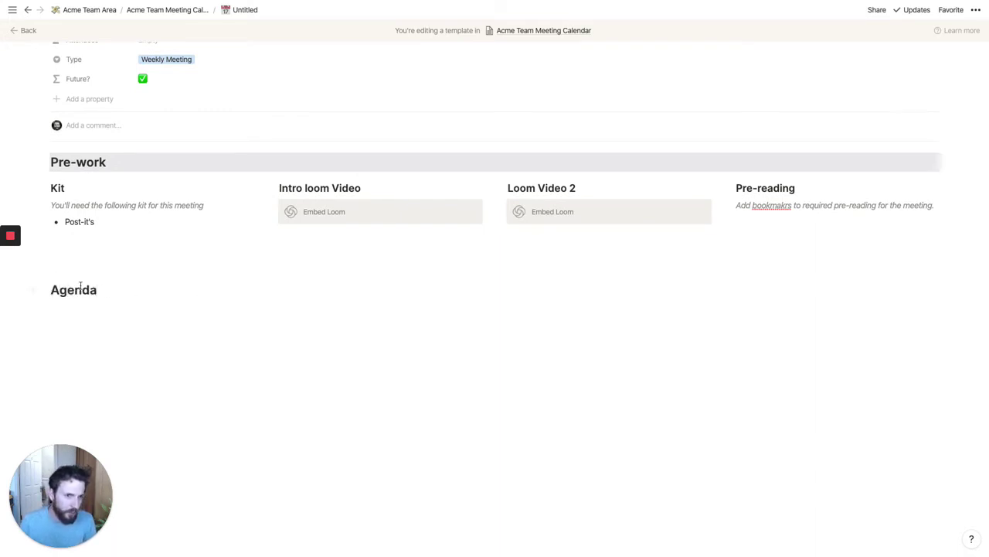
pyautogui.click(43, 289)
pyautogui.moveTo(103, 342)
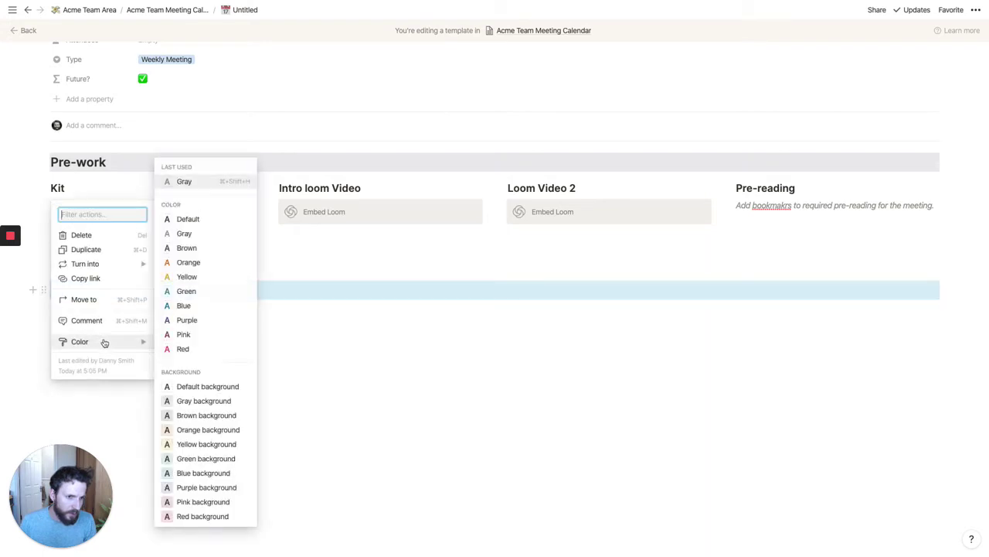
pyautogui.click(179, 400)
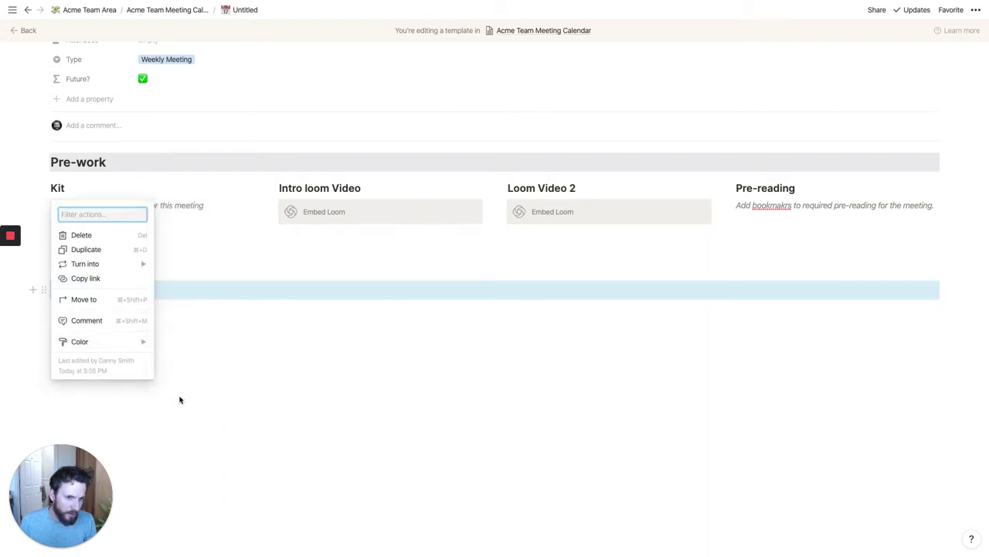
pyautogui.click(43, 290)
pyautogui.moveTo(81, 342)
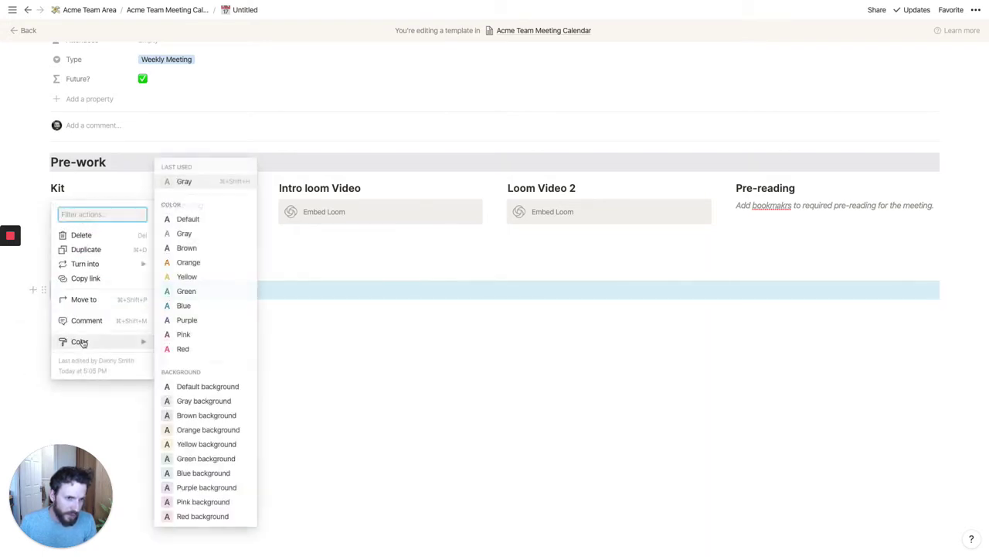
pyautogui.click(179, 400)
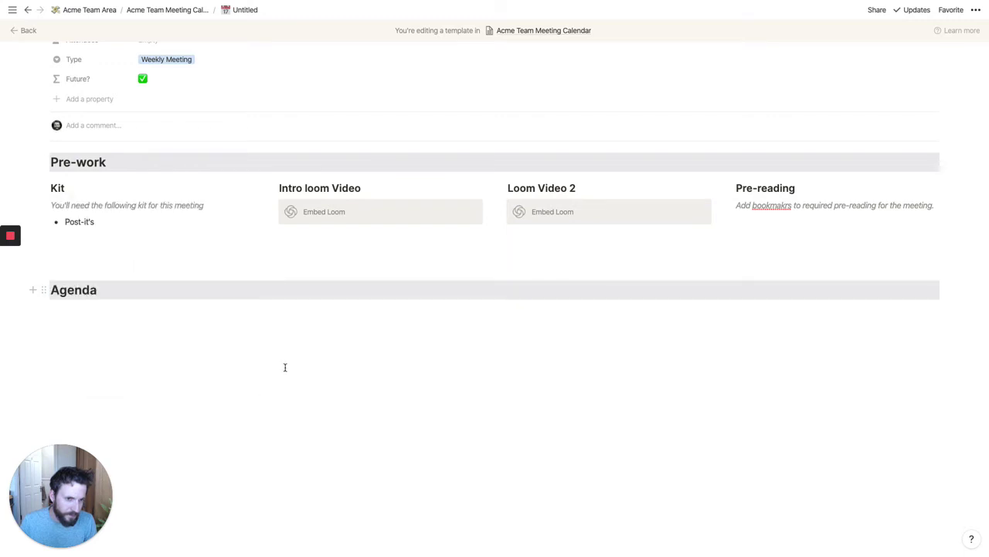
# - Add a second-level "Decisions" heading below Agenda, leaving blank lines between them, and give it a green background
pyautogui.click(284, 323)
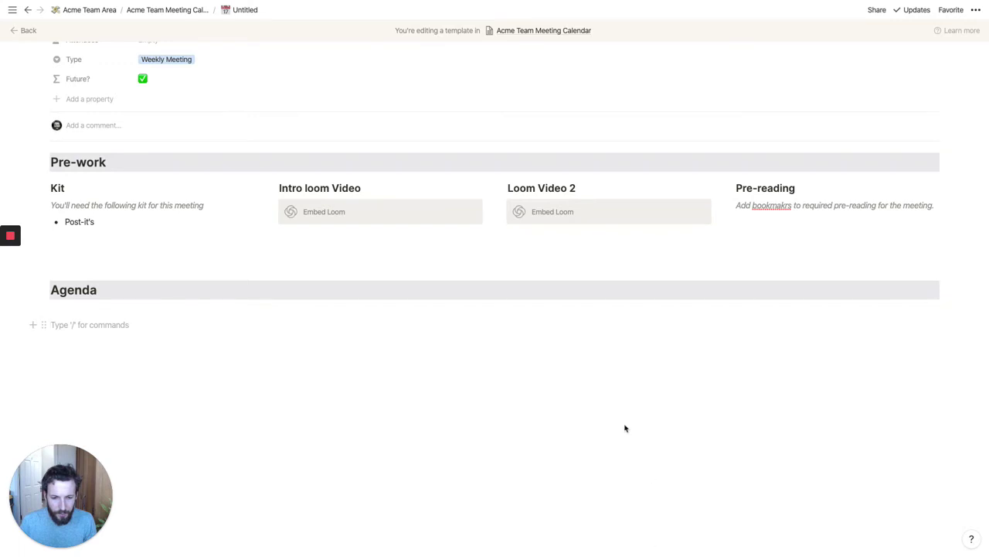
pyautogui.press('Return')
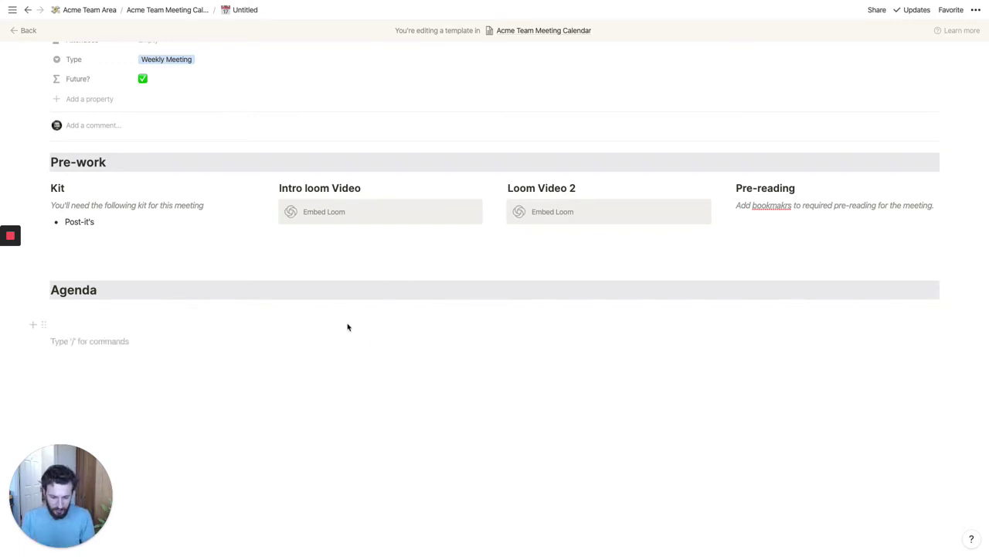
pyautogui.write('# De')
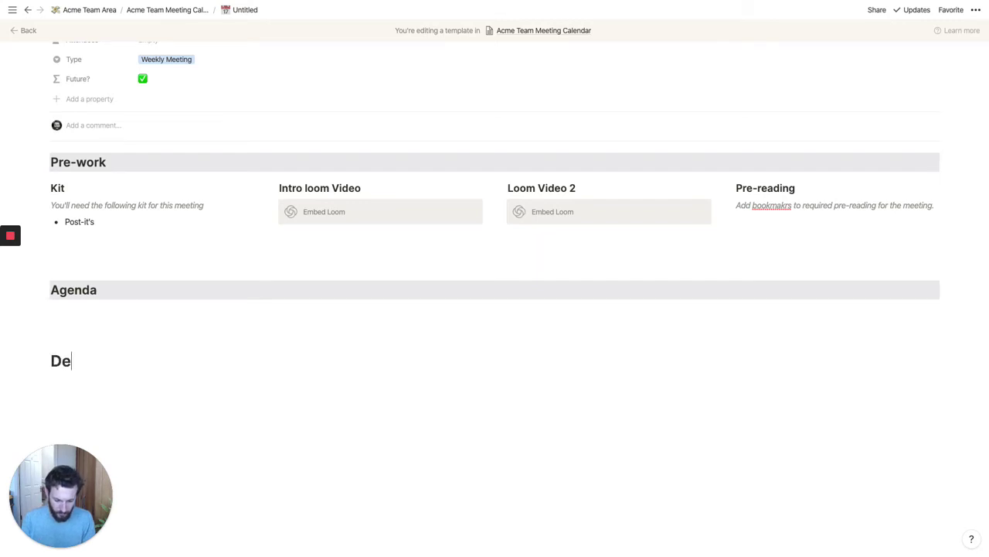
pyautogui.press('super+alt+2')
pyautogui.write('cisions')
pyautogui.scroll(-1, 116, 309)
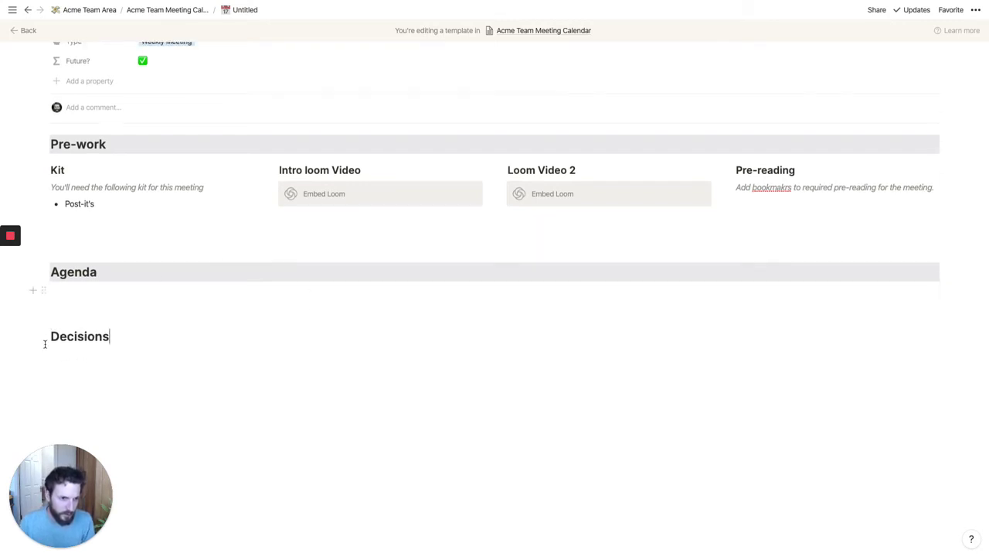
pyautogui.click(43, 336)
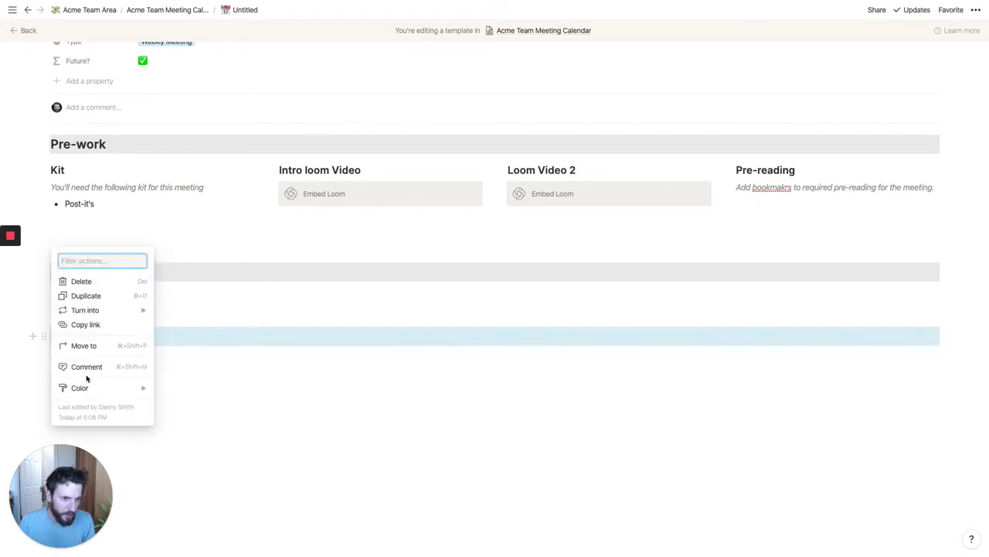
pyautogui.moveTo(94, 391)
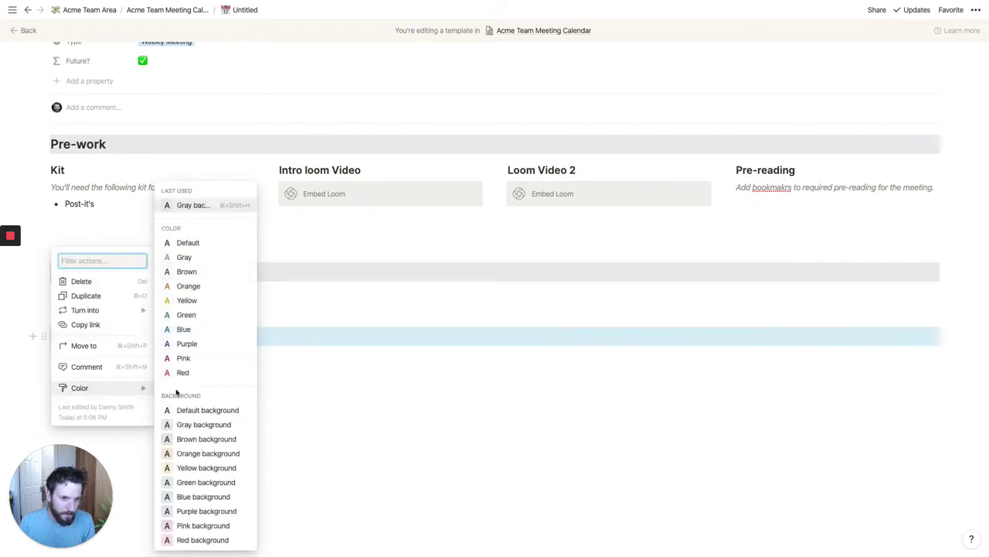
pyautogui.click(206, 480)
# - Place the Decisions heading in its own column beside Agenda and widen the Agenda column to about two thirds of the page
pyautogui.moveTo(40, 338); pyautogui.dragTo(944, 269)
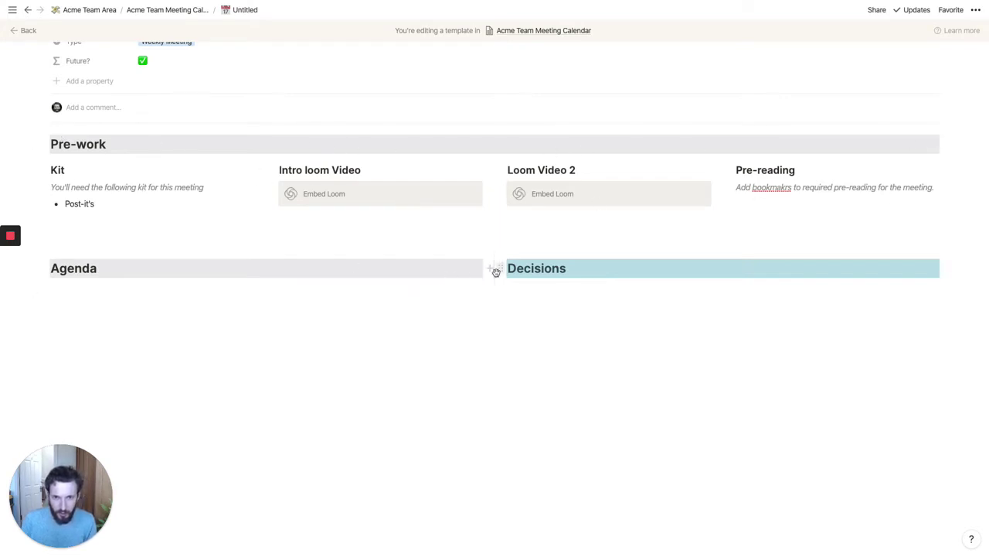
pyautogui.moveTo(495, 278); pyautogui.dragTo(749, 281)
pyautogui.moveTo(674, 283); pyautogui.dragTo(675, 281)
pyautogui.click(742, 303)
pyautogui.click(472, 341)
# - Under Agenda, add the to-do items "Crowdsource Agenda" and "Check-in"
pyautogui.click(151, 293)
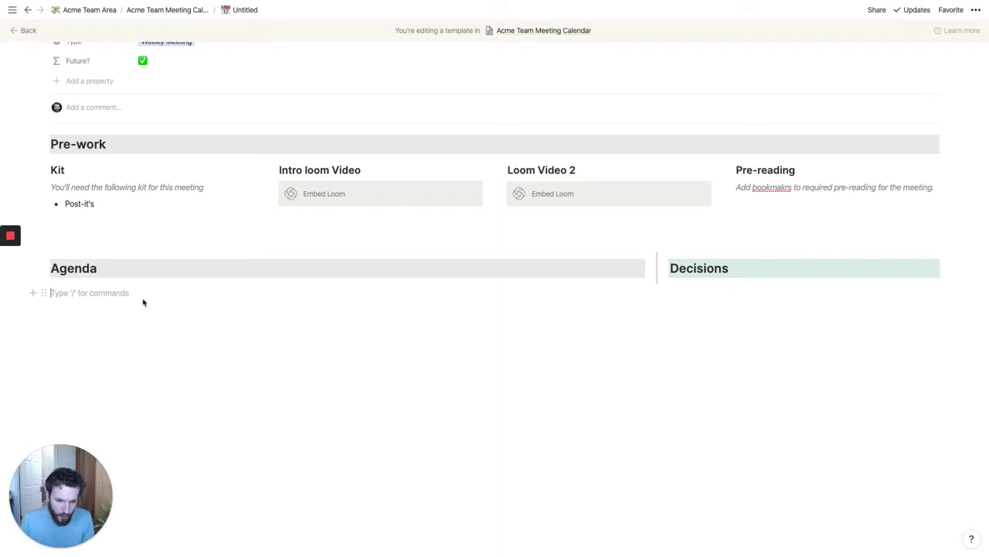
pyautogui.write('[]')
pyautogui.write('Crow')
pyautogui.write('dsource the')
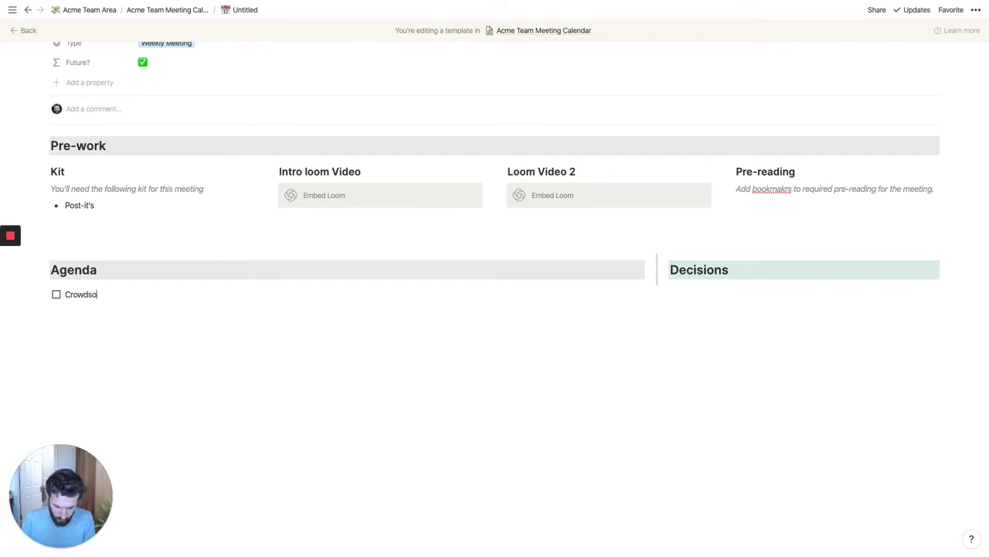
pyautogui.press('BackSpace')
pyautogui.press('BackSpace')
pyautogui.press('BackSpace')
pyautogui.write('Agenda')
pyautogui.press('Return')
pyautogui.write('Check-in')
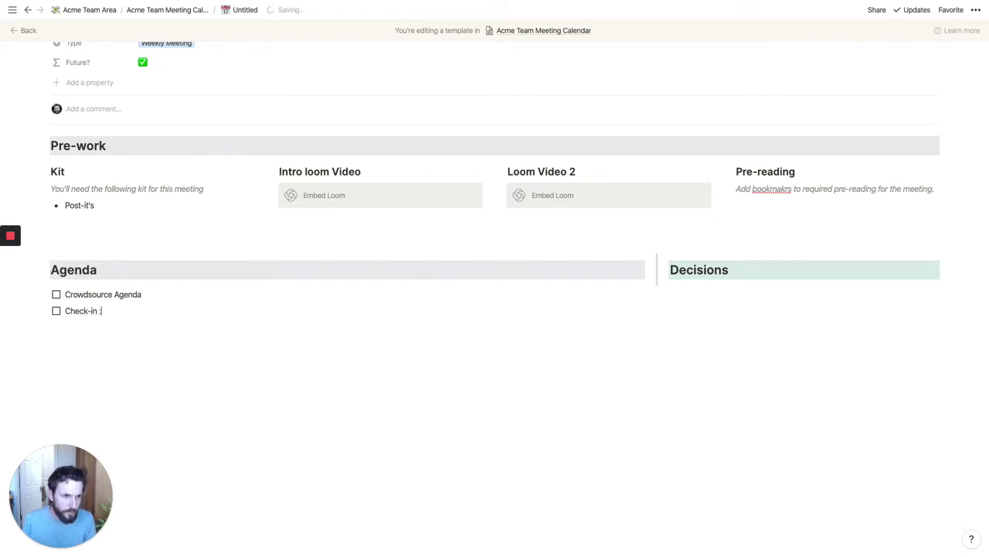
pyautogui.press('super+v')
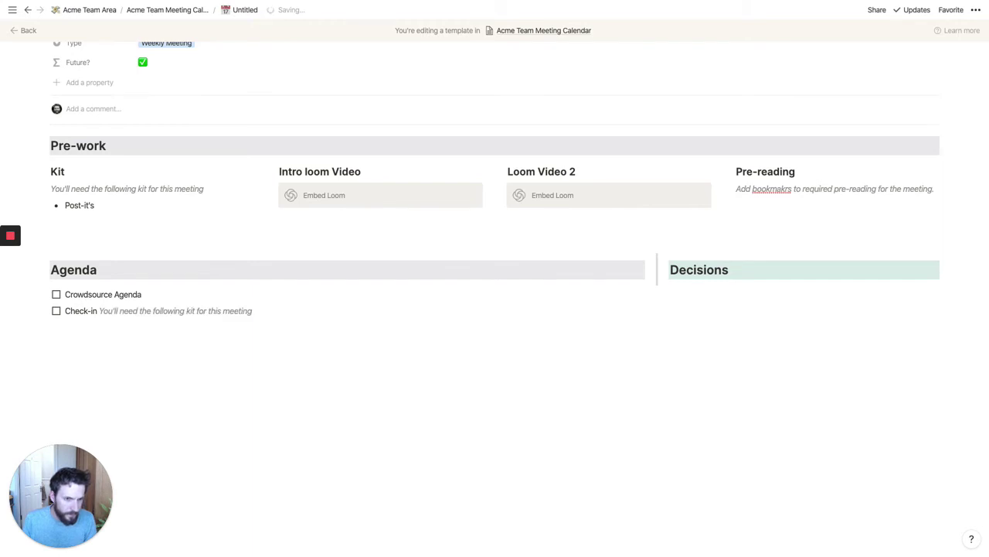
pyautogui.press('BackSpace')
pyautogui.press('BackSpace')
pyautogui.press('BackSpace')
pyautogui.press('BackSpace')
pyautogui.press('BackSpace')
pyautogui.press('BackSpace')
pyautogui.press('BackSpace')
pyautogui.press('BackSpace')
pyautogui.press('BackSpace')
pyautogui.press('BackSpace')
pyautogui.press('BackSpace')
pyautogui.press('BackSpace')
pyautogui.press('BackSpace')
pyautogui.press('BackSpace')
pyautogui.press('BackSpace')
pyautogui.press('BackSpace')
pyautogui.press('BackSpace')
pyautogui.press('BackSpace')
pyautogui.press('BackSpace')
pyautogui.press('BackSpace')
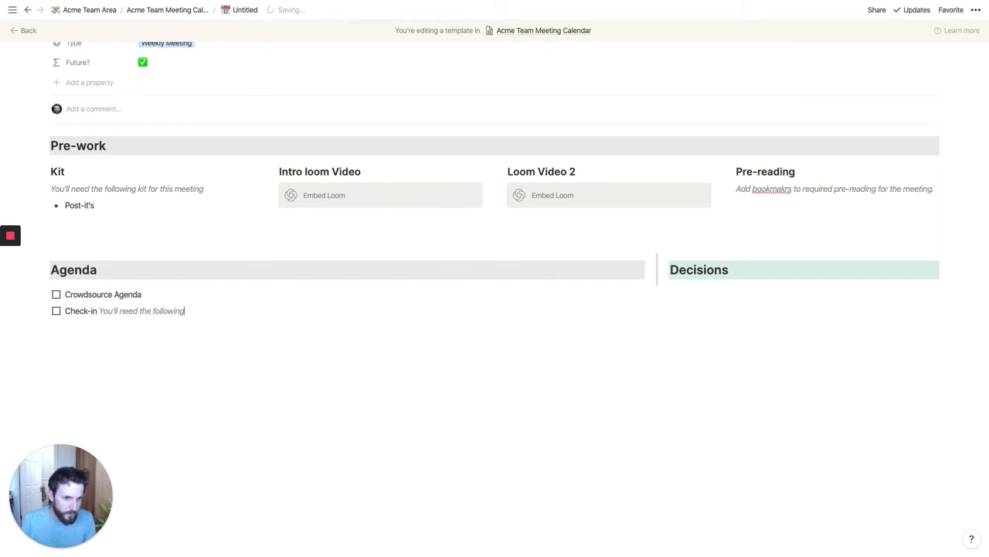
pyautogui.press('BackSpace')
pyautogui.press('BackSpace')
pyautogui.press('BackSpace')
pyautogui.press('BackSpace')
pyautogui.press('BackSpace')
pyautogui.press('BackSpace')
pyautogui.press('BackSpace')
pyautogui.press('BackSpace')
pyautogui.press('BackSpace')
pyautogui.press('BackSpace')
pyautogui.press('BackSpace')
pyautogui.press('BackSpace')
pyautogui.press('BackSpace')
pyautogui.press('BackSpace')
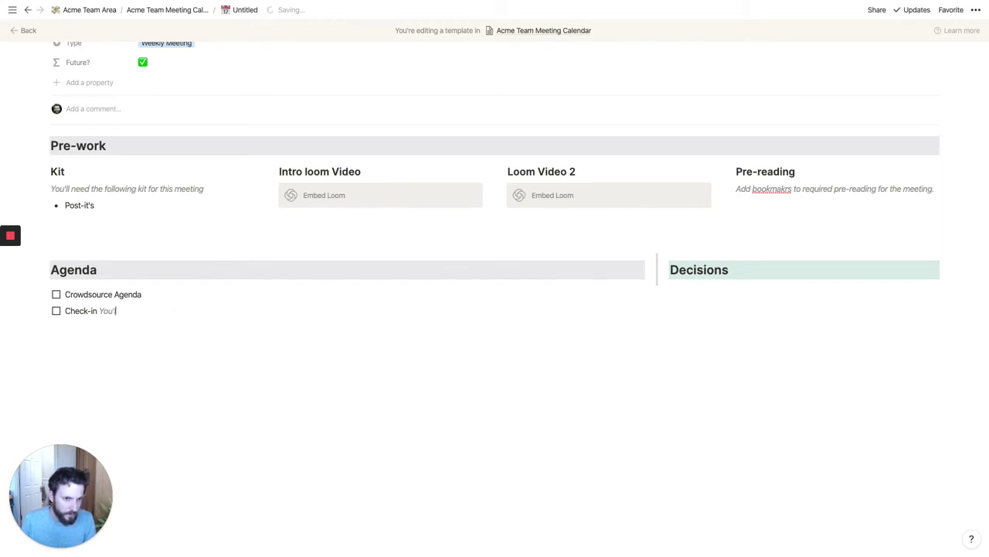
pyautogui.press('BackSpace')
pyautogui.press('BackSpace')
pyautogui.press('BackSpace')
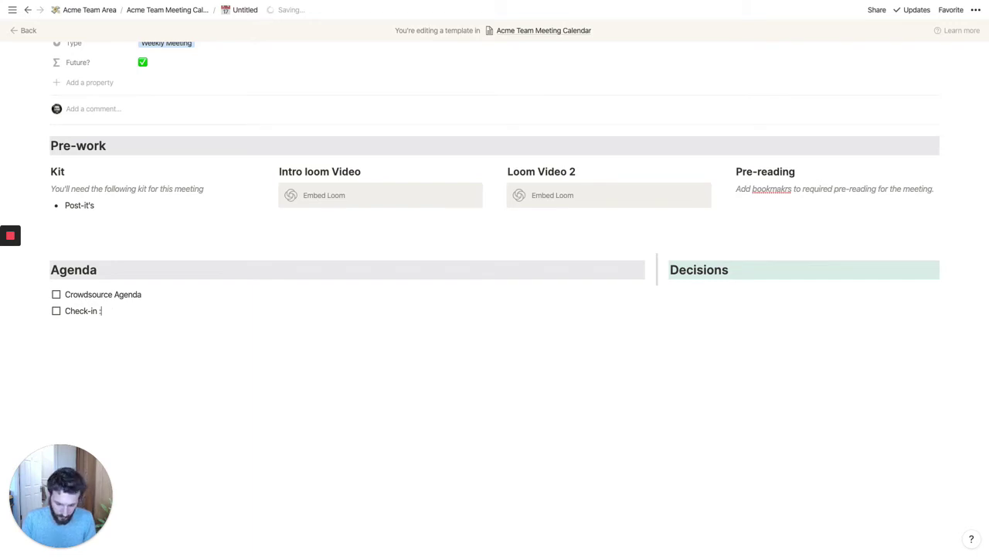
pyautogui.write(':heart')
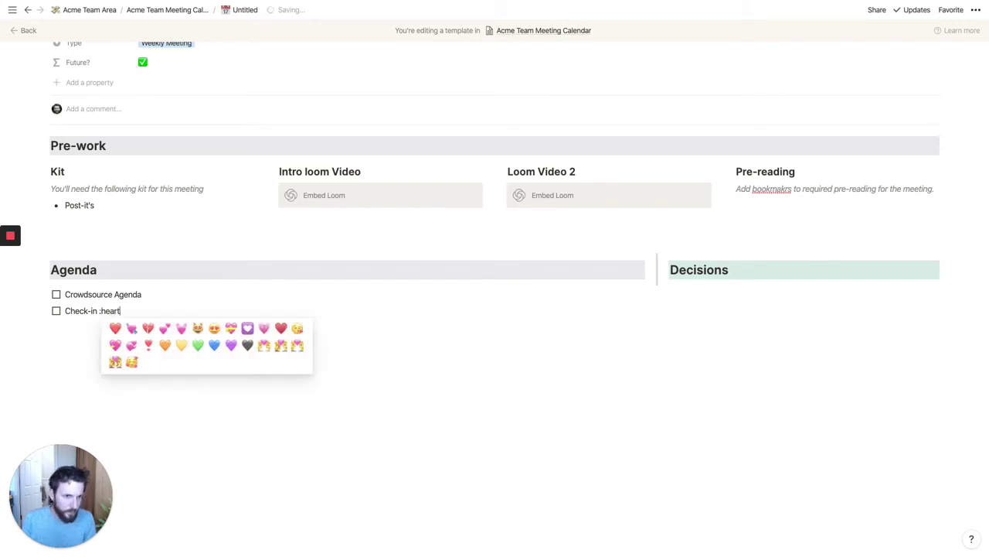
pyautogui.hotkey('ctrl', 'z')
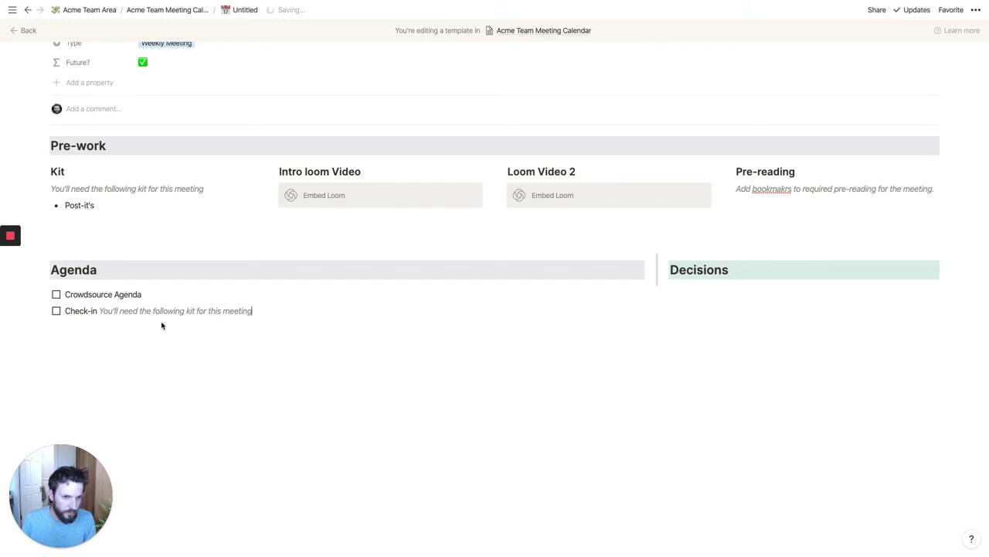
pyautogui.keyDown('shift'); pyautogui.click(102, 310); pyautogui.keyUp('shift')
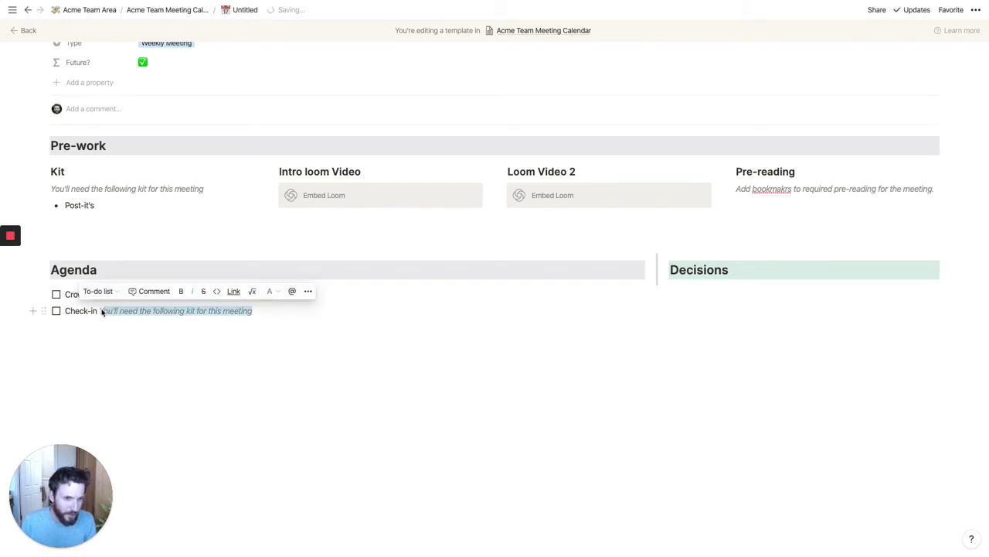
pyautogui.press('BackSpace')
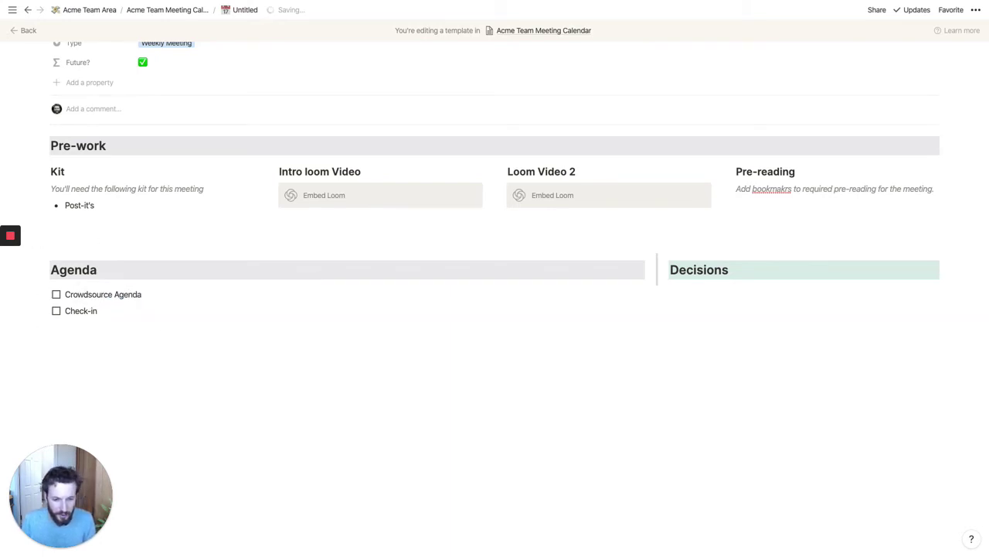
# - Add an Agenda to-do "Review last meeting:" followed by an inline mention of the Acme Team Meeting Calendar page
pyautogui.press('Return')
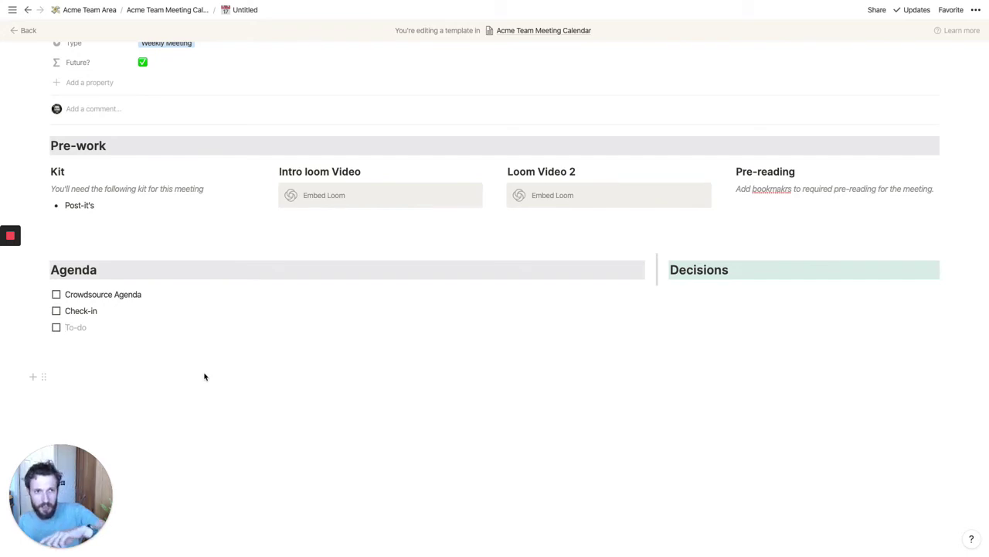
pyautogui.write('Re')
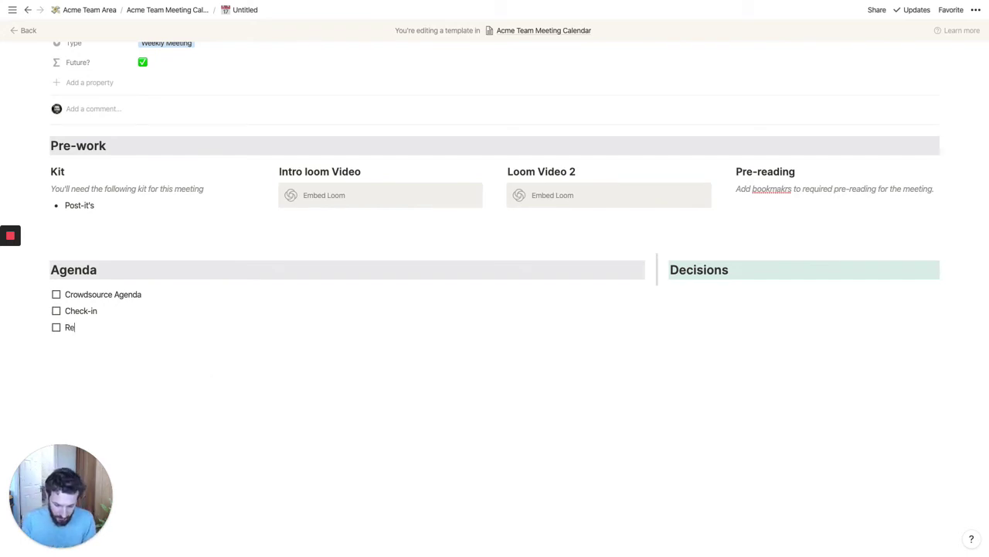
pyautogui.write('view last meeting')
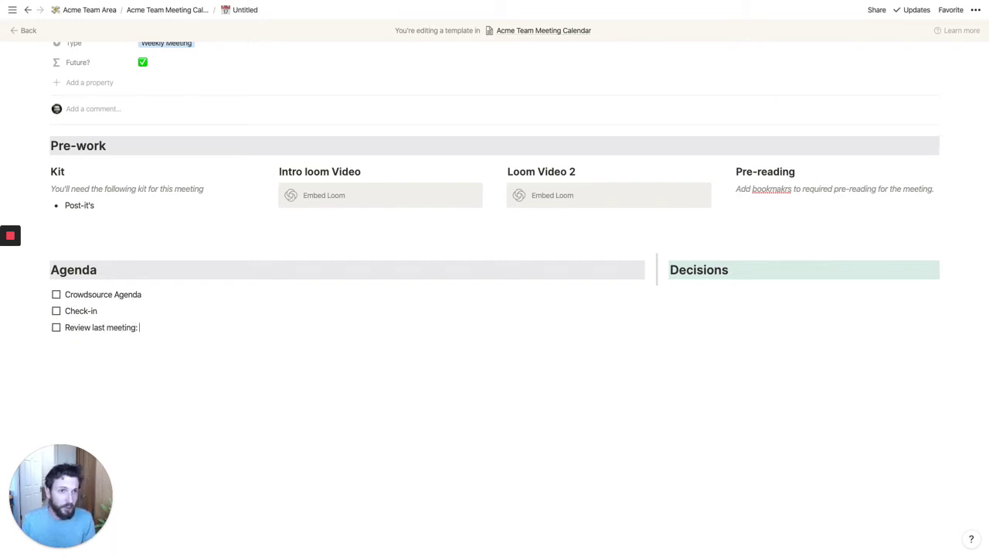
pyautogui.write(': @acme te')
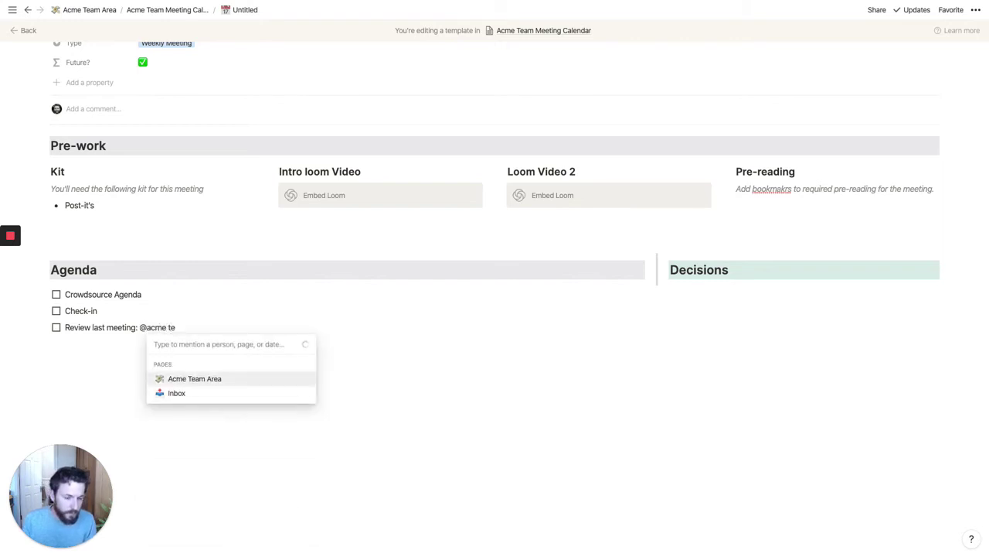
pyautogui.press('Return')
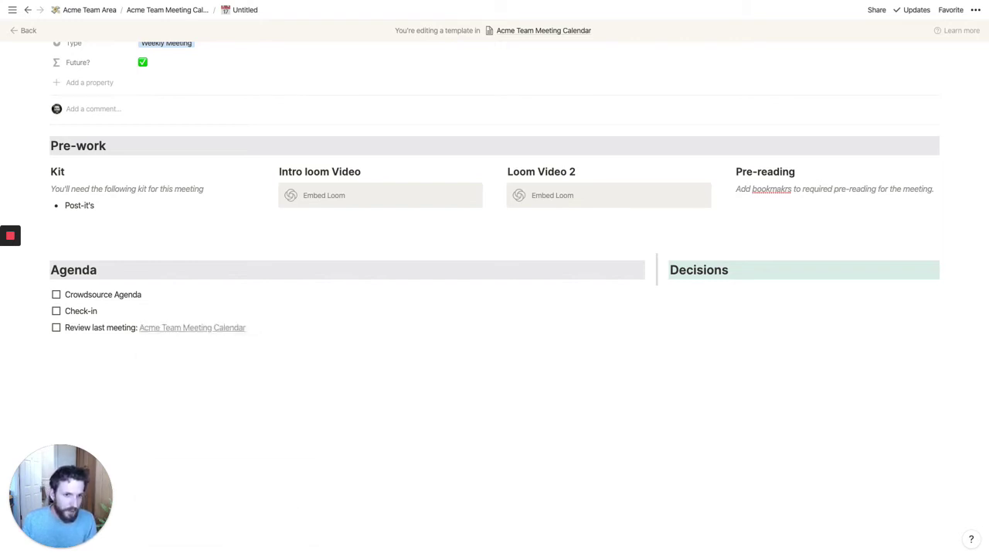
# - Add the to-do "Review Task Board" below the last-meeting review item and make "Task Board" bold
pyautogui.press('Return')
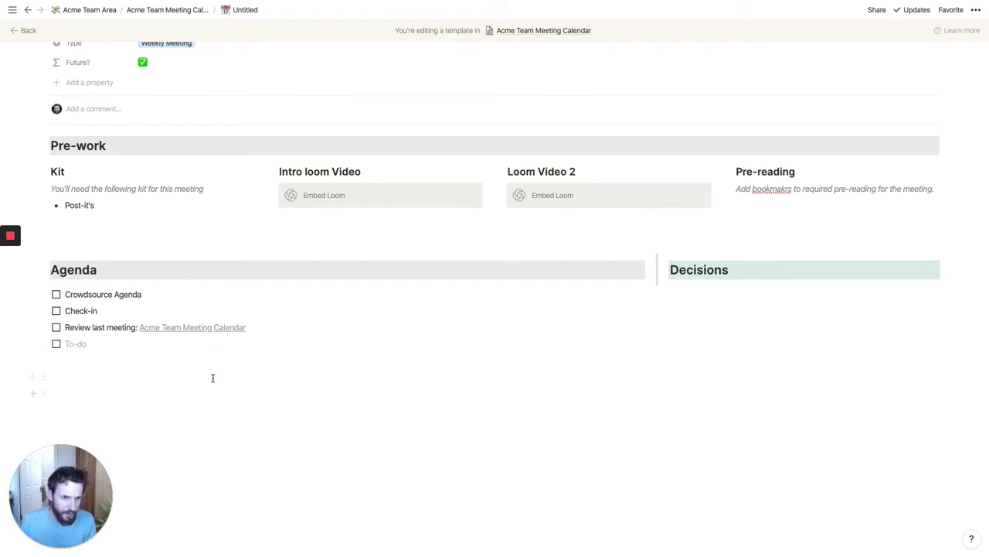
pyautogui.write('Revi')
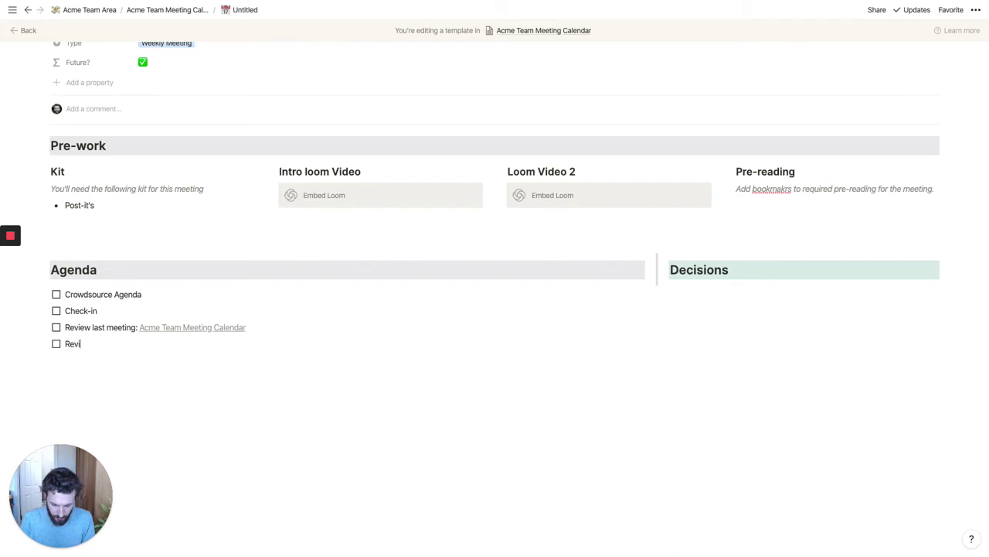
pyautogui.write('ew Task Board')
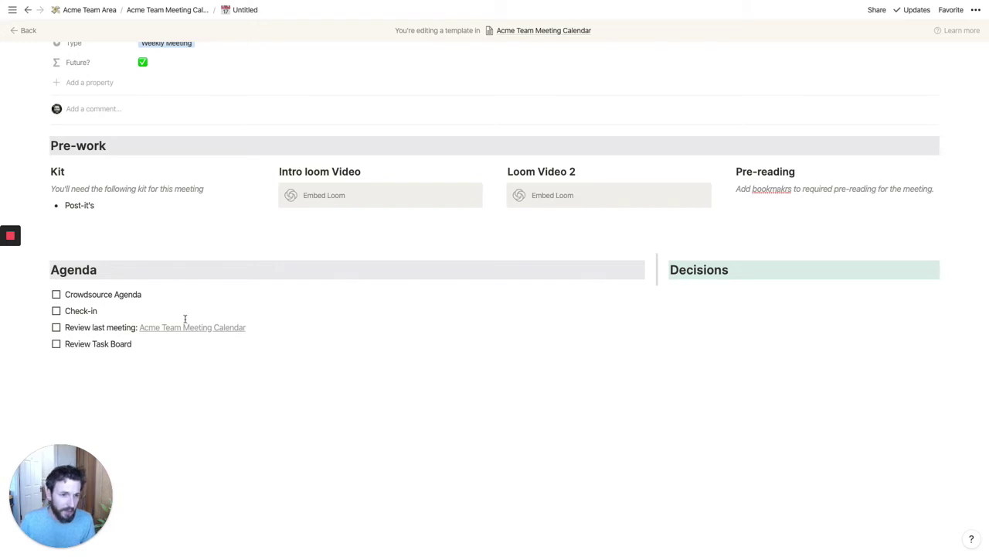
pyautogui.keyDown('shift'); pyautogui.click(94, 345); pyautogui.keyUp('shift')
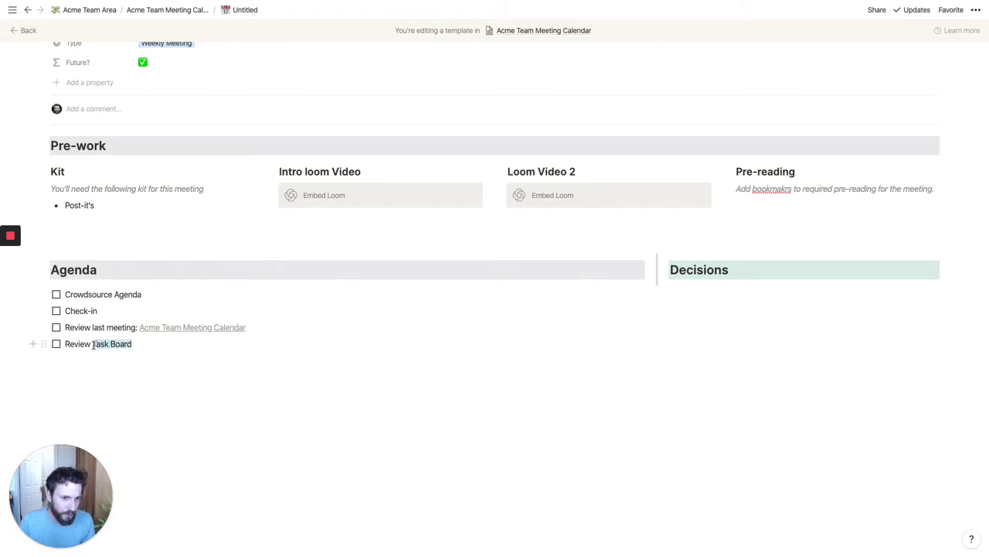
pyautogui.hotkey('ctrl', 'b')
pyautogui.click(170, 342)
# - Add a to-do named "Major Items" below Review Task Board
pyautogui.press('Return')
pyautogui.write('M')
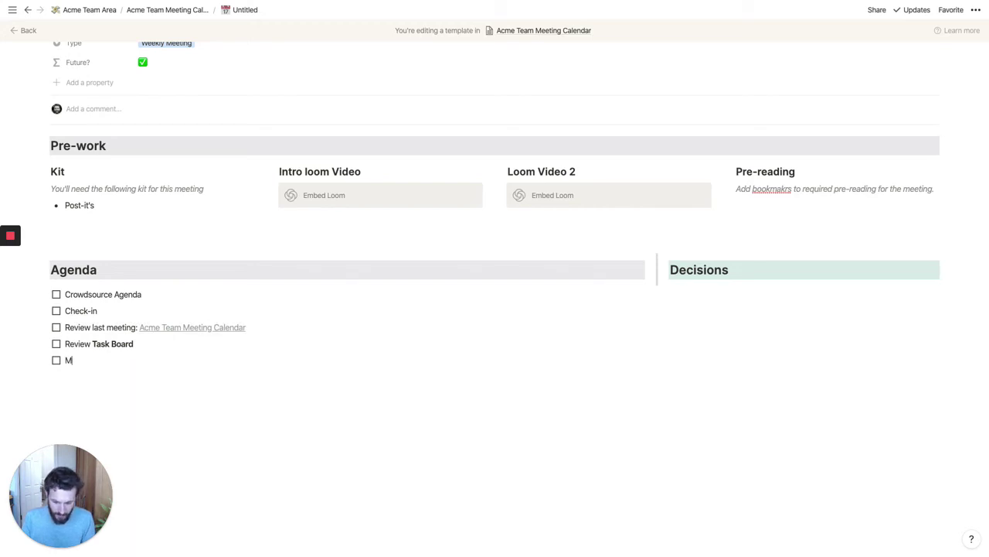
pyautogui.write('ajor Itema')
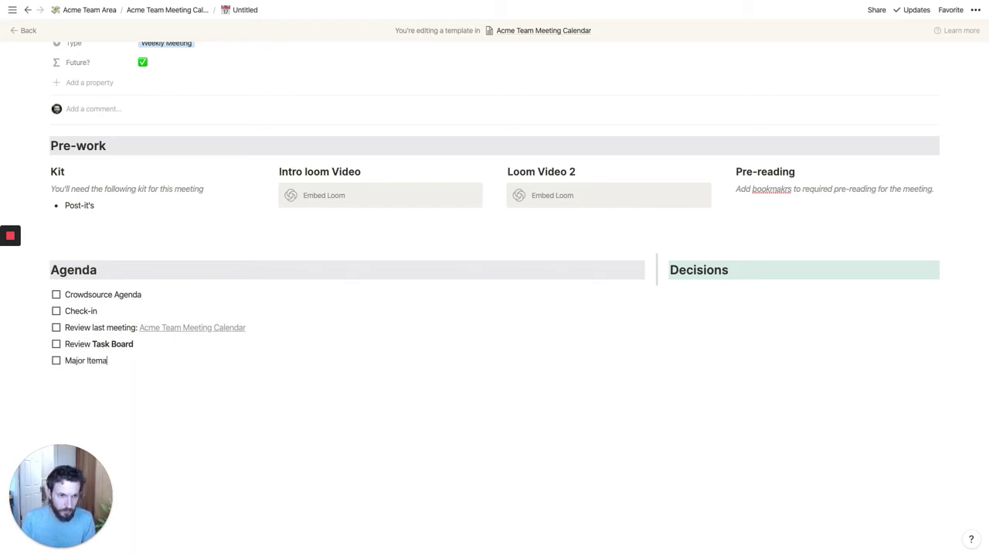
pyautogui.press('BackSpace')
pyautogui.press('BackSpace')
pyautogui.write('s')
pyautogui.press('BackSpace')
pyautogui.write('ms')
# - Nest a "[Things]" to-do under Major Items and make the "Major Items" text bold
pyautogui.press('Return')
pyautogui.press('Tab')
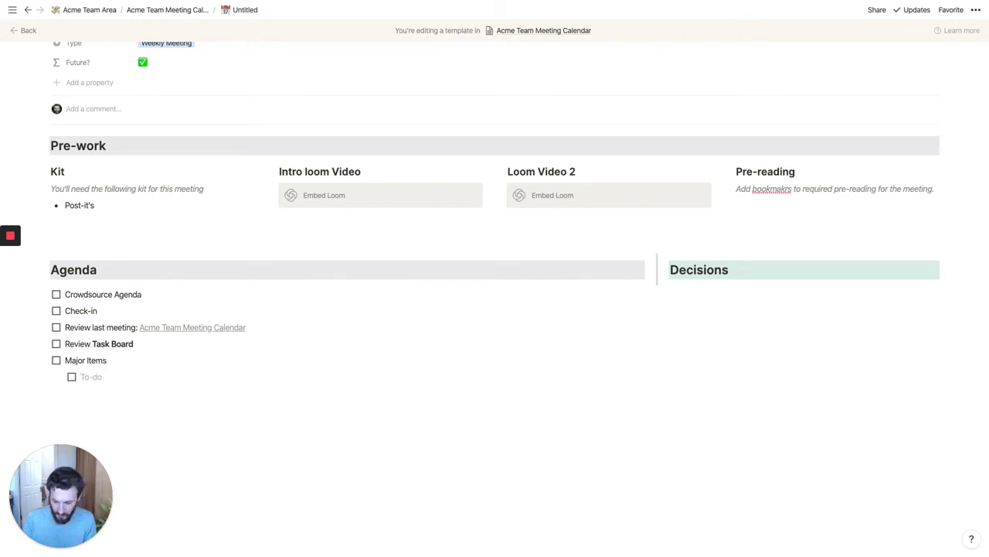
pyautogui.write('[Thing]s]')
pyautogui.press('Return')
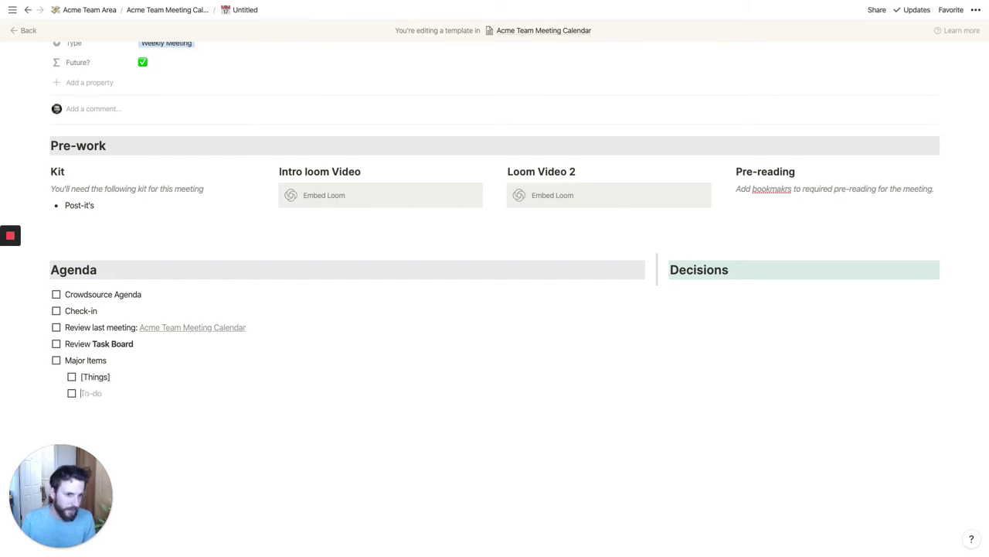
pyautogui.hotkey('shift', 'Tab')
pyautogui.moveTo(107, 361); pyautogui.dragTo(65, 360)
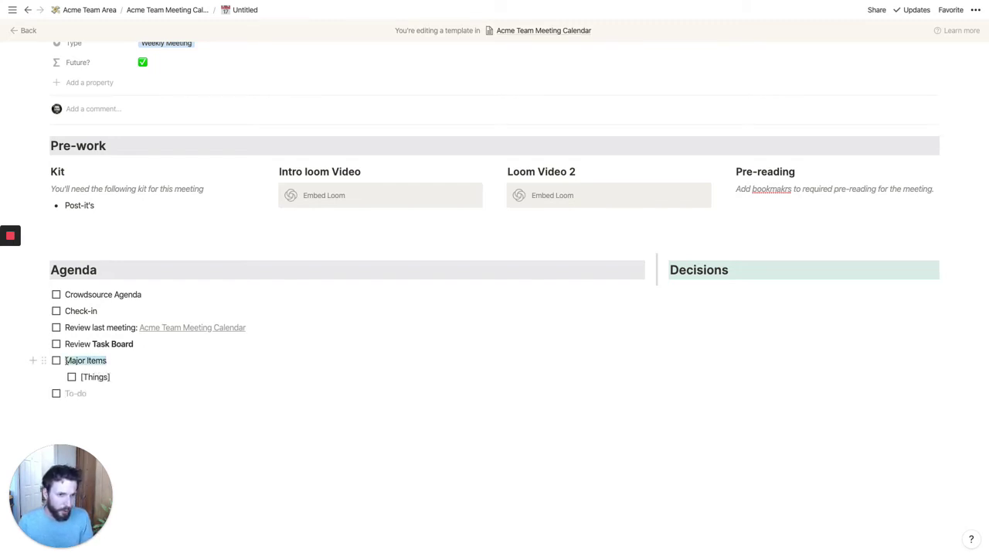
pyautogui.hotkey('ctrl', 'b')
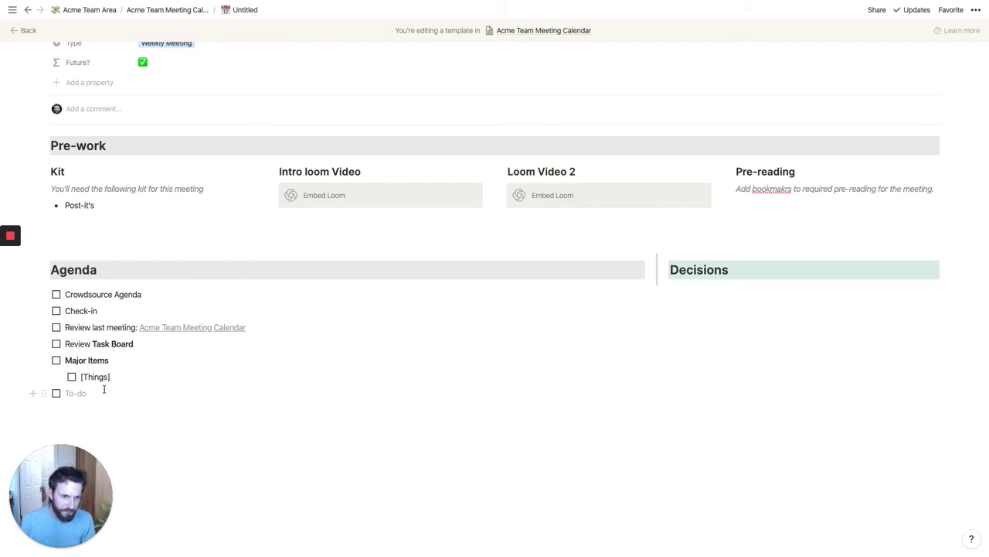
# - Finish the agenda list with the top-level to-dos "Next Actions Recap" and "Check-out"
pyautogui.write('Ne')
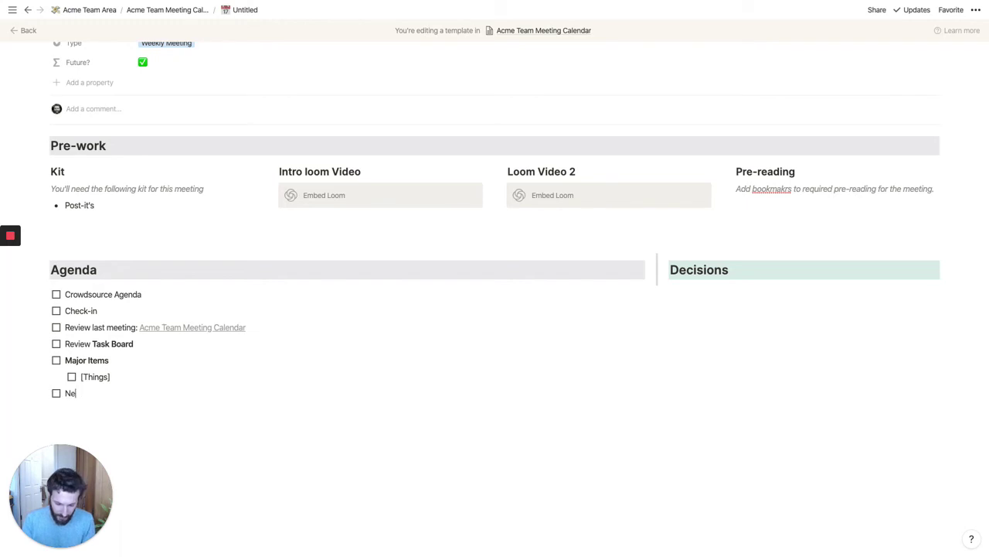
pyautogui.write('xt Actions Recap')
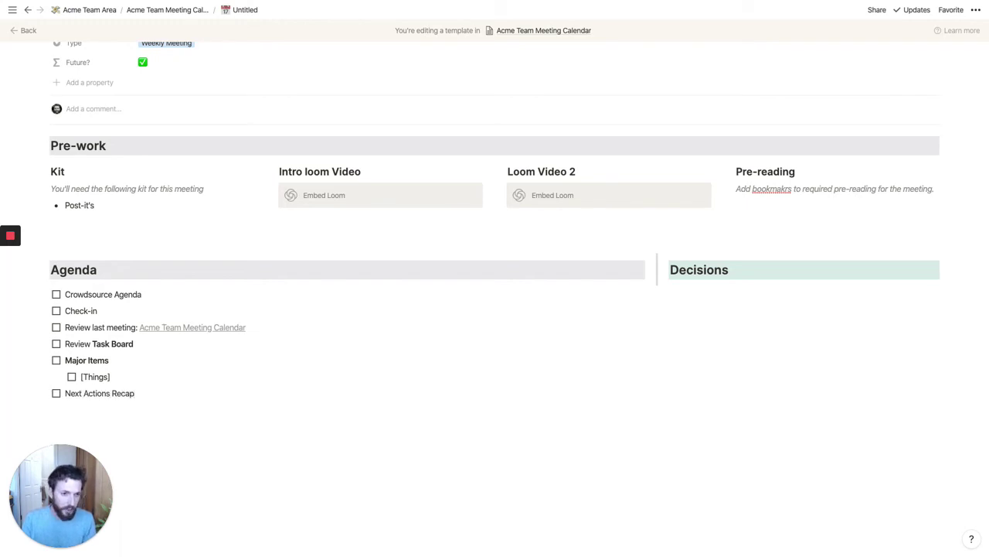
pyautogui.press('Return')
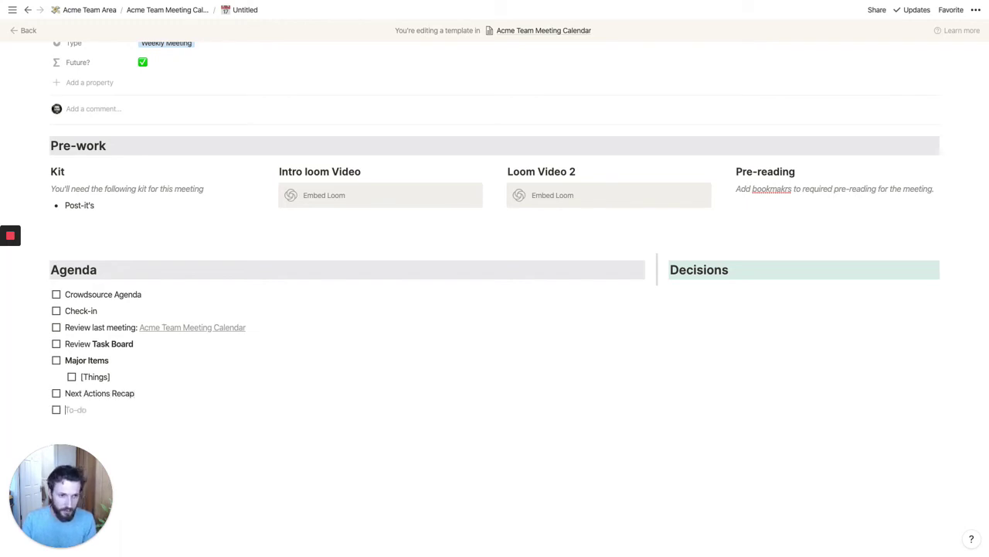
pyautogui.write('Check-out')
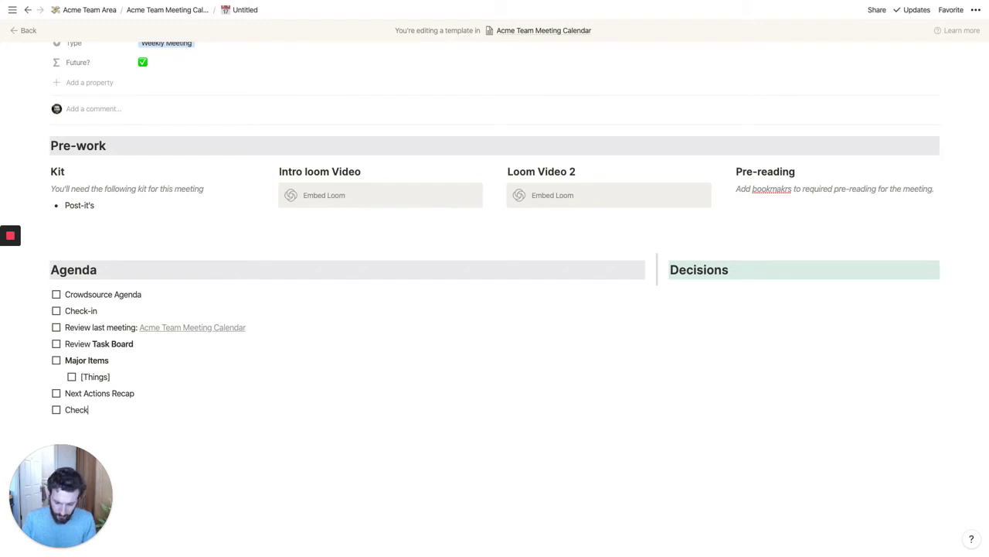
# - Add a second-level "Notes" heading below the agenda list, leaving a blank line above it, and give it a gray background
pyautogui.press('Return')
pyautogui.press('Return')
pyautogui.press('Return')
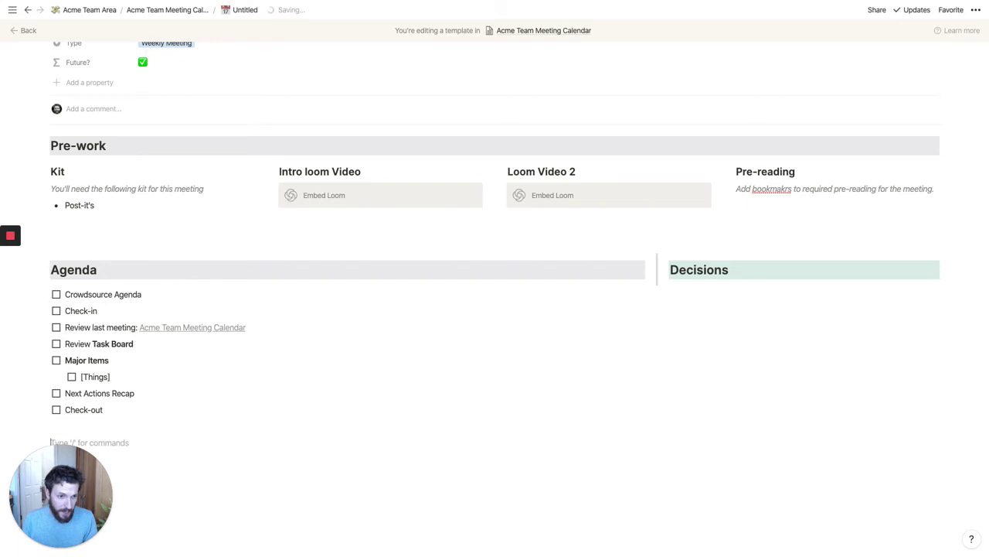
pyautogui.write('## ')
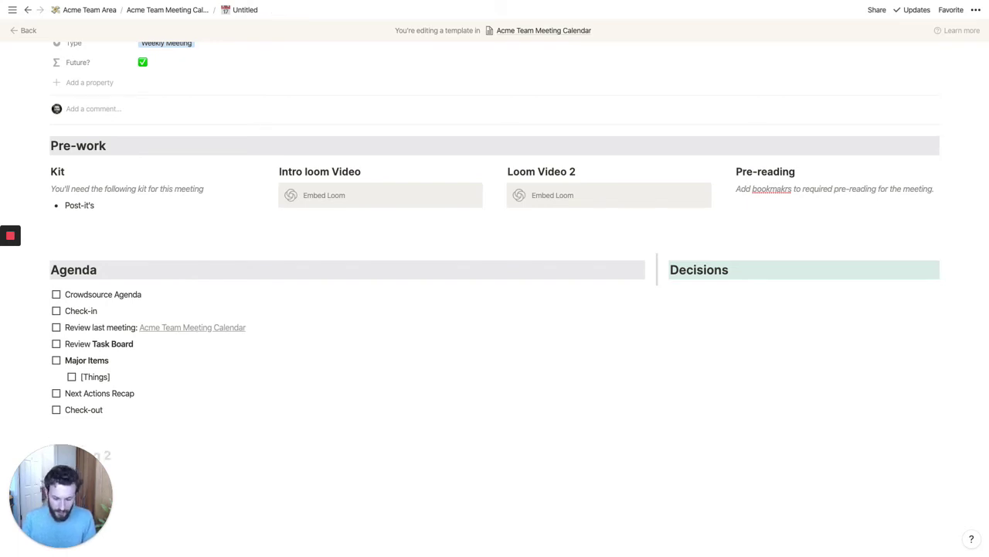
pyautogui.write('Notes')
pyautogui.scroll(-5, 67, 298)
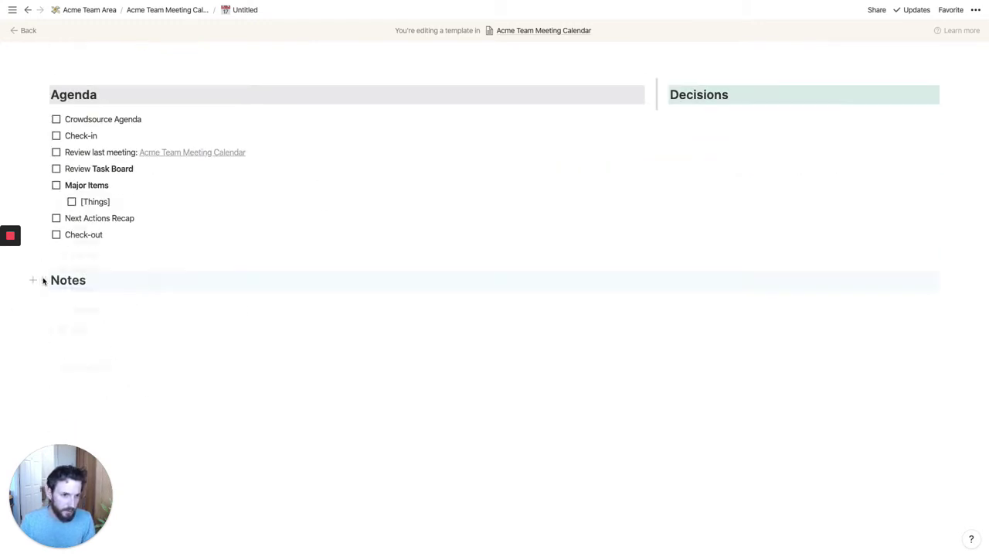
pyautogui.click(43, 279)
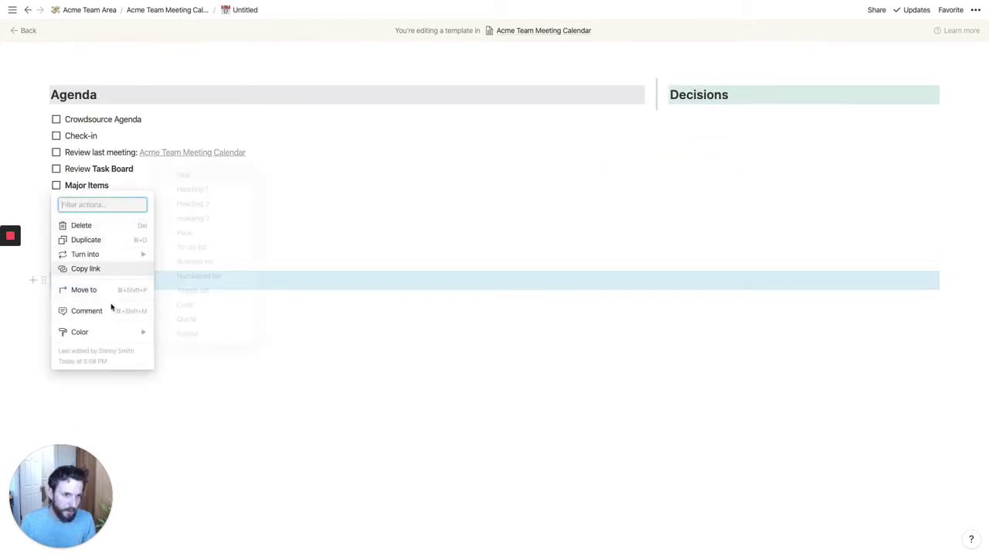
pyautogui.moveTo(110, 332)
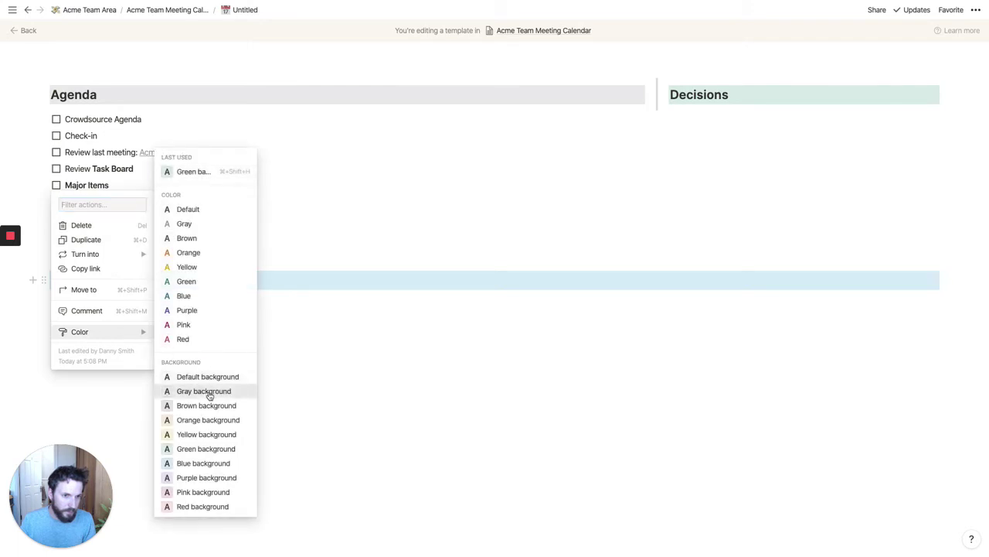
pyautogui.click(208, 391)
# - Under Notes, write in italics "Use this area to keep written notes for the meeting. Actions and major decisions should be recorded in the sidebar on the right."
pyautogui.click(129, 297)
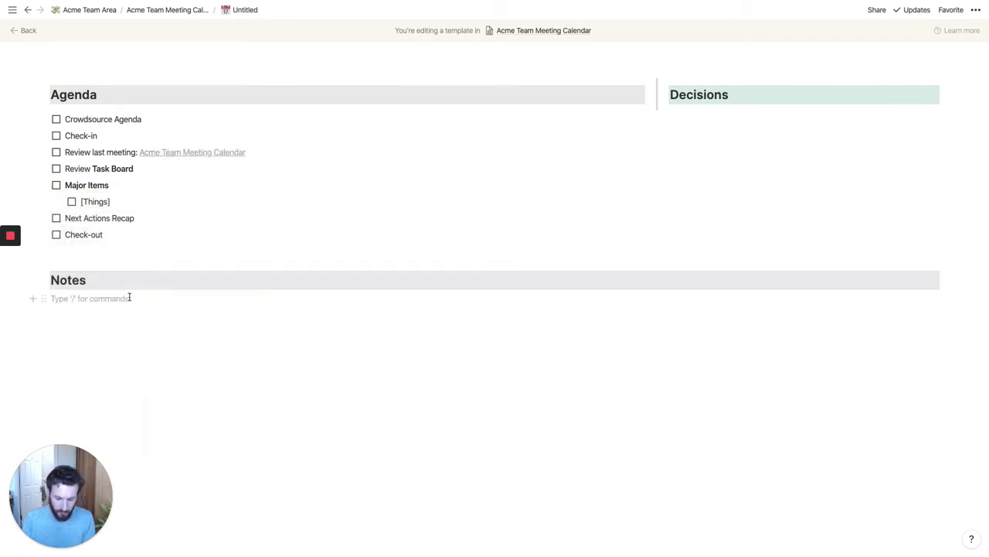
pyautogui.write('Use this areato keep')
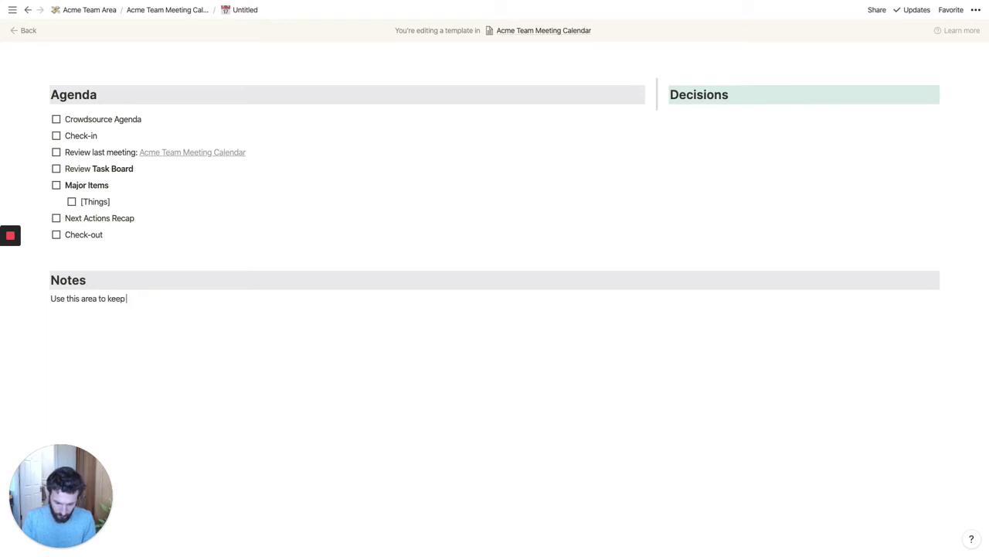
pyautogui.write(' ntewritten note')
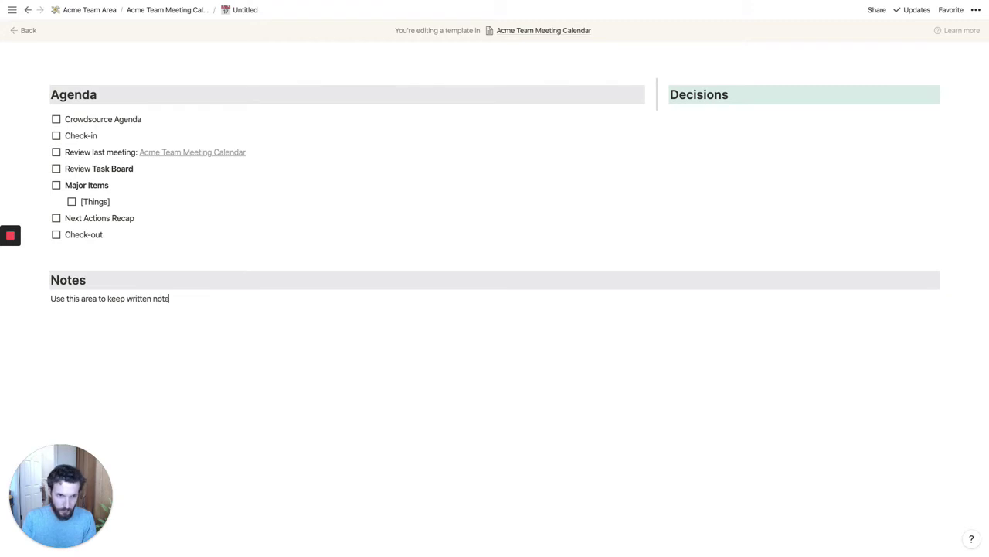
pyautogui.write('s for the meeting. ')
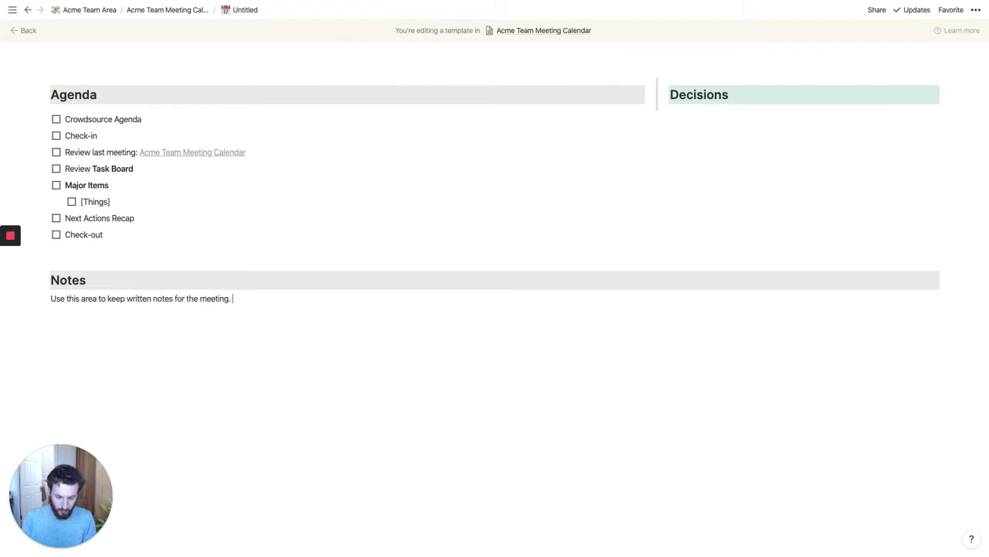
pyautogui.write('Actions and ')
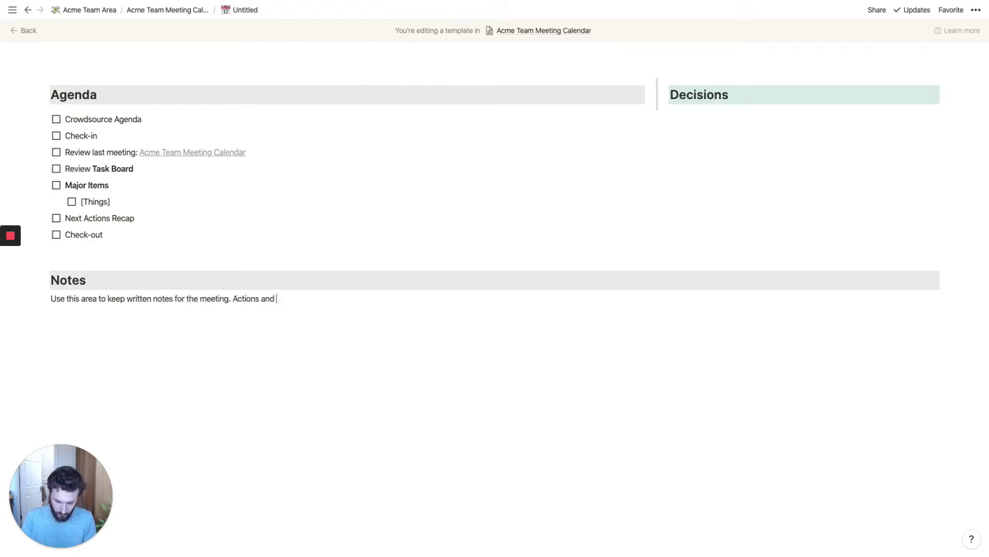
pyautogui.write('major decisions ')
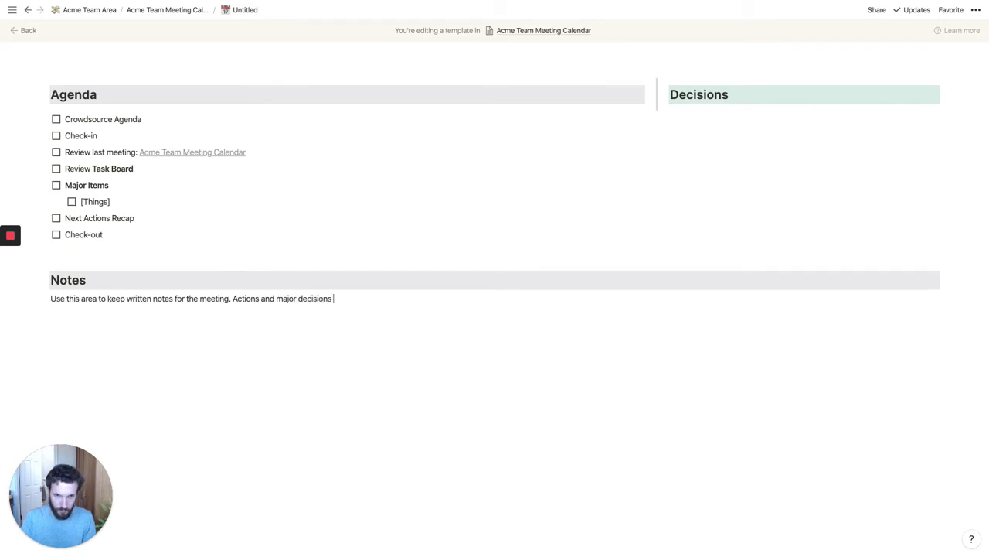
pyautogui.write('should be record')
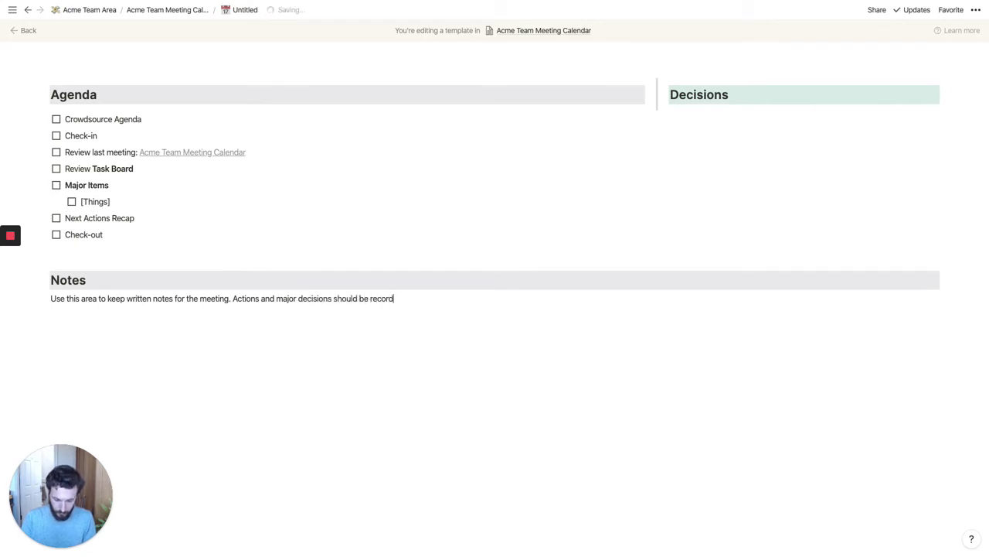
pyautogui.write('ed in the sid')
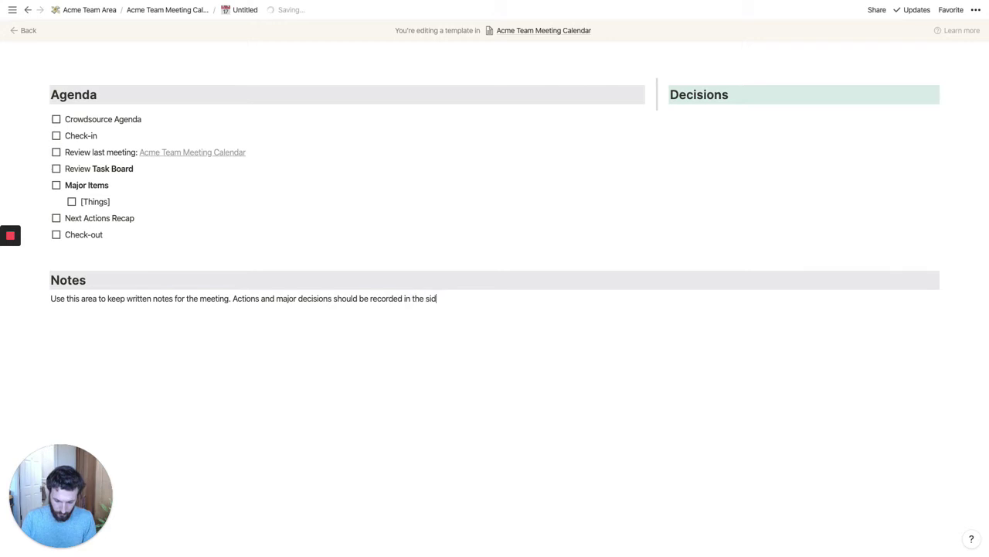
pyautogui.write('ebar on the right.')
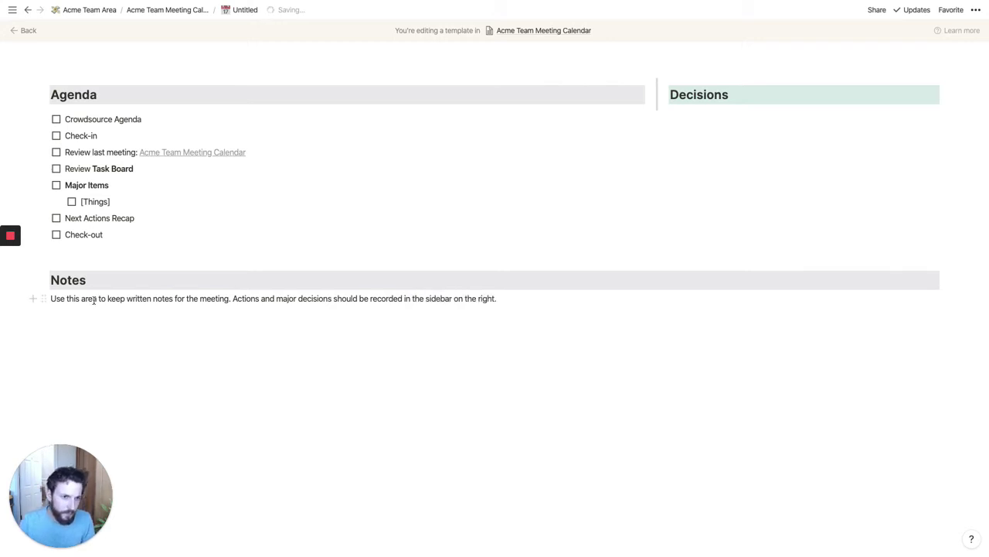
pyautogui.hotkey('ctrl', 'a')
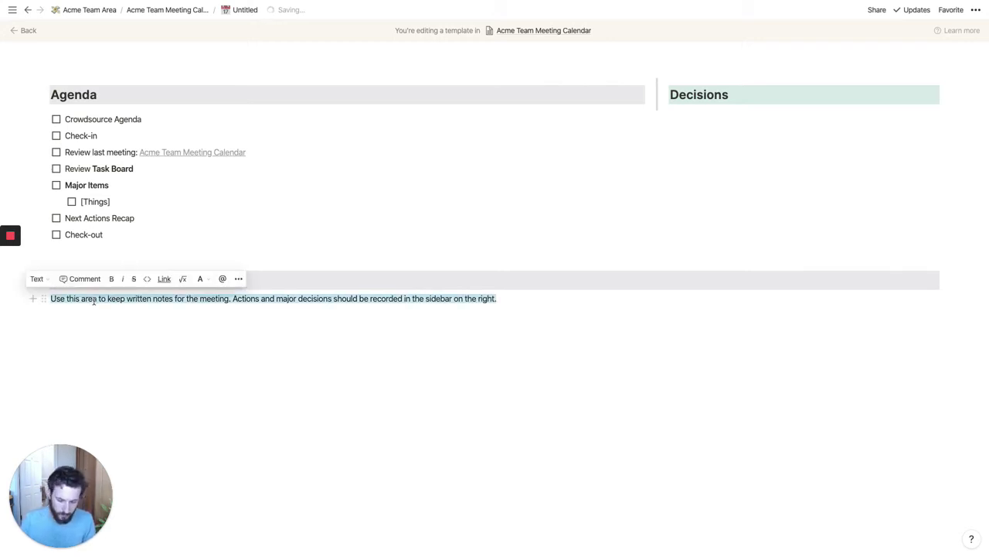
pyautogui.hotkey('ctrl', 'i')
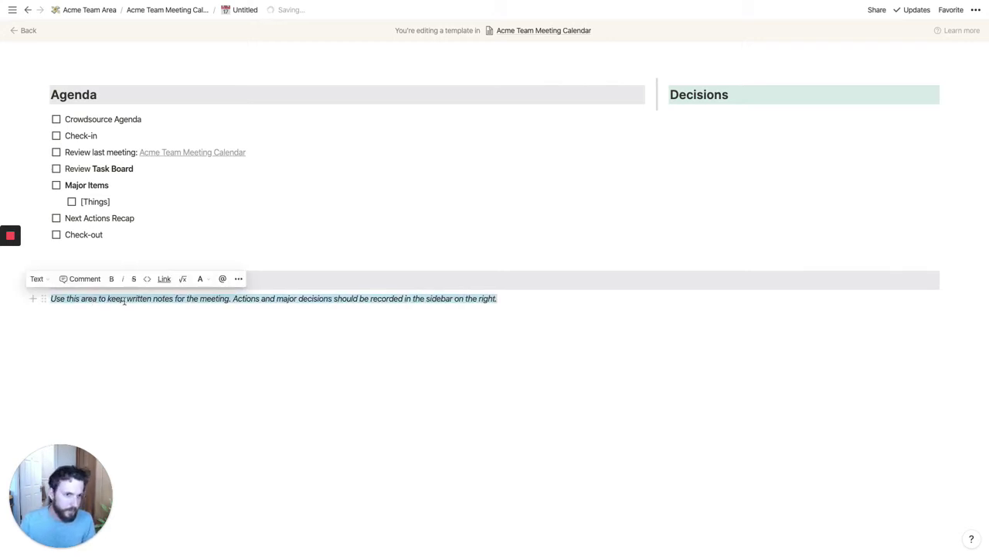
# - Set the text color of the italic instruction under the Notes heading to gray
pyautogui.click(205, 279)
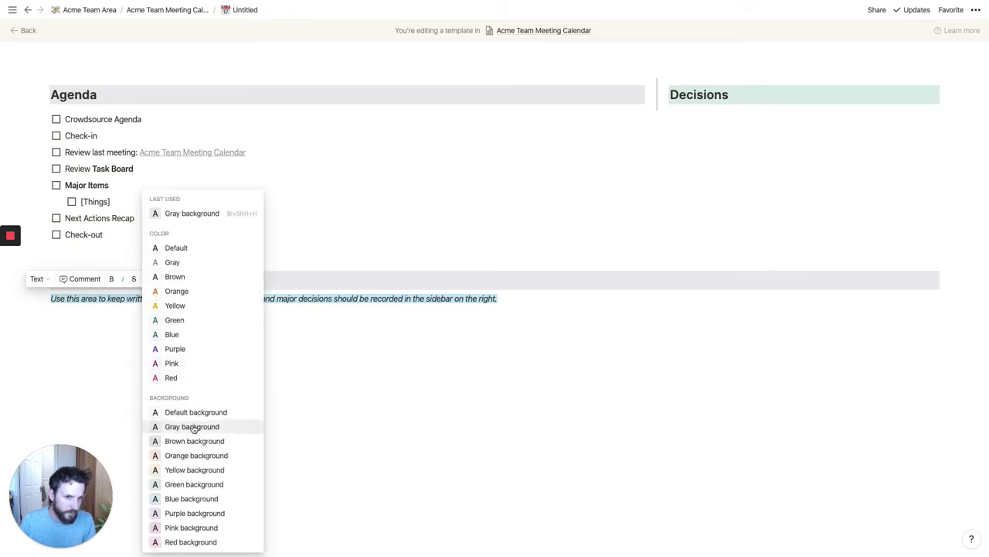
pyautogui.click(188, 262)
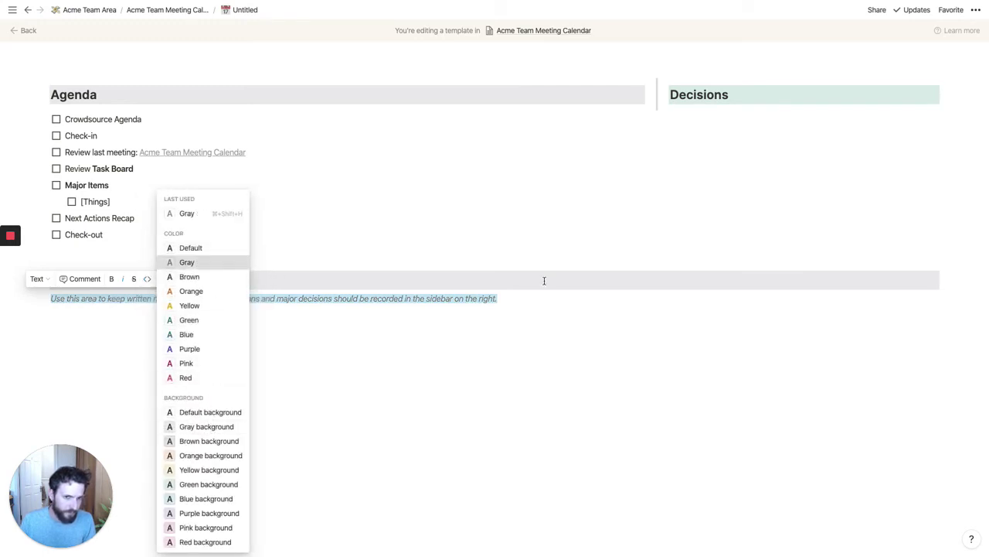
pyautogui.click(489, 385)
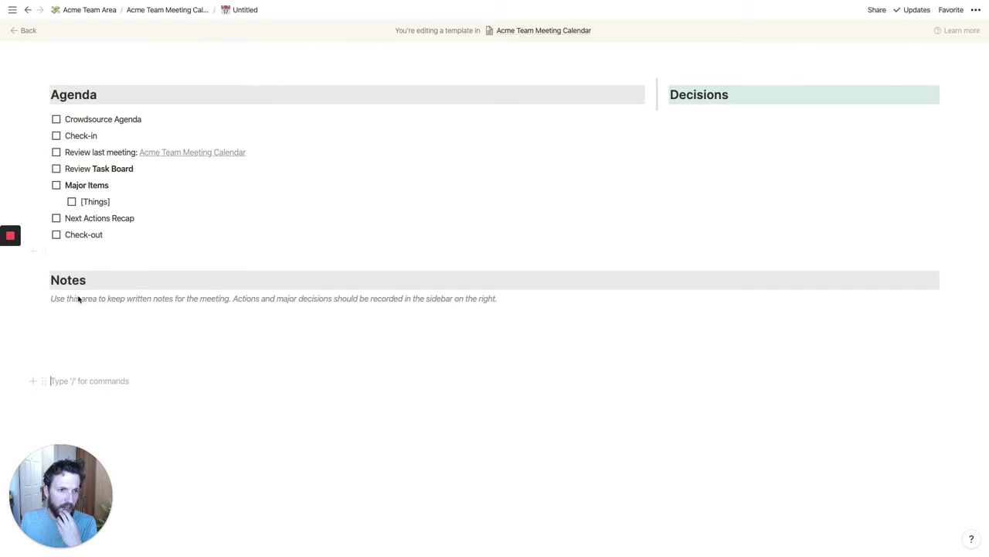
# - Move the agenda to-do list and the whole Notes section into the column under the Agenda heading, beside Decisions
pyautogui.moveTo(86, 322); pyautogui.dragTo(57, 243)
pyautogui.click(108, 343)
pyautogui.moveTo(83, 146); pyautogui.dragTo(85, 108)
pyautogui.moveTo(86, 105); pyautogui.dragTo(87, 106)
pyautogui.click(386, 452)
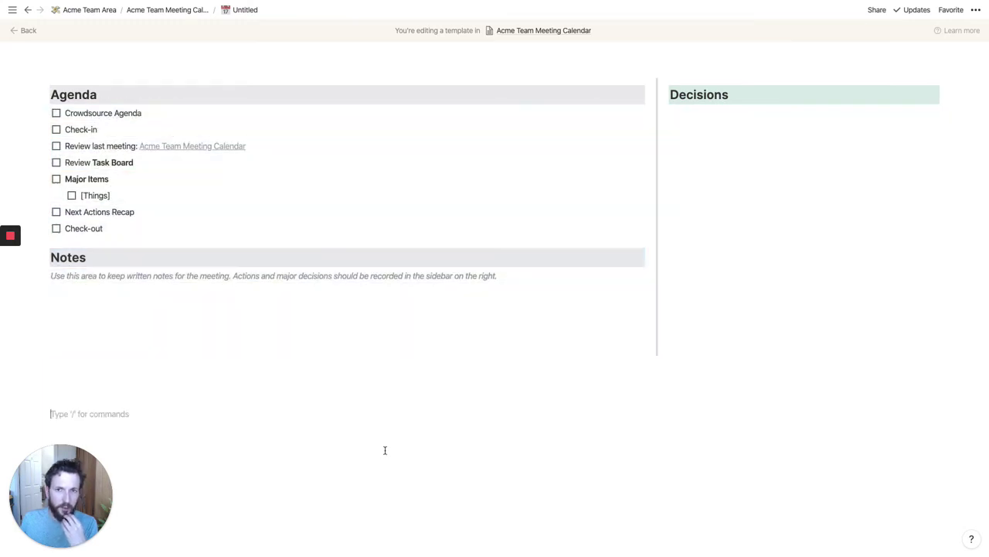
# - Duplicate the green Decisions heading directly below itself and rename the copy "Tasks"
pyautogui.scroll(4, 384, 450)
pyautogui.click(798, 310)
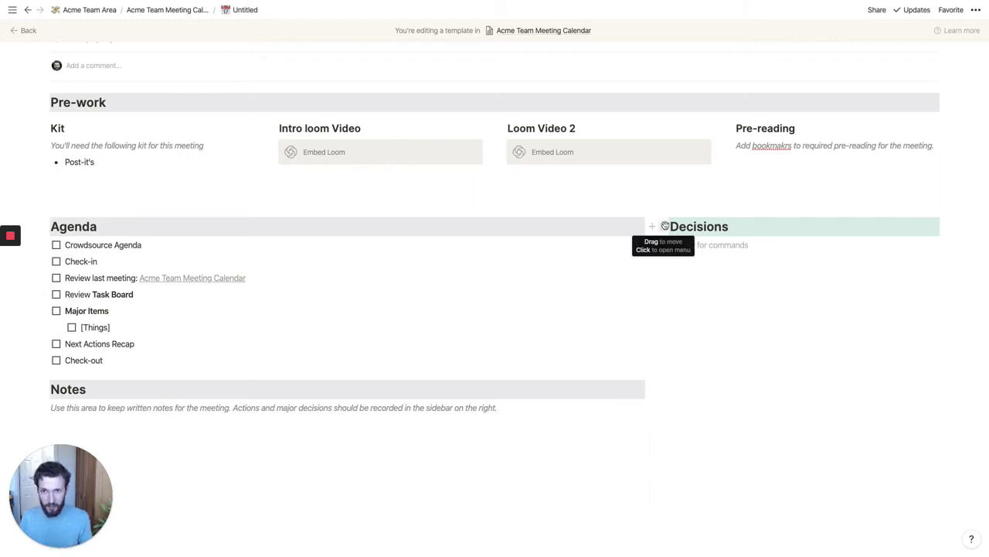
pyautogui.click(664, 226)
pyautogui.click(665, 226)
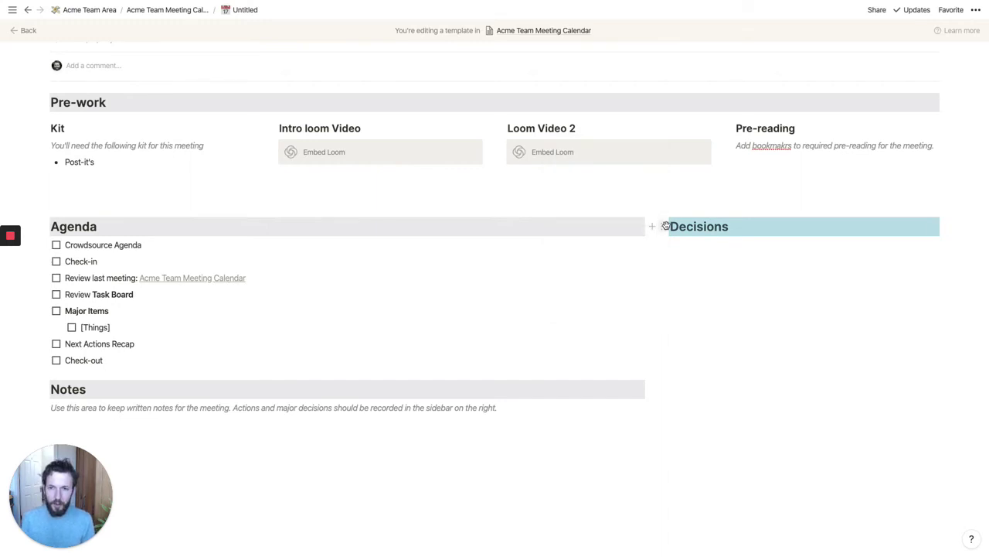
pyautogui.hotkey('ctrl', 'd')
pyautogui.doubleClick(690, 255)
pyautogui.write('Tasks')
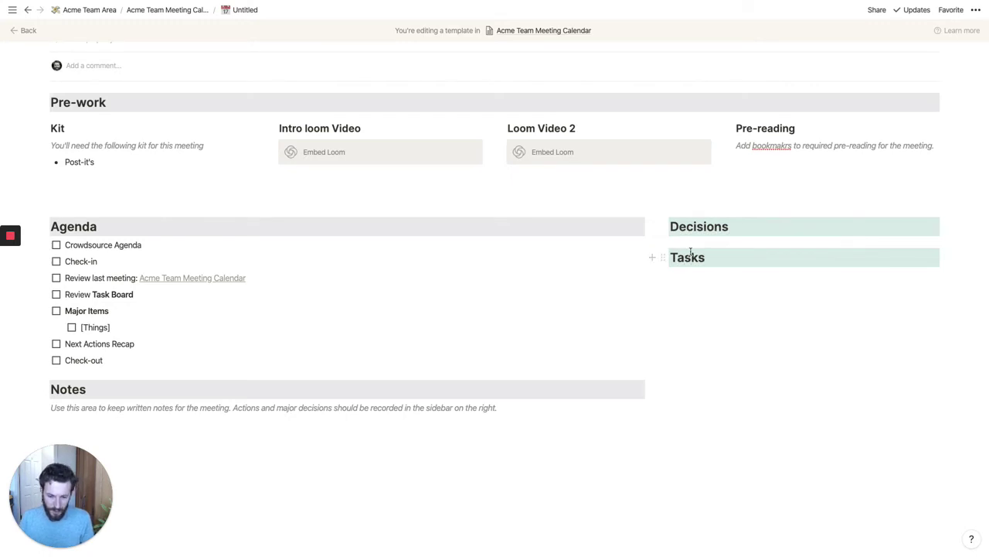
# - Add two more headings under Tasks by duplicating the heading above each, naming them "Meta" and "Guidelines"
pyautogui.hotkey('ctrl', 'd')
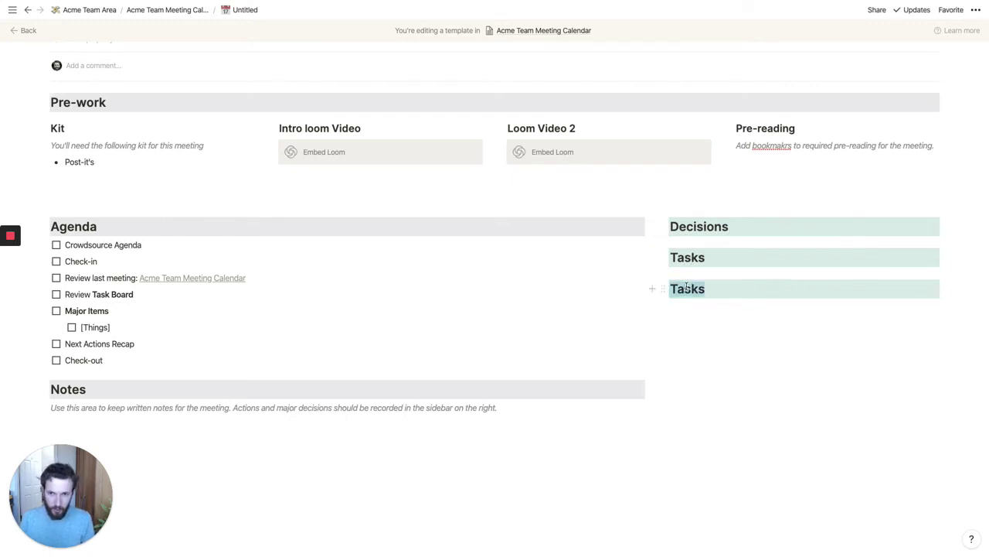
pyautogui.doubleClick(688, 287)
pyautogui.write('Meta')
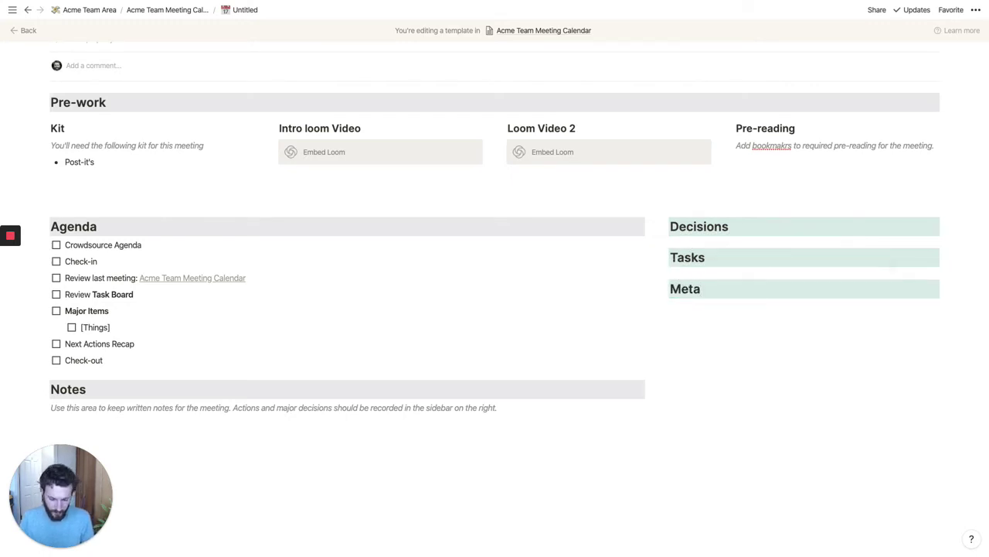
pyautogui.hotkey('ctrl', 'd')
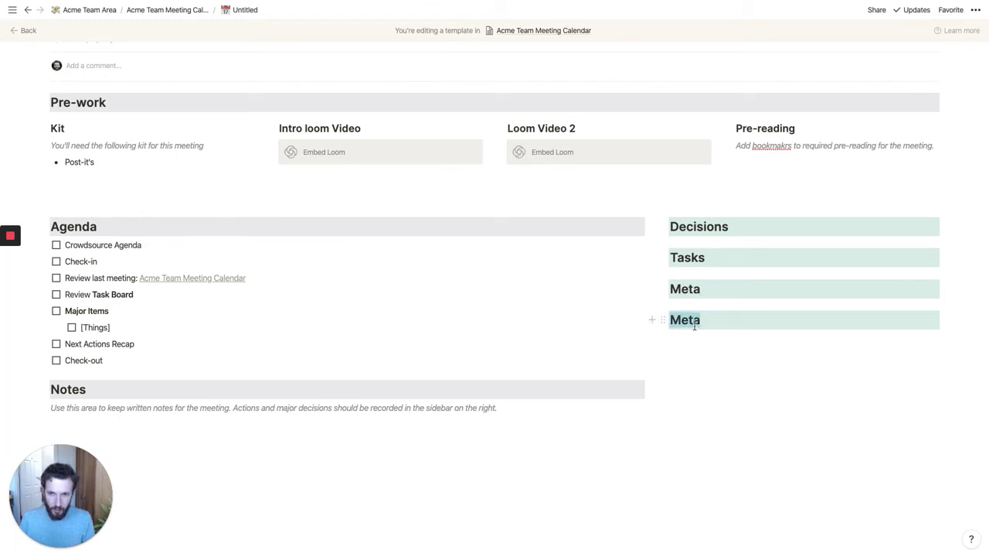
pyautogui.doubleClick(694, 325)
pyautogui.write('Guidelines')
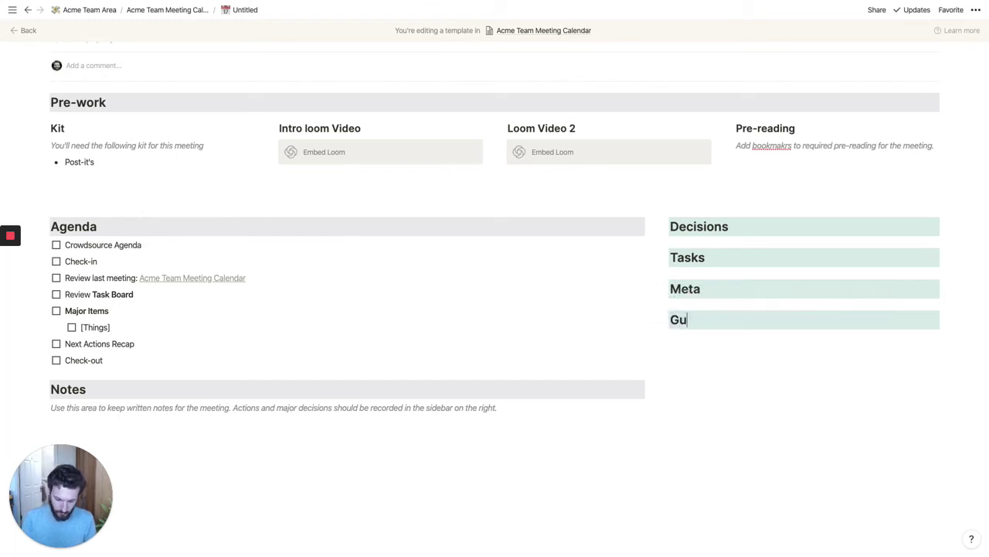
# - Give the Meta heading a yellow background
pyautogui.click(664, 291)
pyautogui.moveTo(625, 344)
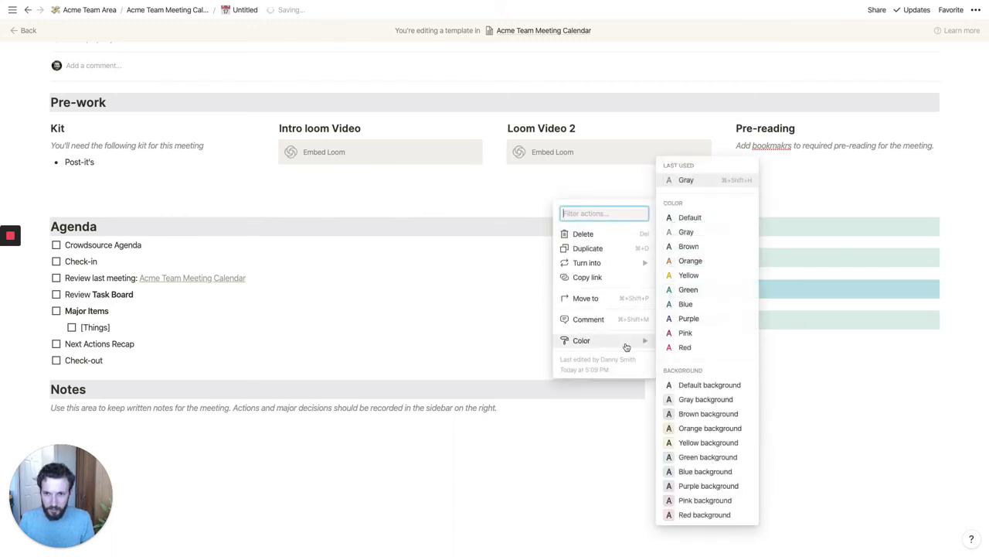
pyautogui.click(687, 442)
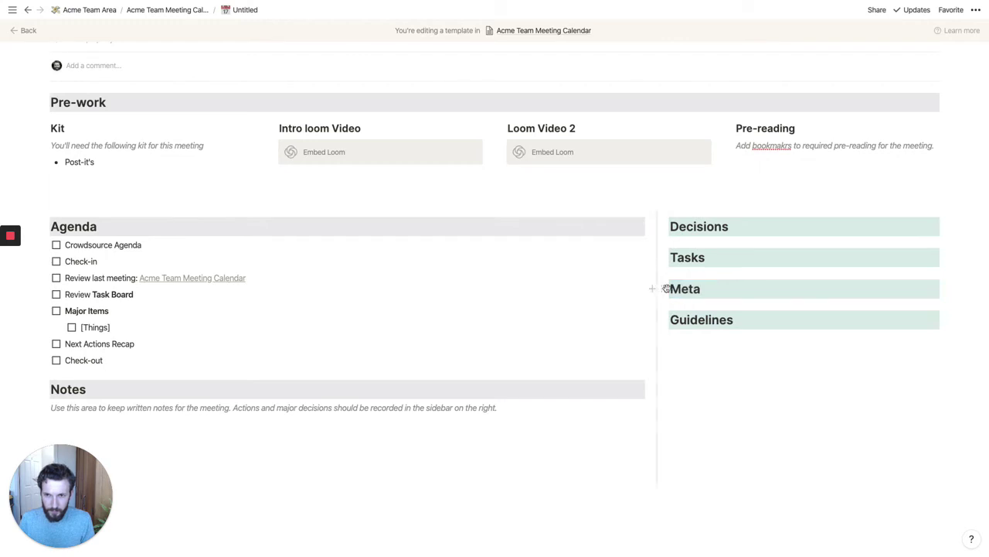
pyautogui.click(664, 289)
pyautogui.moveTo(621, 344)
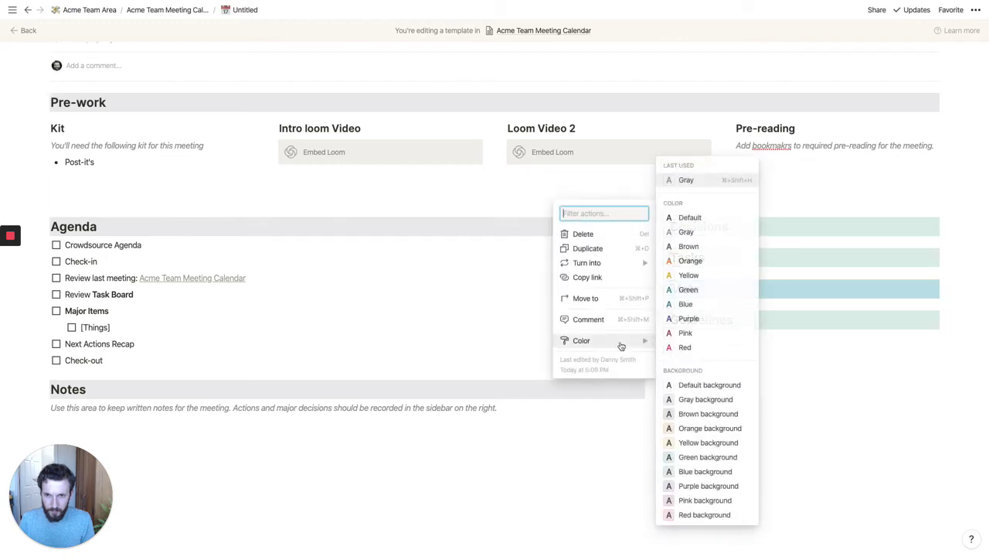
pyautogui.click(698, 442)
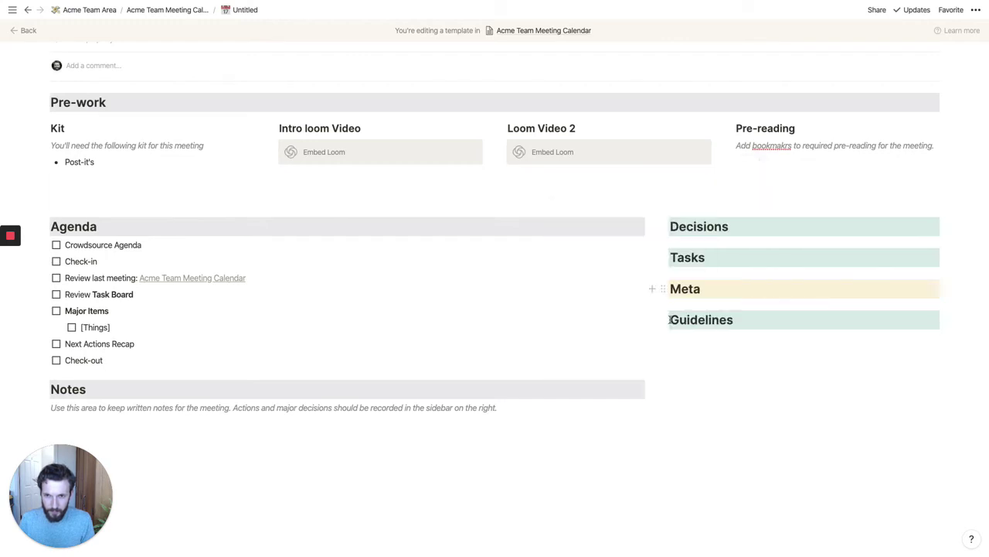
pyautogui.click(663, 320)
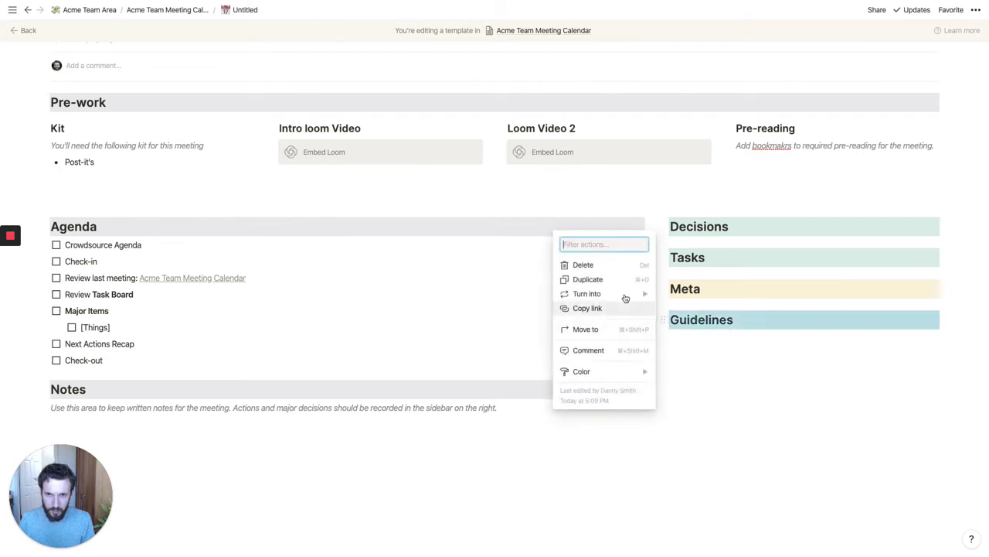
pyautogui.moveTo(620, 373)
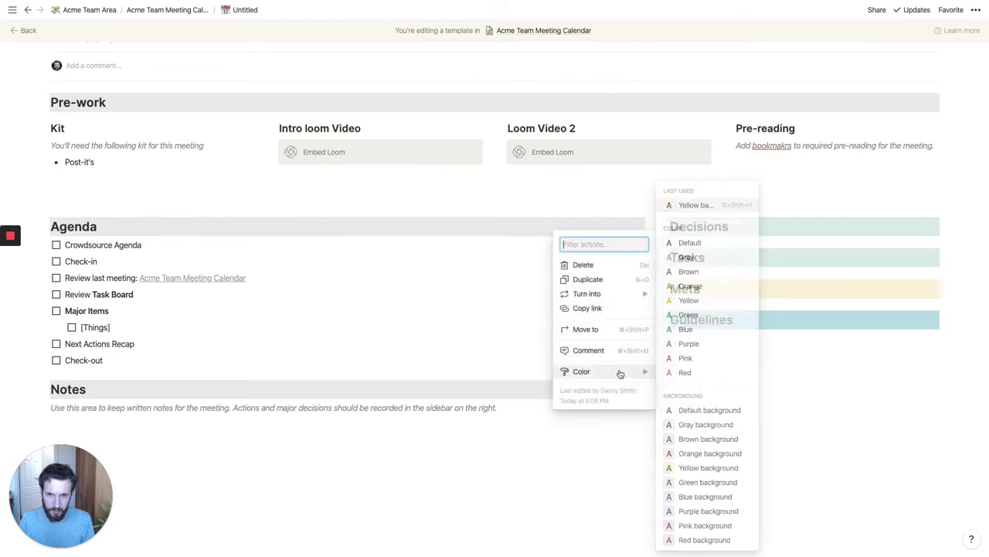
pyautogui.click(688, 300)
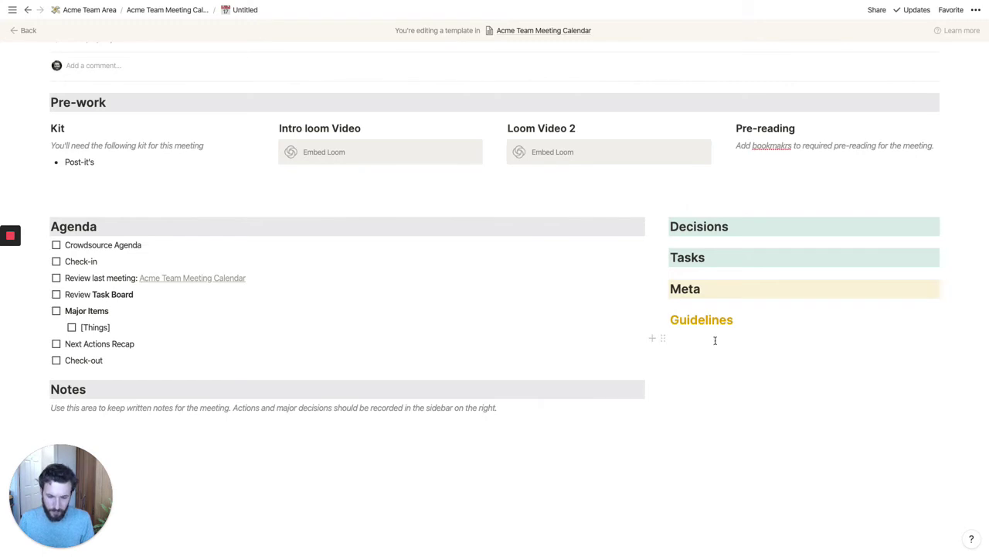
pyautogui.hotkey('ctrl', 'z')
# - Open the block actions for the Guidelines heading
pyautogui.click(665, 319)
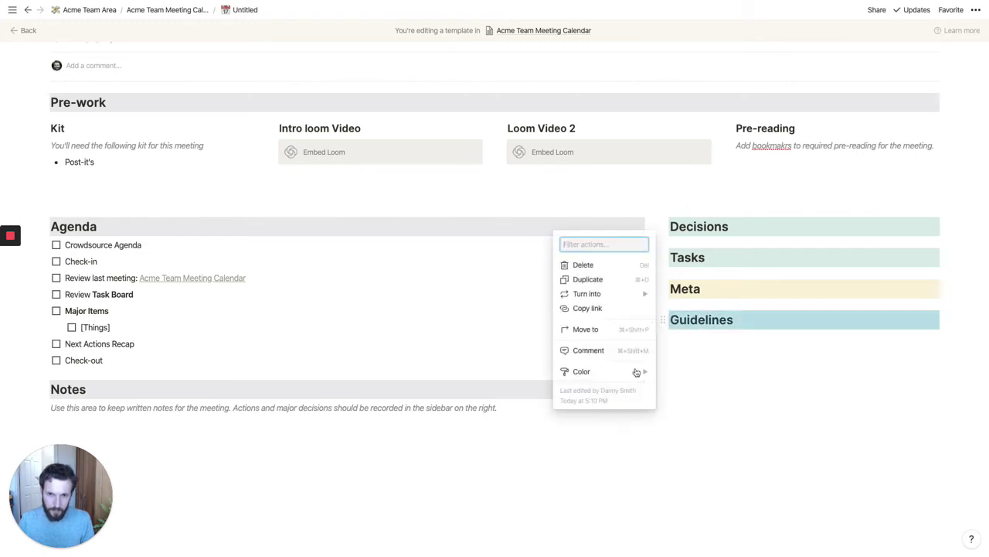
# - Give the Guidelines heading a yellow background
pyautogui.moveTo(637, 374)
pyautogui.click(710, 468)
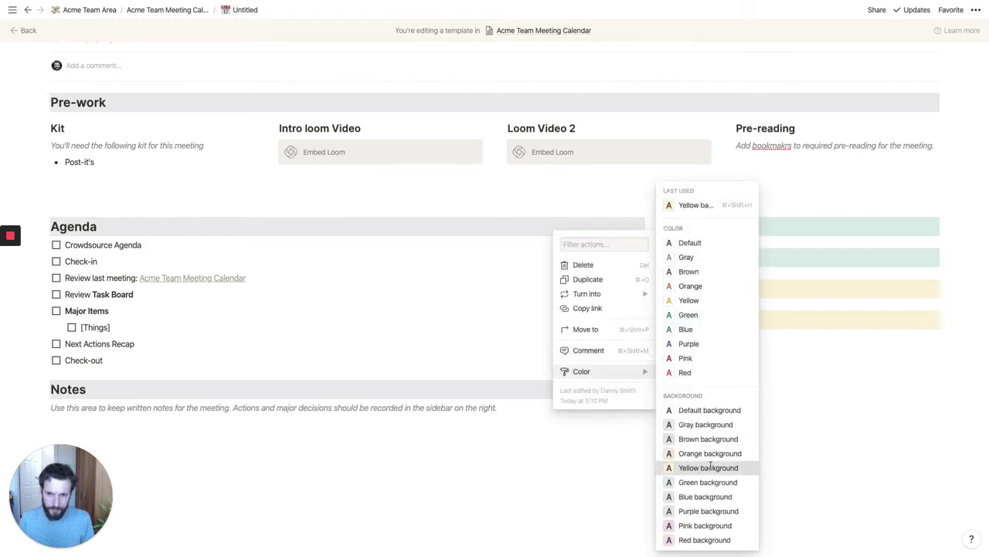
pyautogui.click(819, 345)
# - Under Meta, add the italic line "If the meeting was recorded, upload it here." followed by an empty video embed block
pyautogui.click(744, 302)
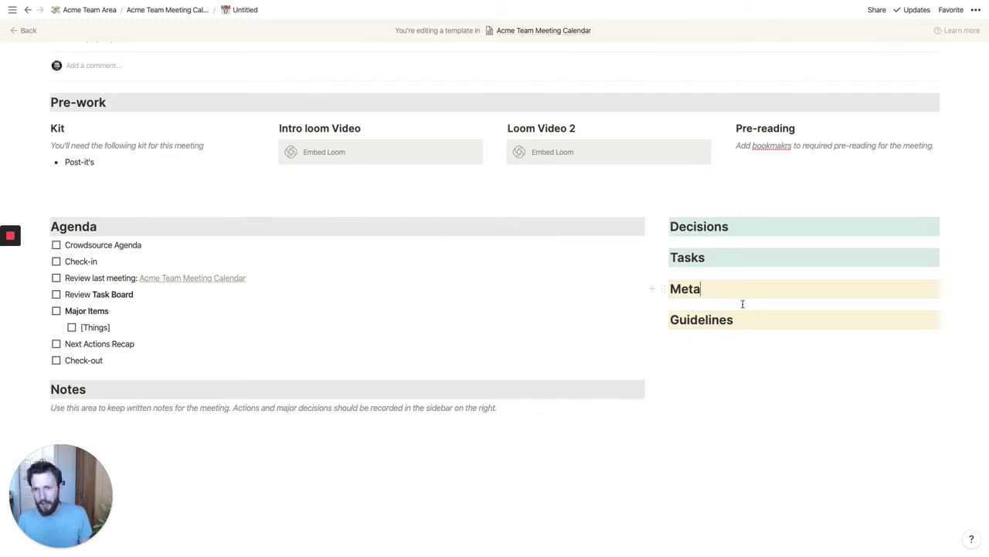
pyautogui.press('Return')
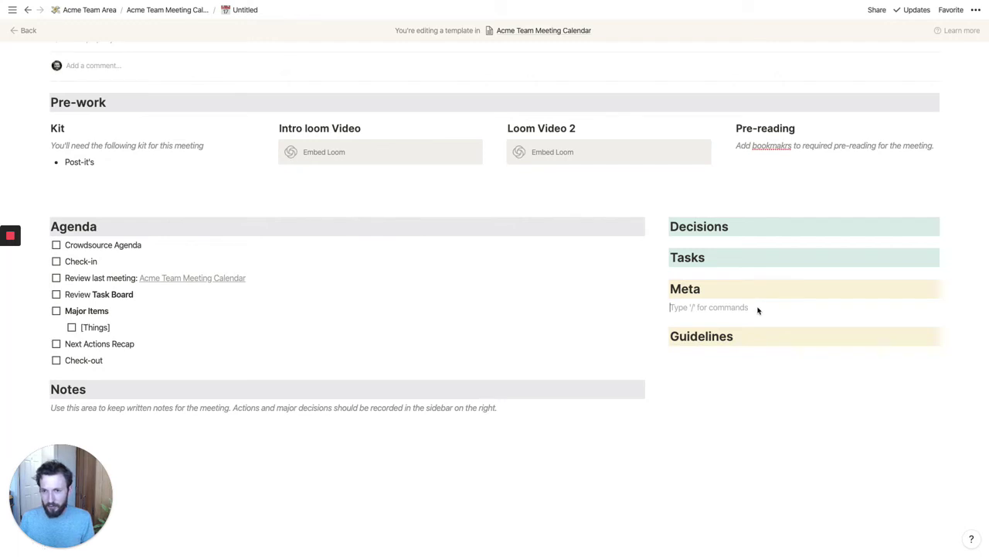
pyautogui.write('If the meeting was recorded, upload it here.')
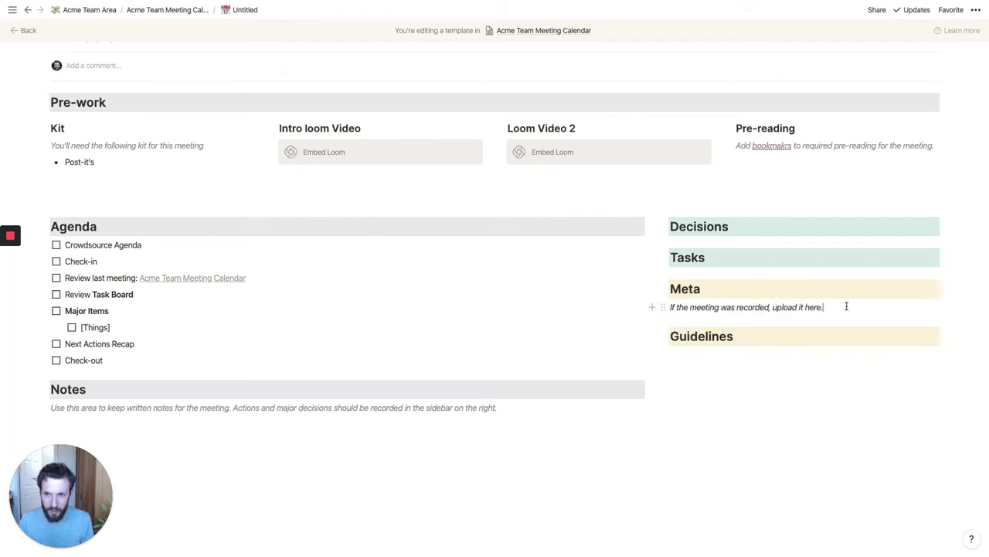
pyautogui.press('Return')
pyautogui.write('/video')
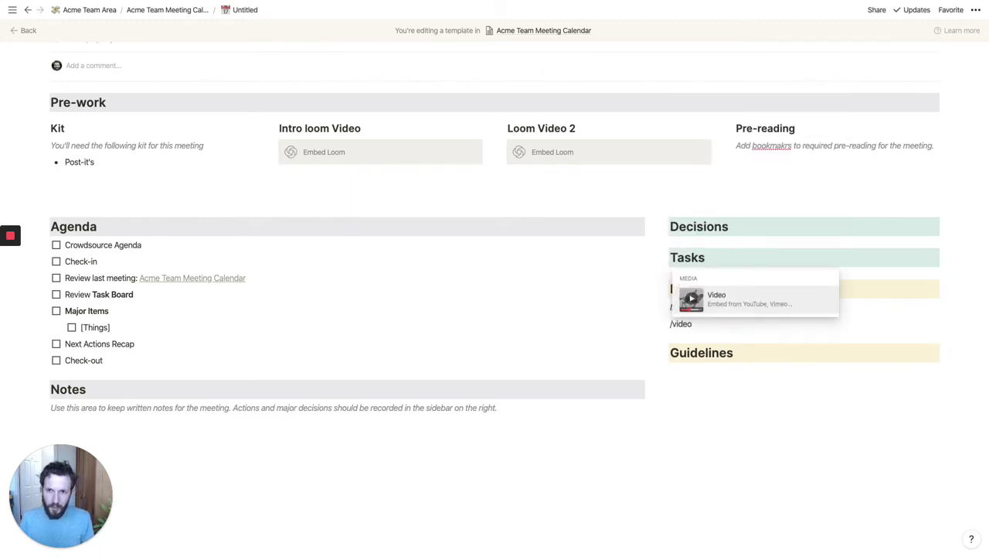
pyautogui.press('Return')
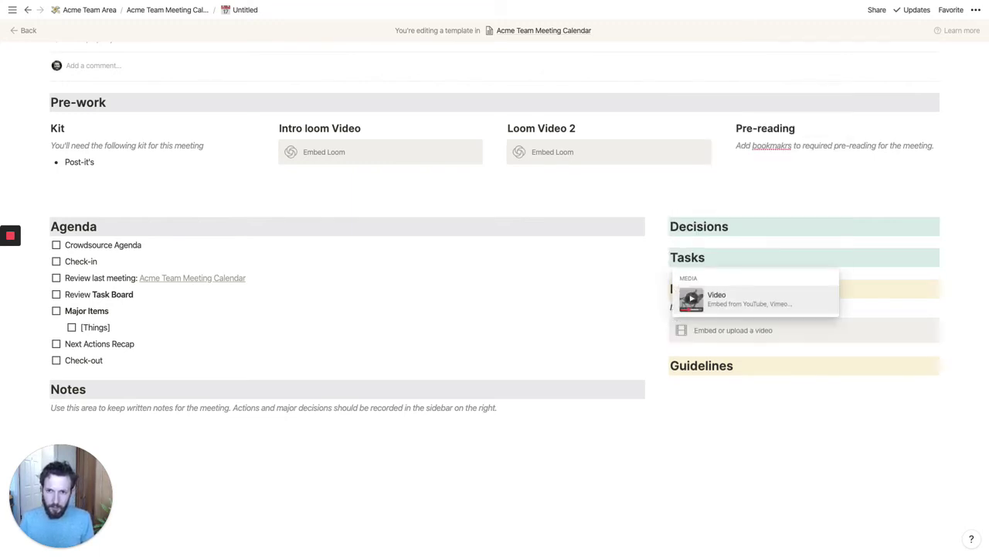
pyautogui.click(770, 308)
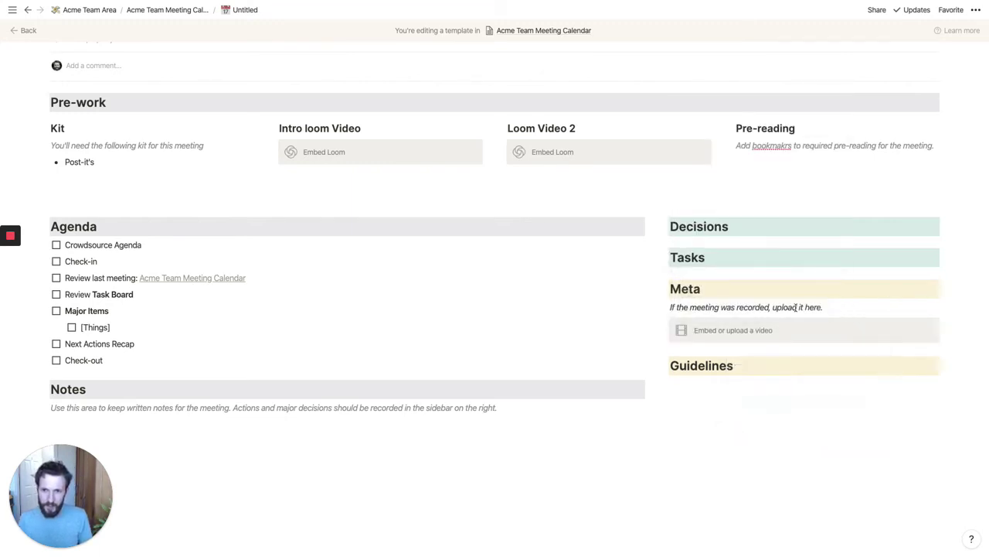
# - Set the text color of the recording upload note under Meta to gray
pyautogui.click(664, 308)
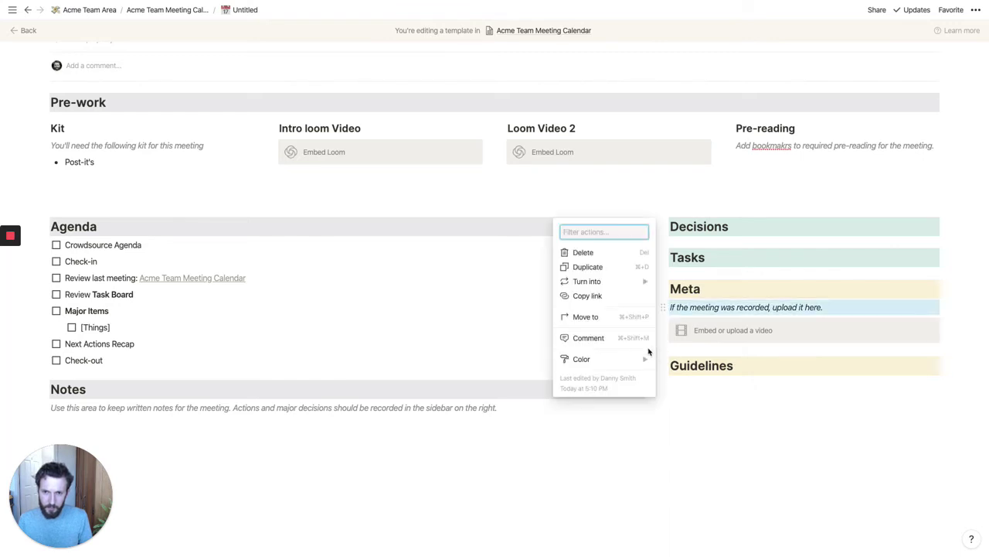
pyautogui.moveTo(642, 357)
pyautogui.click(685, 250)
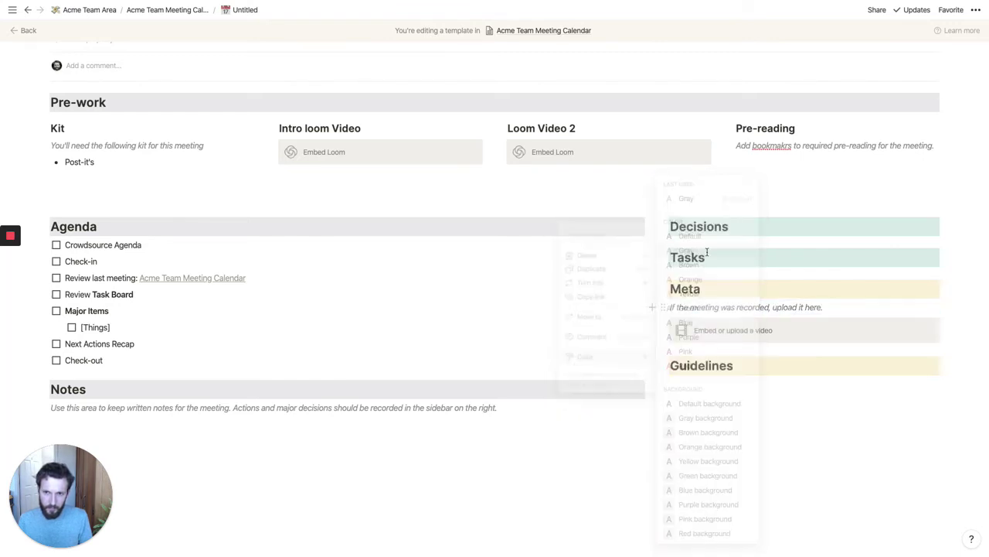
# - Below the video block, insert a "Facilitator post-meeting checklist:" with to-dos for tidying notes, moving tasks, uploading the Zoom recording and creating the next regular meeting
pyautogui.click(761, 425)
pyautogui.press('Up')
pyautogui.press('Return')
pyautogui.press('Up')
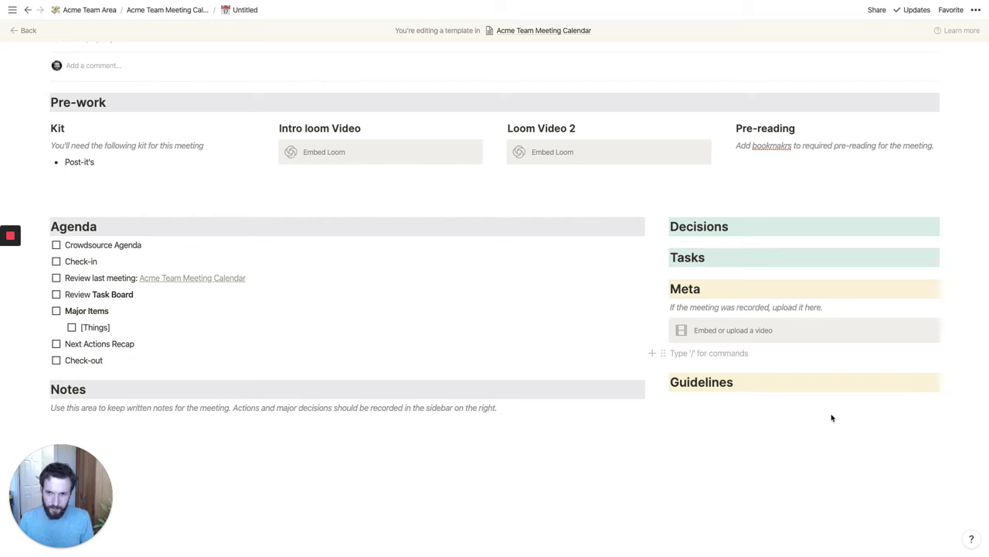
pyautogui.hotkey('ctrl', 'z')
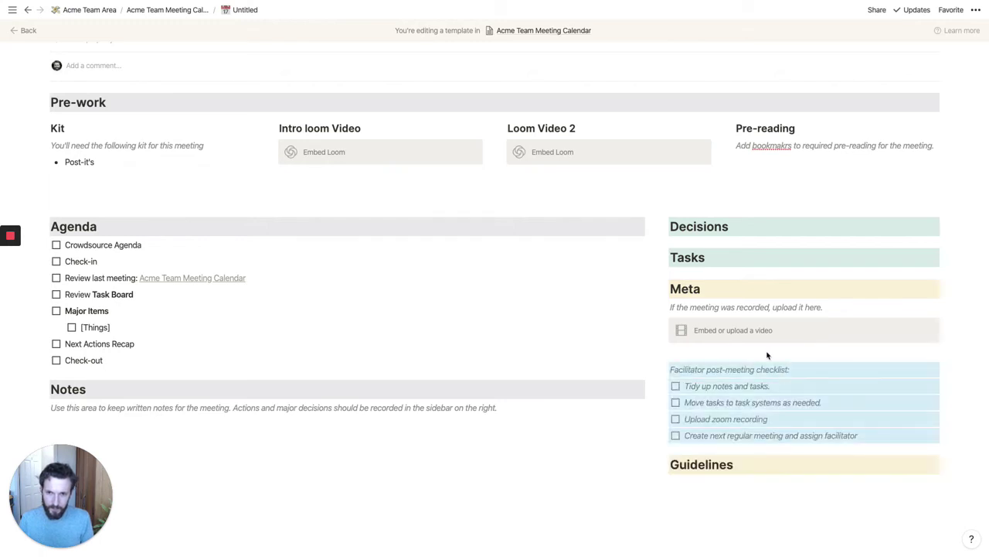
pyautogui.press('BackSpace')
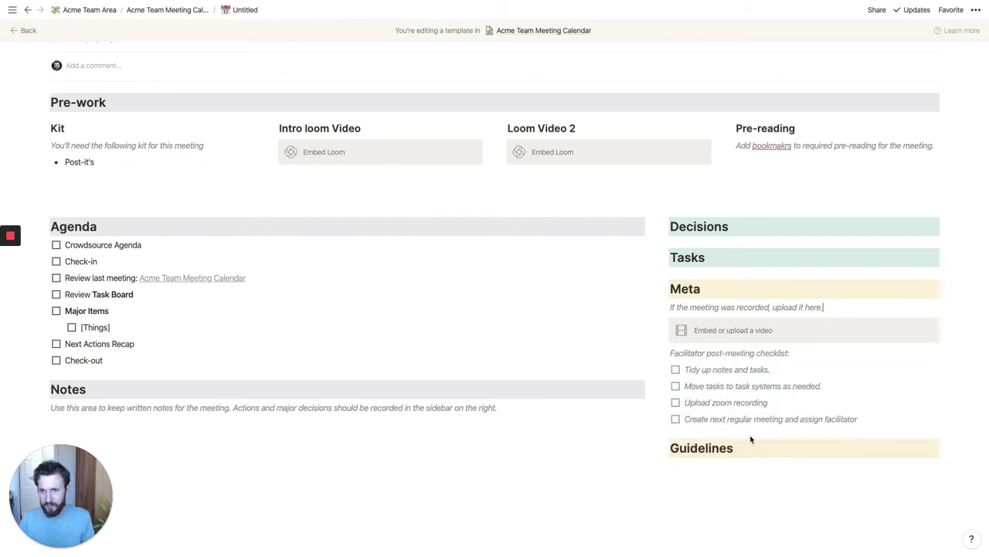
pyautogui.press('Down')
pyautogui.press('Down')
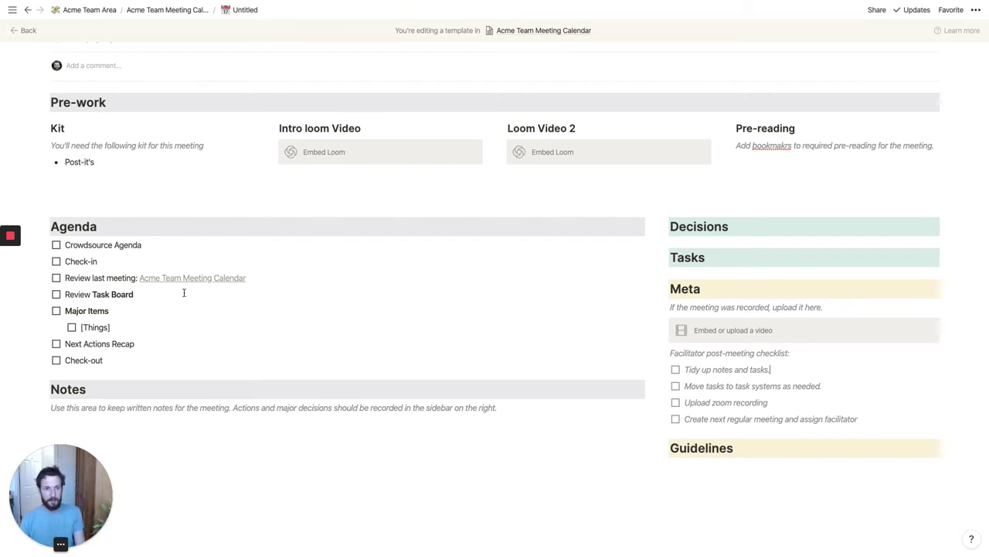
# - Add the to-do "Agree next week's facilitator." after Next Actions Recap in the Agenda, with facilitator spelled correctly
pyautogui.click(165, 344)
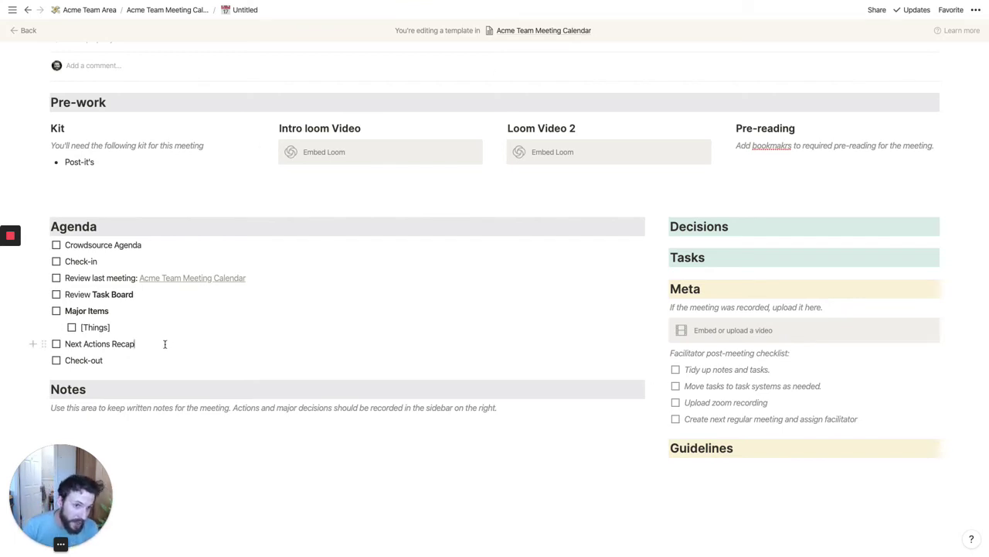
pyautogui.press('Return')
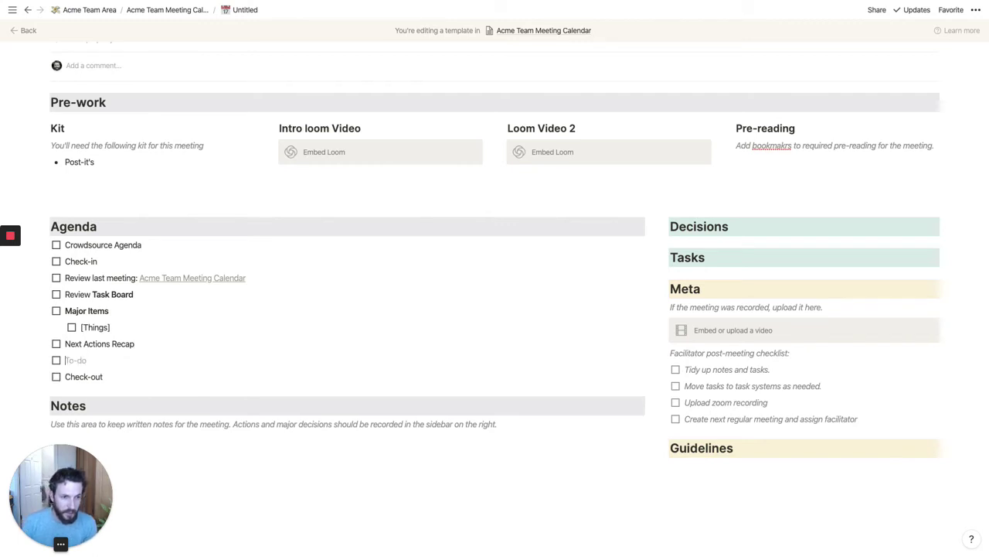
pyautogui.write('Agree')
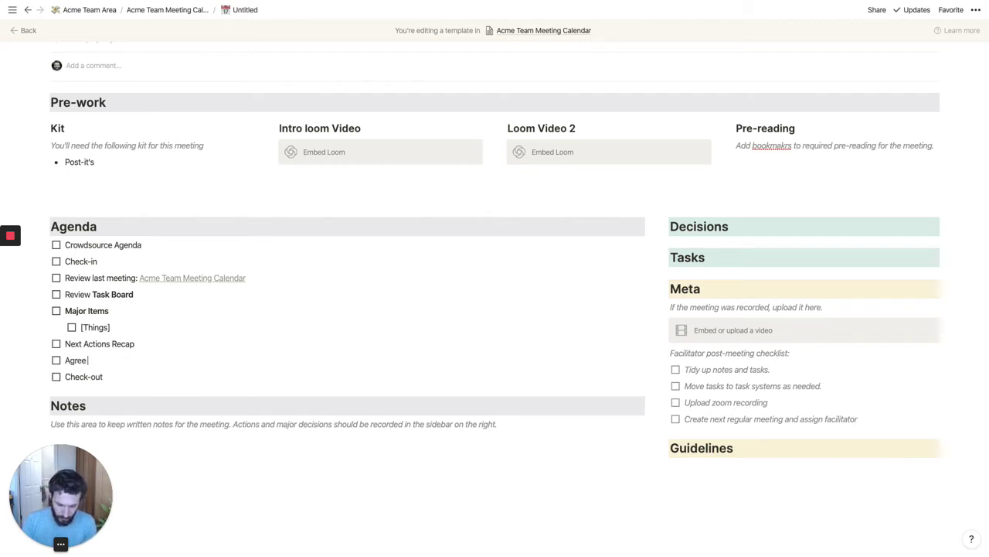
pyautogui.write(' next wee')
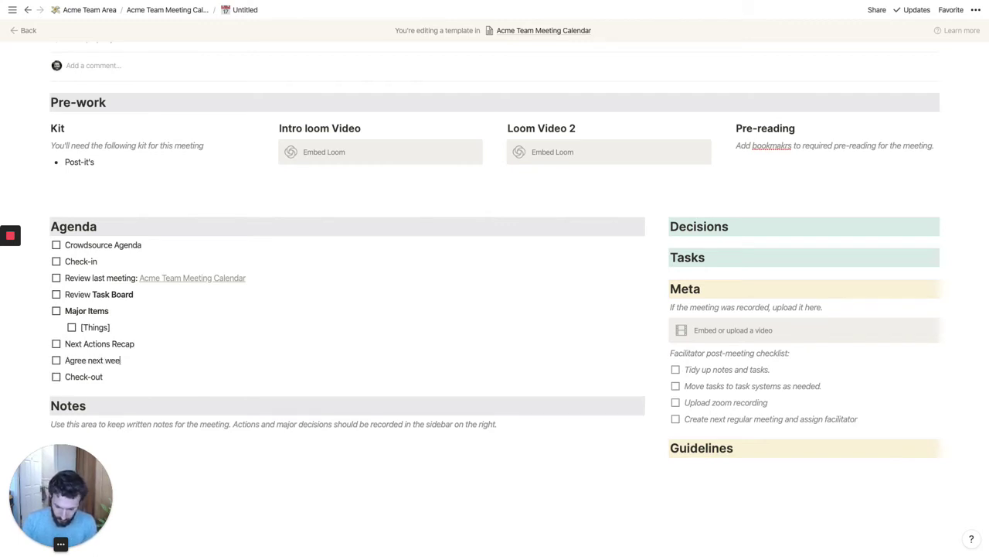
pyautogui.write("k's facci")
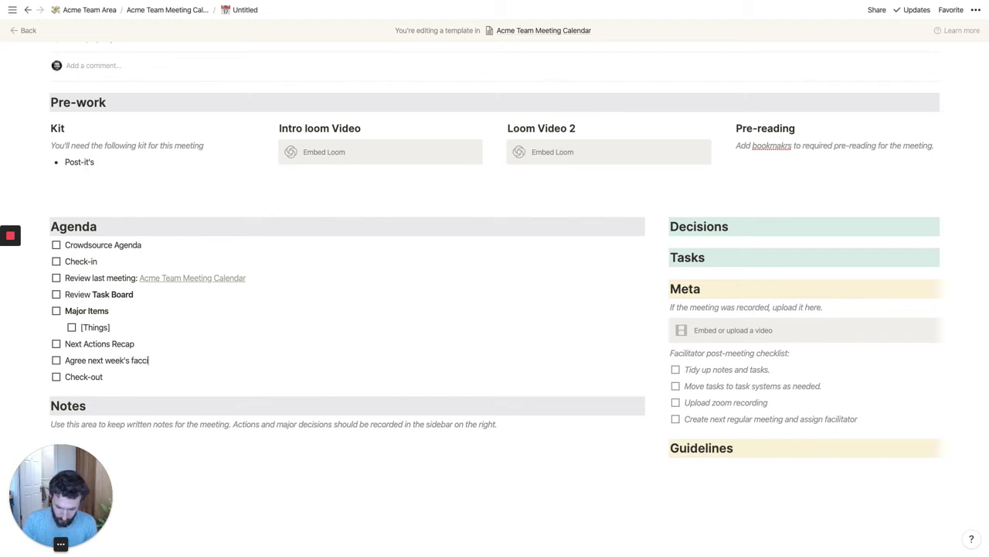
pyautogui.write('litator.')
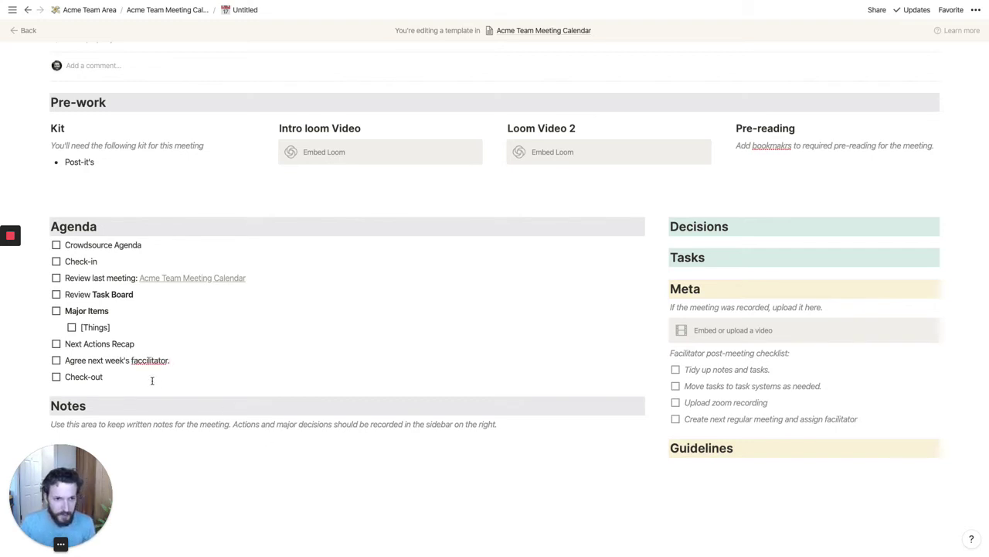
pyautogui.rightClick(151, 360)
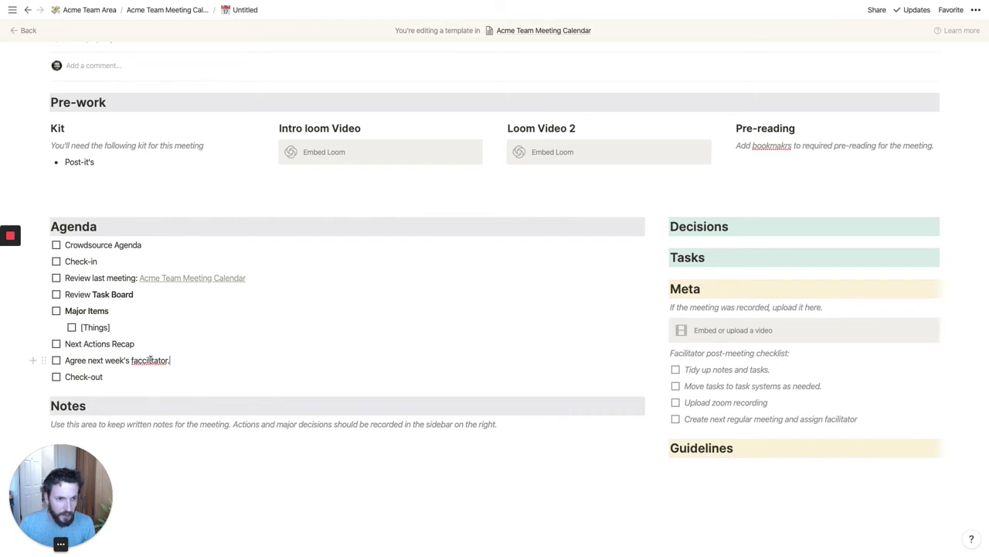
pyautogui.click(154, 369)
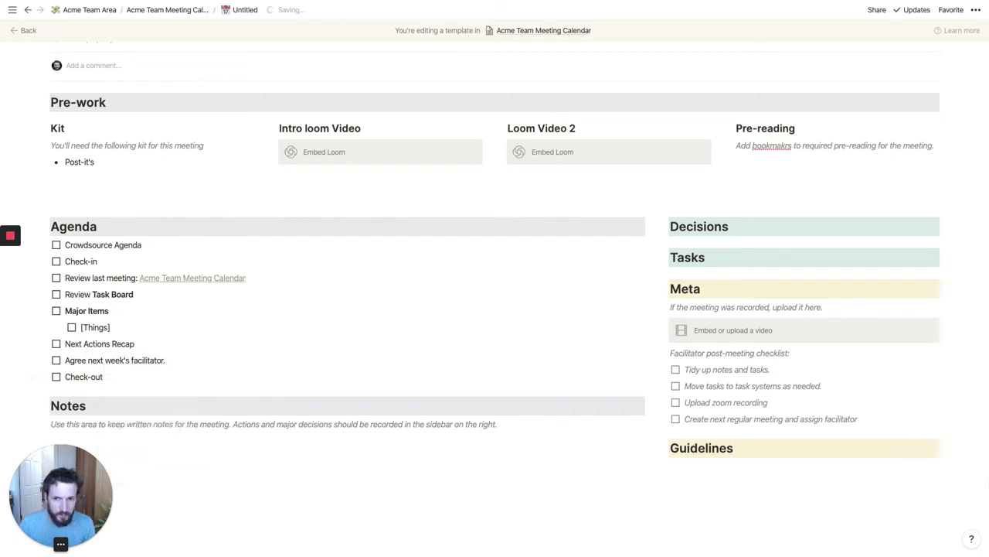
# - Add a numbered list under Guidelines: 'Swordfish' for going offtrack, safe space, attendance, raising hands, clear action items with deadlines, and no cell phones or other programs
pyautogui.click(787, 479)
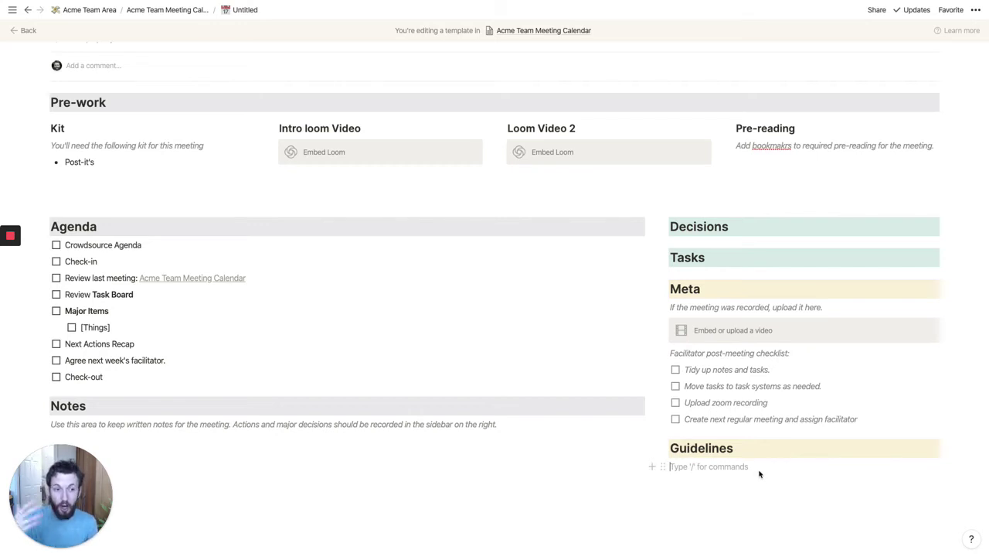
pyautogui.write("'Swordfish' for when we get offtrack Safe space All in attendance, inform if you cannot attend Raise your hand Clear action items with deadlines")
pyautogui.press('BackSpace')
pyautogui.scroll(-2, 760, 473)
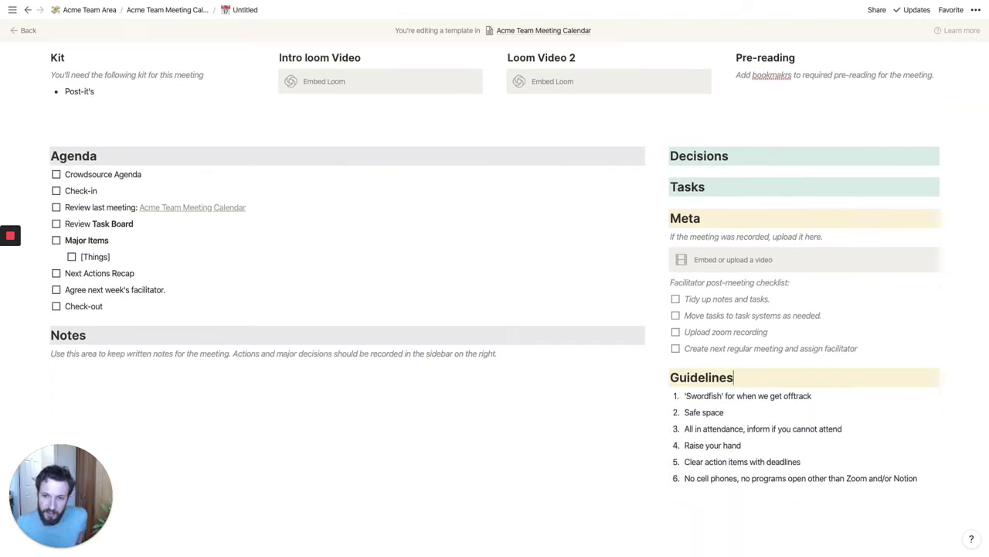
pyautogui.doubleClick(712, 397)
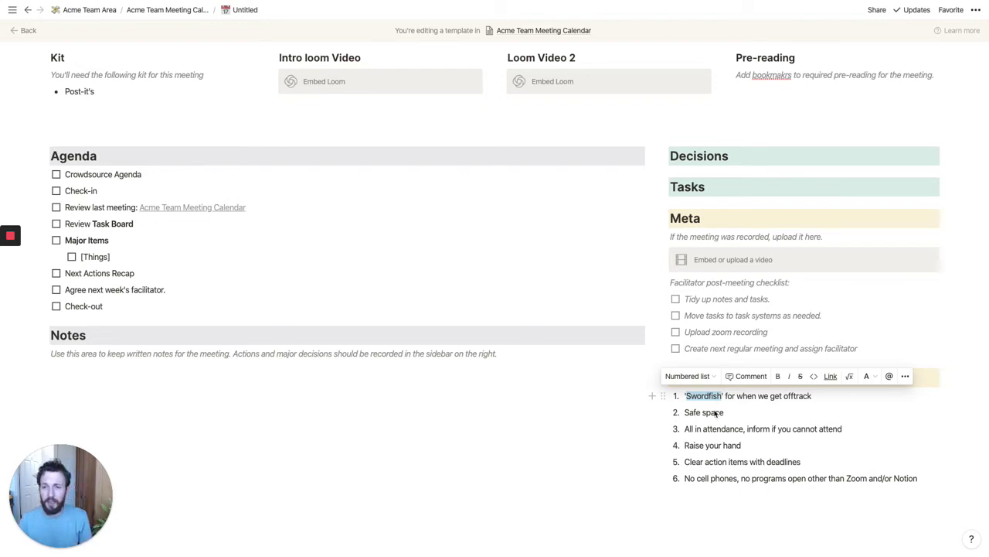
pyautogui.click(731, 413)
pyautogui.moveTo(848, 433); pyautogui.dragTo(695, 431)
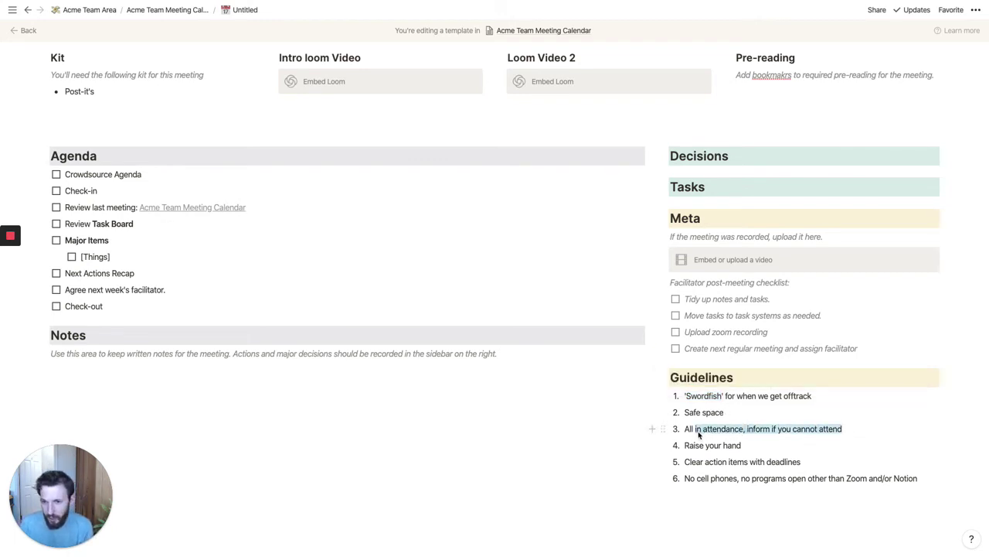
pyautogui.click(755, 445)
pyautogui.click(756, 463)
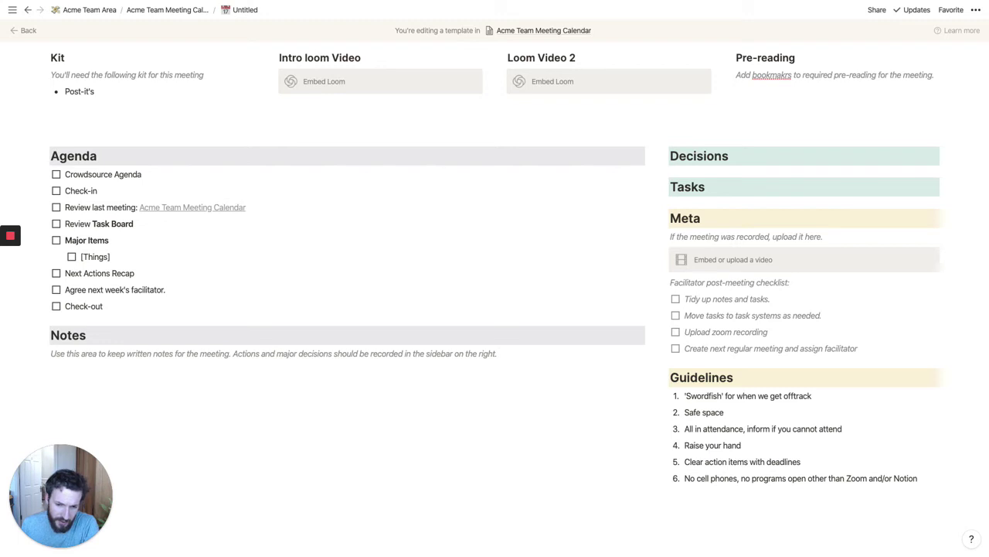
# - Add an empty to-do item under the Tasks heading
pyautogui.click(777, 200)
pyautogui.press('Return')
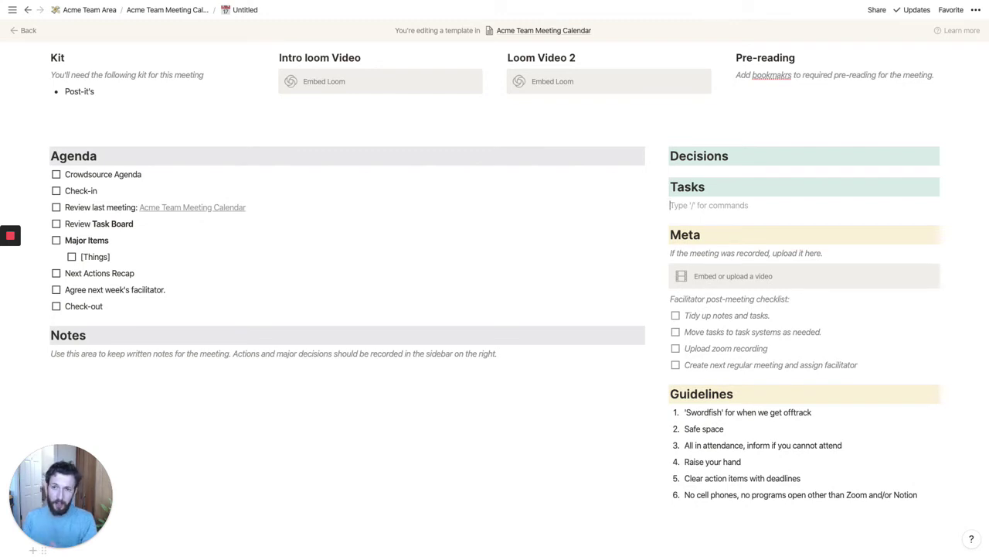
pyautogui.write('[]')
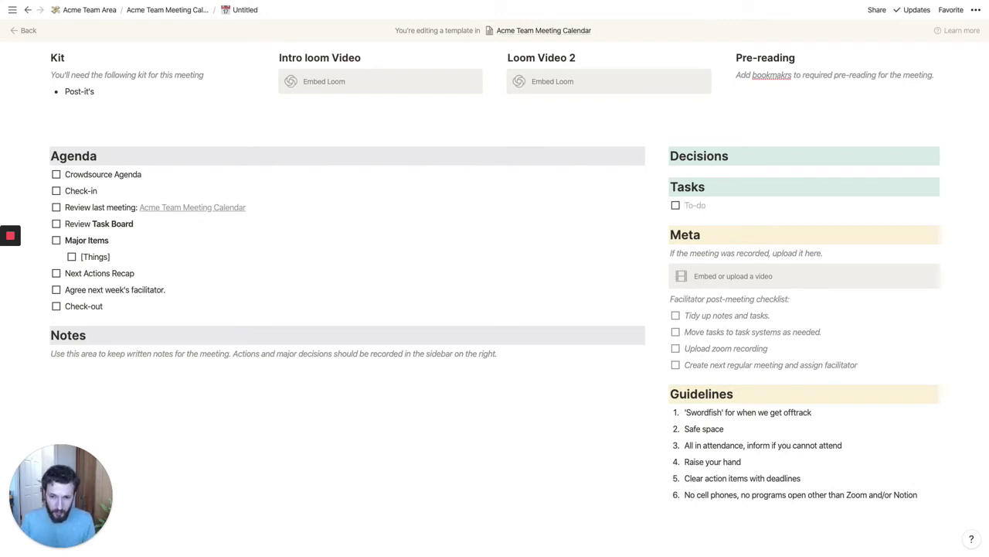
pyautogui.write('Remember to do t')
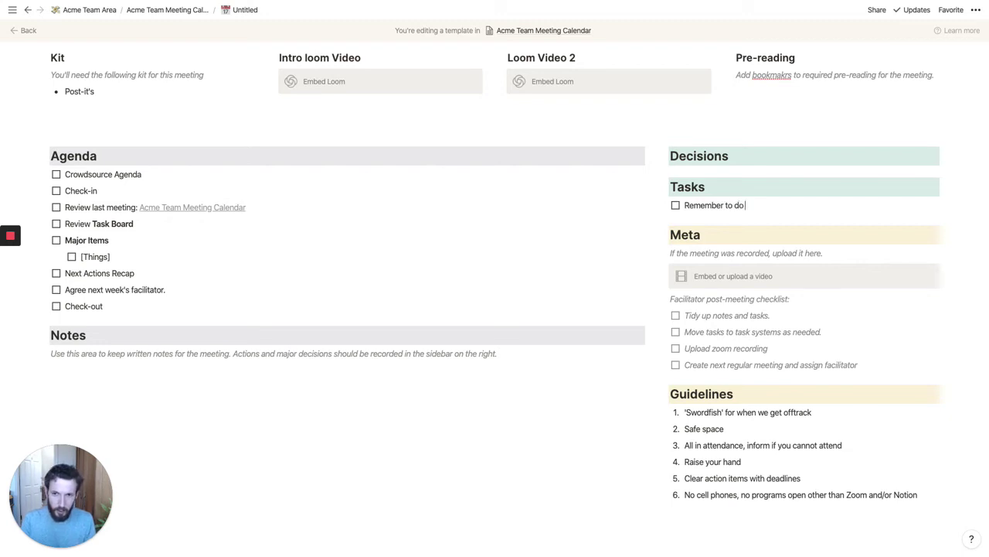
pyautogui.press('BackSpace')
pyautogui.press('BackSpace')
pyautogui.press('BackSpace')
pyautogui.press('BackSpace')
pyautogui.press('BackSpace')
pyautogui.press('BackSpace')
pyautogui.press('BackSpace')
pyautogui.press('BackSpace')
pyautogui.press('BackSpace')
pyautogui.press('BackSpace')
pyautogui.press('BackSpace')
pyautogui.press('BackSpace')
pyautogui.press('BackSpace')
pyautogui.press('BackSpace')
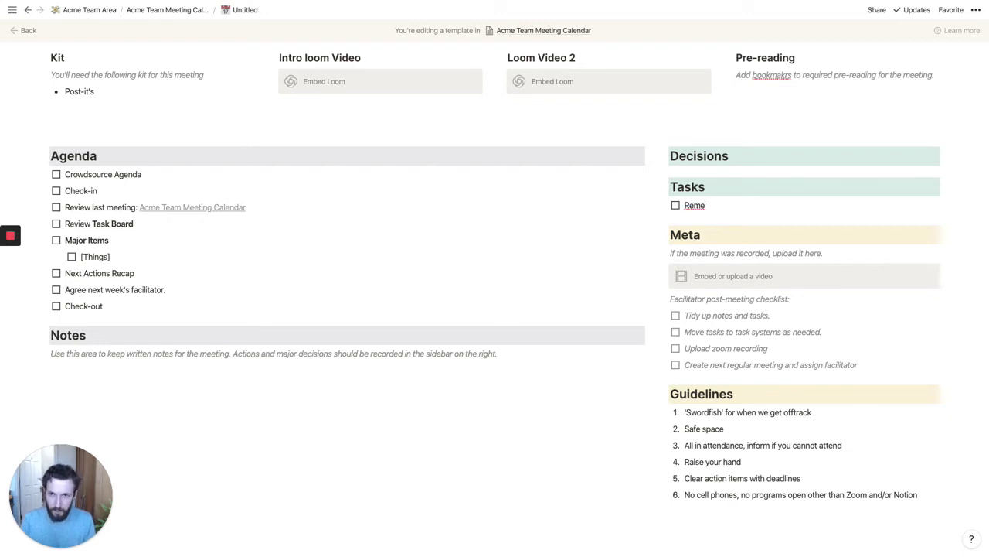
# - Fill the empty to-do under Tasks with the placeholder "XXXX -", a mention of the responsible team member, and the word "due"
pyautogui.write('XXXX')
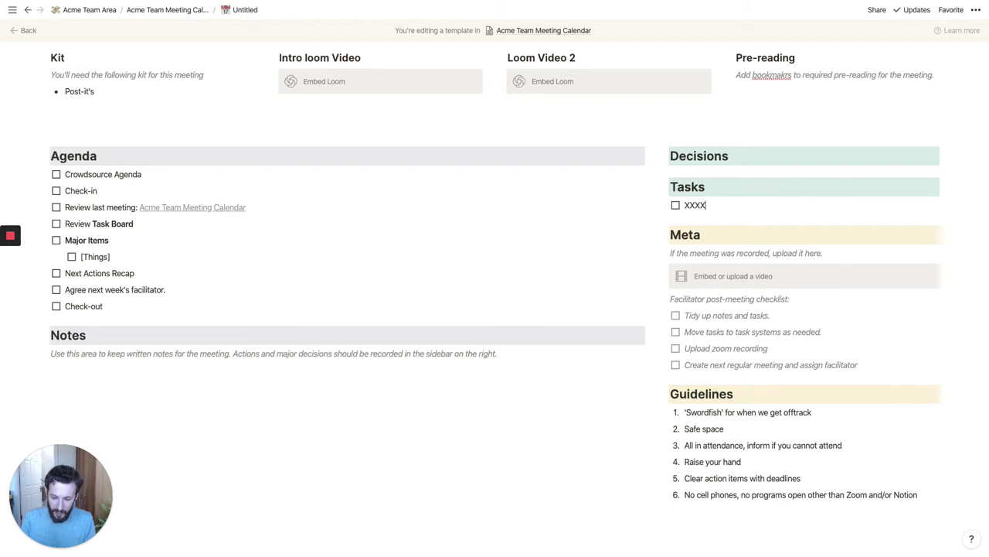
pyautogui.write(' -')
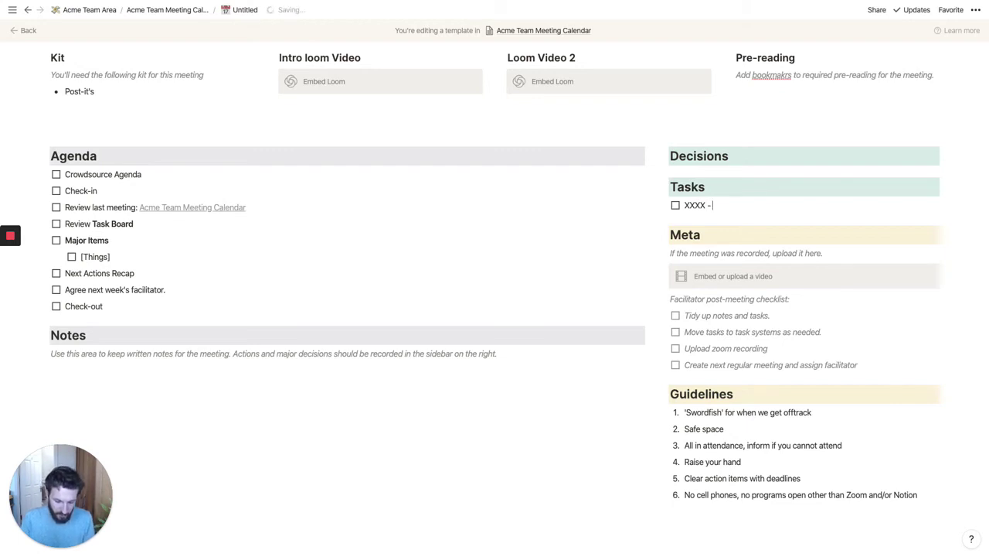
pyautogui.write(' @dann')
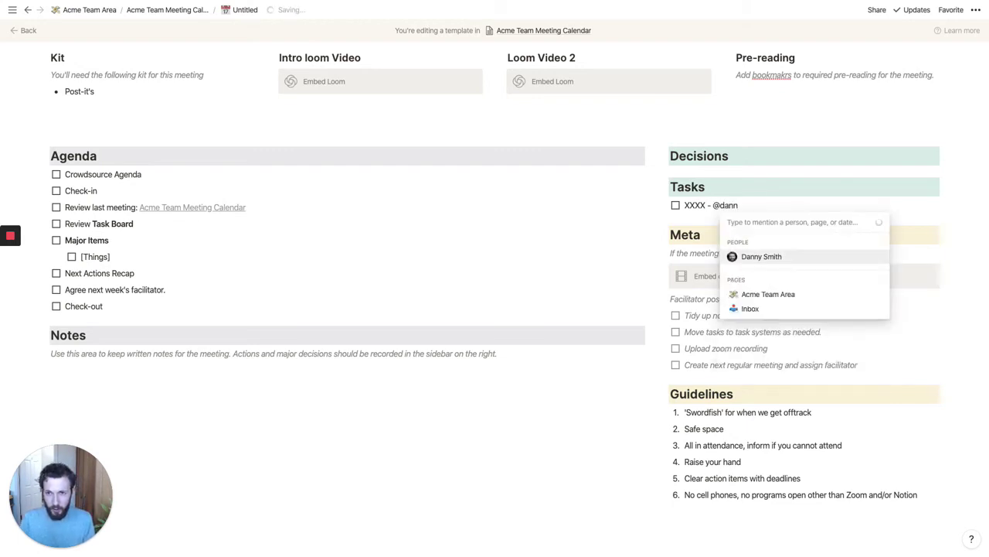
pyautogui.press('Return')
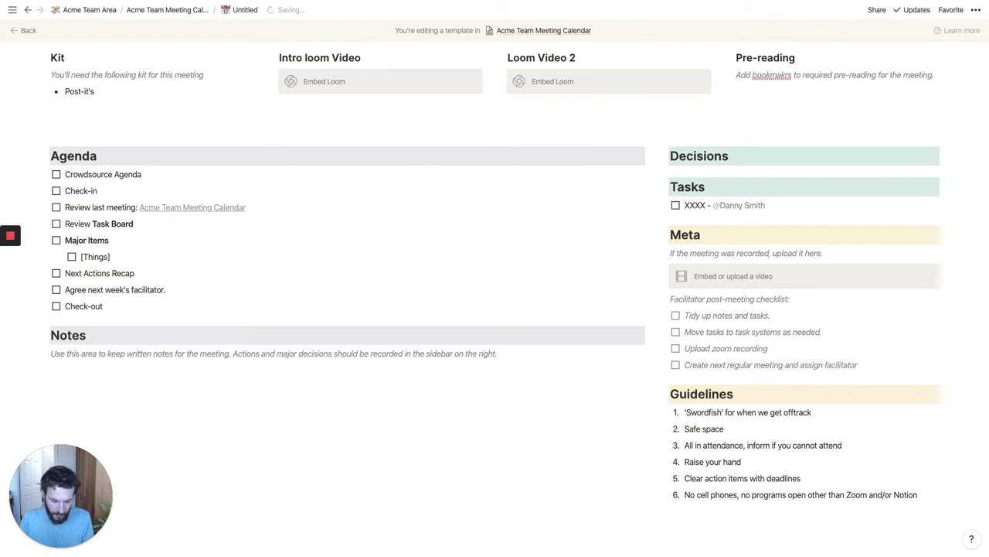
pyautogui.write('due @')
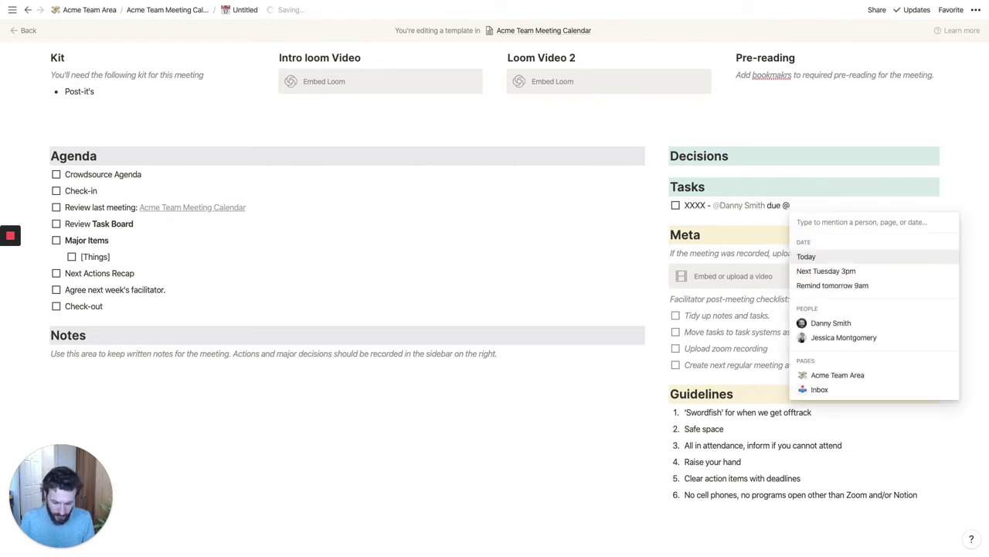
pyautogui.write('2 weeks')
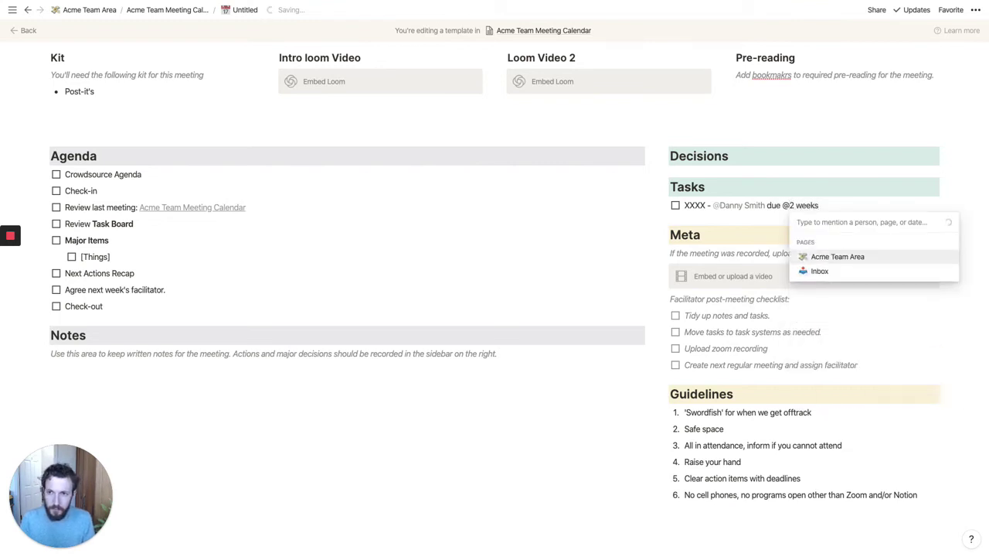
pyautogui.press('BackSpace')
pyautogui.press('BackSpace')
pyautogui.press('BackSpace')
pyautogui.press('BackSpace')
pyautogui.press('BackSpace')
pyautogui.press('BackSpace')
pyautogui.press('BackSpace')
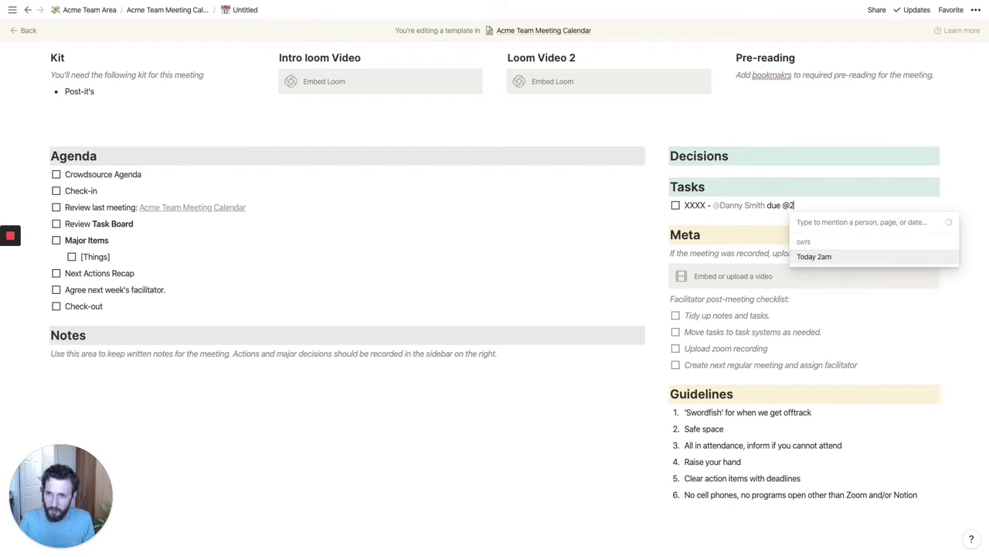
pyautogui.write('1 jul')
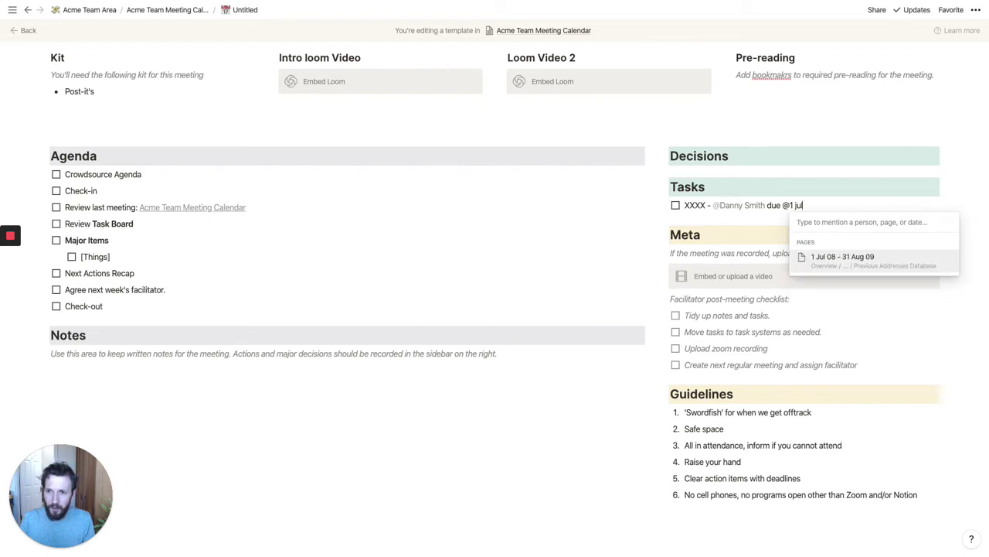
pyautogui.press('BackSpace')
pyautogui.press('BackSpace')
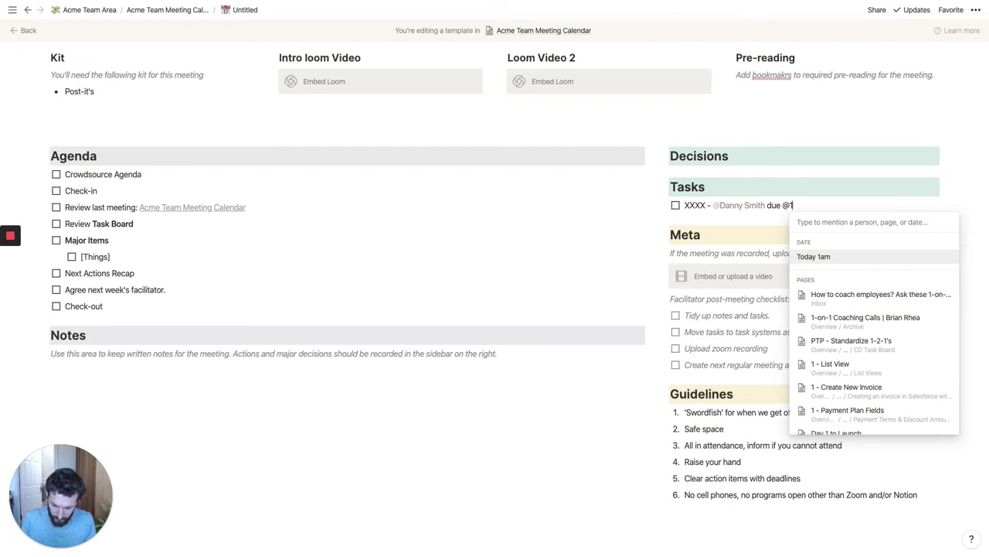
pyautogui.write('/7')
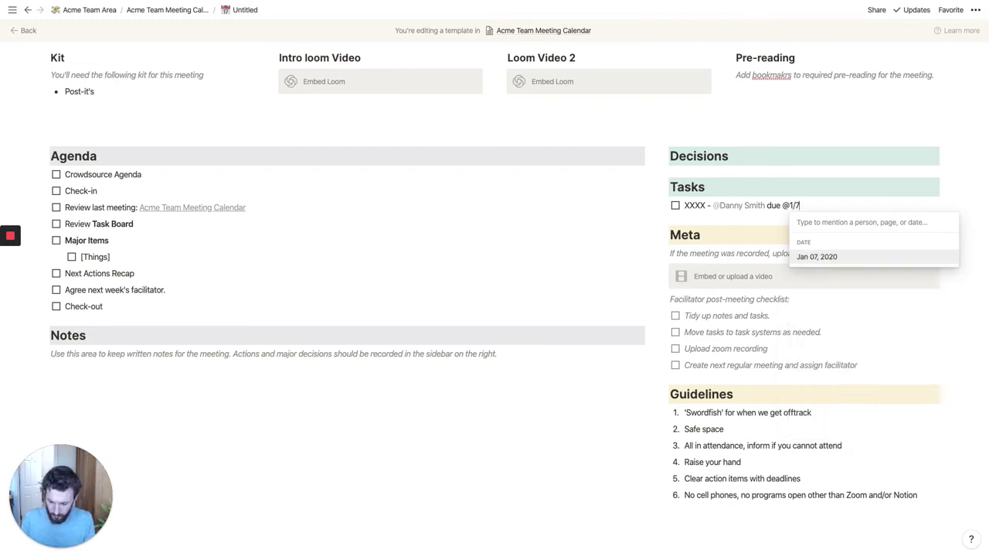
pyautogui.press('BackSpace')
pyautogui.press('BackSpace')
pyautogui.press('BackSpace')
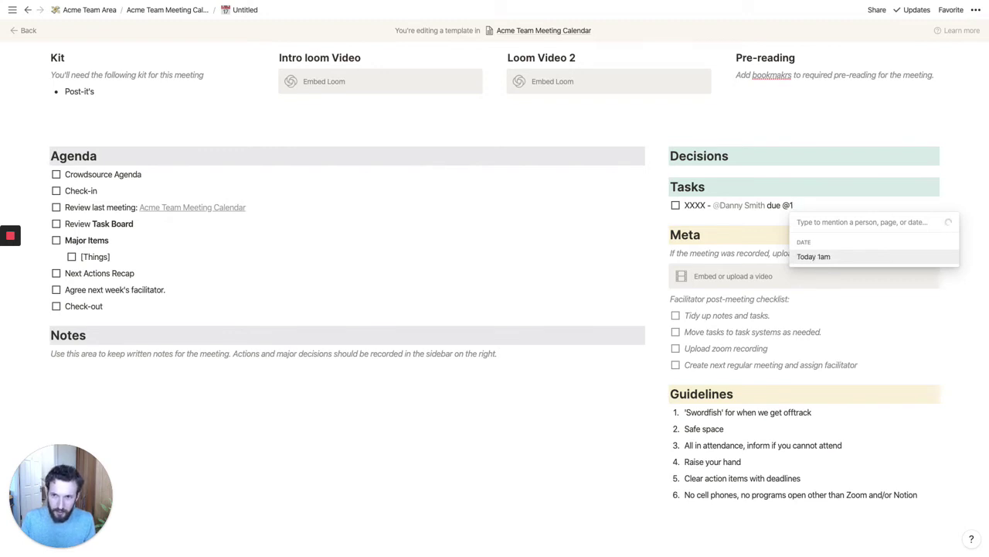
# - Complete the sample task with a due-date mention for 7/1 and check its date and reminder options
pyautogui.write('7/1')
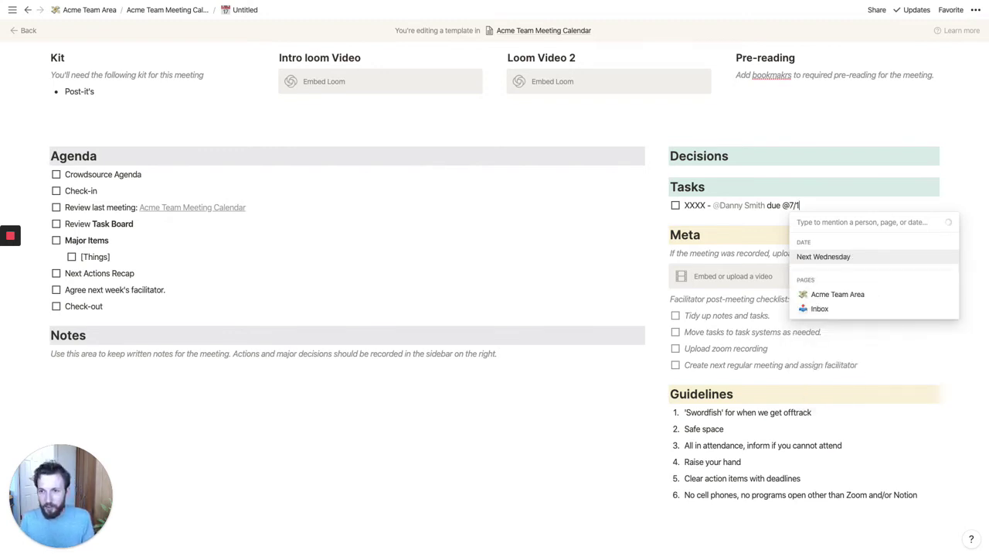
pyautogui.press('Return')
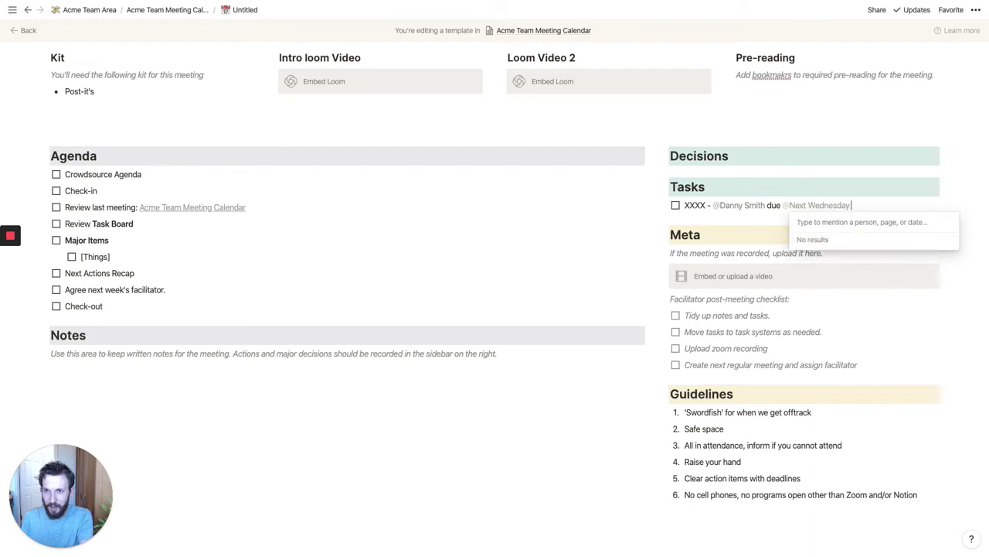
pyautogui.click(833, 206)
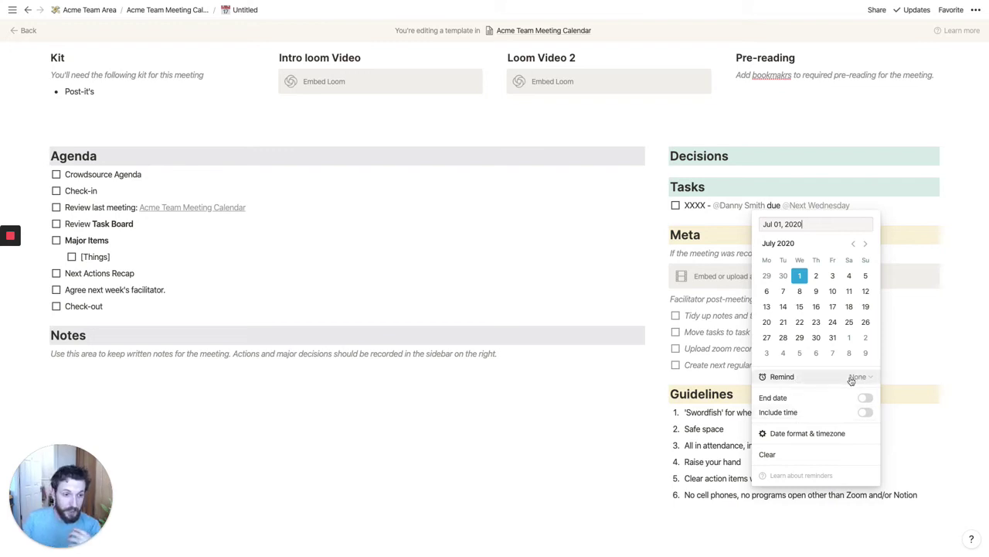
pyautogui.click(901, 208)
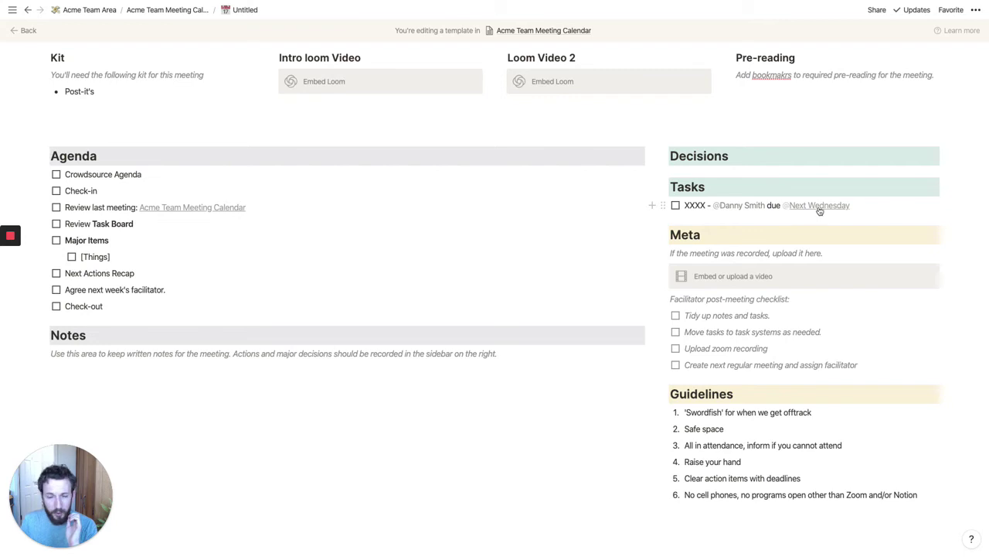
pyautogui.click(867, 205)
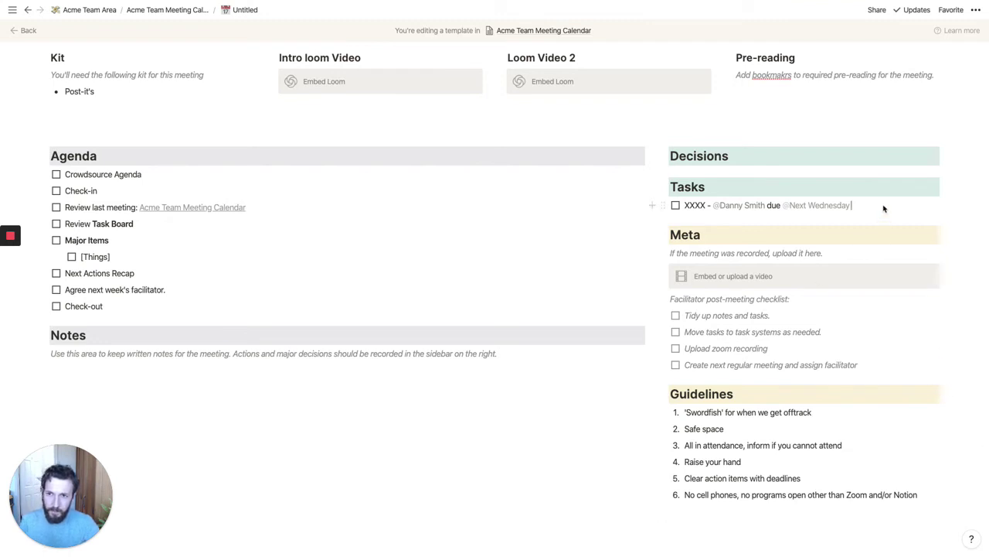
pyautogui.press('Return')
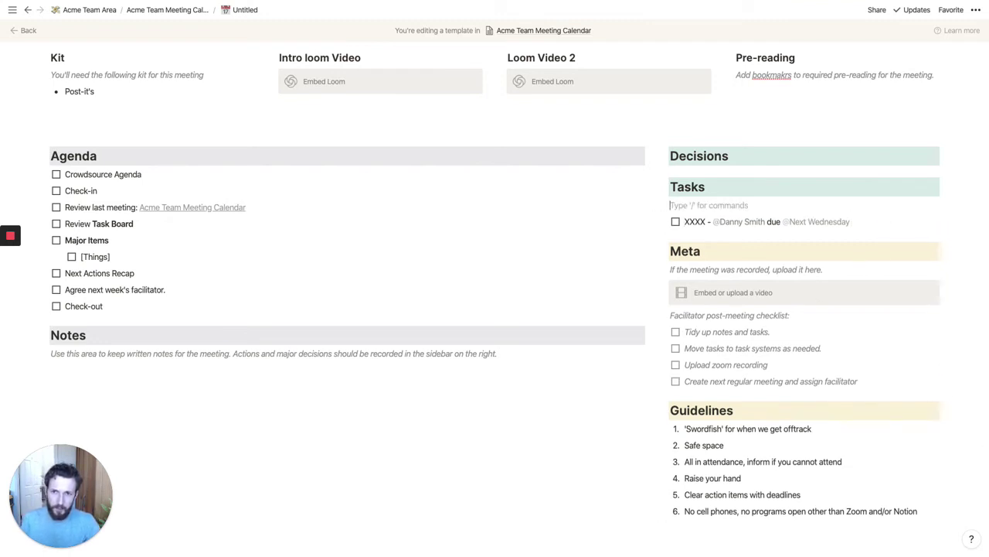
pyautogui.write('Record the meeting Actions here. Be sure to @mention people and add due dates with @date.')
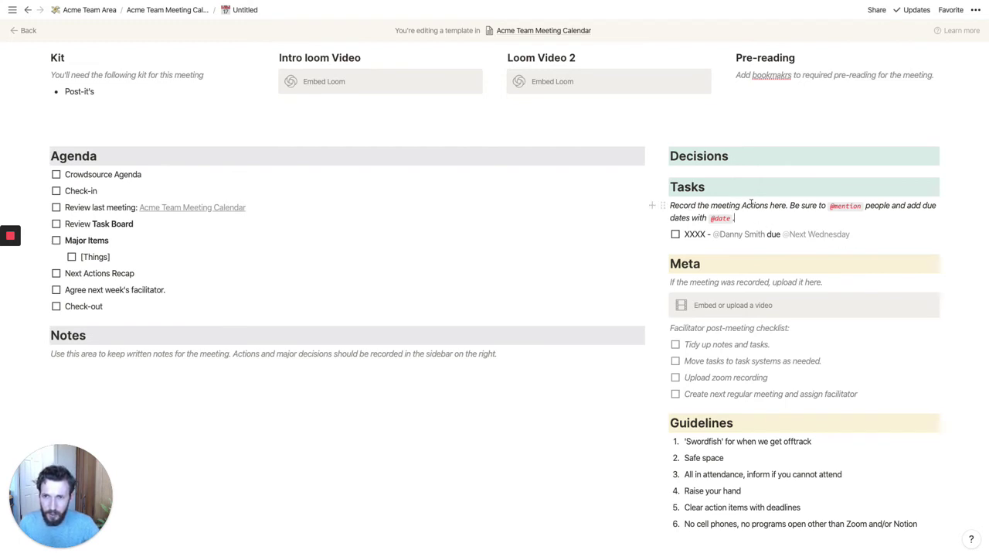
# - Set the text color of the instruction note under the Tasks heading to gray
pyautogui.moveTo(735, 218); pyautogui.dragTo(666, 205)
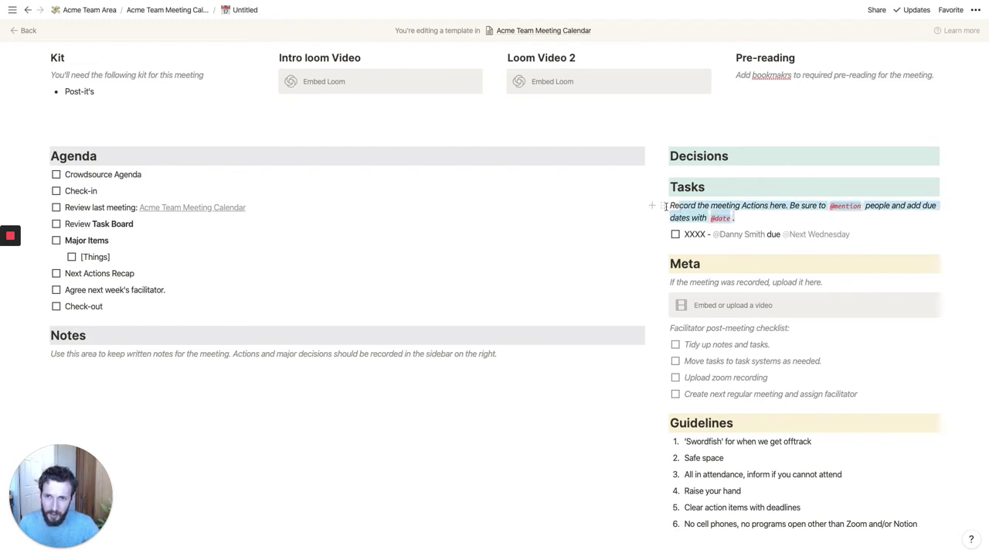
pyautogui.click(663, 206)
pyautogui.moveTo(605, 258)
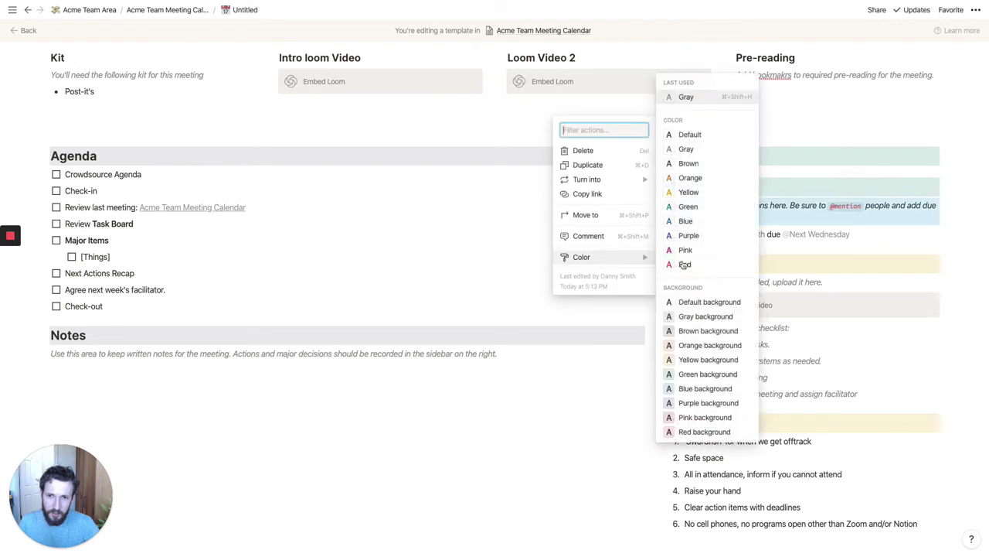
pyautogui.click(686, 149)
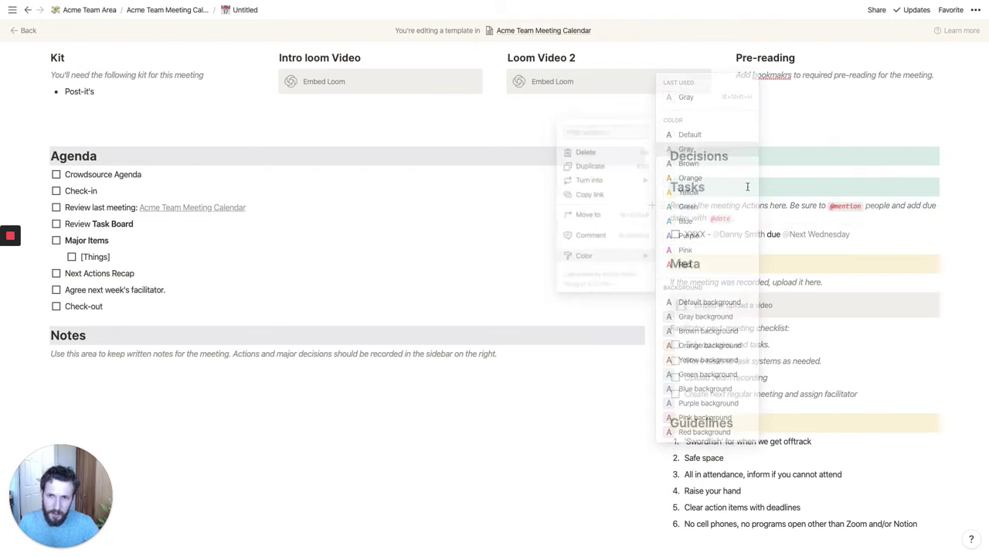
pyautogui.click(881, 235)
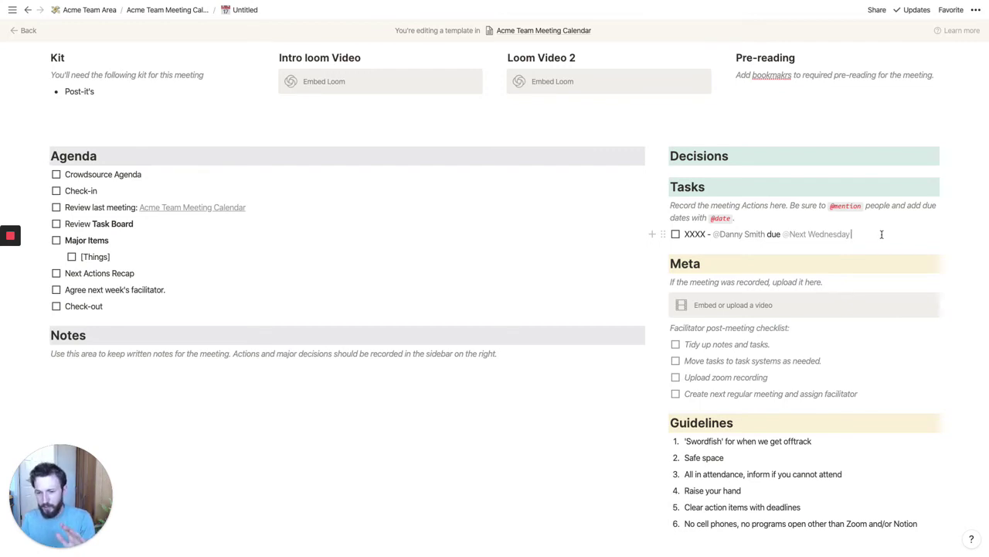
# - Below the Decisions heading, add the italic note "Record major decisions here. The rationale and discussion should be recorded in the meeting notes."
pyautogui.scroll(1, 882, 234)
pyautogui.scroll(2, 881, 234)
pyautogui.click(768, 199)
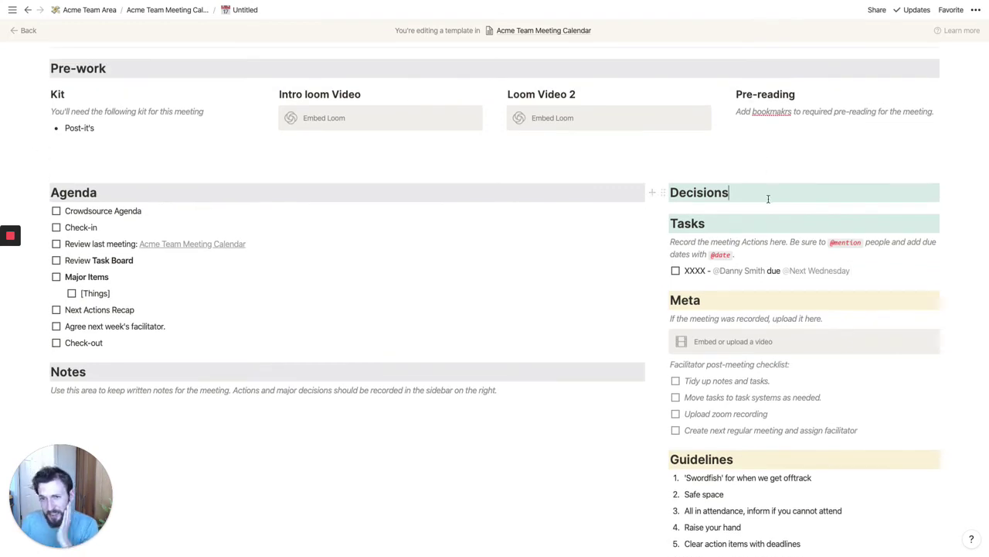
pyautogui.press('Return')
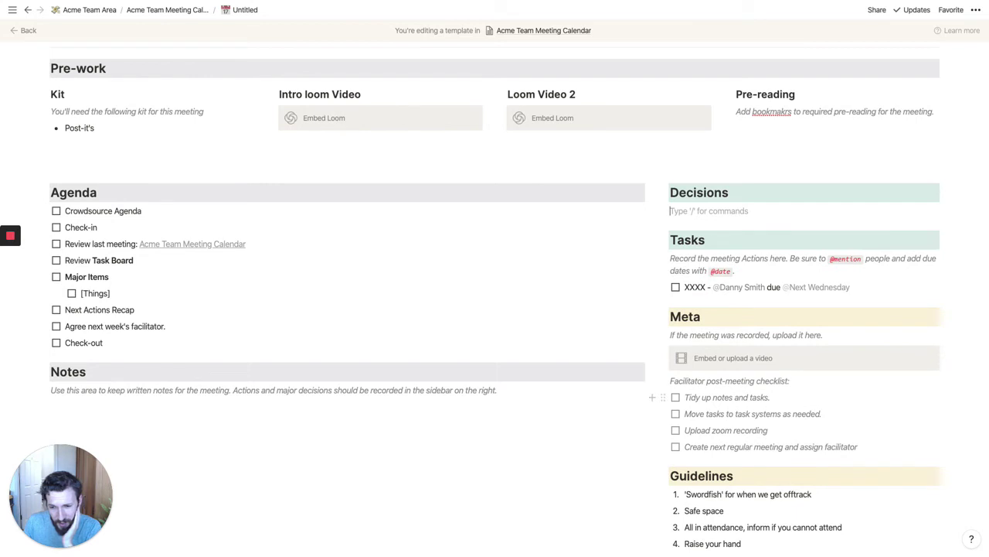
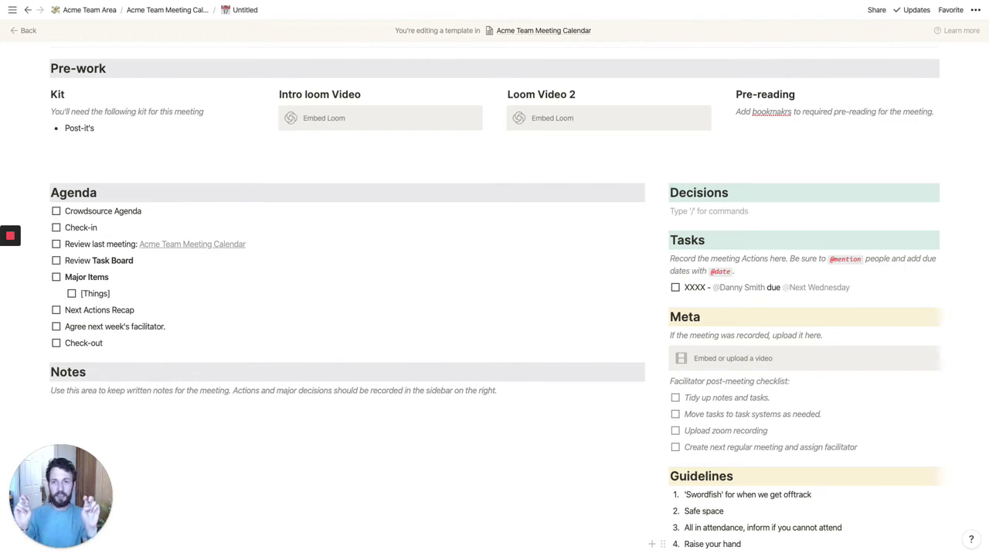
pyautogui.click(717, 216)
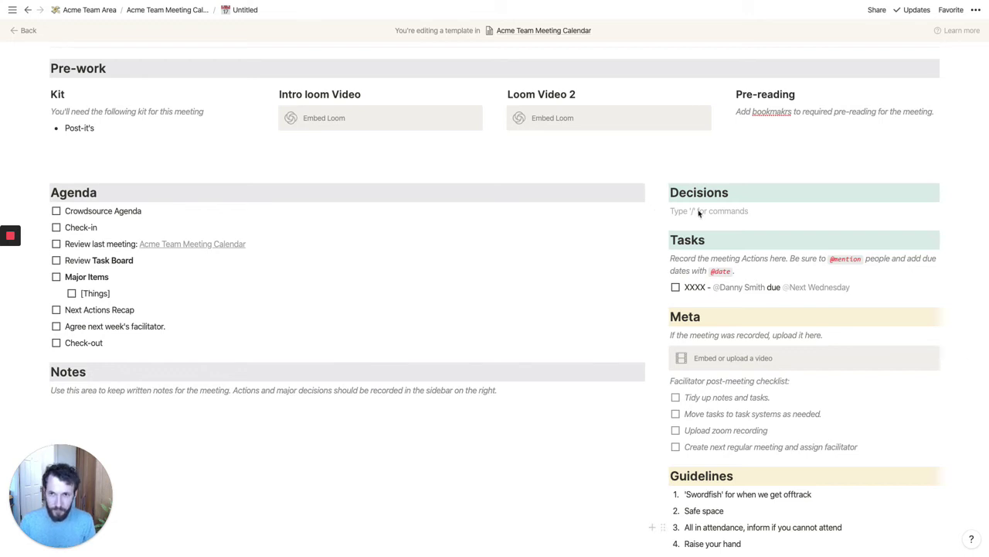
pyautogui.write('Record major decisions here. The rationale and discussion should be recorded in the meeting notes.')
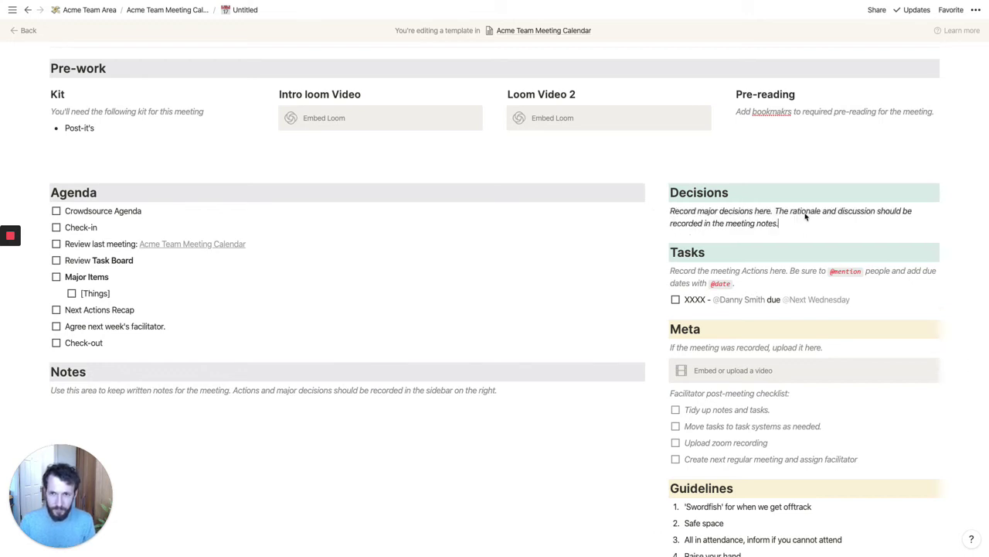
# - Set the text color of the instruction note under the Decisions heading to gray
pyautogui.click(666, 210)
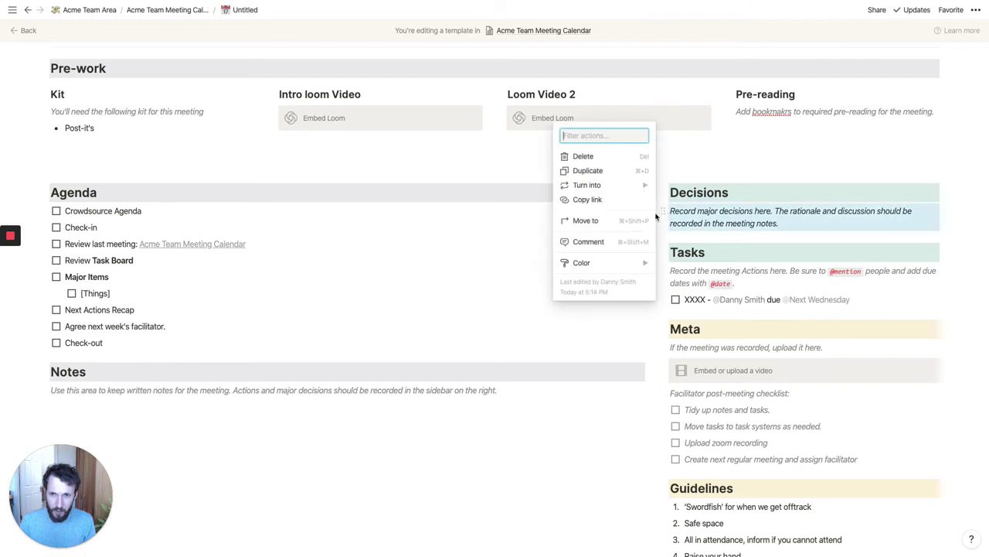
pyautogui.moveTo(629, 263)
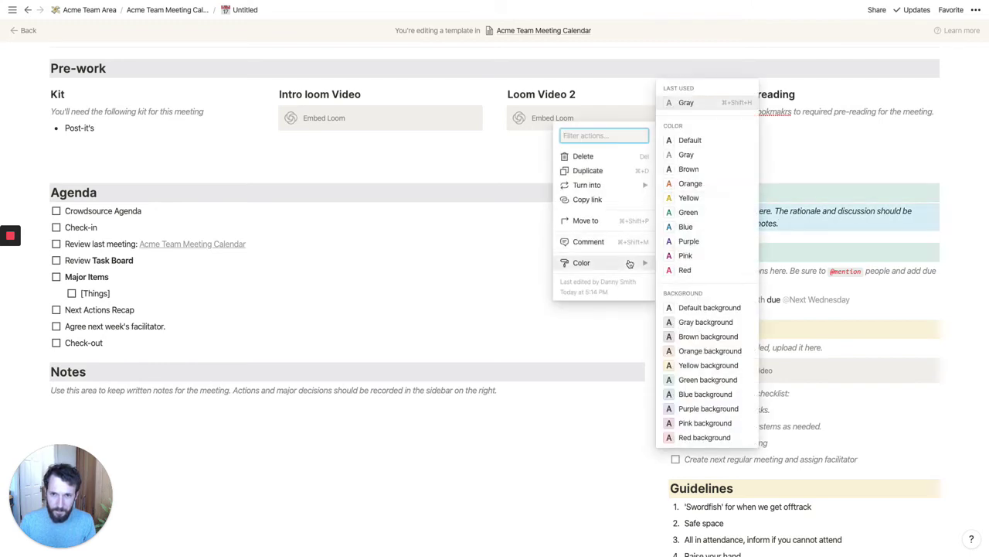
pyautogui.click(685, 155)
# - Insert a template button below the Decisions instruction note and name it "New Decision"
pyautogui.click(804, 222)
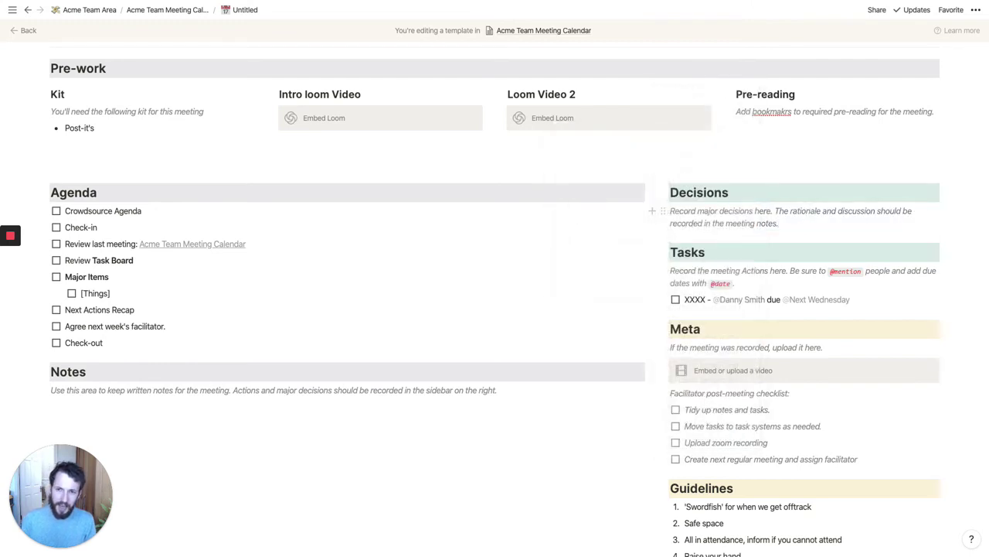
pyautogui.press('Return')
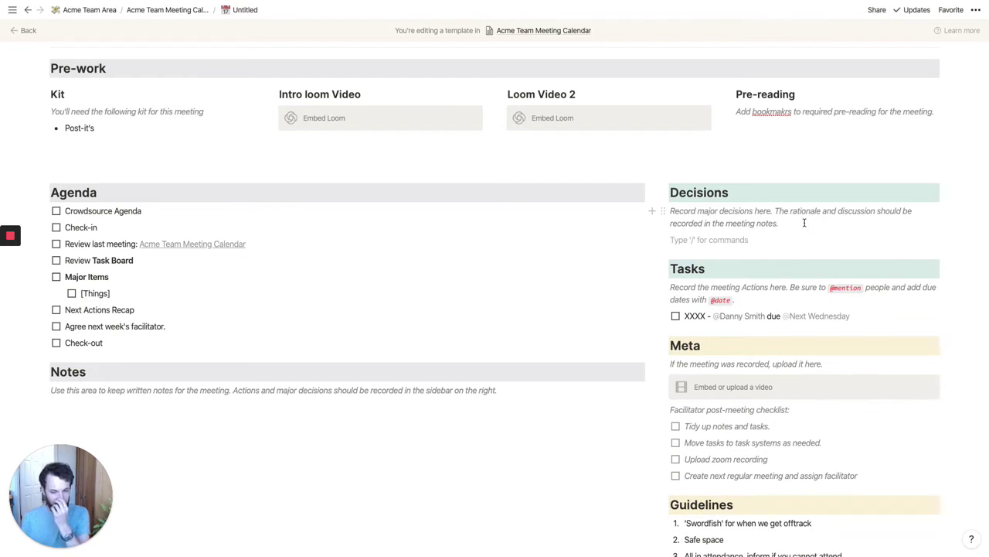
pyautogui.write('/templ')
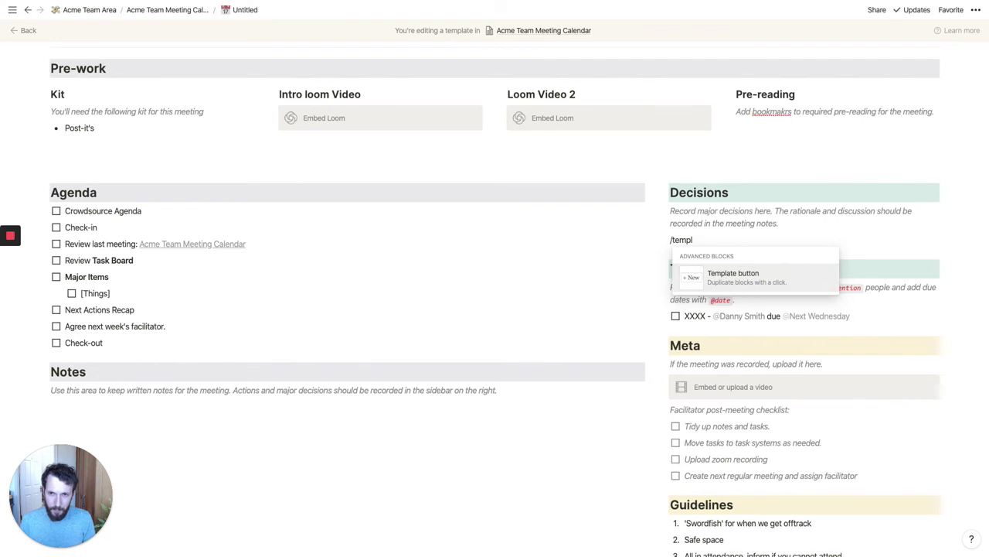
pyautogui.press('Return')
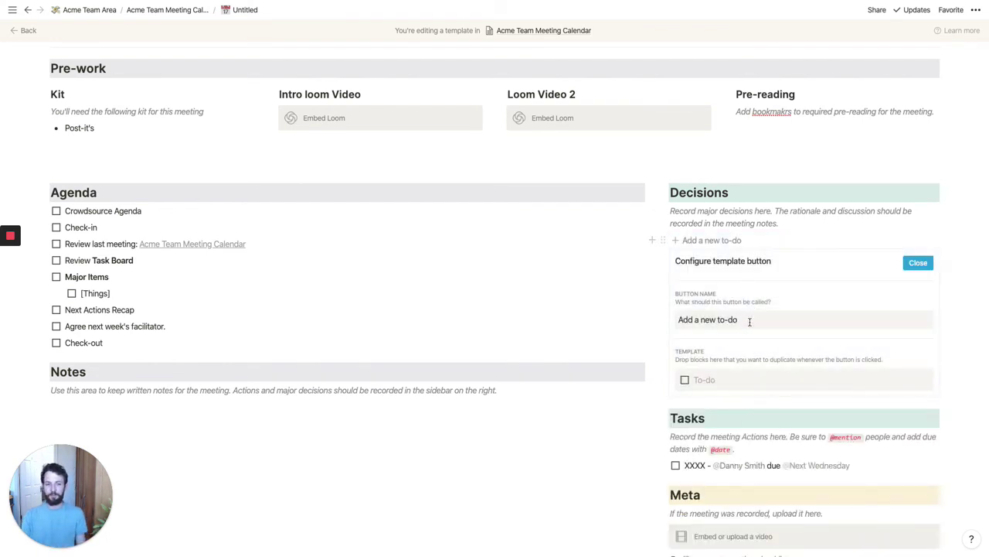
pyautogui.press('super+a')
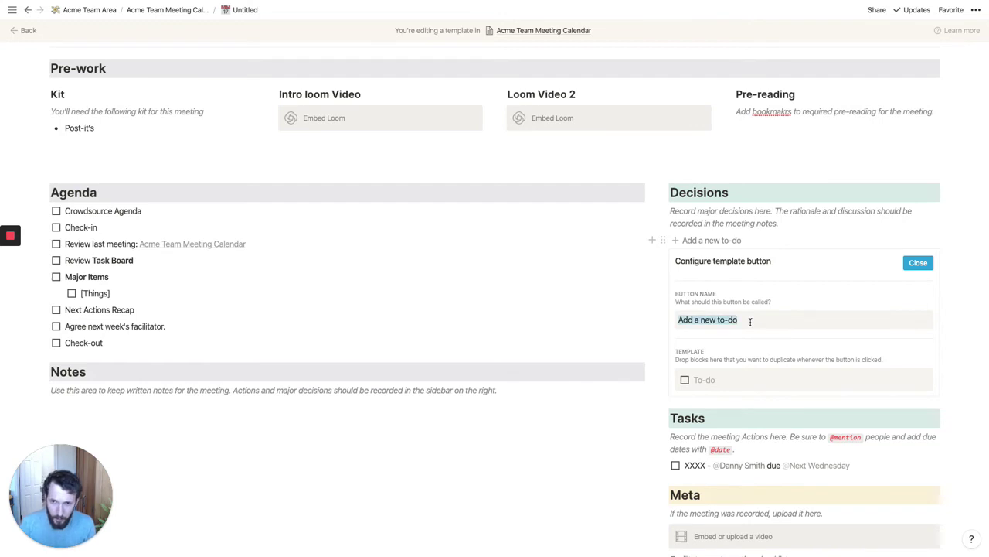
pyautogui.write('N')
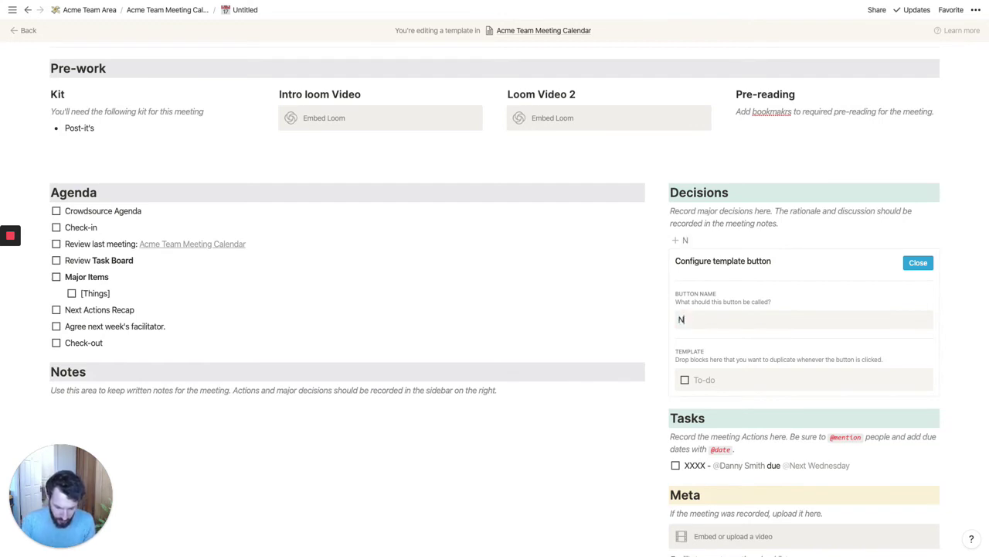
pyautogui.write('ew Decision')
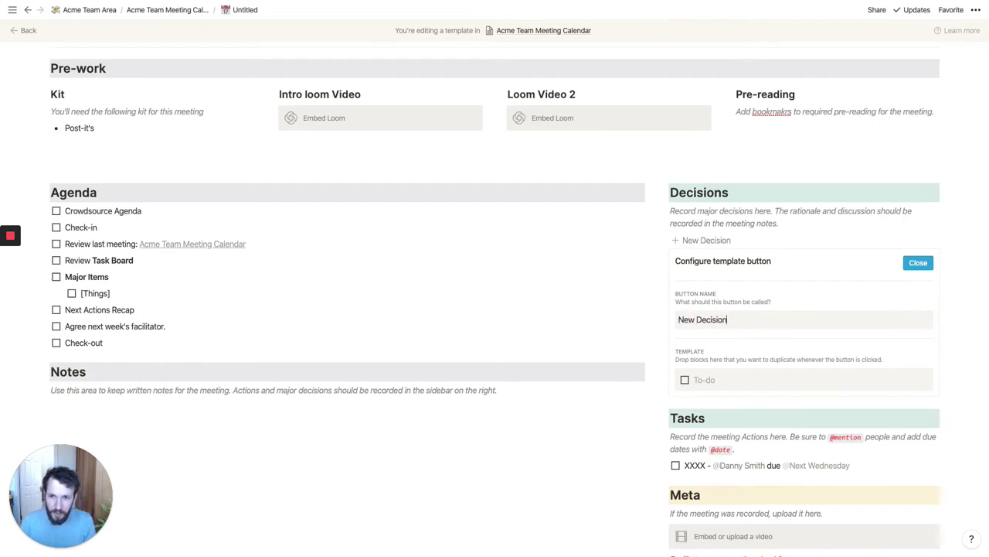
# - Replace the to-do in the button's template with a callout reading "Decision:" in bold, and close the configuration
pyautogui.click(735, 384)
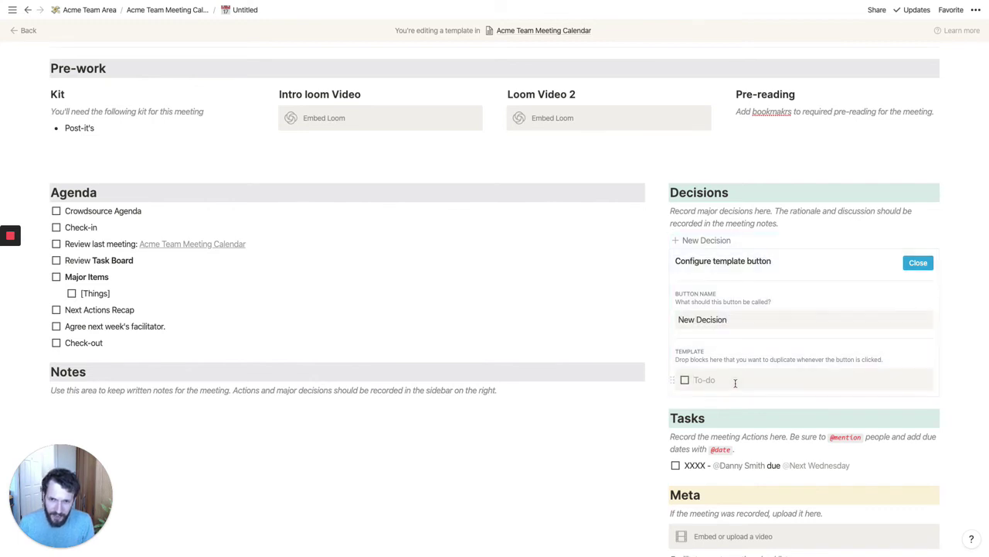
pyautogui.press('BackSpace')
pyautogui.write('/call')
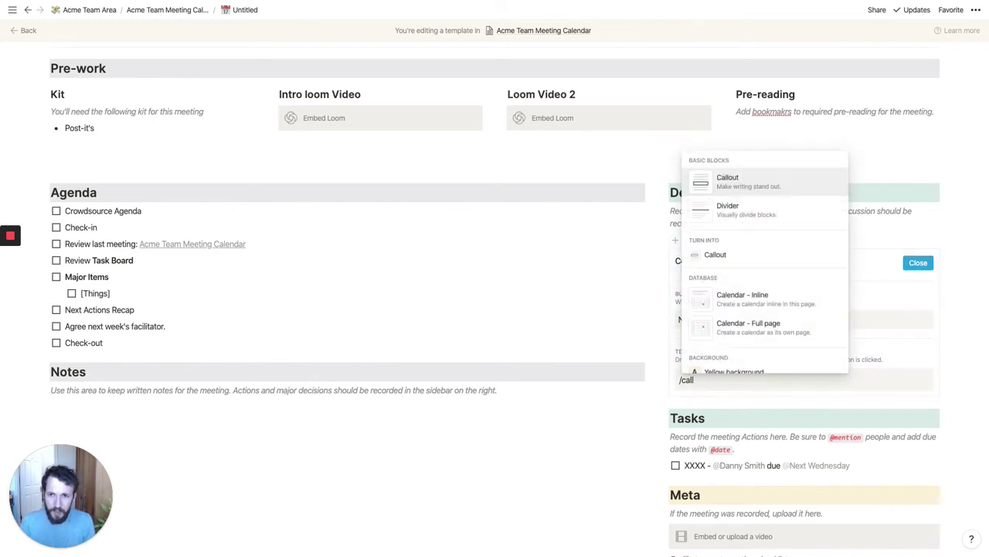
pyautogui.press('Return')
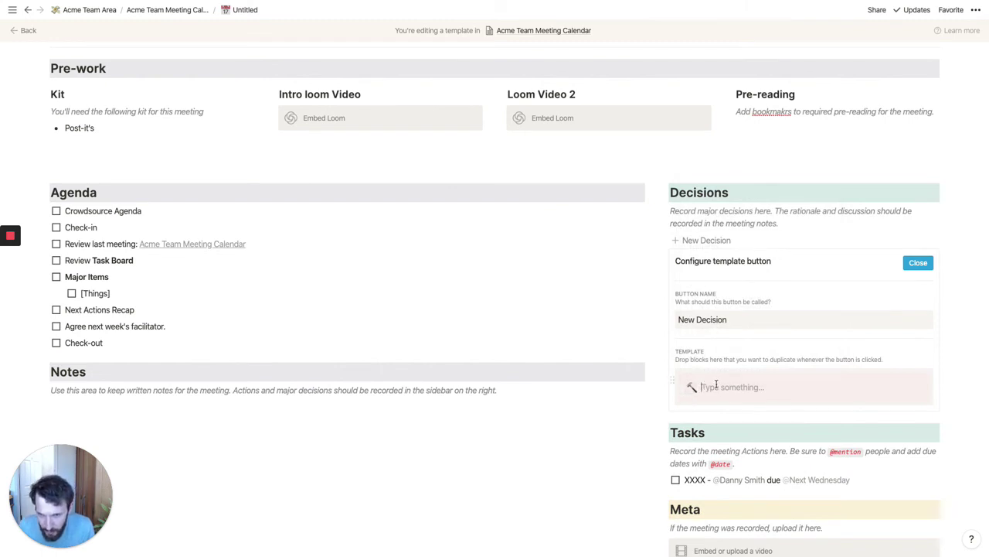
pyautogui.write('Decision:')
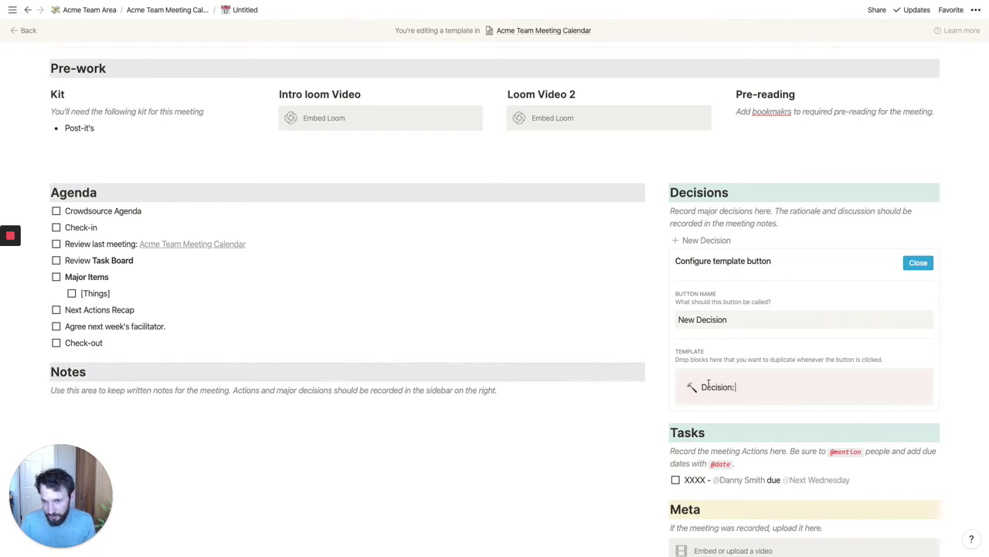
pyautogui.doubleClick(726, 389)
pyautogui.hotkey('ctrl', 'b')
pyautogui.click(924, 263)
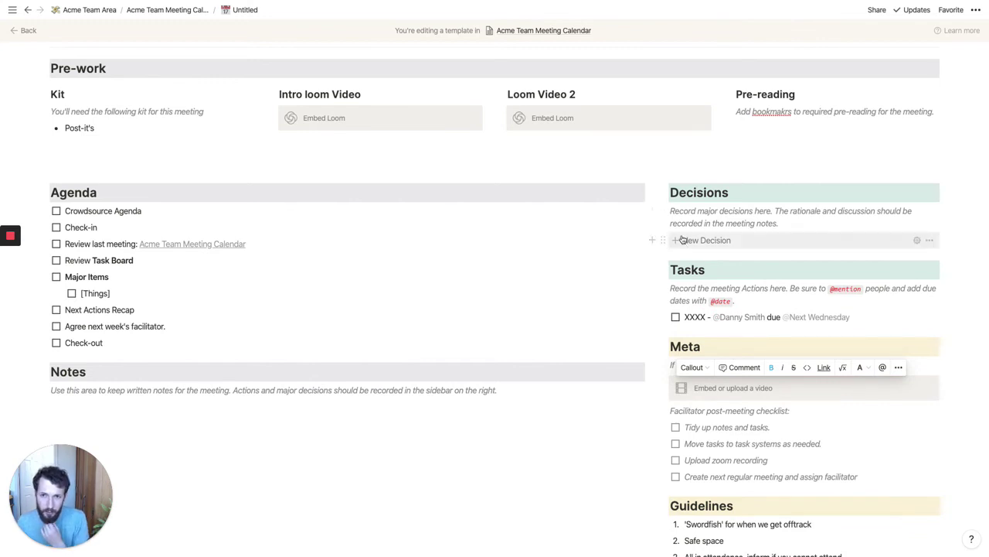
# - Use the New Decision button to add two sample decisions, "Do thing" and "Other thing"
pyautogui.click(705, 241)
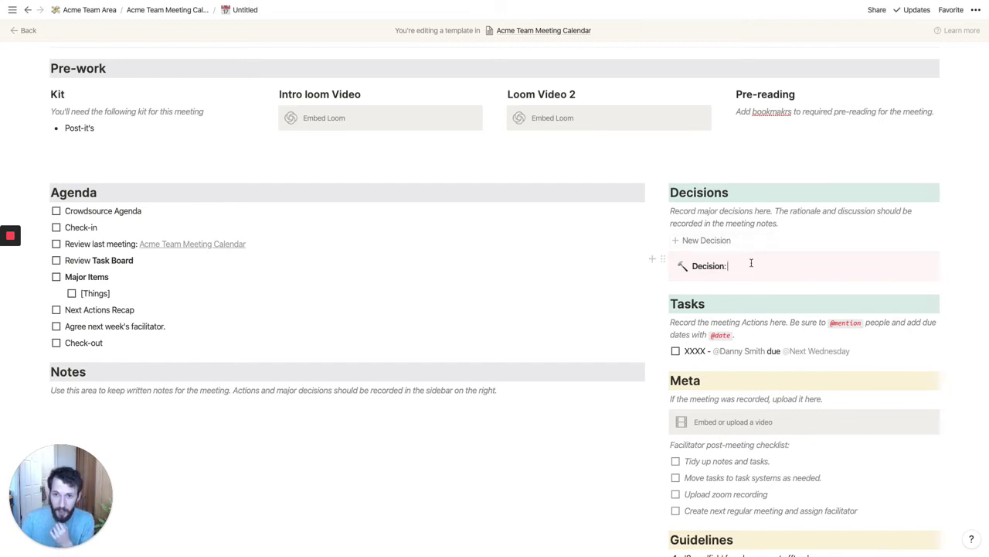
pyautogui.write('Do thing')
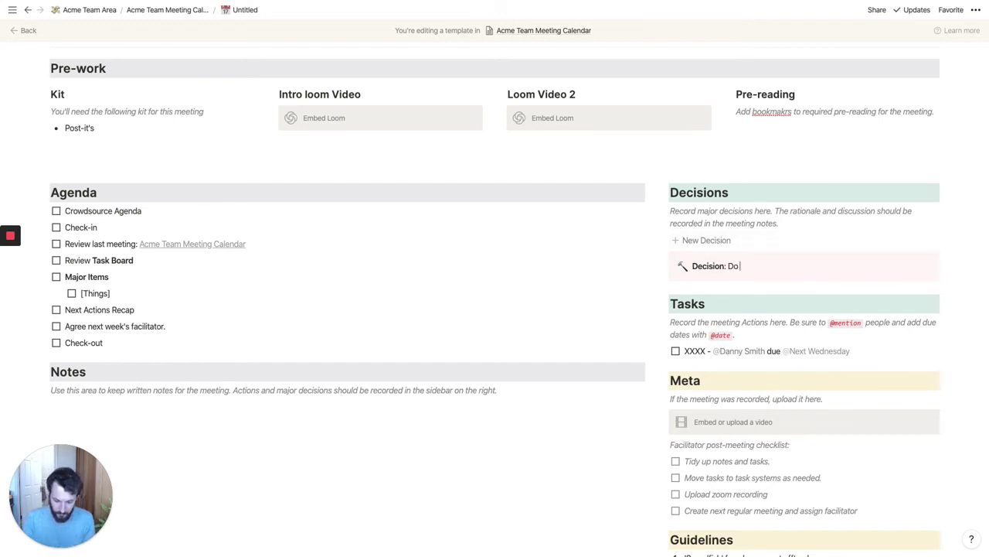
pyautogui.click(712, 240)
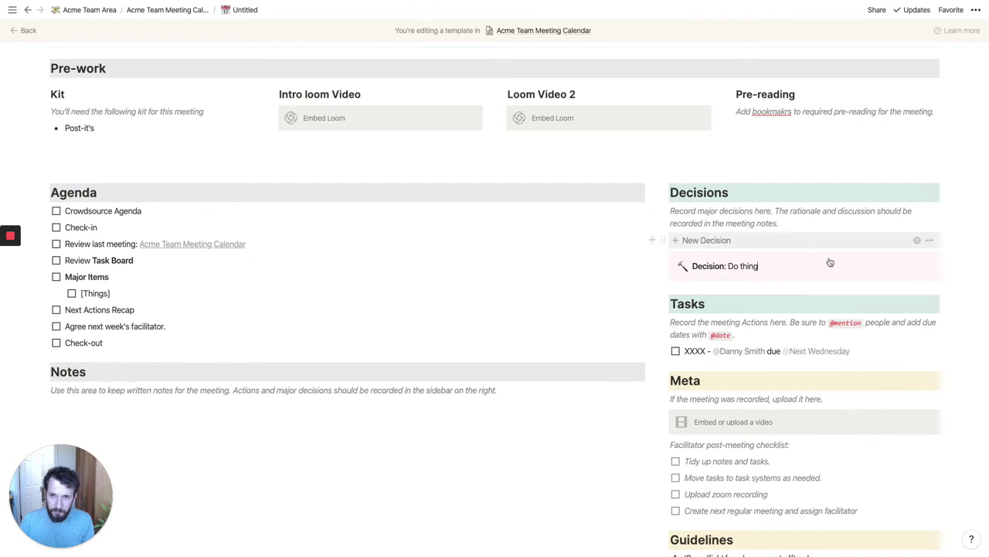
pyautogui.write('Other thing')
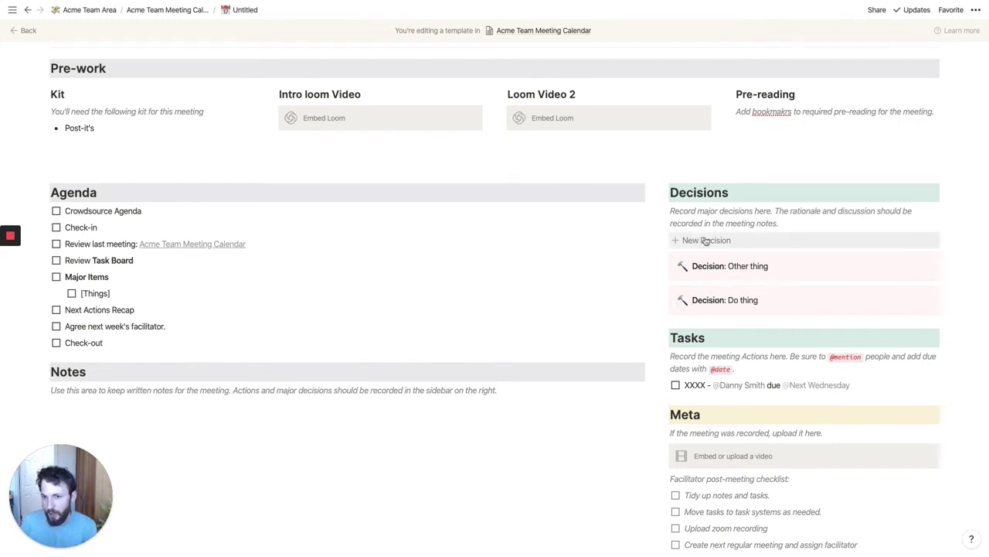
pyautogui.click(853, 386)
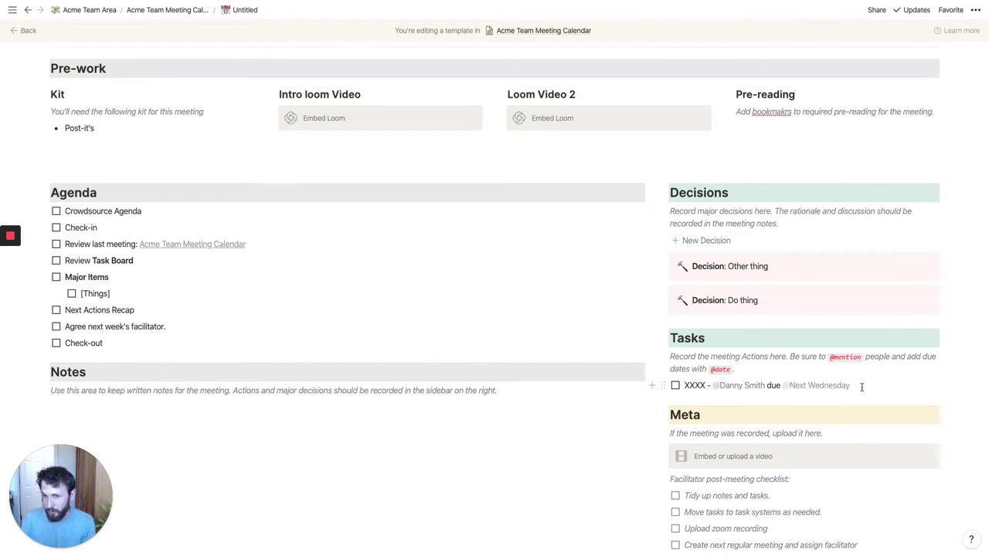
pyautogui.press('Return')
pyautogui.press('BackSpace')
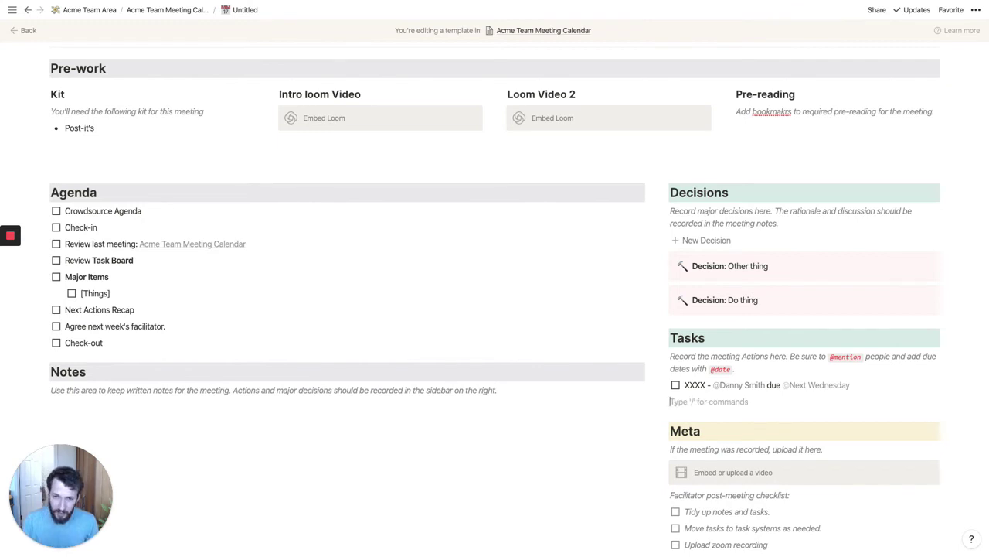
pyautogui.press('BackSpace')
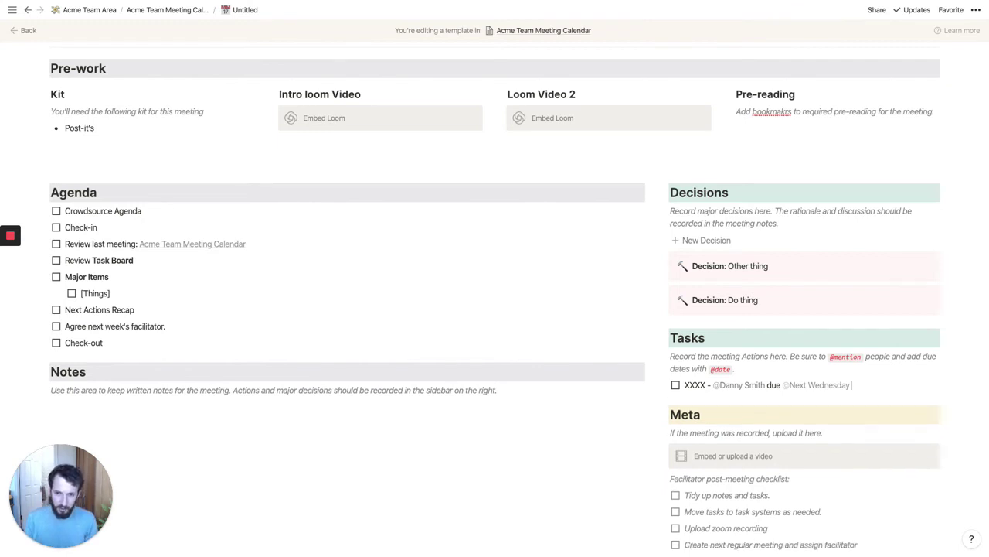
pyautogui.press('Return')
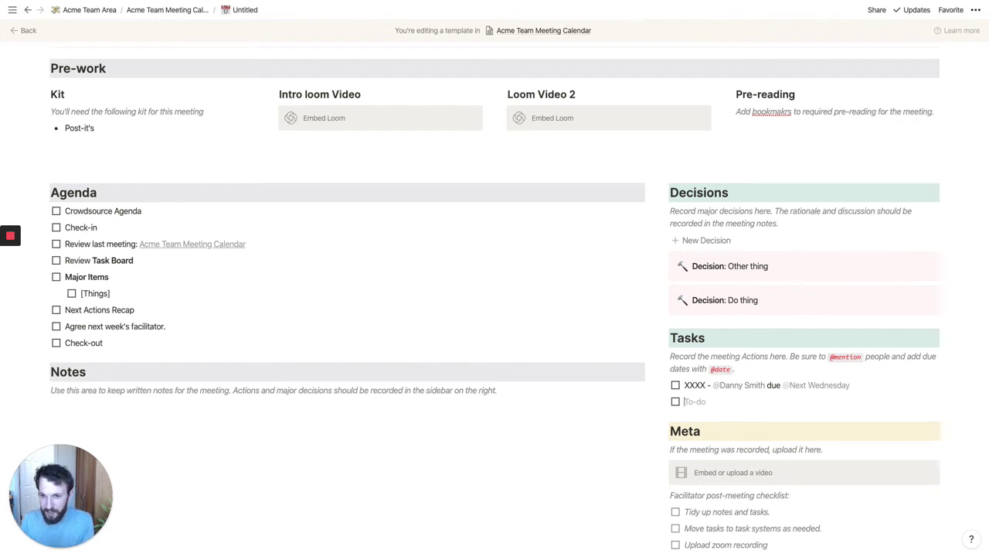
pyautogui.press('BackSpace')
pyautogui.press('BackSpace')
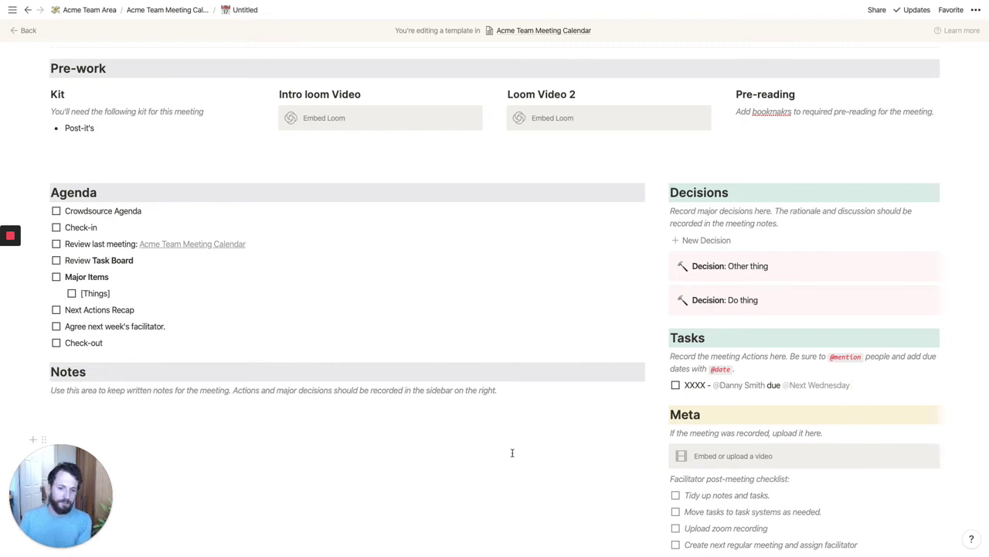
# - Leave the template editor, return to the Acme Team Area calendar, and add an empty meeting entry on June 24
pyautogui.scroll(4, 530, 415)
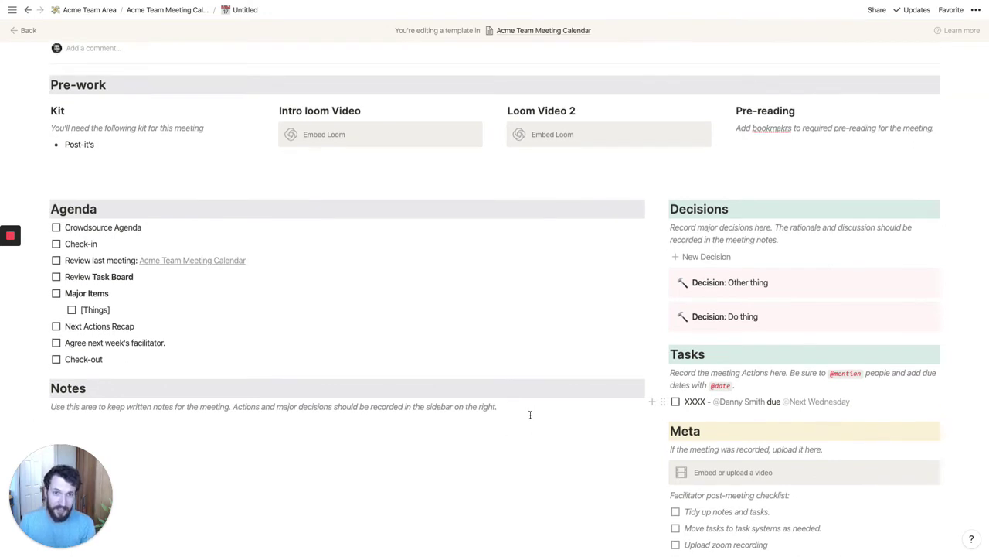
pyautogui.scroll(1, 531, 415)
pyautogui.scroll(1, 530, 415)
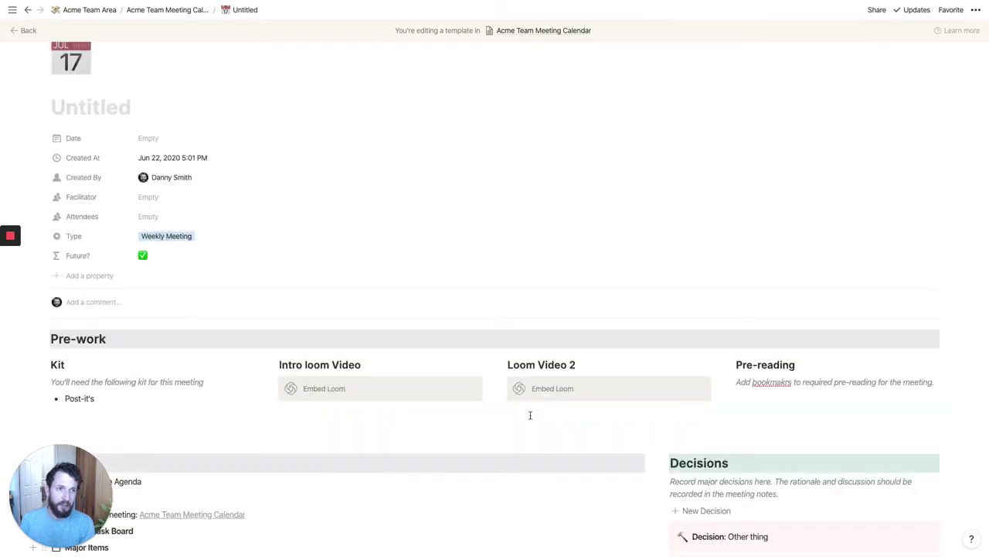
pyautogui.scroll(2, 530, 414)
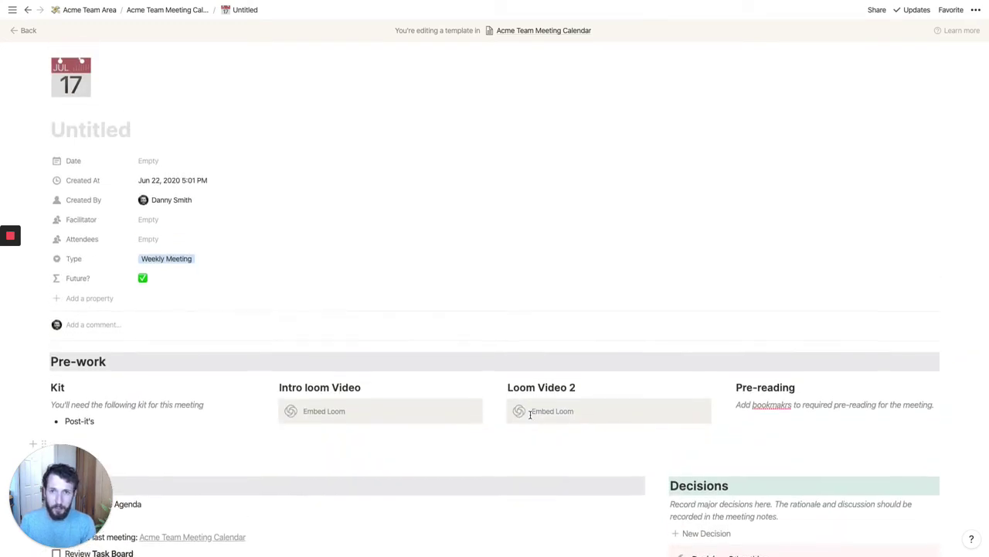
pyautogui.click(26, 31)
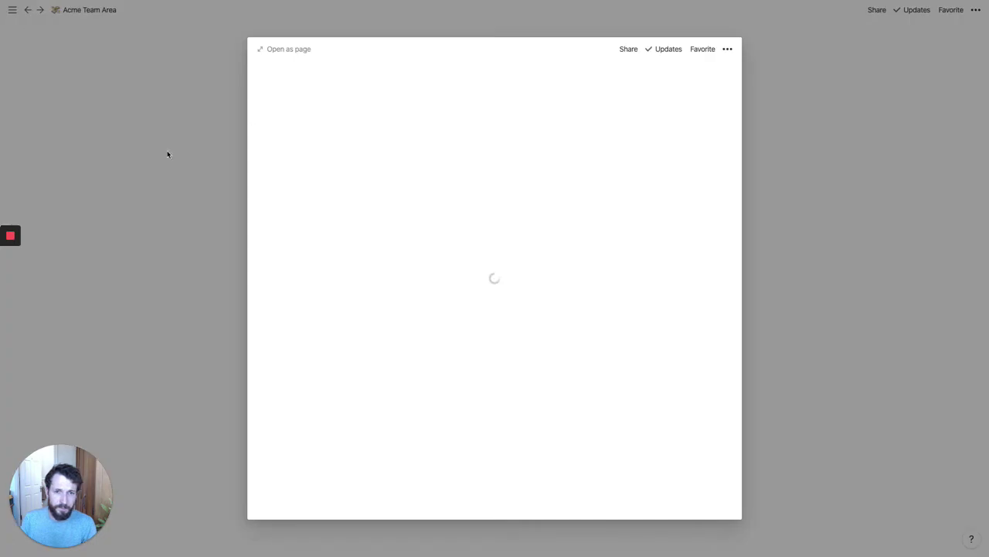
pyautogui.click(184, 214)
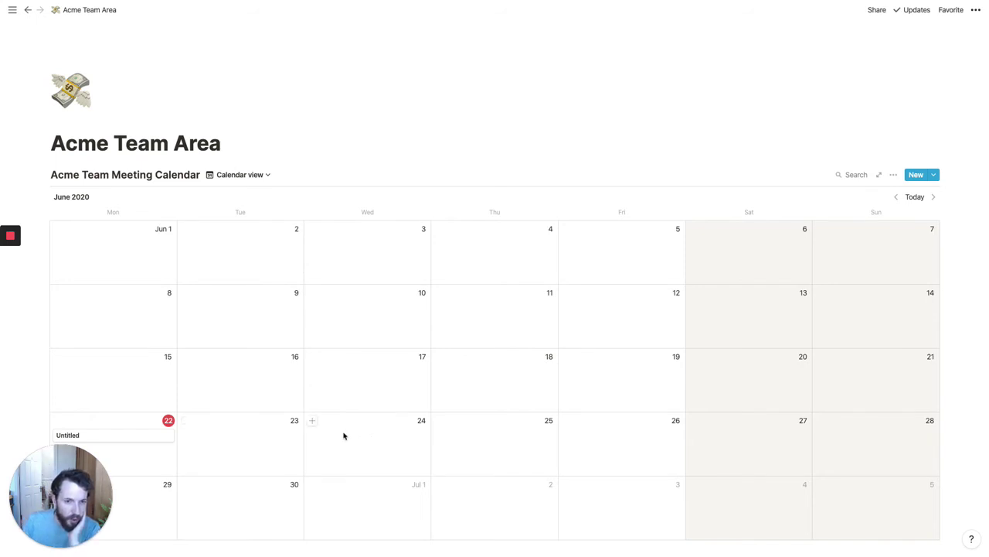
pyautogui.click(313, 422)
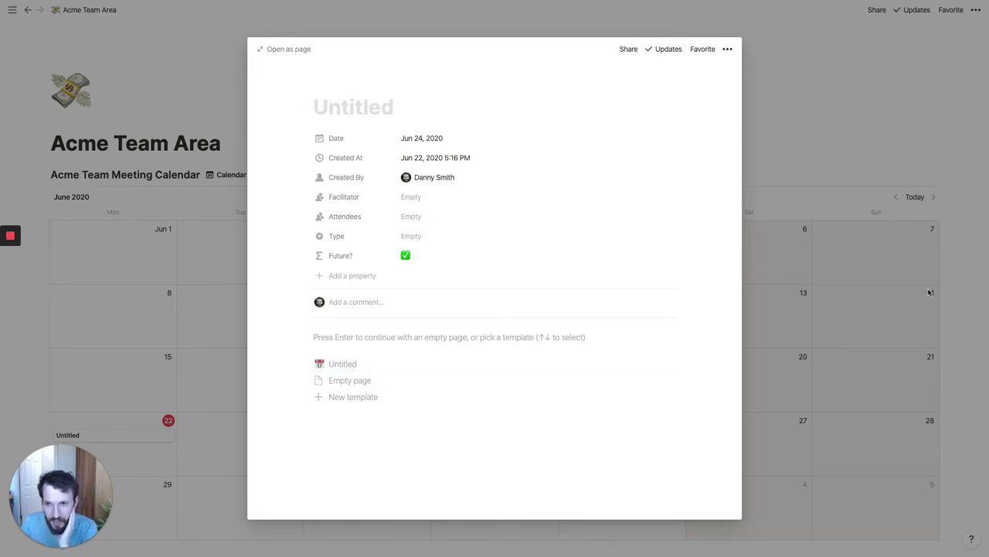
pyautogui.click(948, 192)
# - Create an undated meeting from the calendar's Untitled template and title it "Weekly Meeting"
pyautogui.click(934, 174)
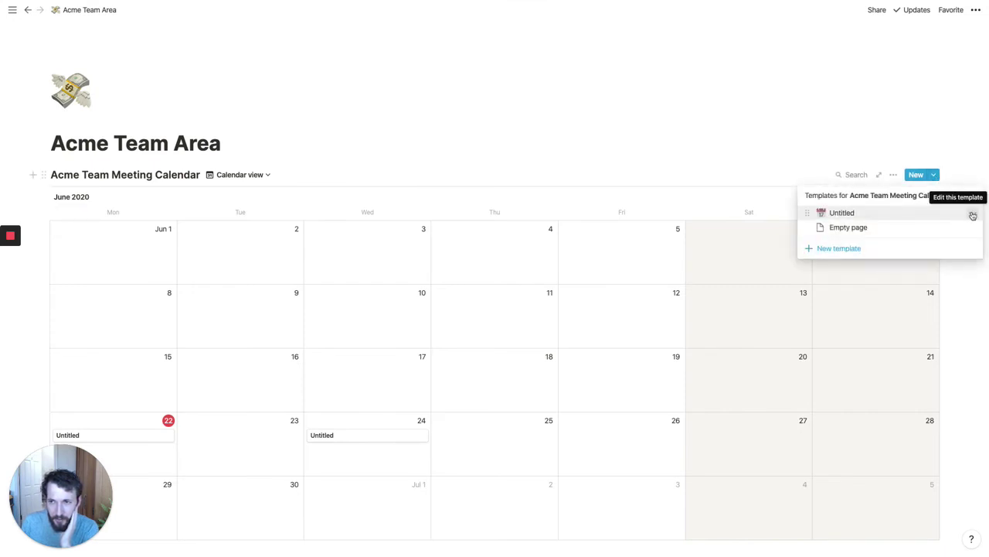
pyautogui.click(974, 216)
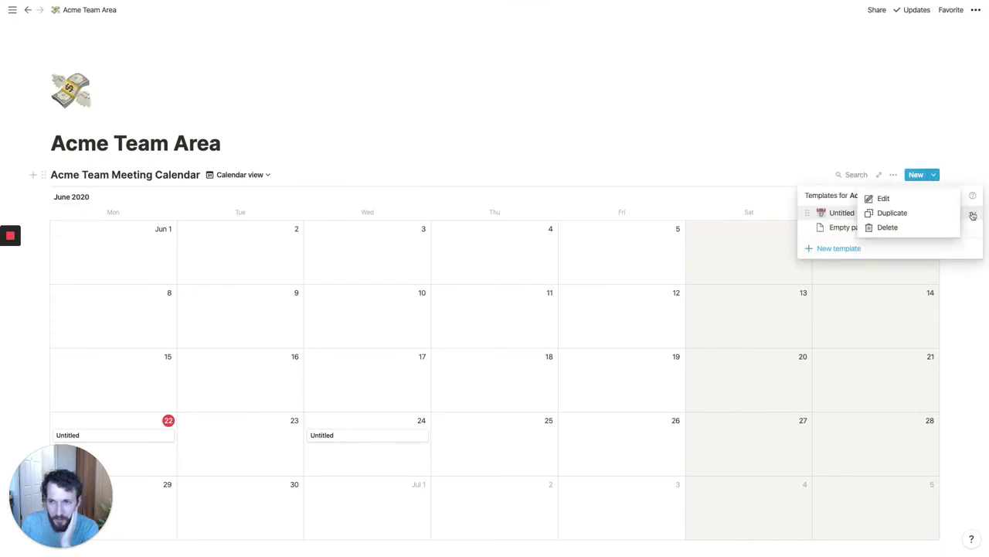
pyautogui.click(841, 214)
pyautogui.click(842, 215)
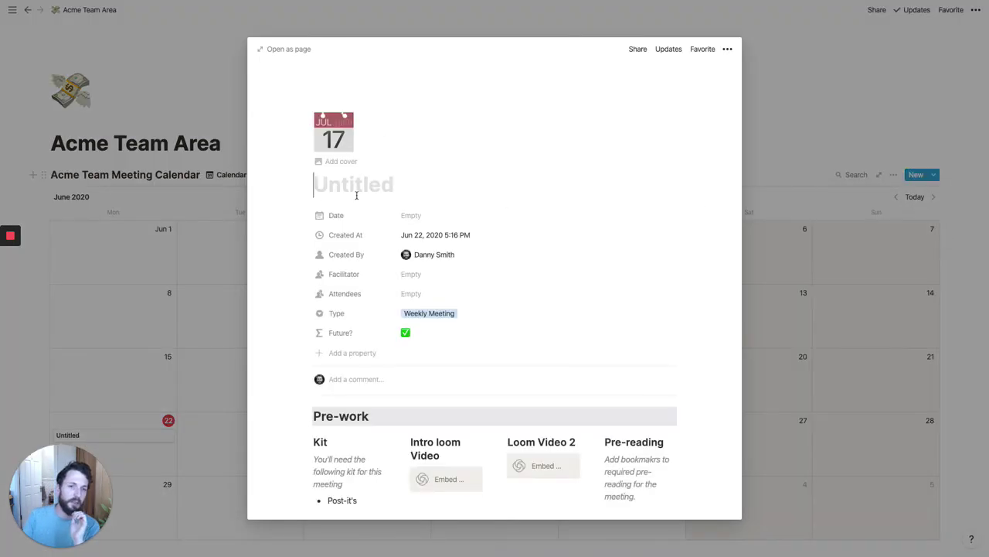
pyautogui.write('W')
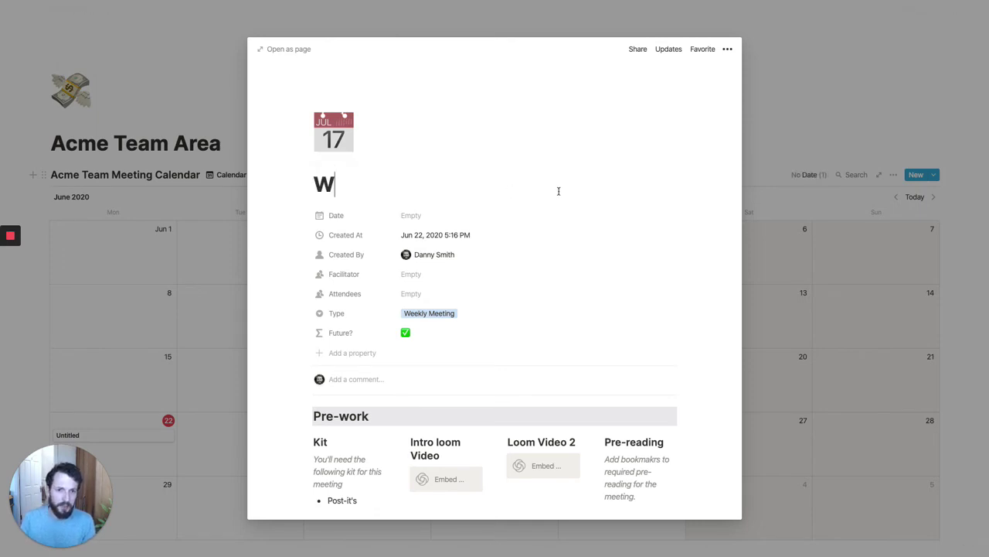
pyautogui.write('eekly Meeting')
pyautogui.click(829, 283)
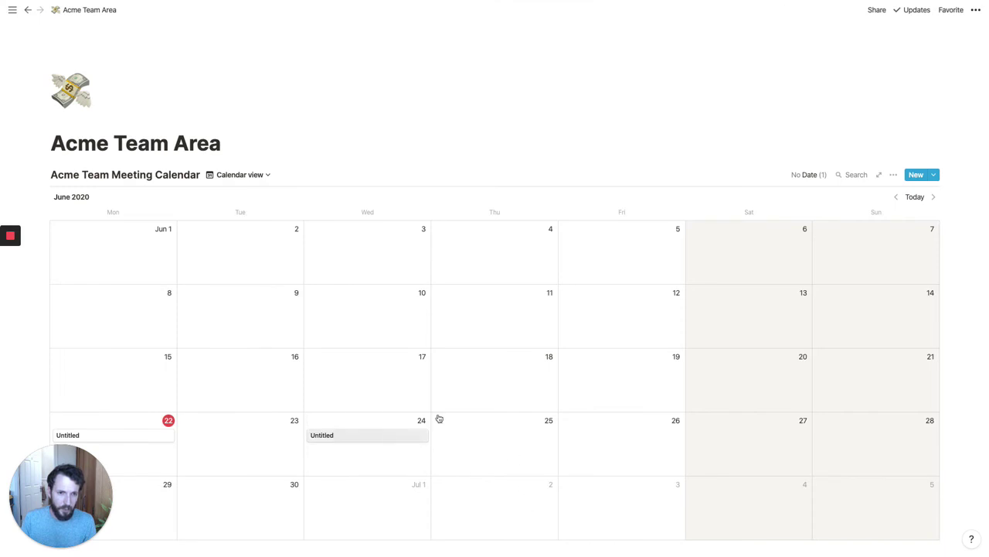
# - Apply the Untitled template to the June 24 meeting entry and open it as a full page
pyautogui.click(323, 461)
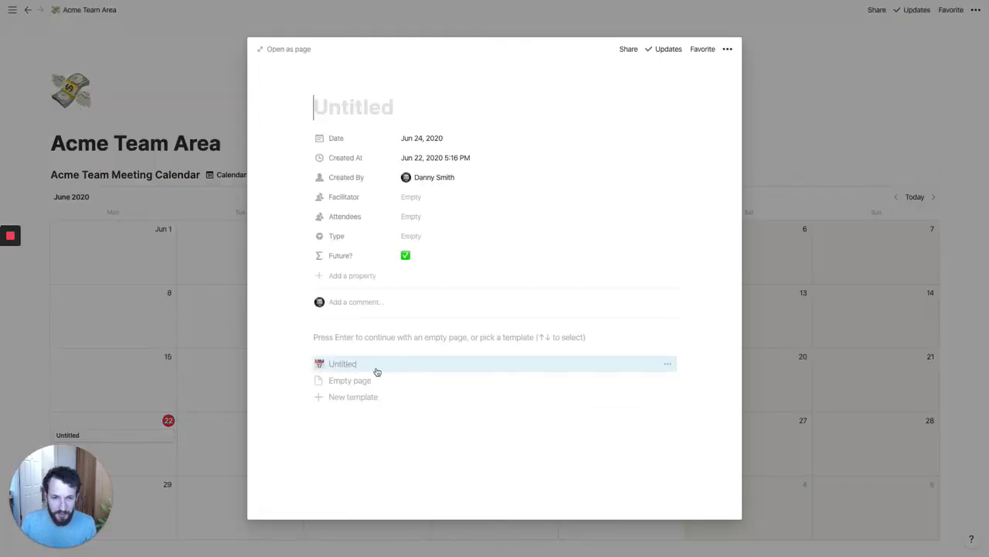
pyautogui.click(377, 372)
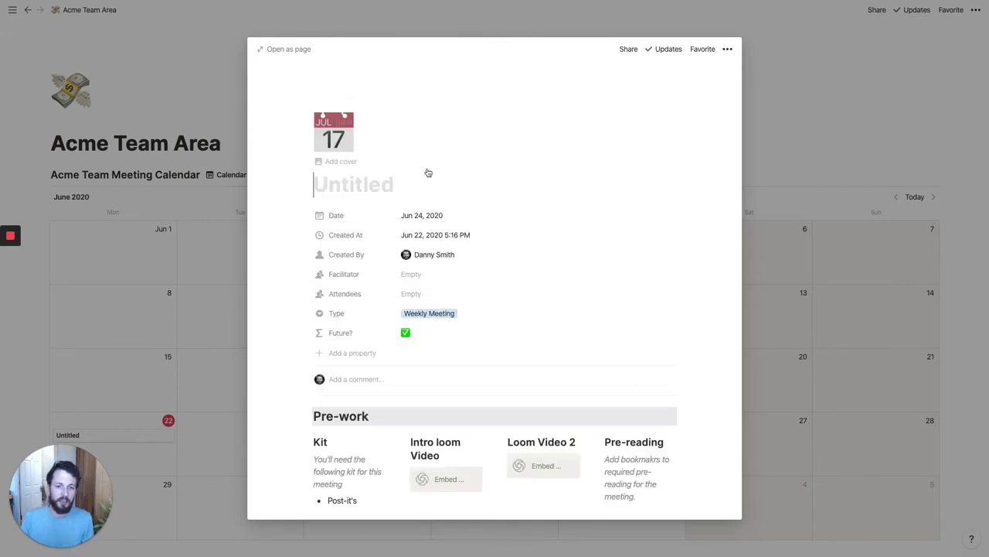
pyautogui.click(289, 49)
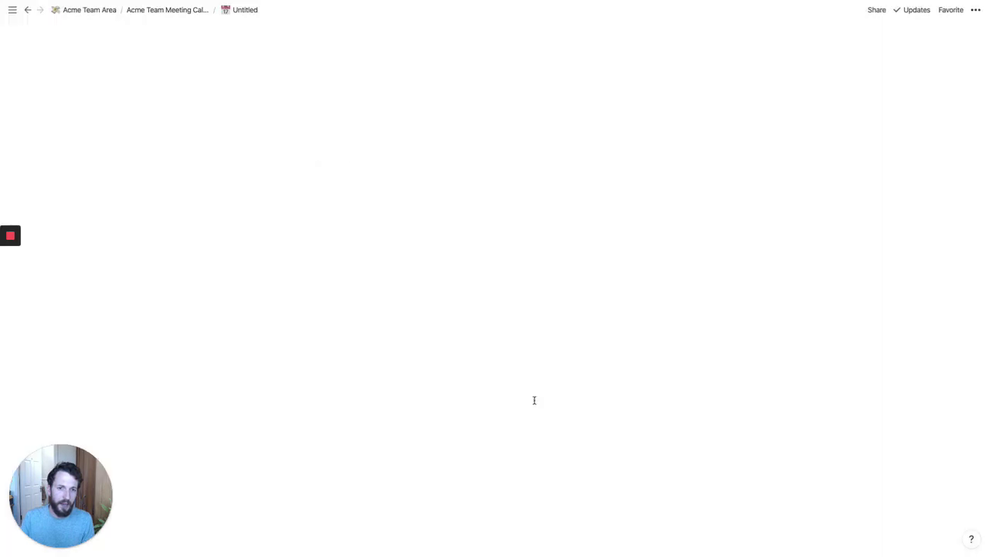
# - Add "Pens" as a second bullet in the Kit list under Pre-work
pyautogui.scroll(-2, 534, 398)
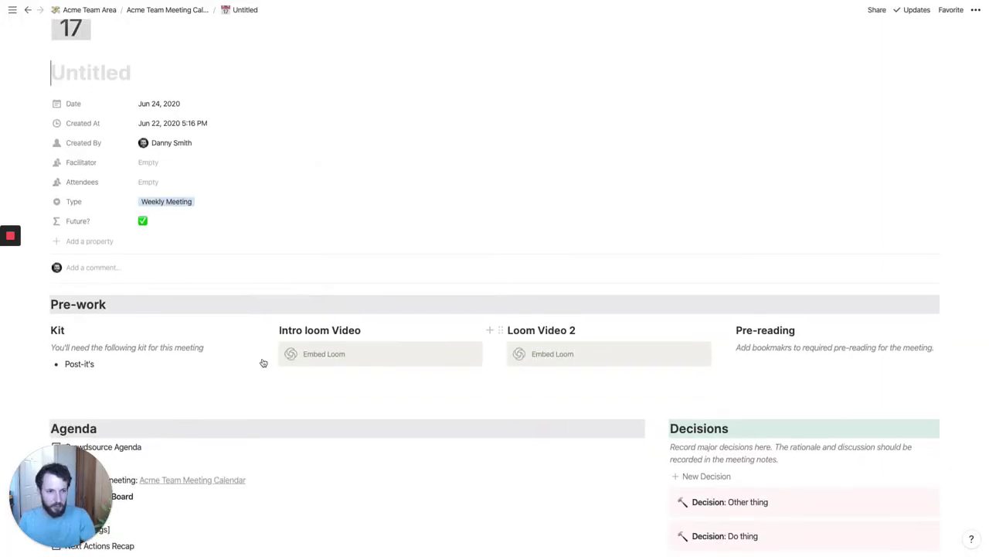
pyautogui.click(161, 364)
pyautogui.press('Return')
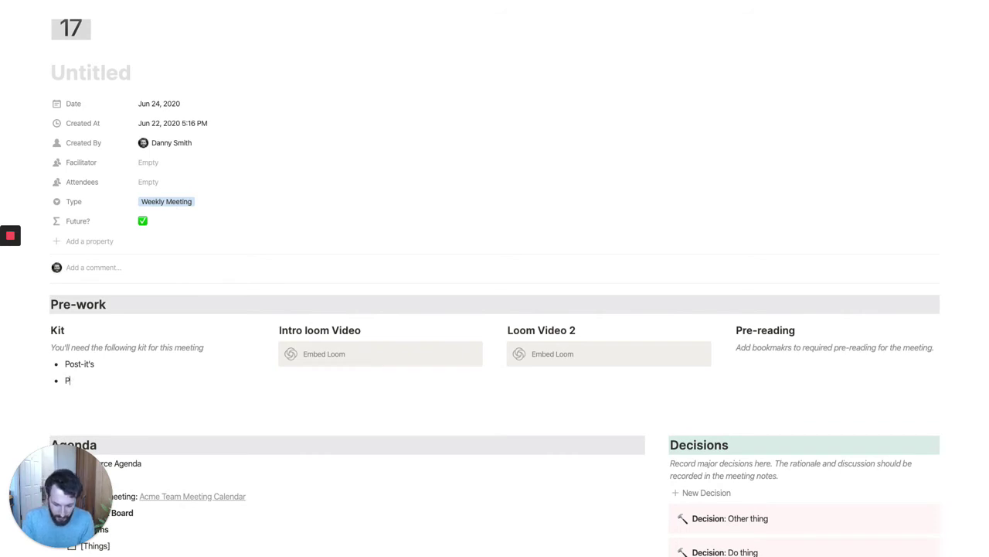
pyautogui.click(338, 377)
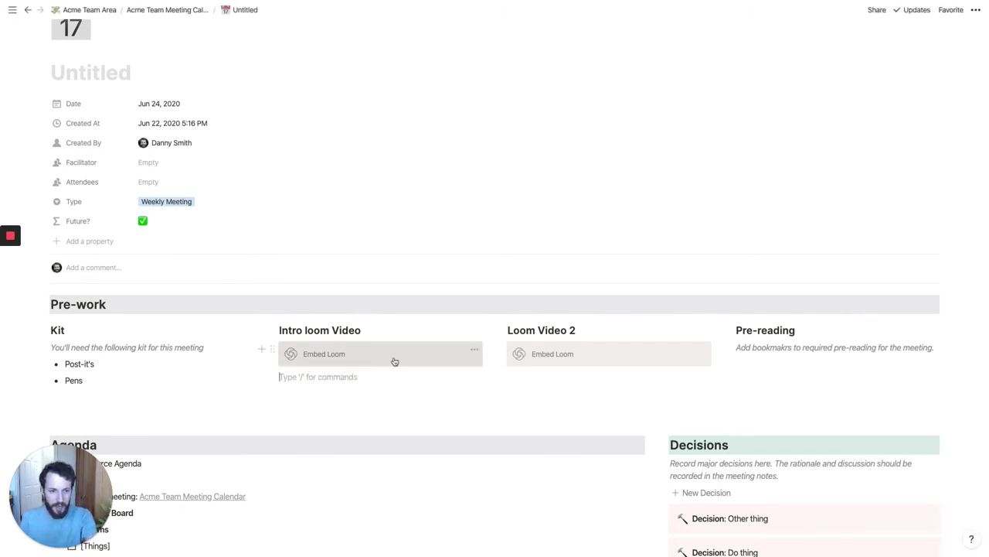
pyautogui.click(799, 368)
# - Tick the first three items of the facilitator post-meeting checklist as a trial and clear them again
pyautogui.scroll(-3, 800, 368)
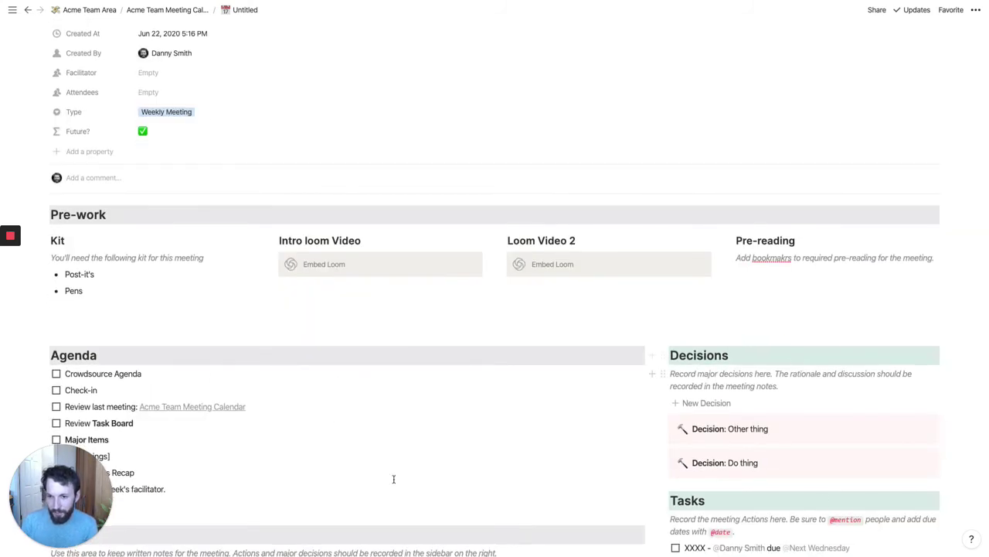
pyautogui.scroll(-5, 791, 429)
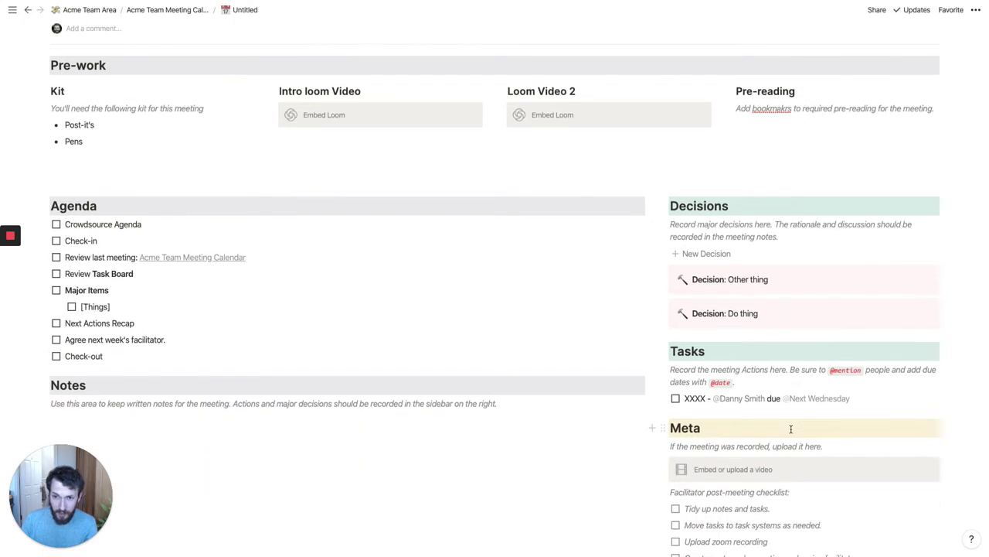
pyautogui.scroll(-1, 791, 431)
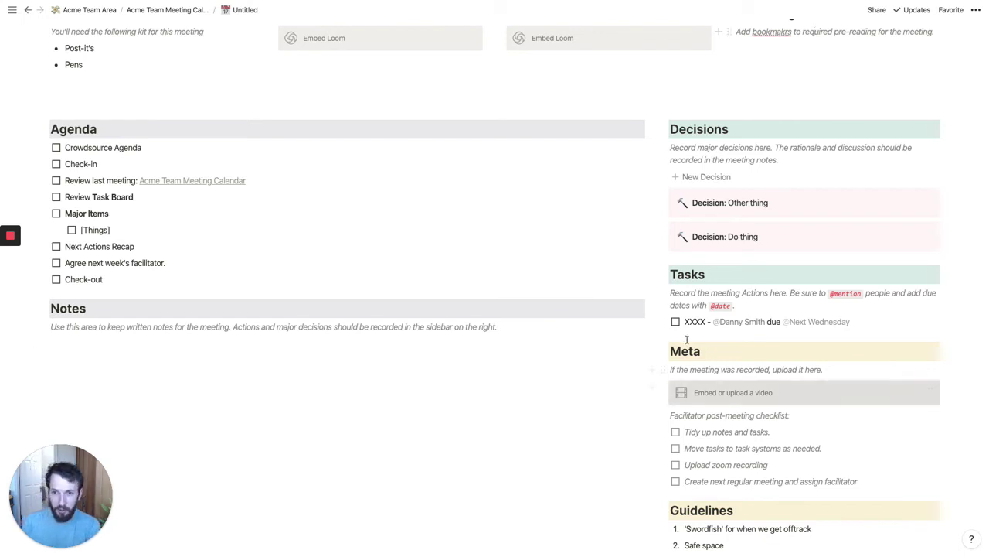
pyautogui.click(675, 431)
pyautogui.click(675, 448)
pyautogui.click(675, 464)
pyautogui.click(676, 465)
pyautogui.click(675, 449)
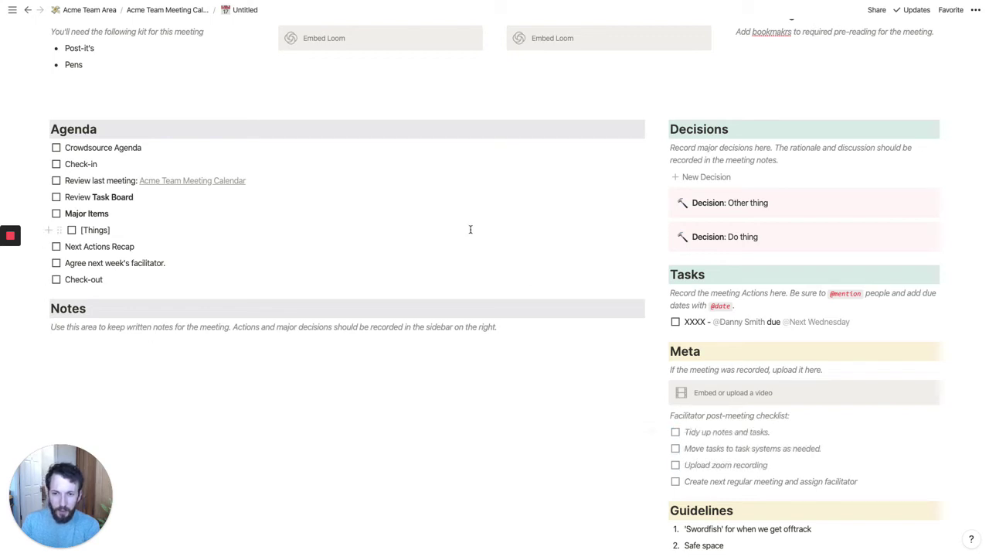
# - Title the June 24 meeting page "2020-06-22"
pyautogui.scroll(5, 471, 229)
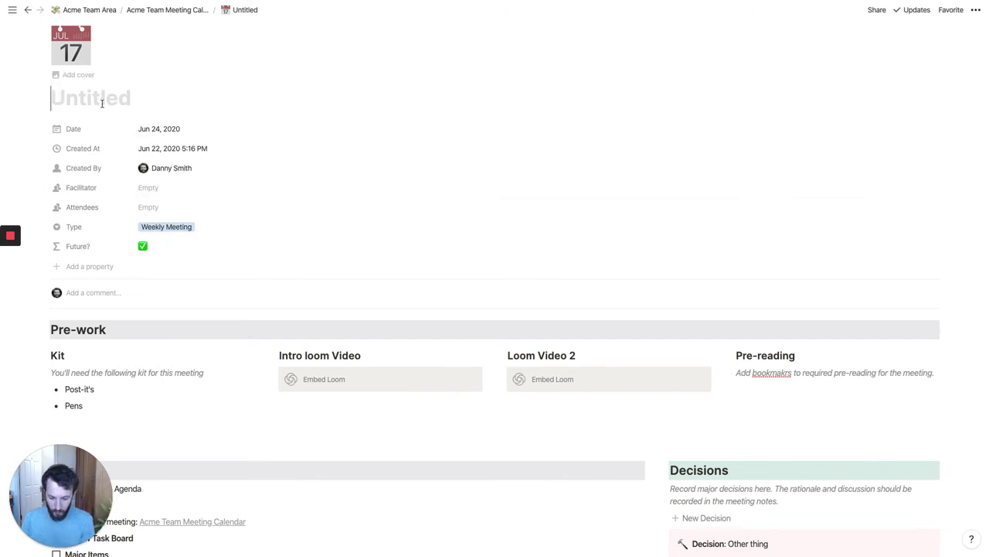
pyautogui.write('200')
pyautogui.press('BackSpace')
pyautogui.write('20-')
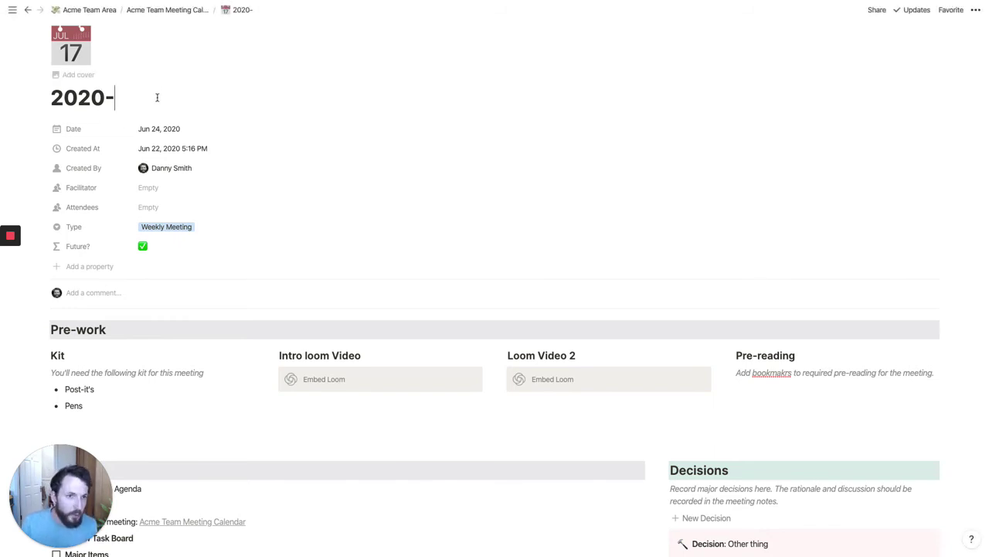
pyautogui.write('06-22')
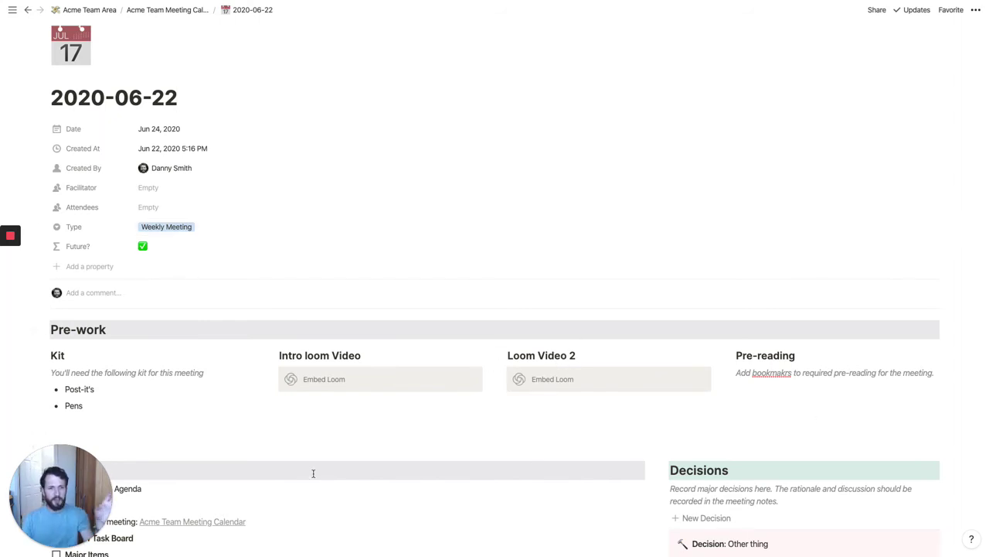
# - Return to the Acme Team Meeting Calendar and duplicate its Untitled template
pyautogui.click(169, 10)
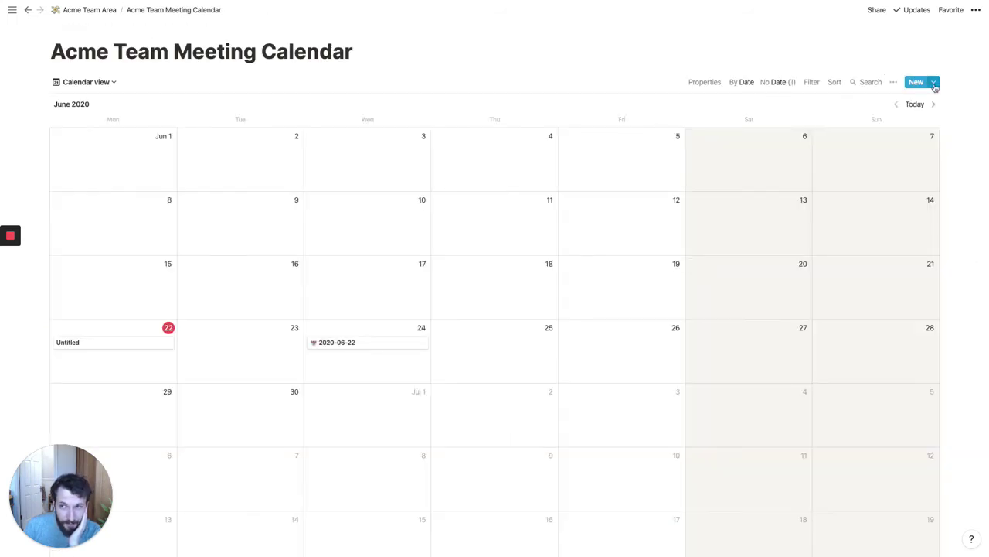
pyautogui.click(935, 86)
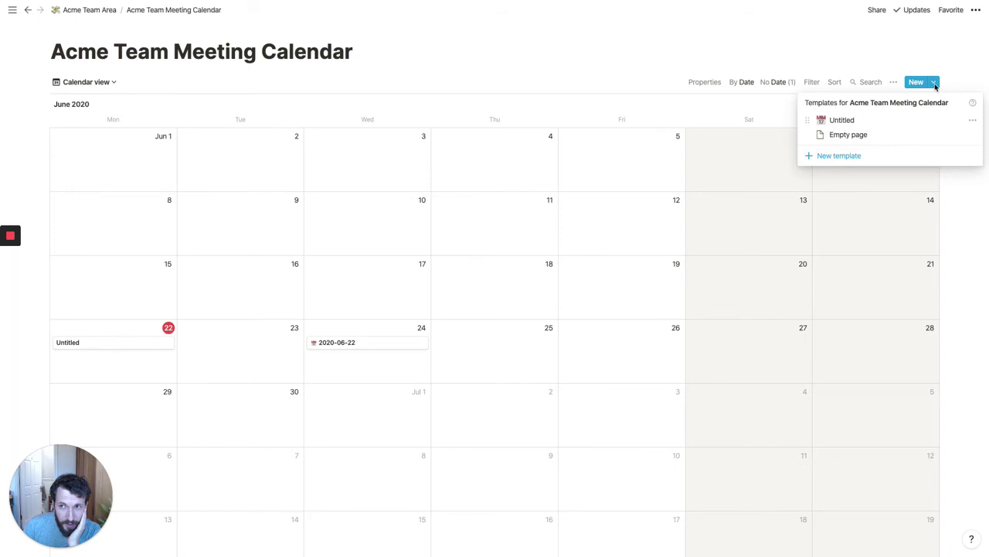
pyautogui.click(973, 121)
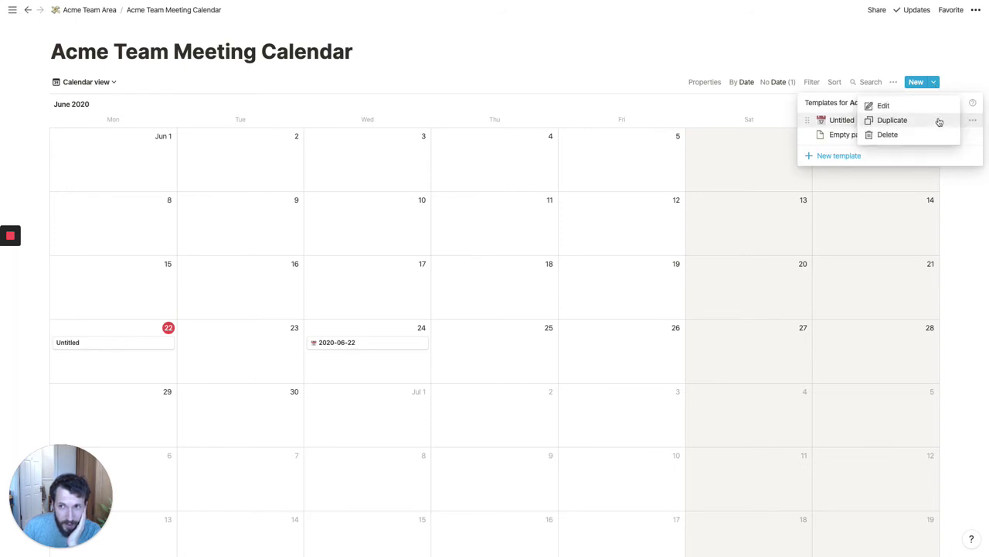
pyautogui.click(939, 121)
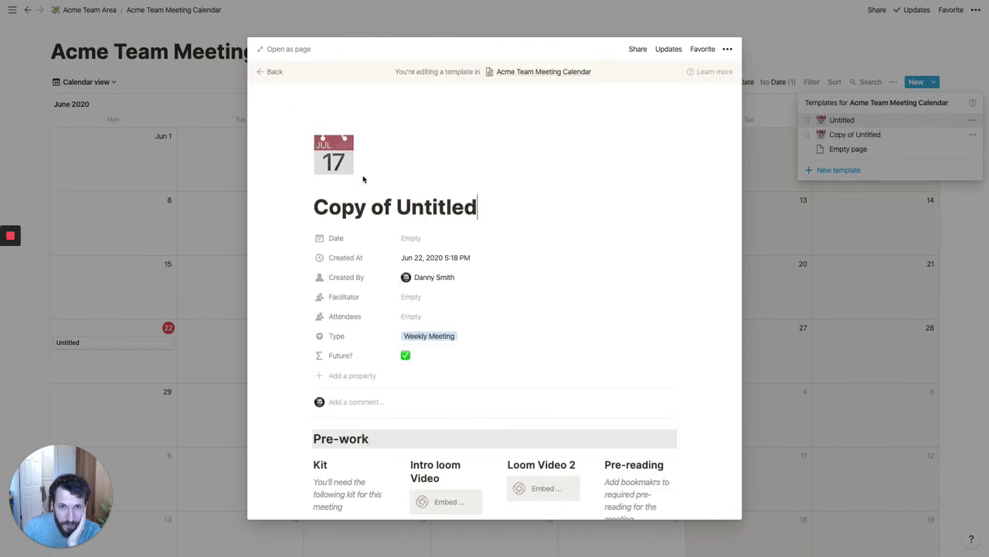
# - Rename the duplicated template "Sprint Planning" and set its Type to Sprint Planning
pyautogui.click(392, 206)
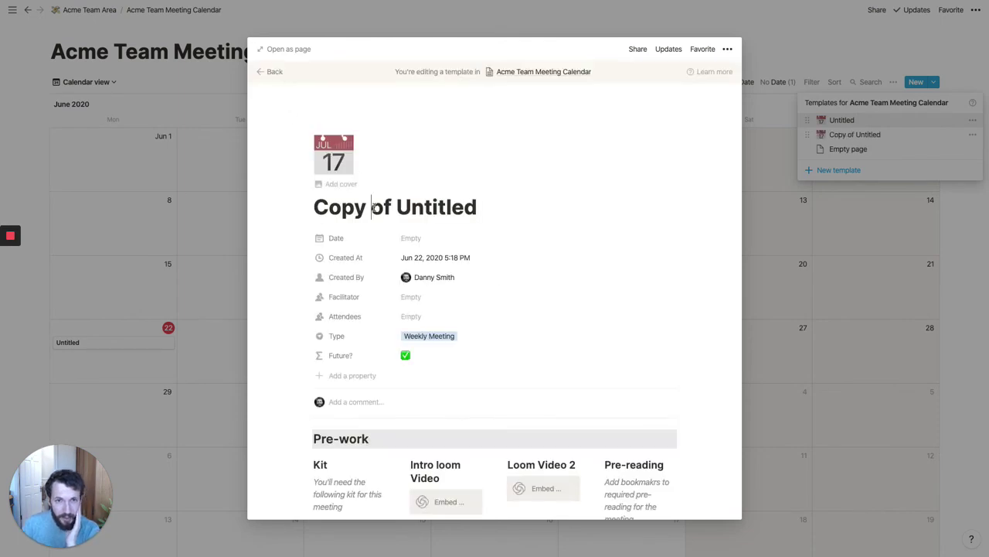
pyautogui.tripleClick(400, 206)
pyautogui.write('Sp')
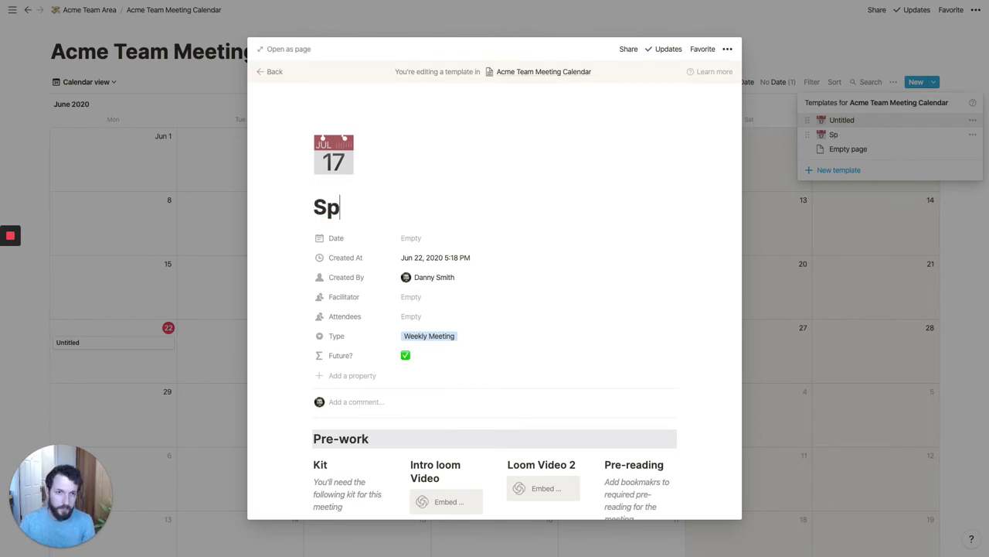
pyautogui.write('rint Planning')
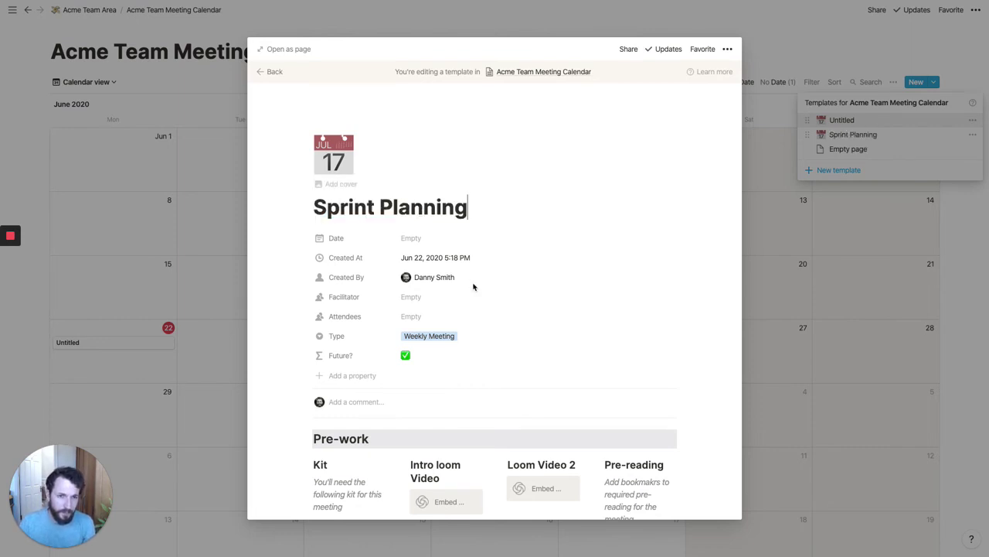
pyautogui.click(443, 335)
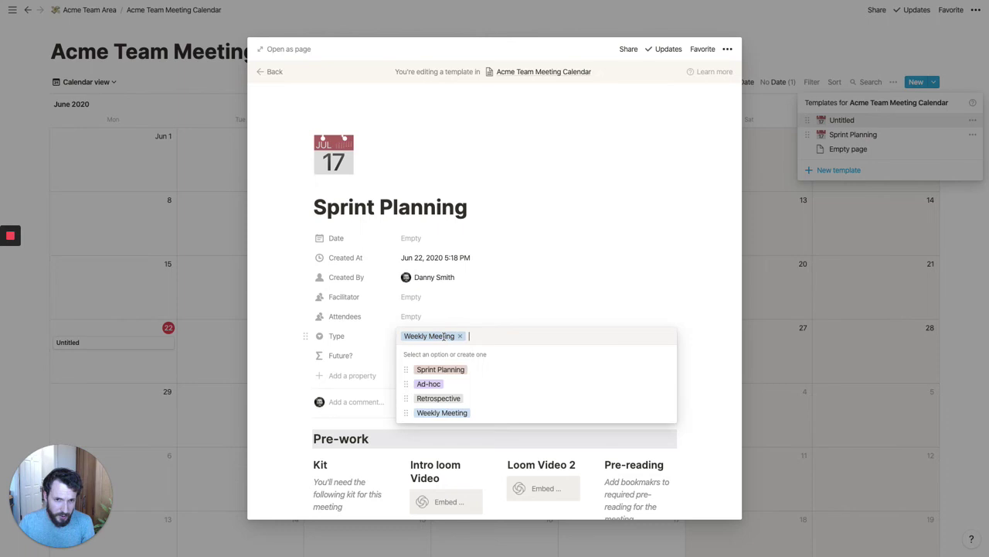
pyautogui.click(462, 374)
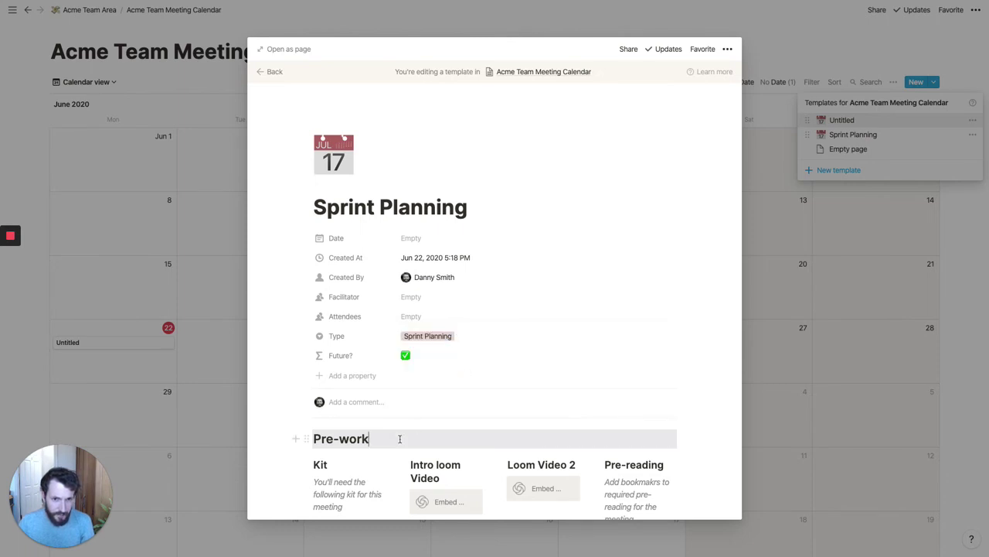
# - Delete the Kit, Intro loom Video, Loom Video 2 and Pre-reading columns under Pre-work
pyautogui.scroll(-3, 400, 438)
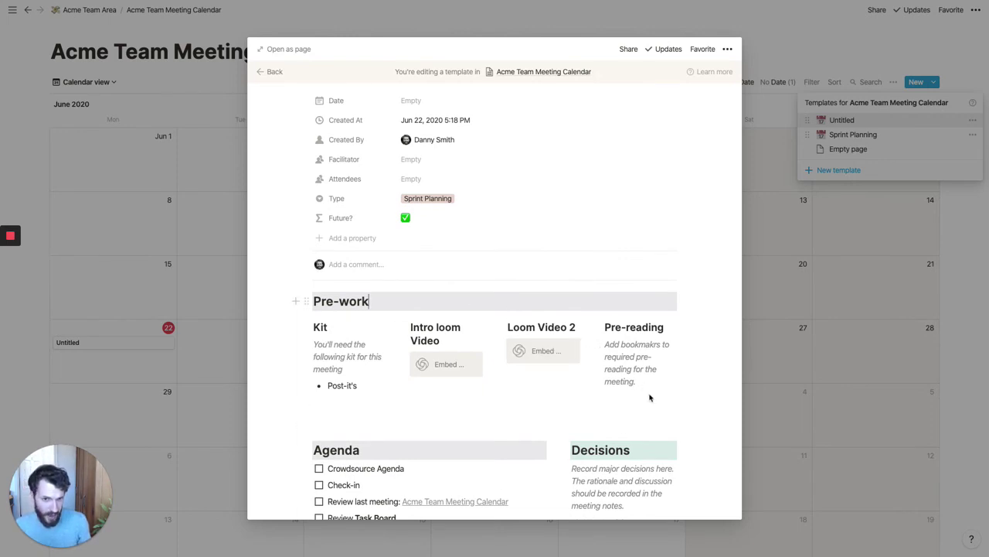
pyautogui.moveTo(649, 395); pyautogui.dragTo(336, 327)
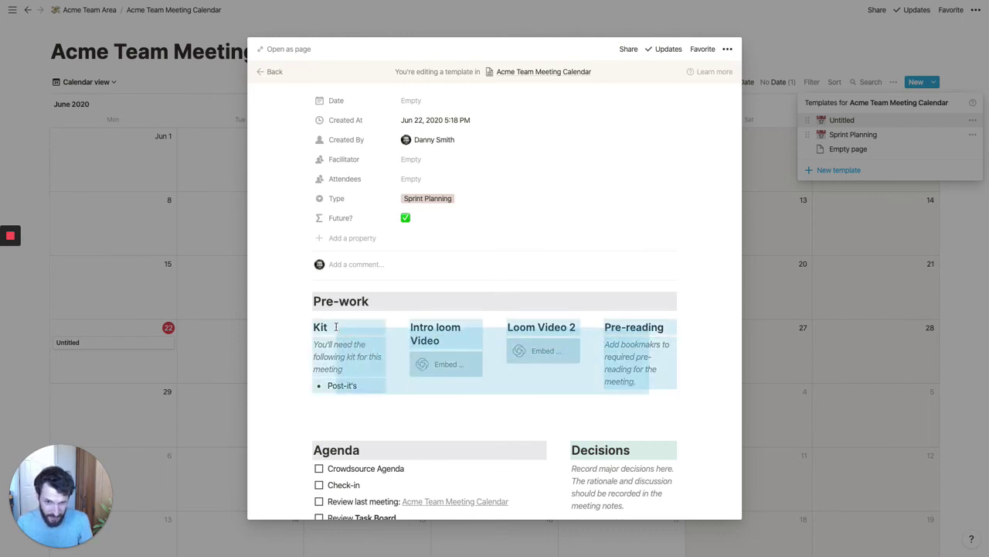
pyautogui.moveTo(336, 327); pyautogui.dragTo(323, 328)
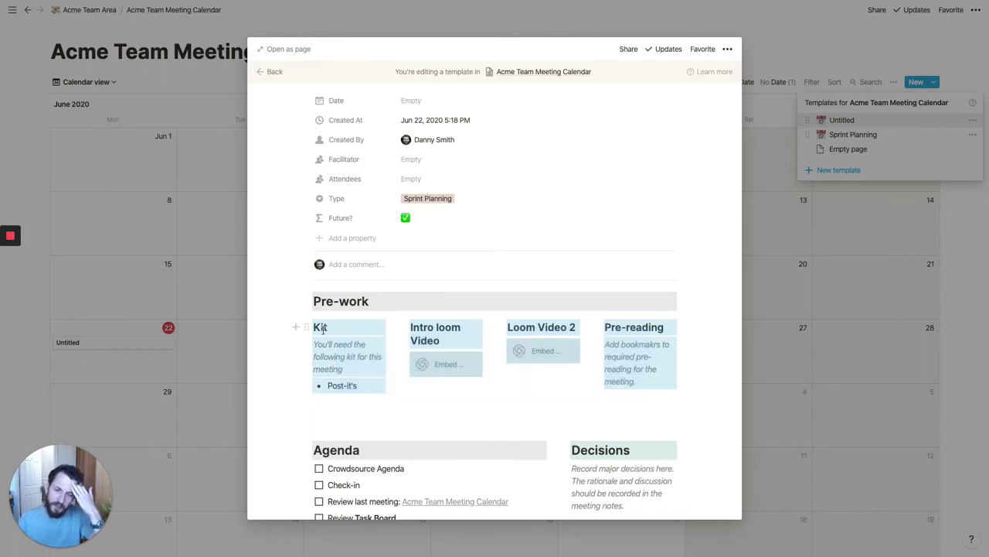
pyautogui.press('BackSpace')
# - Add a numbered list under Pre-work with "Review and clean up Task Board" and "Close all outstanding issues."
pyautogui.click(391, 323)
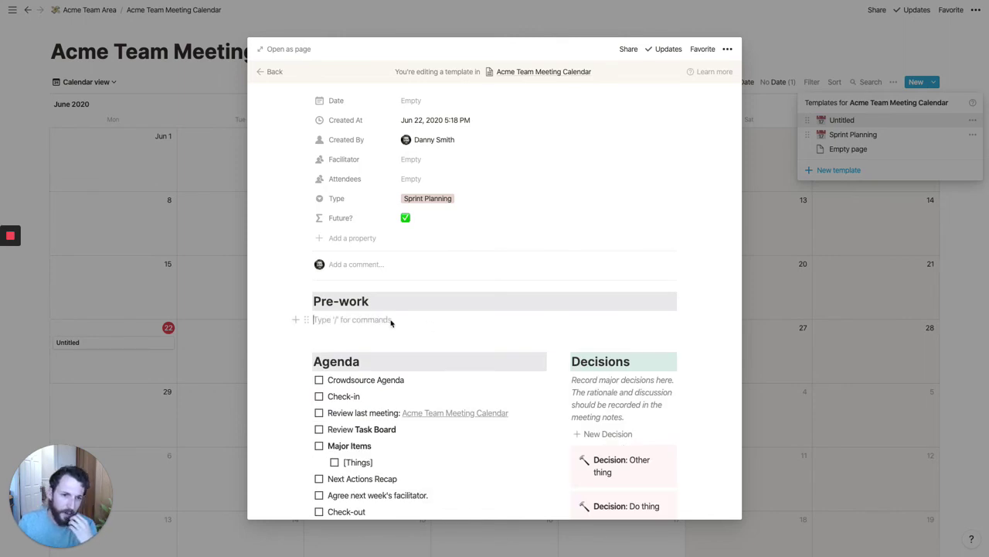
pyautogui.write('-')
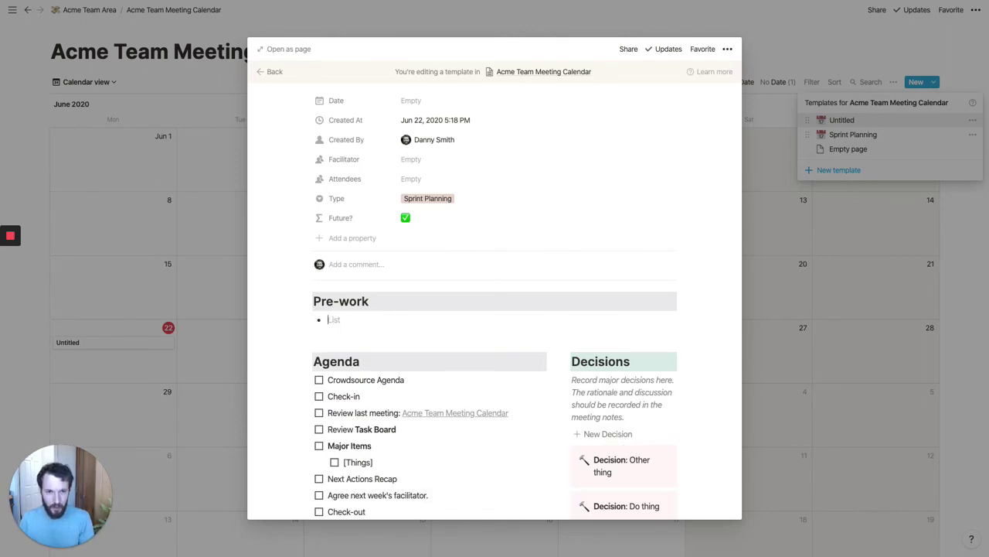
pyautogui.press('BackSpace')
pyautogui.write('1. Review')
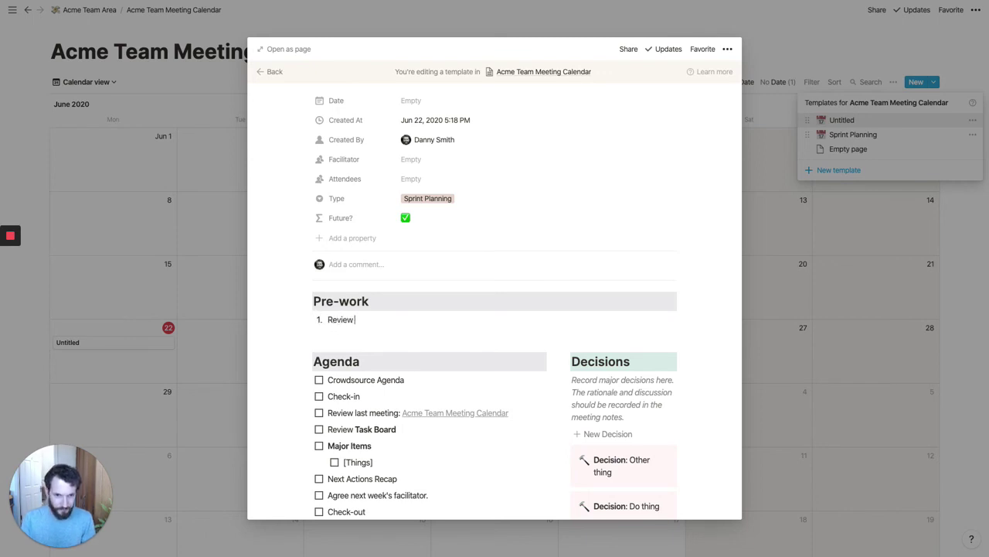
pyautogui.write(' and clean up Task Board')
pyautogui.press('Return')
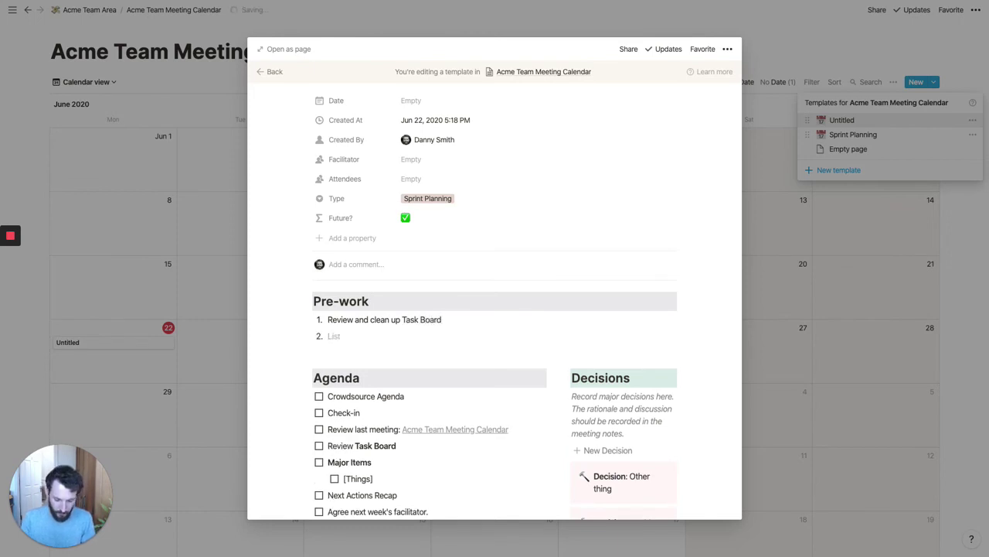
pyautogui.write('Close')
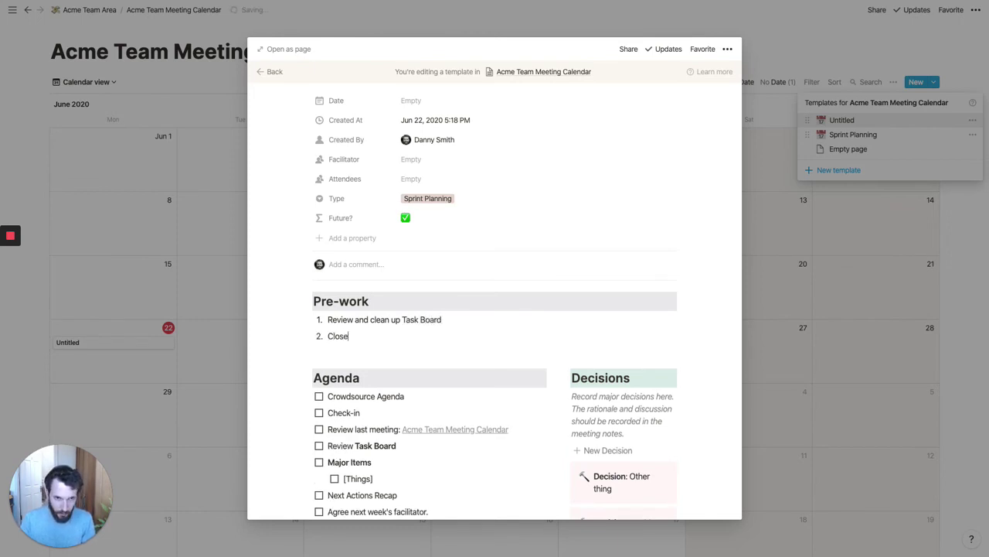
pyautogui.write(' all outstanding issues.')
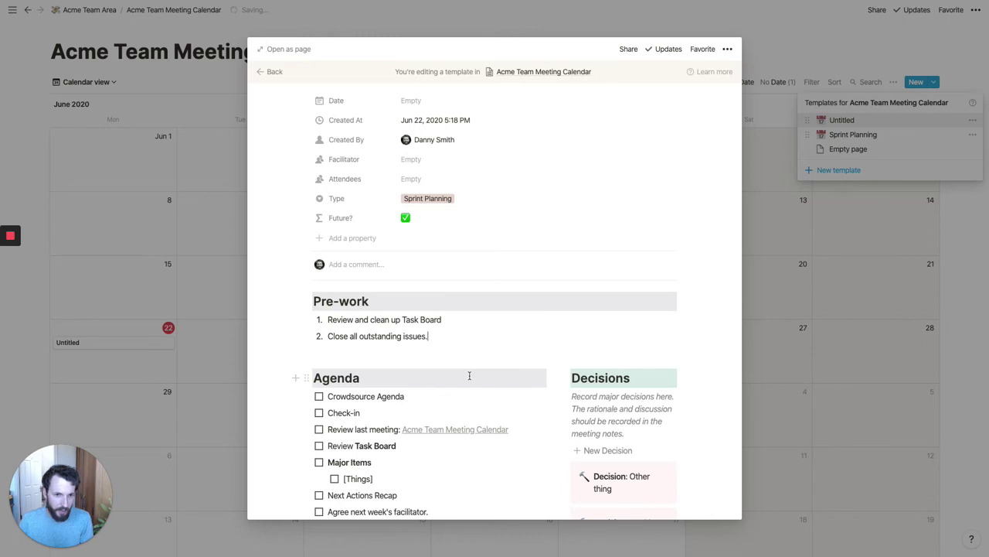
# - Delete the "Crowdsource Agenda" item from the Sprint Planning template's agenda
pyautogui.scroll(-1, 470, 375)
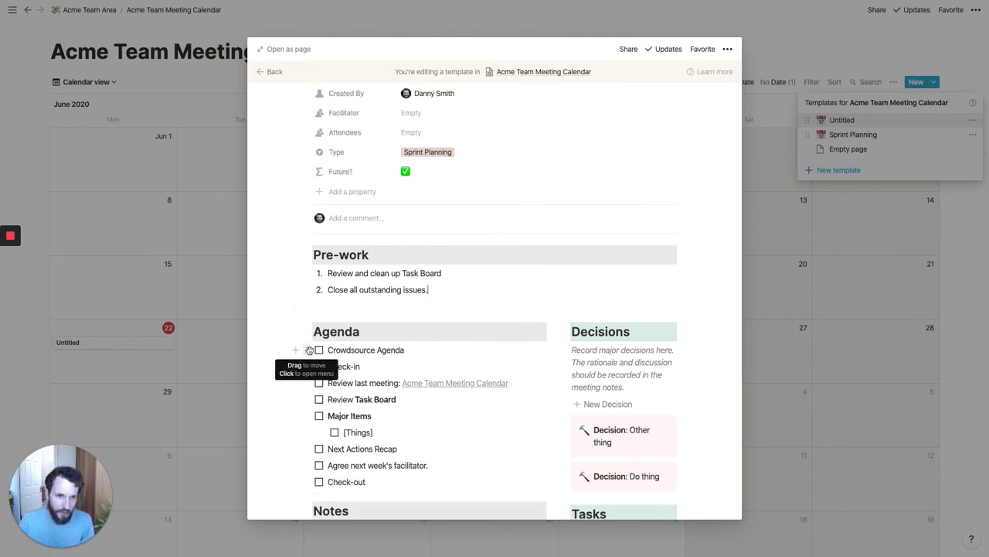
pyautogui.click(306, 349)
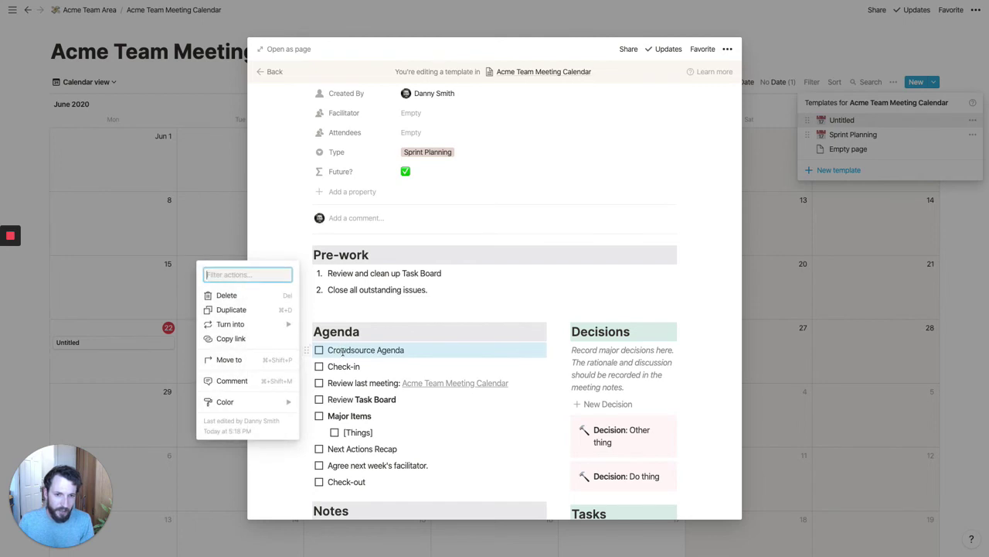
pyautogui.press('Escape')
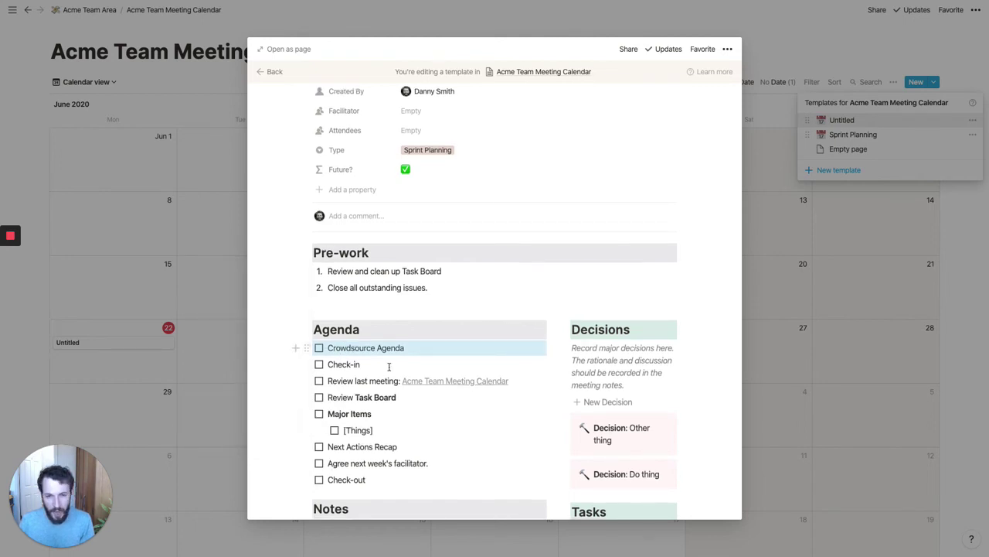
pyautogui.press('Delete')
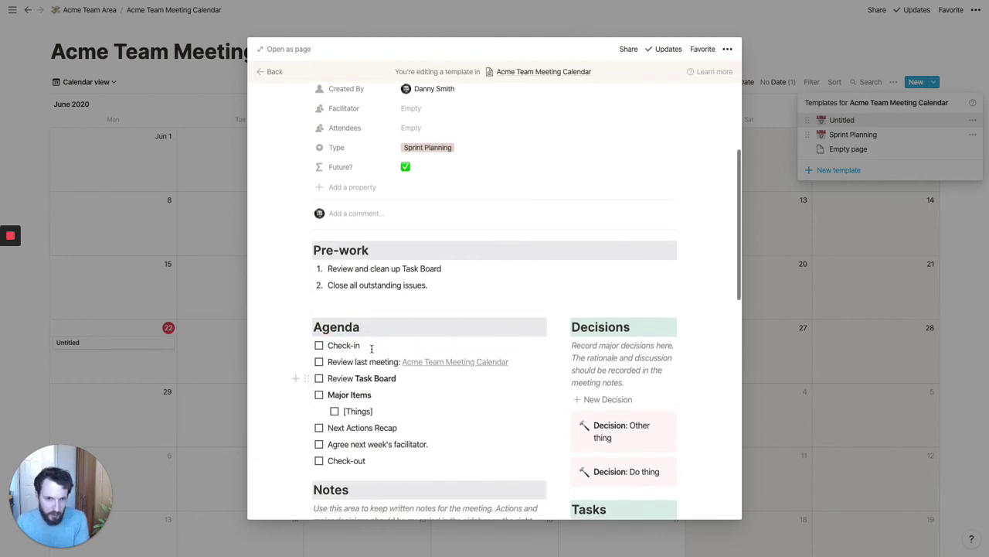
# - Clear the text and calendar link of the "Review last meeting" agenda item, keeping its empty checkbox
pyautogui.click(307, 361)
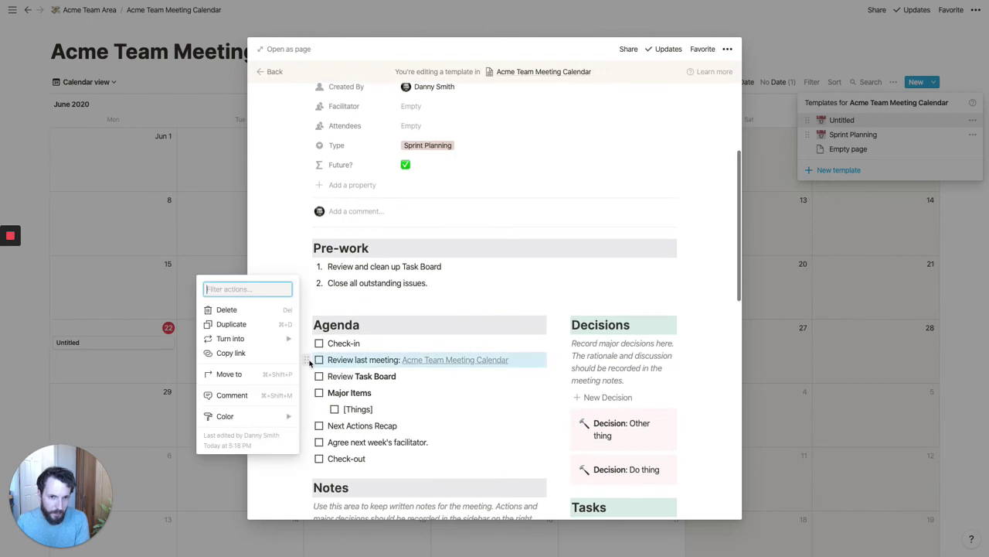
pyautogui.press('Escape')
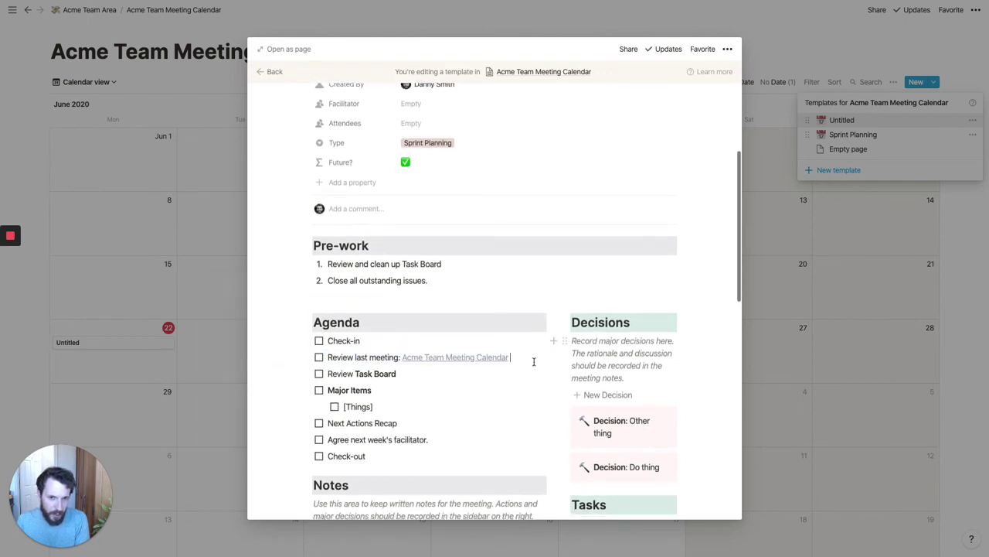
pyautogui.moveTo(510, 361); pyautogui.dragTo(328, 362)
pyautogui.press('BackSpace')
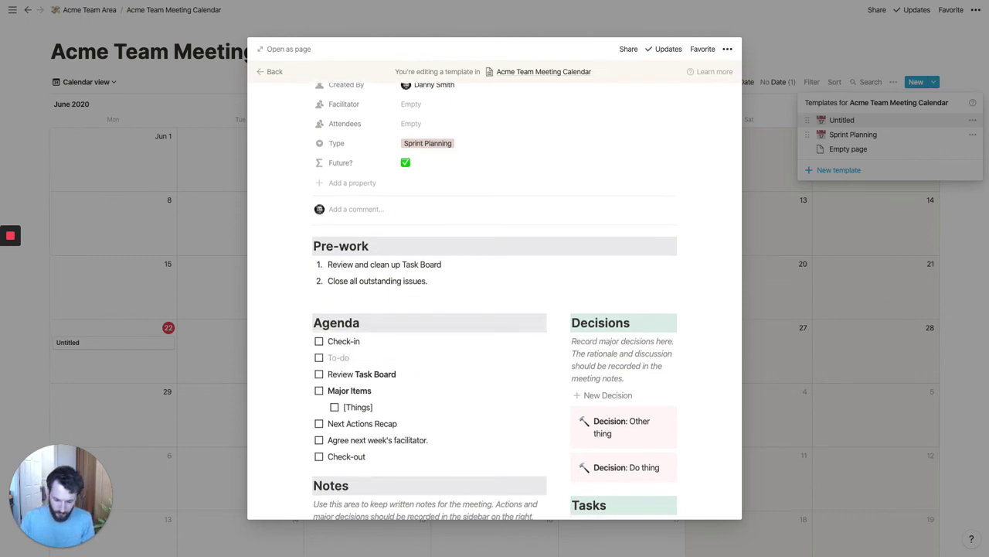
# - Fill the empty agenda item with "Product Manager: Sprint Goal" and make the text bold
pyautogui.write('Product Manage')
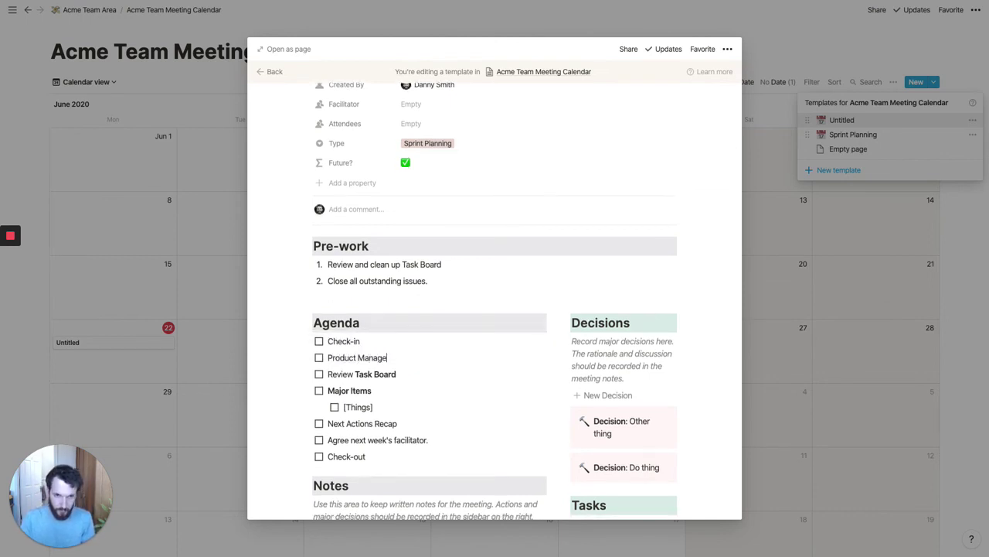
pyautogui.write('r: Sprint Goal')
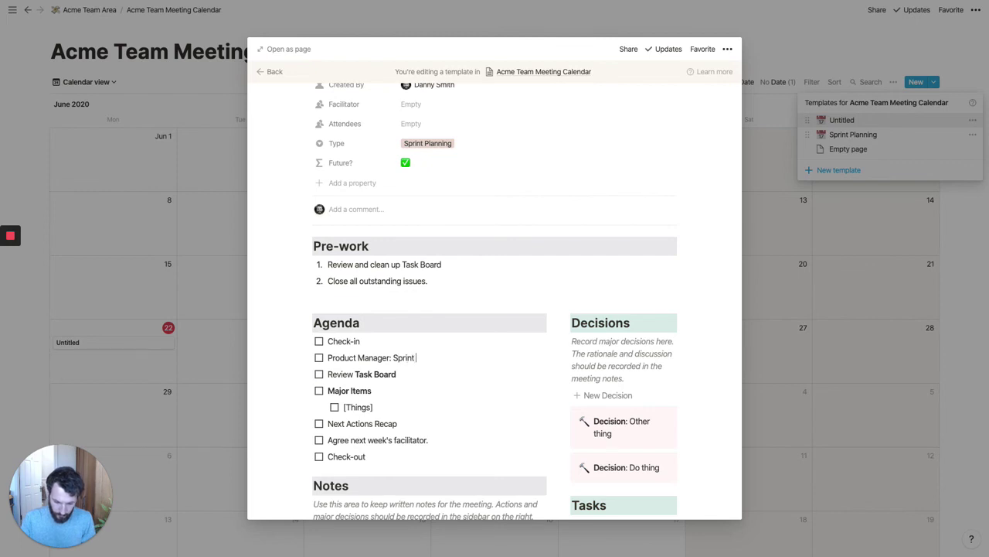
pyautogui.tripleClick(372, 356)
pyautogui.hotkey('ctrl', 'b')
# - Replace the "Review Task Board" agenda item with "Agree Sprint Goal" and delete the "[Things]" sub-item under Major Items
pyautogui.moveTo(418, 371); pyautogui.dragTo(323, 376)
pyautogui.write('Agree Sprint Goal')
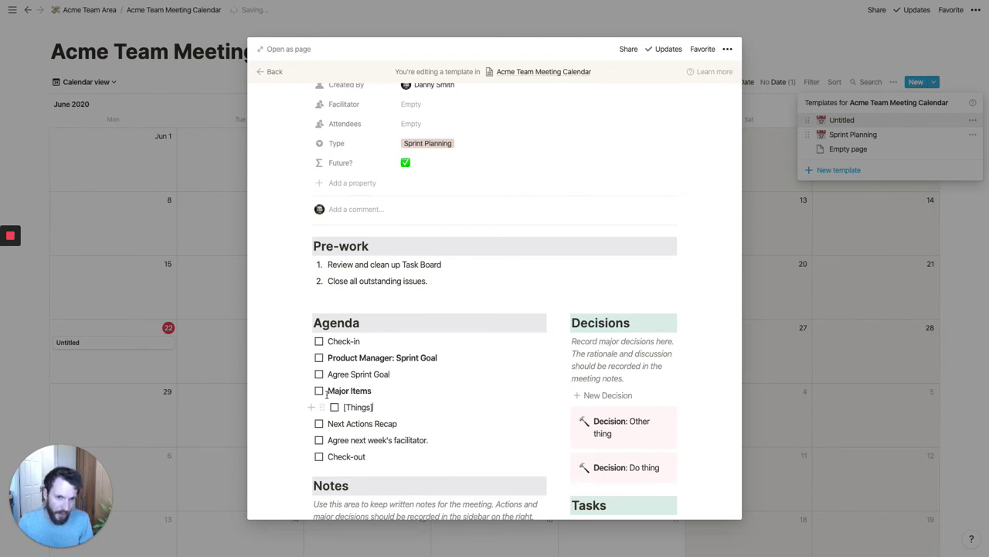
pyautogui.press('Escape')
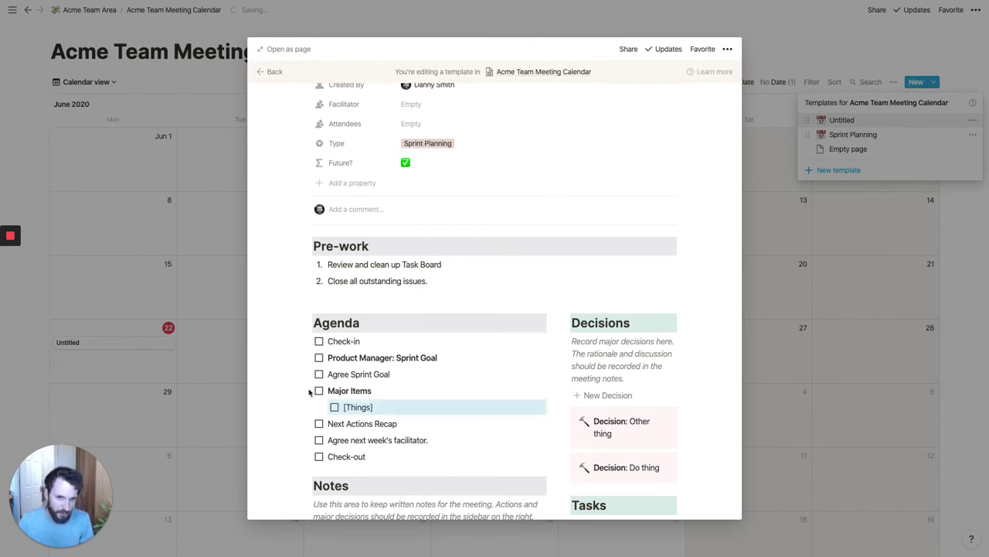
pyautogui.press('BackSpace')
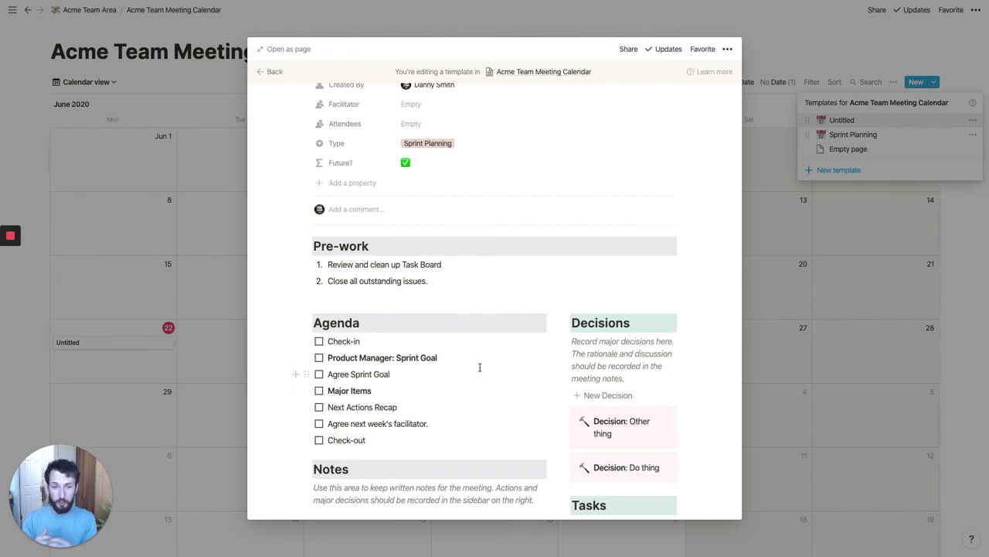
# - Delete the "Decision: Do thing" callout under Decisions, look over the remaining sections and close the Sprint Planning template
pyautogui.click(453, 303)
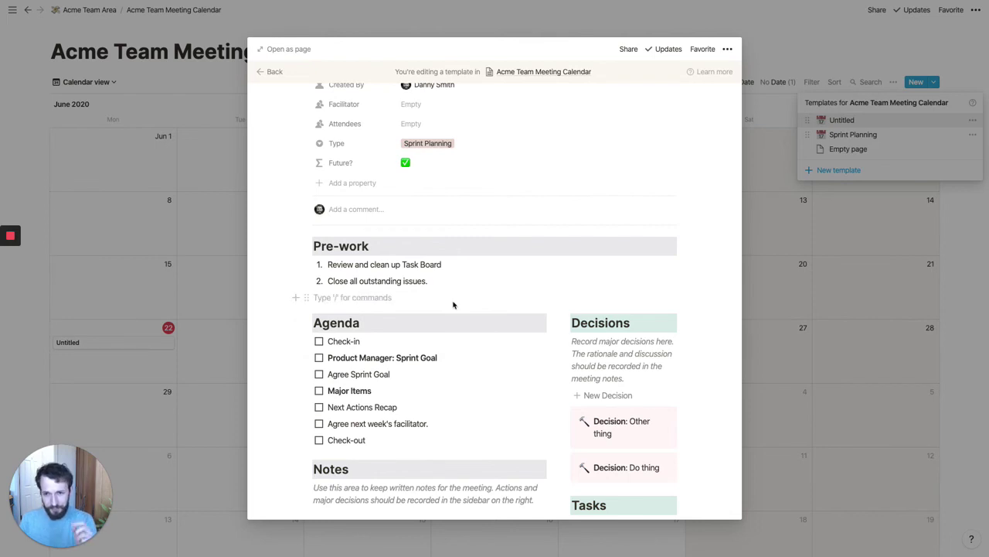
pyautogui.scroll(-3, 453, 304)
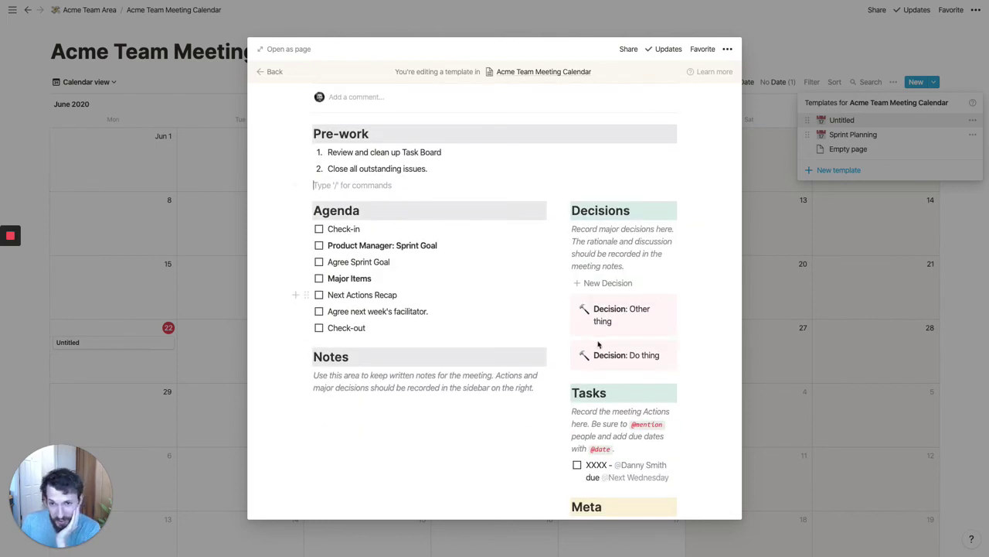
pyautogui.click(563, 347)
pyautogui.press('BackSpace')
pyautogui.scroll(-2, 631, 389)
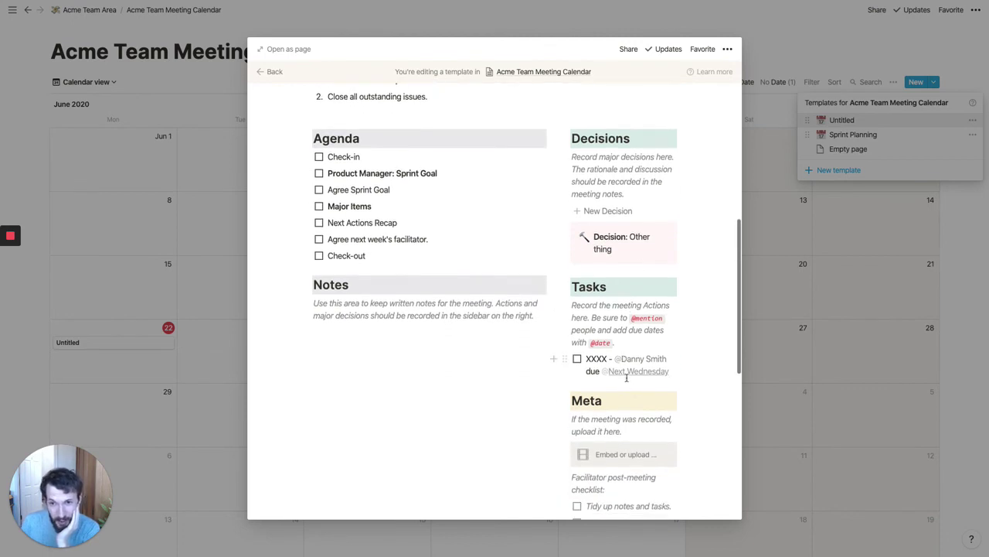
pyautogui.scroll(-5, 626, 385)
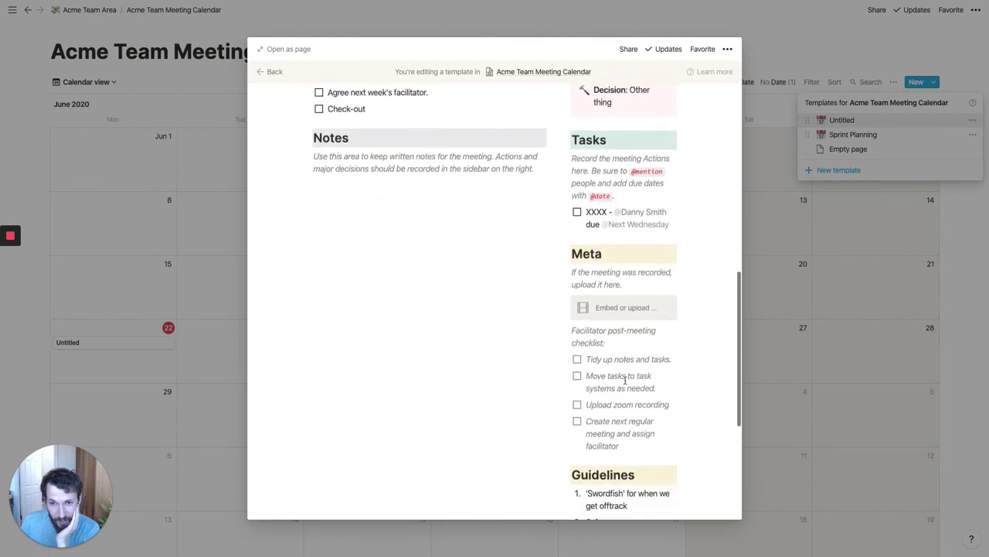
pyautogui.scroll(-2, 613, 362)
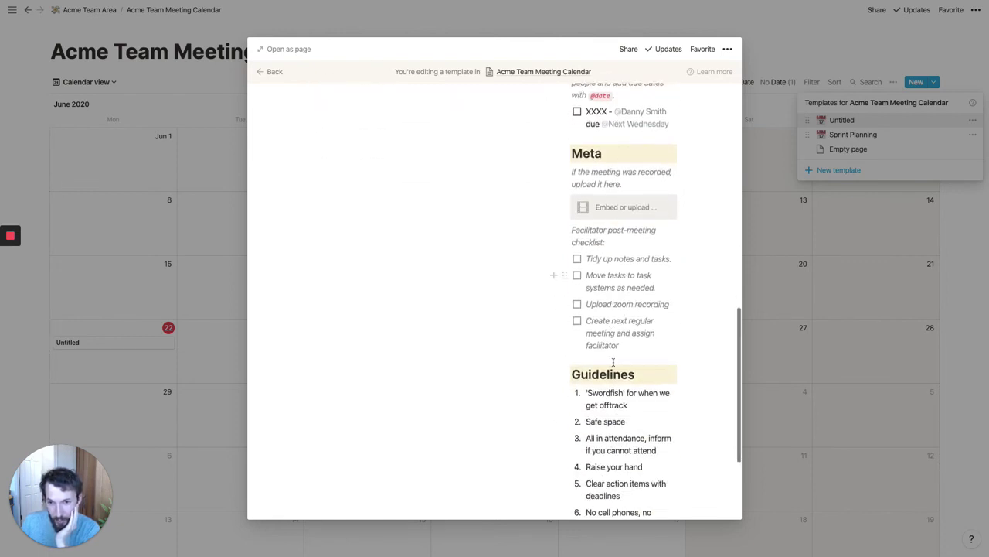
pyautogui.scroll(6, 613, 363)
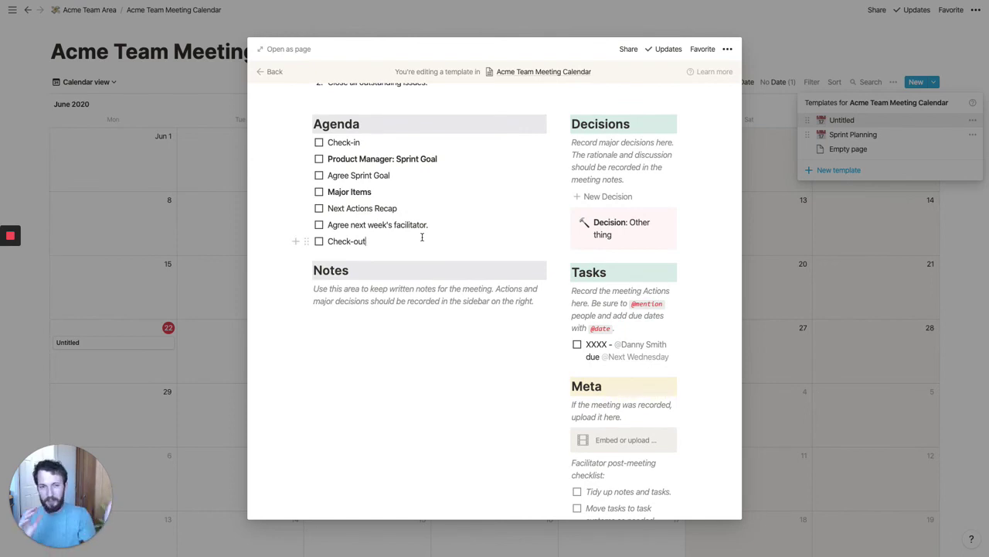
pyautogui.scroll(4, 422, 237)
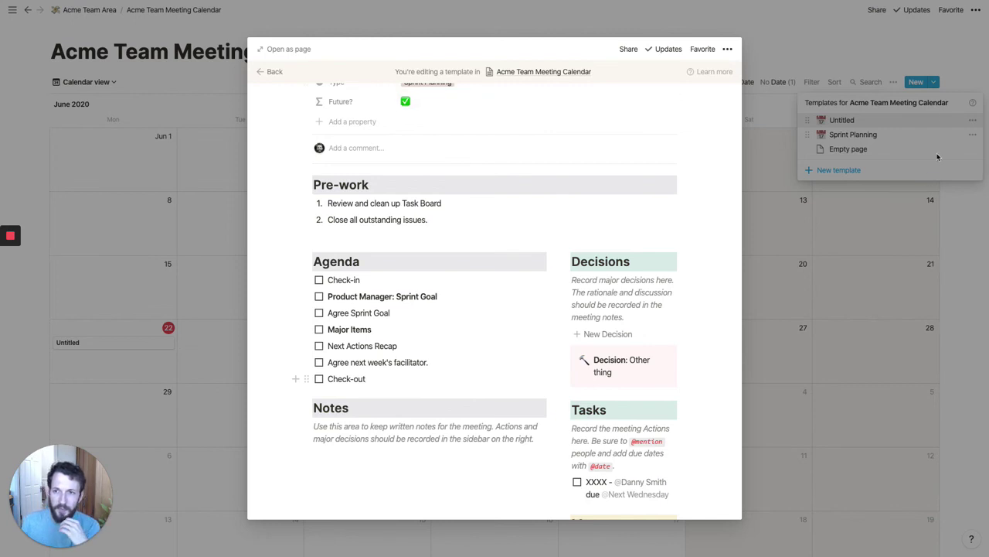
pyautogui.press('Escape')
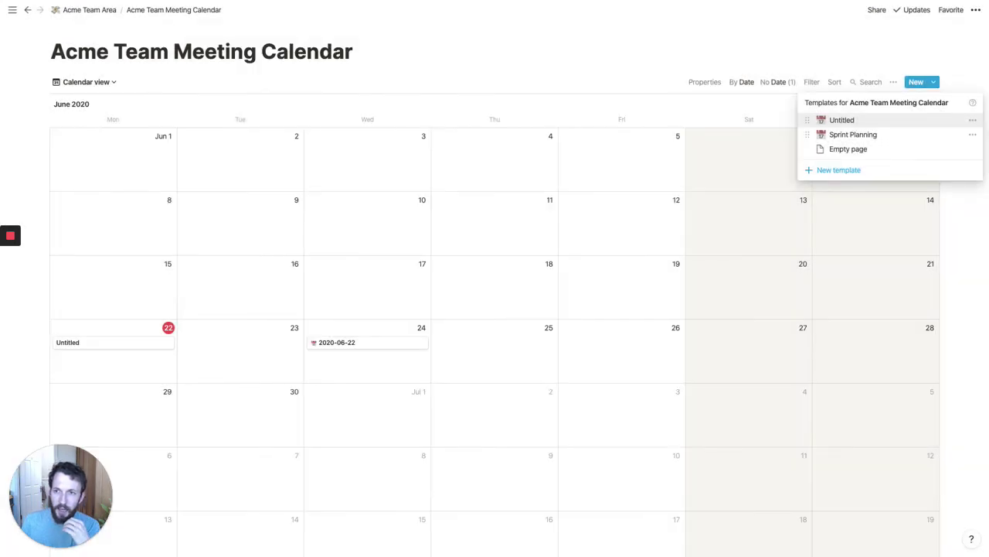
# - Create a meeting page from the Untitled template, title it "Weekly Meeting" and close it
pyautogui.click(846, 124)
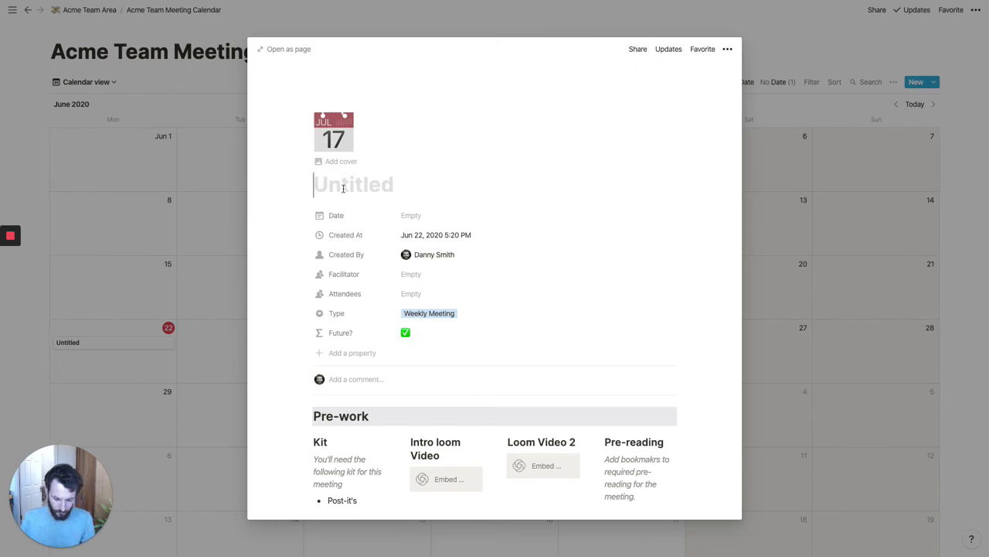
pyautogui.write('W')
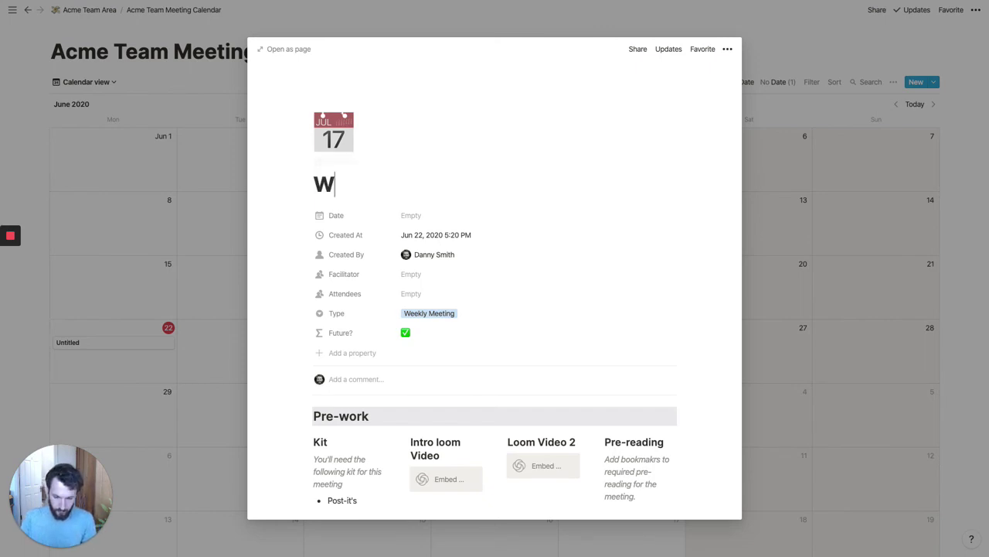
pyautogui.write('eekly Meeting')
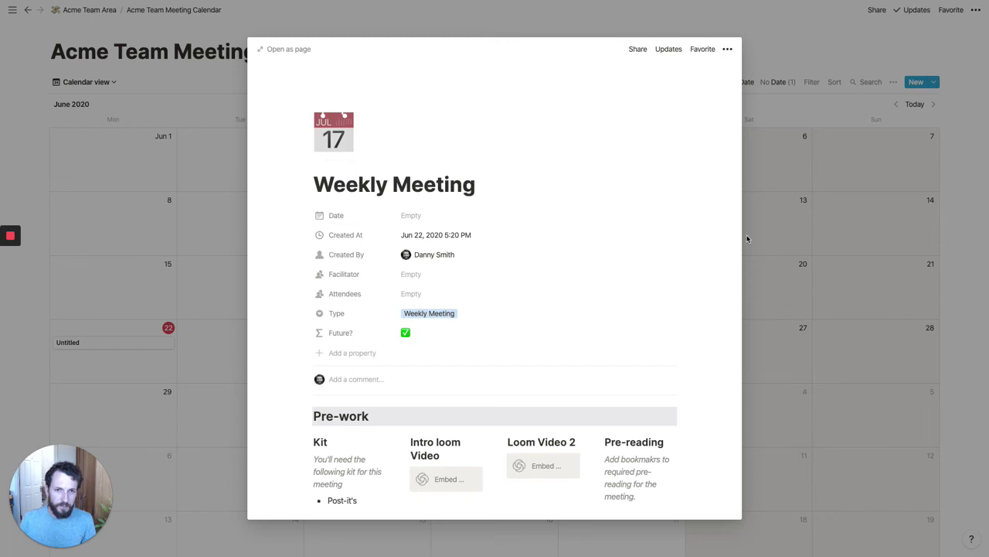
pyautogui.click(810, 349)
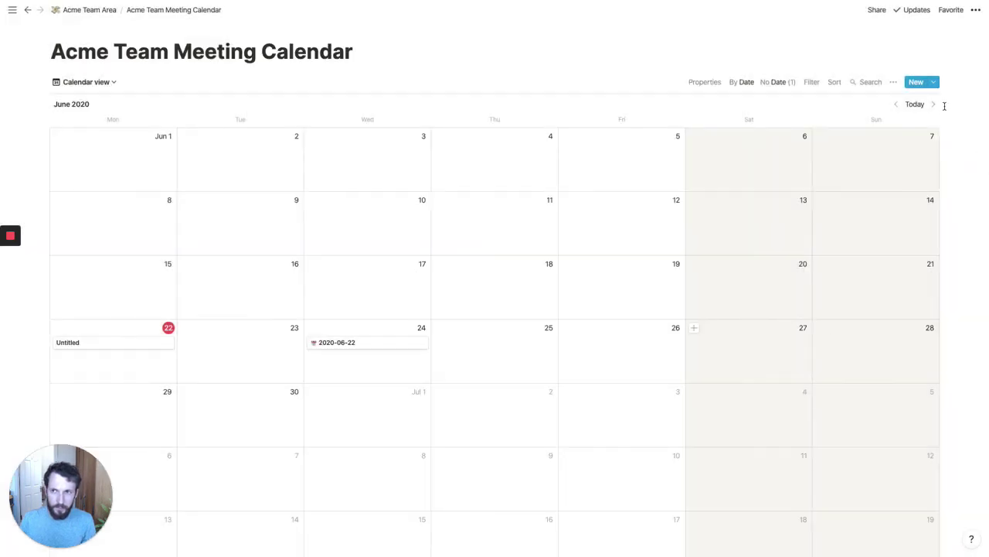
# - Create a second meeting page from the Untitled template, title it "Weekly Meeting" too and return to the calendar
pyautogui.click(935, 82)
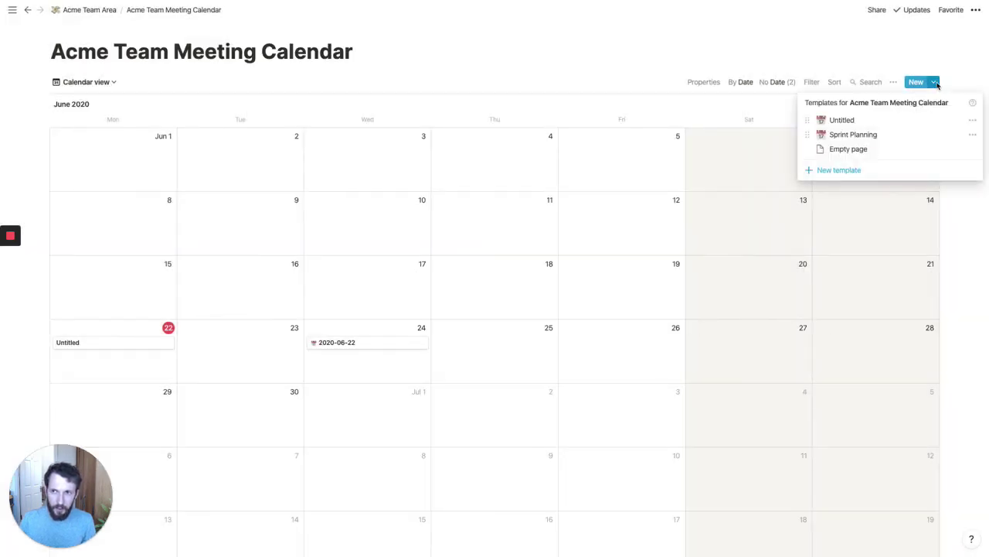
pyautogui.click(919, 121)
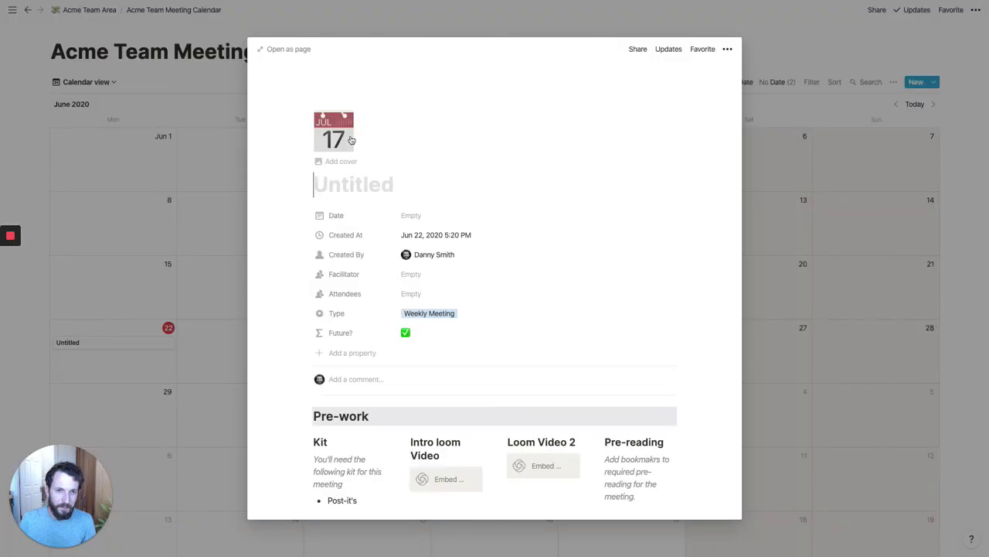
pyautogui.write('W')
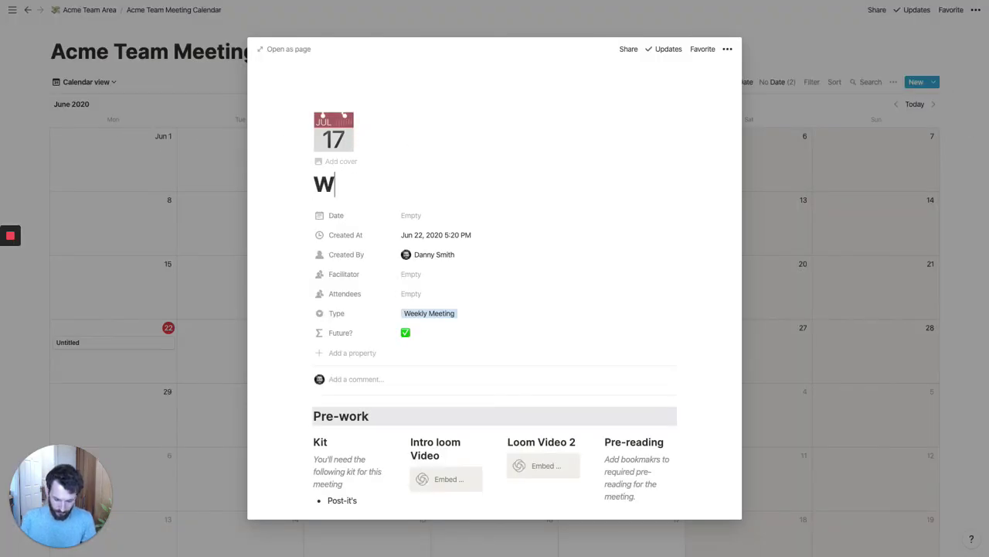
pyautogui.write('eekly Meeting')
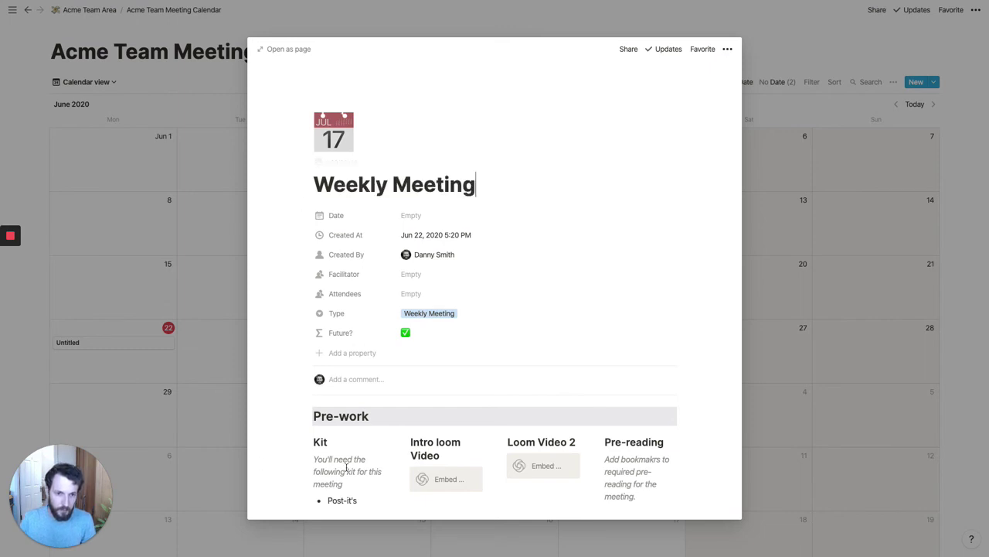
pyautogui.doubleClick(370, 459)
pyautogui.click(369, 459)
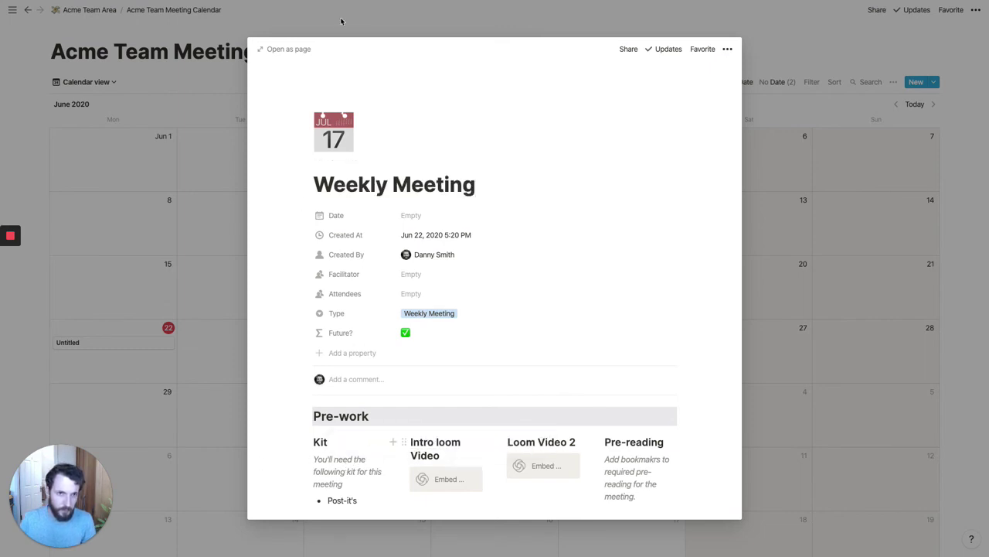
pyautogui.click(165, 89)
# - Create a meeting page from the Sprint Planning template and change its icon to the yellow running woman emoji
pyautogui.click(934, 83)
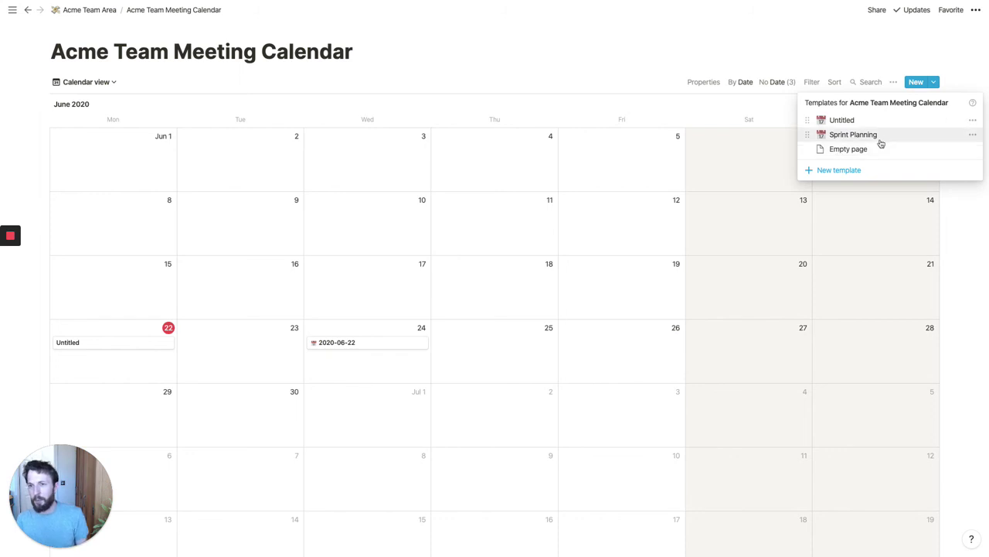
pyautogui.click(857, 137)
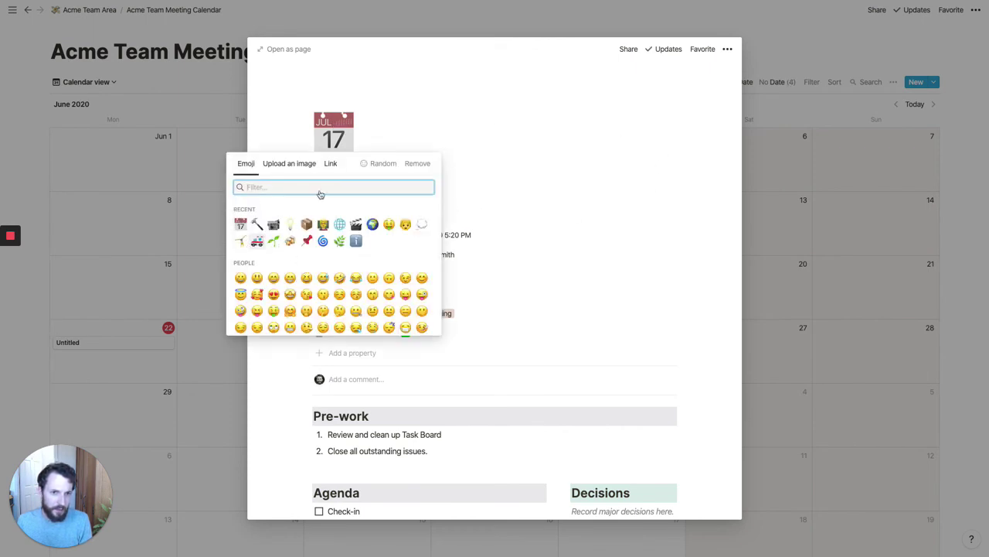
pyautogui.write('run')
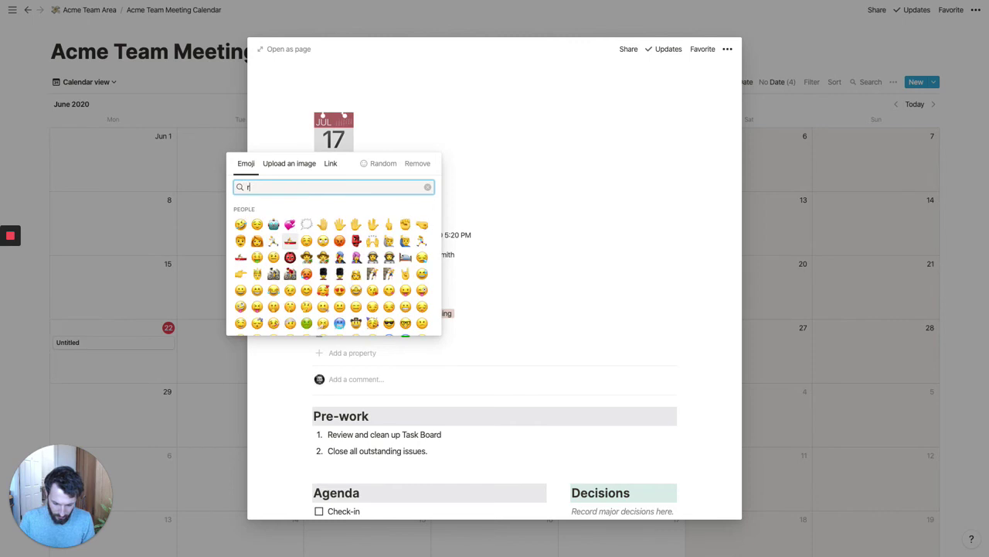
pyautogui.click(273, 211)
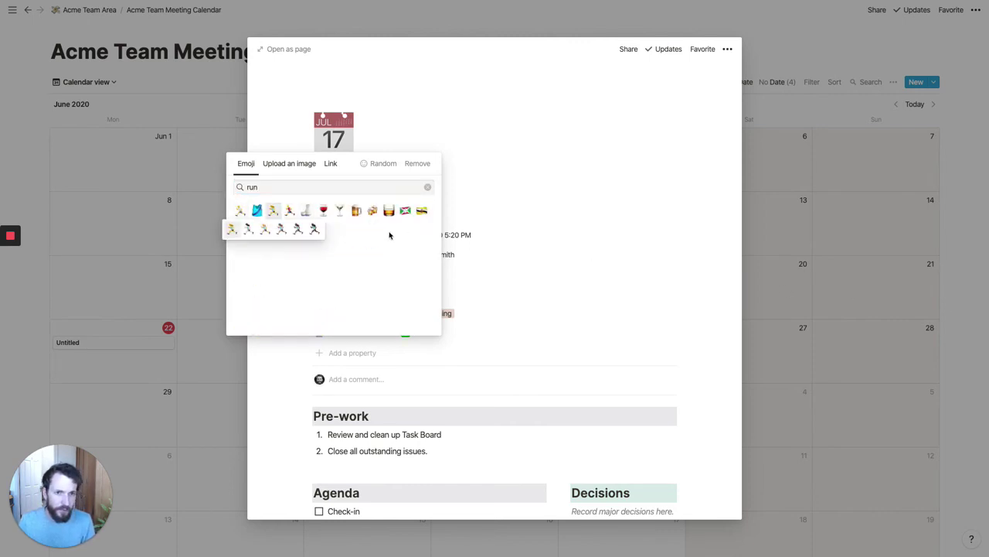
pyautogui.click(230, 230)
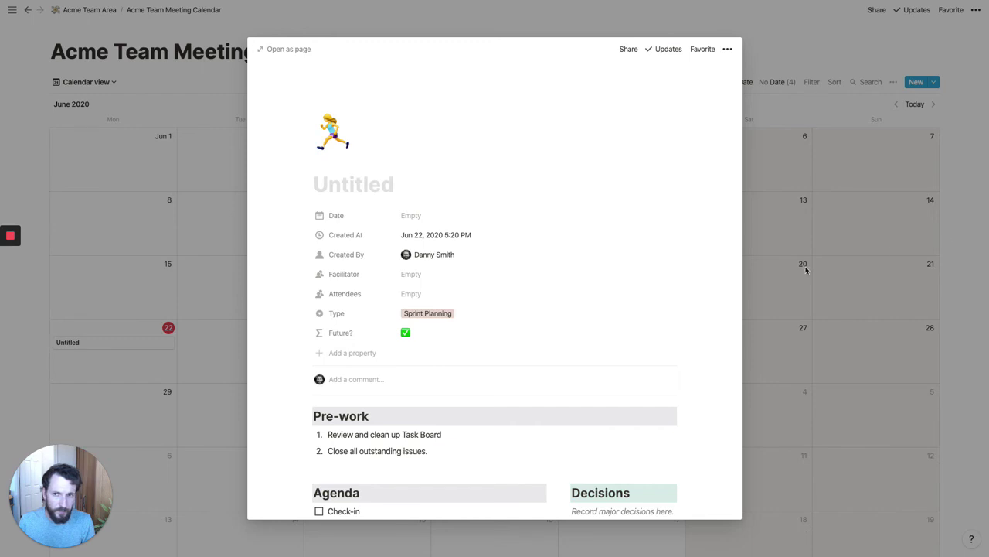
pyautogui.click(805, 269)
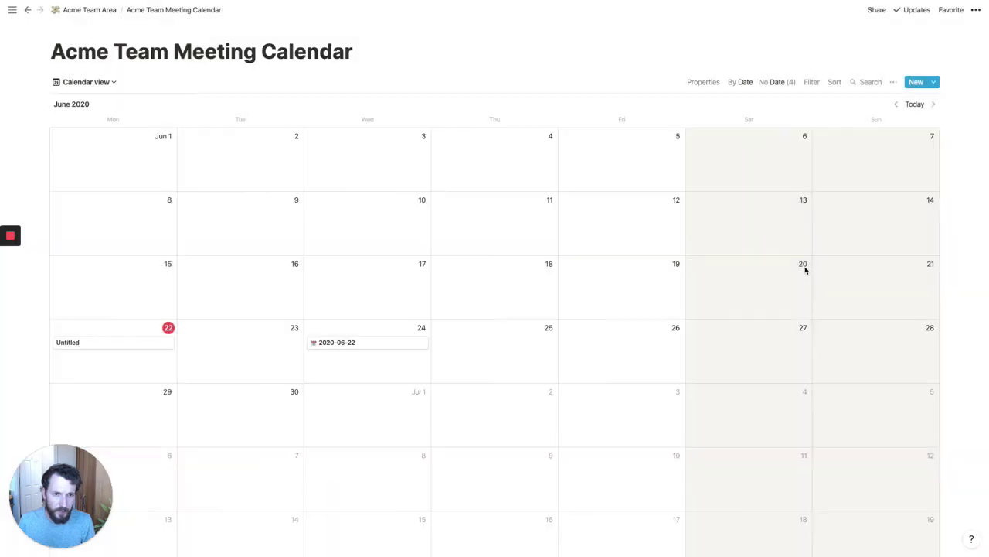
# - Apply the Sprint Planning template to the untitled June 22 meeting and return to the calendar
pyautogui.click(116, 341)
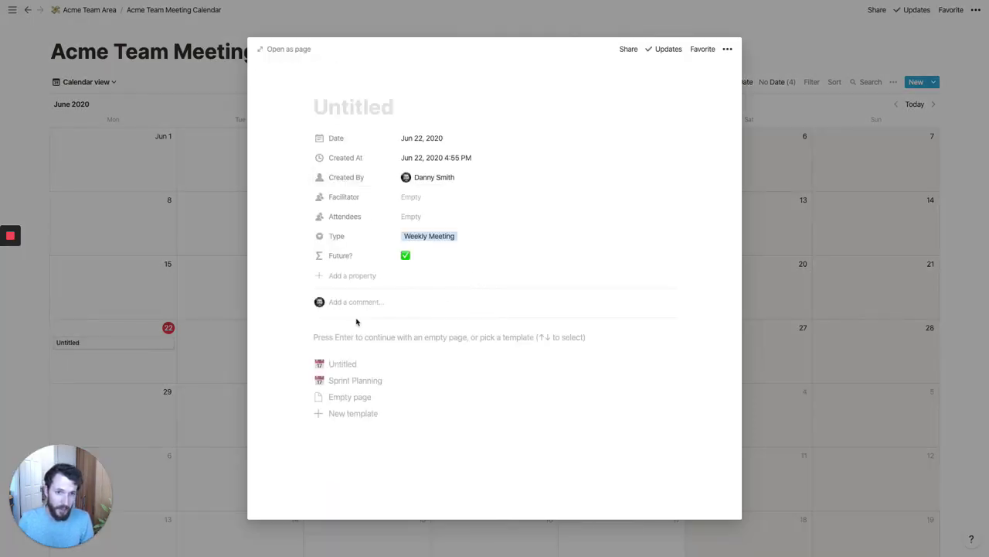
pyautogui.click(354, 383)
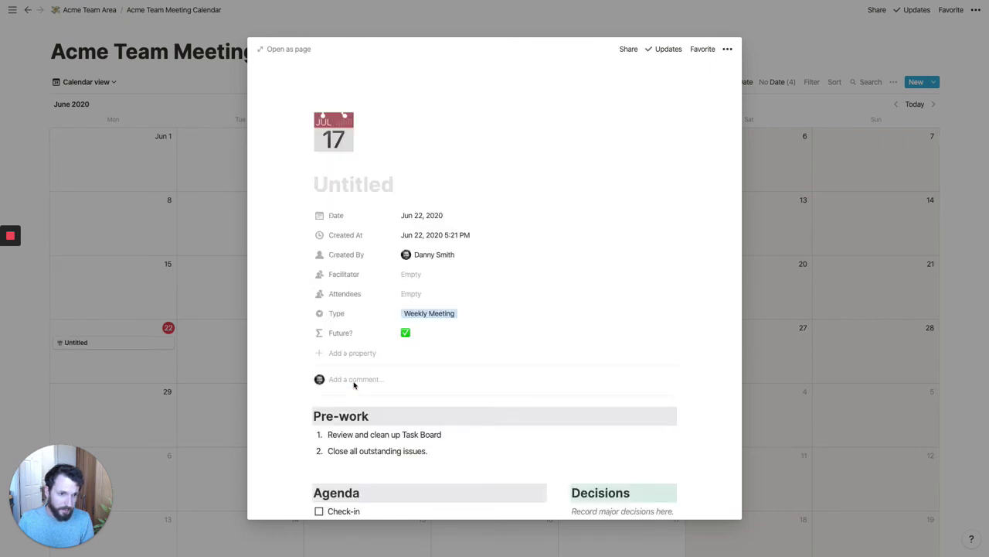
pyautogui.click(327, 133)
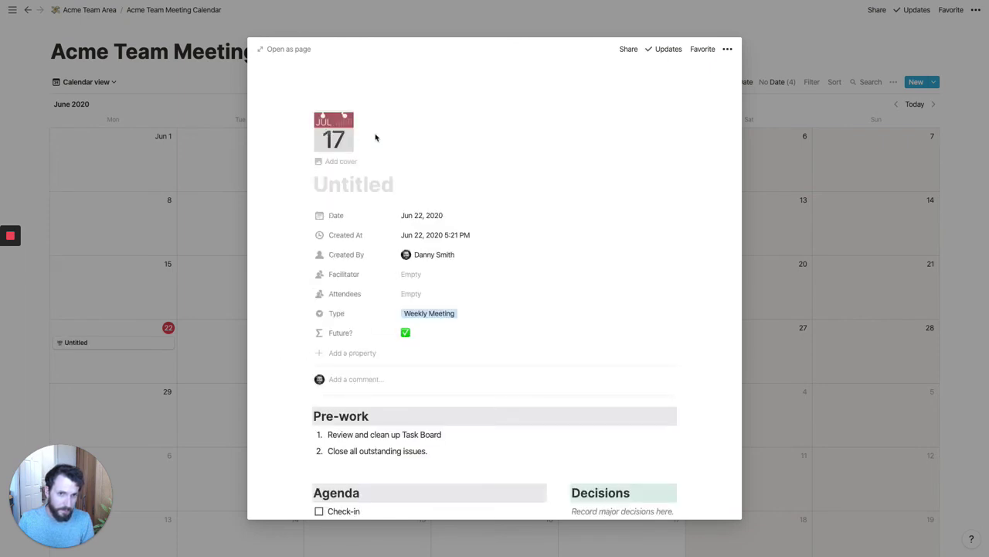
pyautogui.click(975, 222)
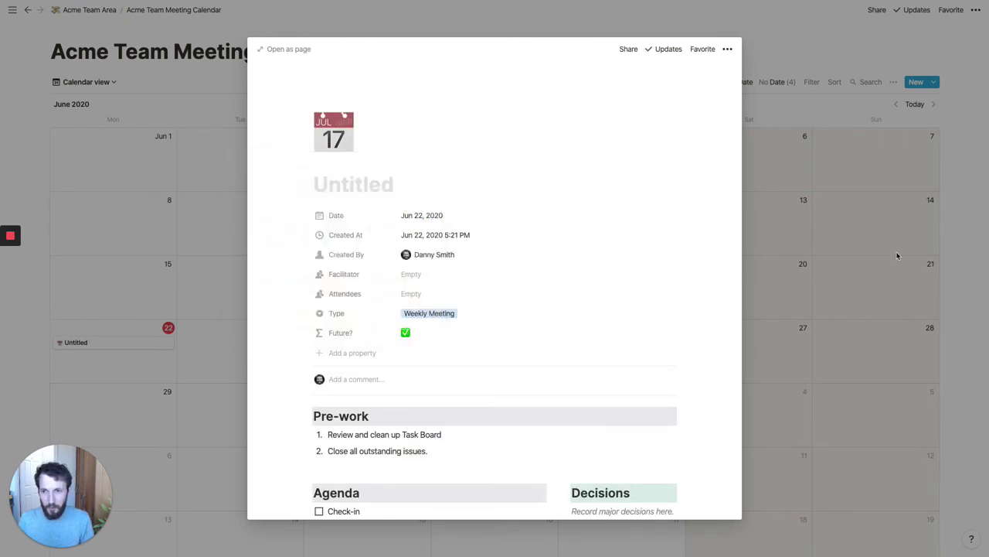
pyautogui.click(957, 94)
# - Create another meeting page from the Sprint Planning template and close it without filling anything in
pyautogui.click(934, 82)
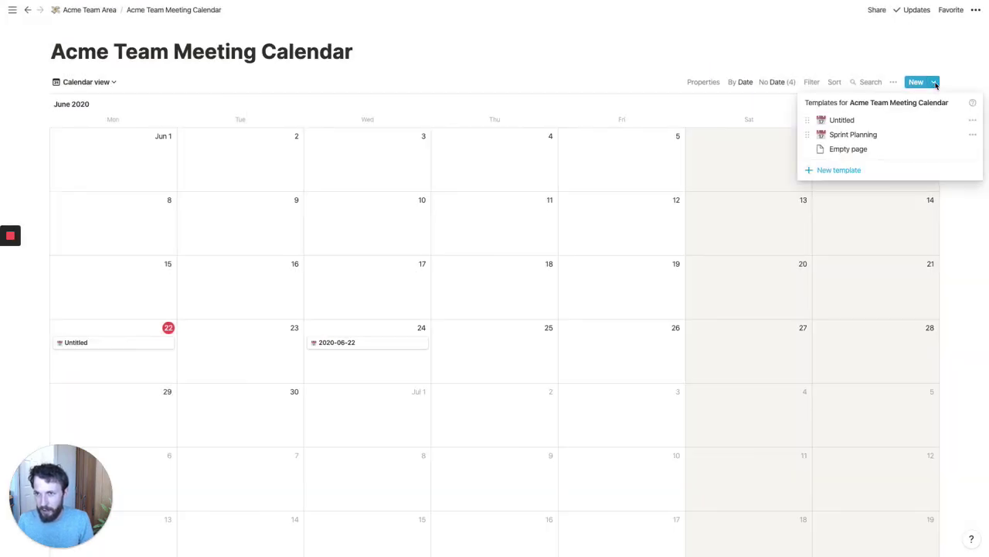
pyautogui.click(843, 134)
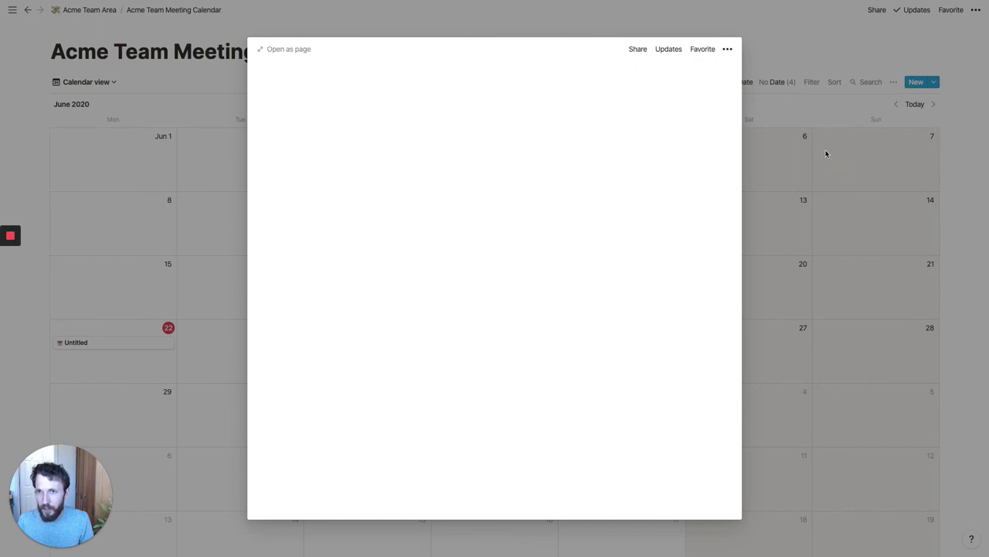
pyautogui.click(824, 153)
# - Edit the Untitled meeting template, title it "Weekly Planning" and close it
pyautogui.click(936, 82)
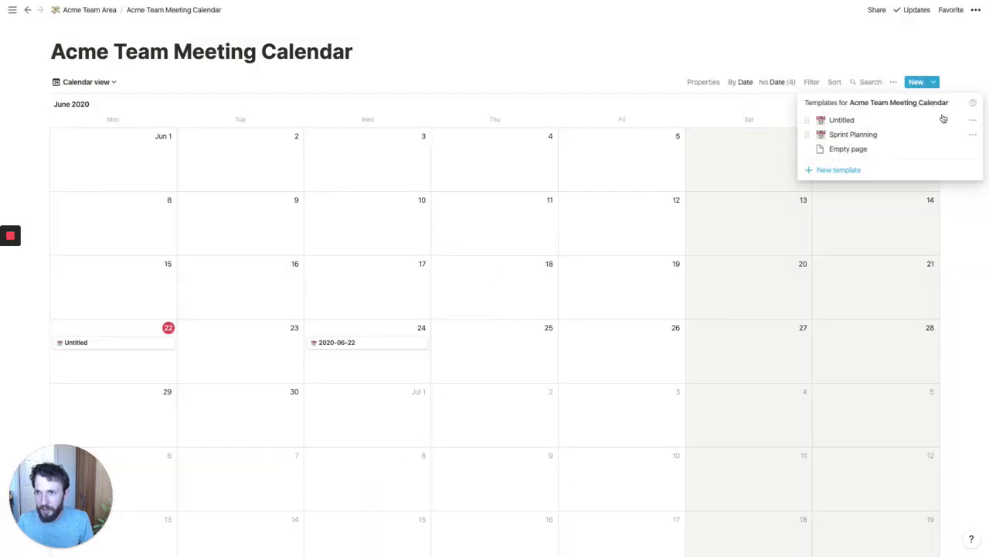
pyautogui.click(972, 120)
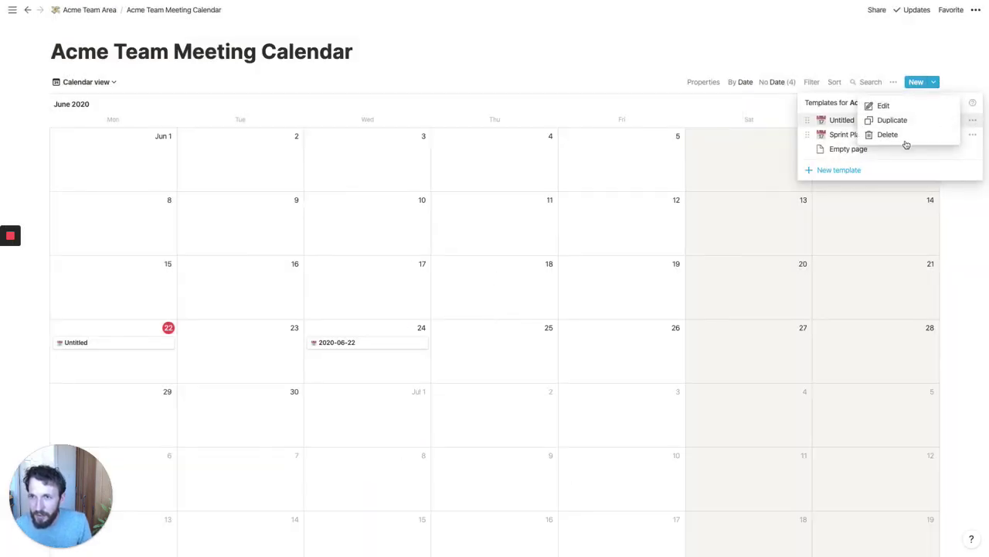
pyautogui.click(883, 106)
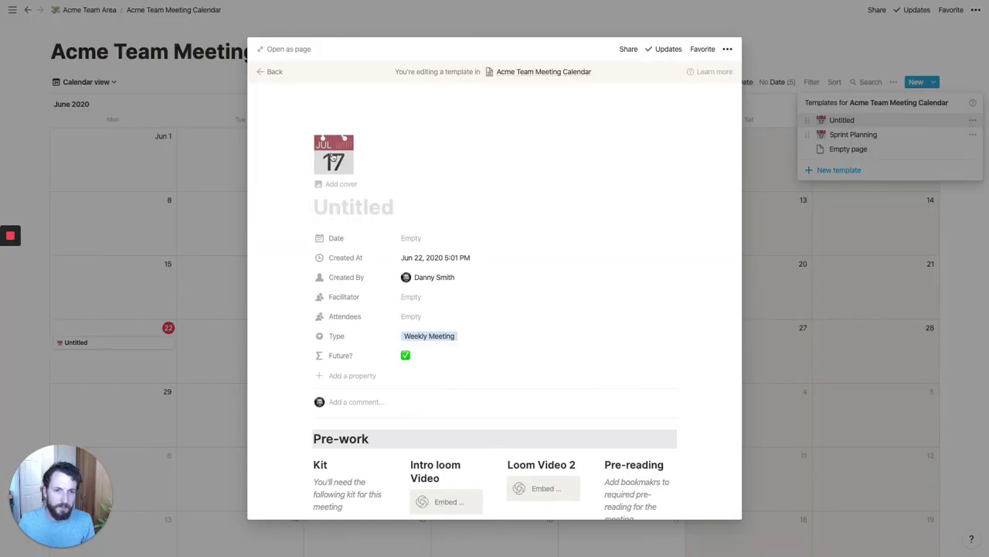
pyautogui.click(333, 157)
pyautogui.click(412, 208)
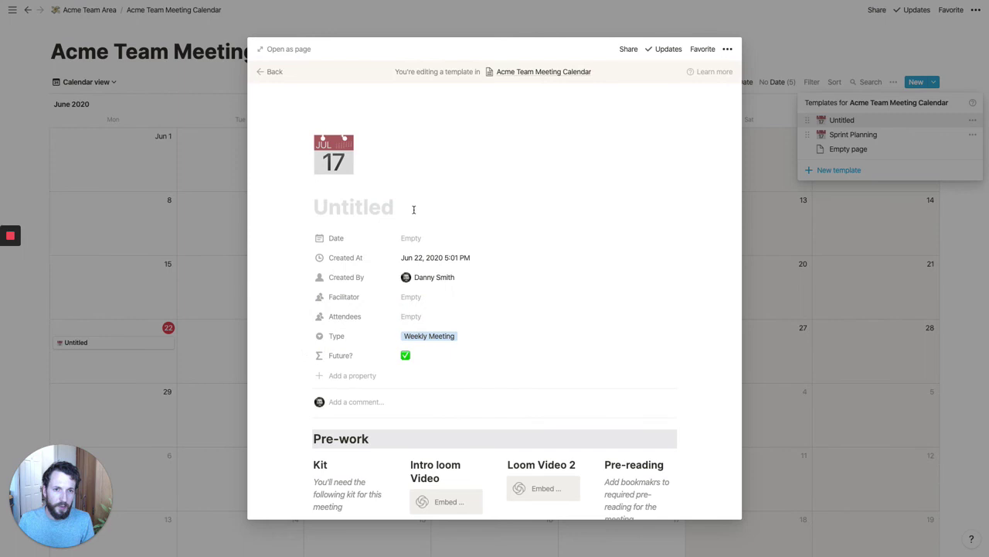
pyautogui.write('Weekly ')
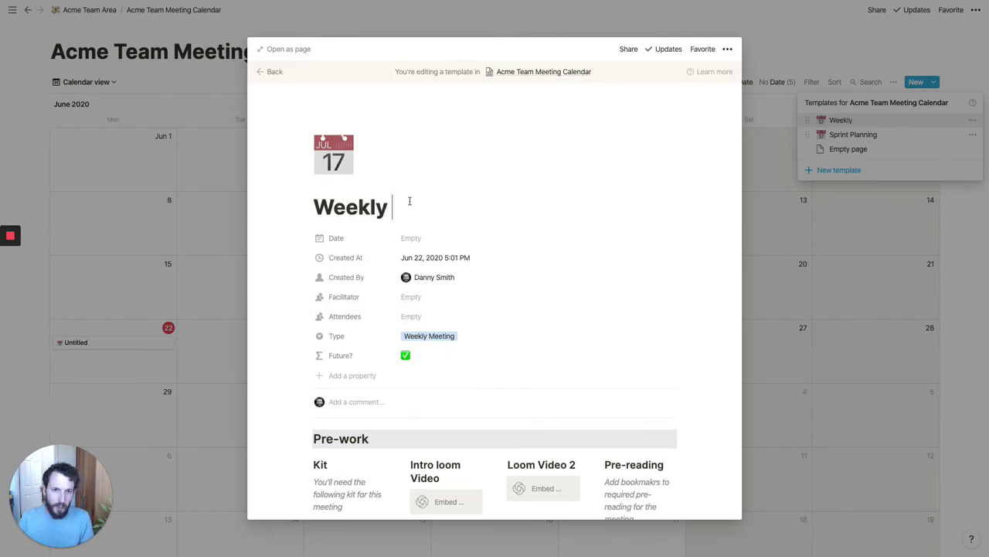
pyautogui.write('Planning')
pyautogui.click(854, 324)
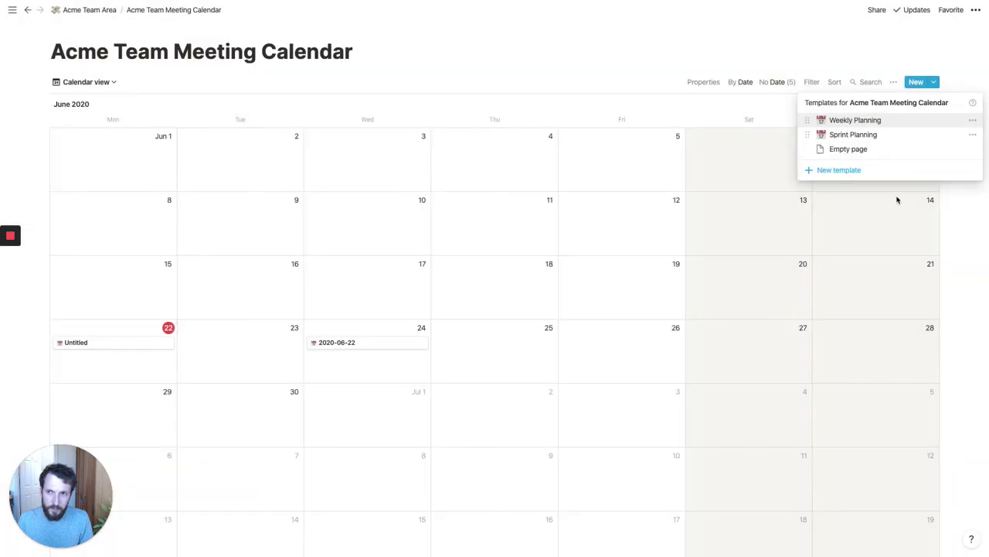
# - Change the Sprint Planning template's icon to the yellow running woman emoji and close the template
pyautogui.click(972, 134)
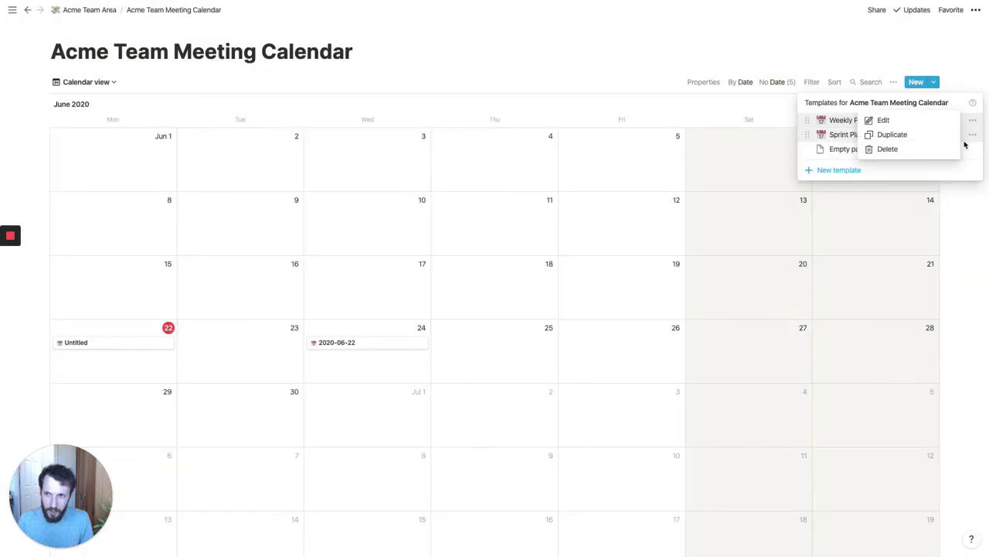
pyautogui.click(914, 122)
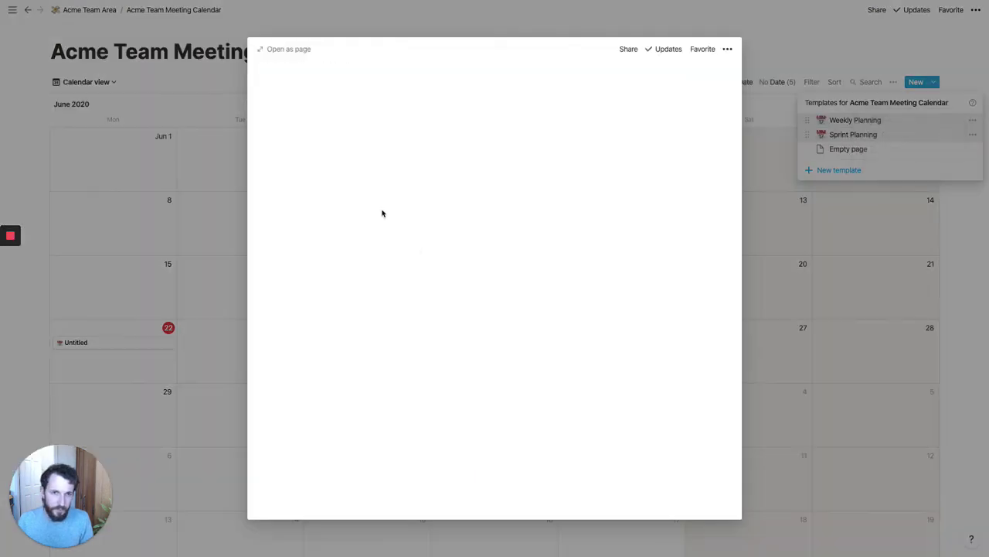
pyautogui.click(334, 158)
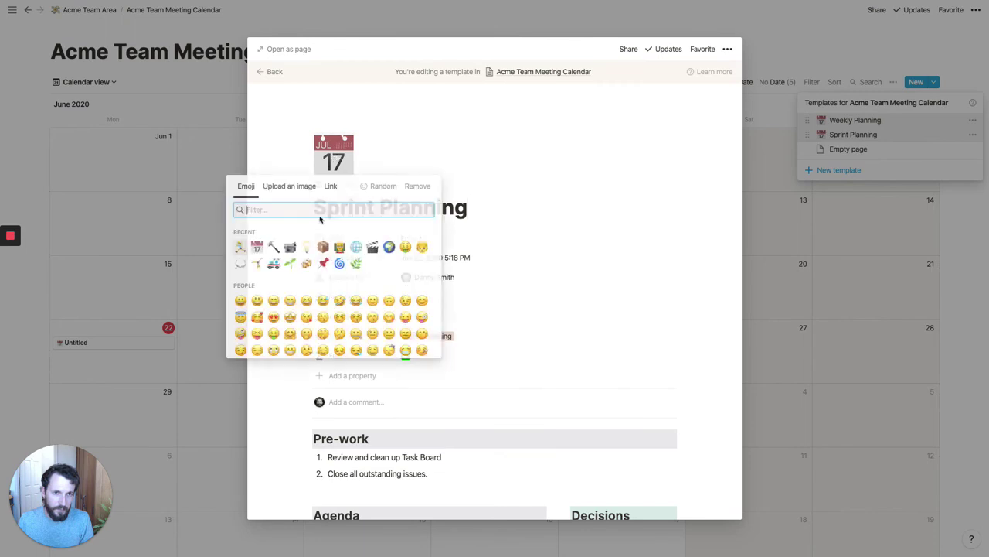
pyautogui.click(239, 247)
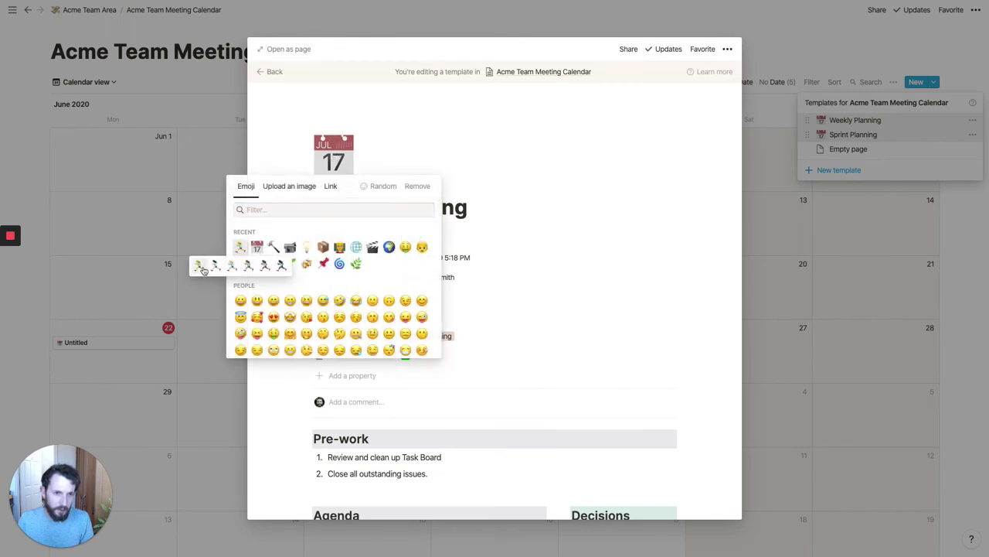
pyautogui.click(199, 267)
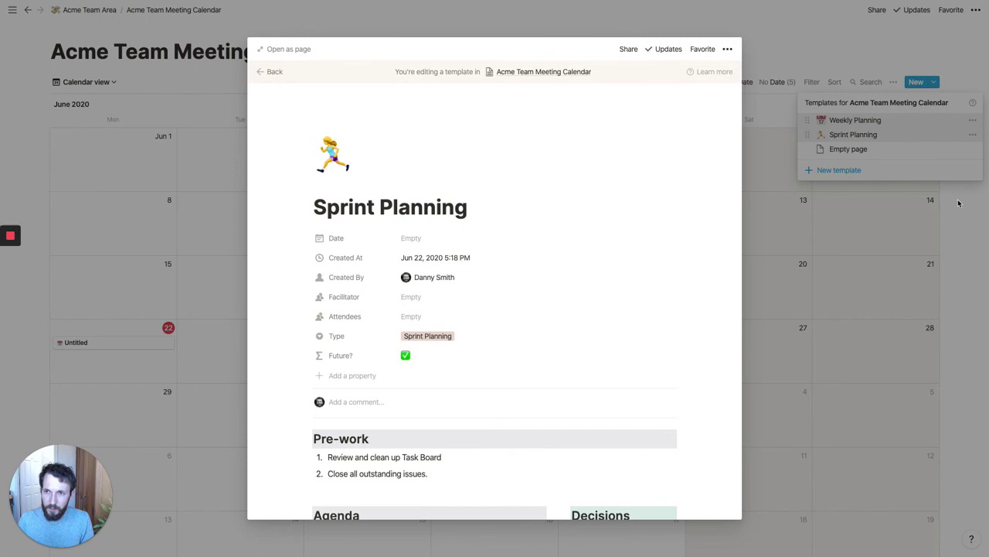
pyautogui.click(947, 106)
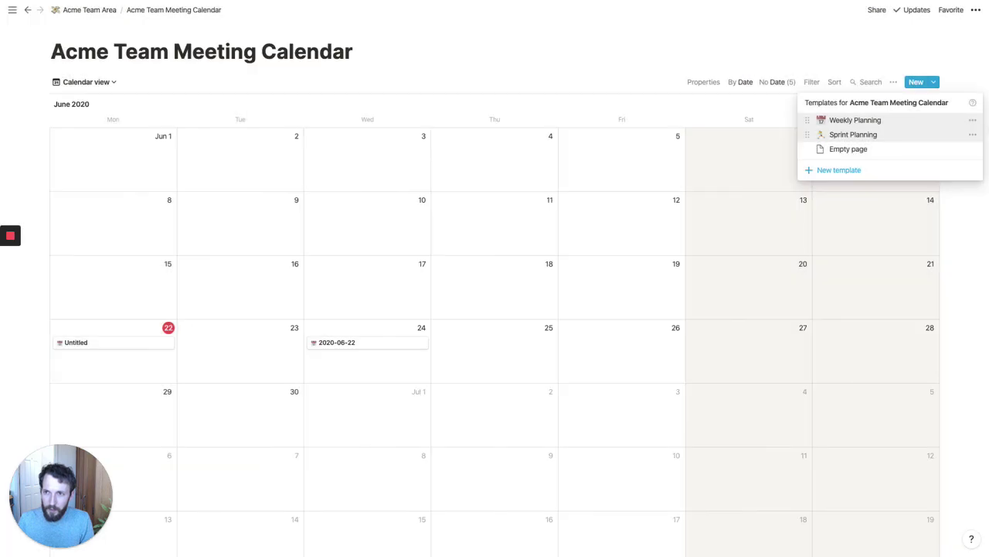
# - Delete the two sample decision callouts under Decisions in the Weekly Planning template and return to the calendar
pyautogui.click(973, 120)
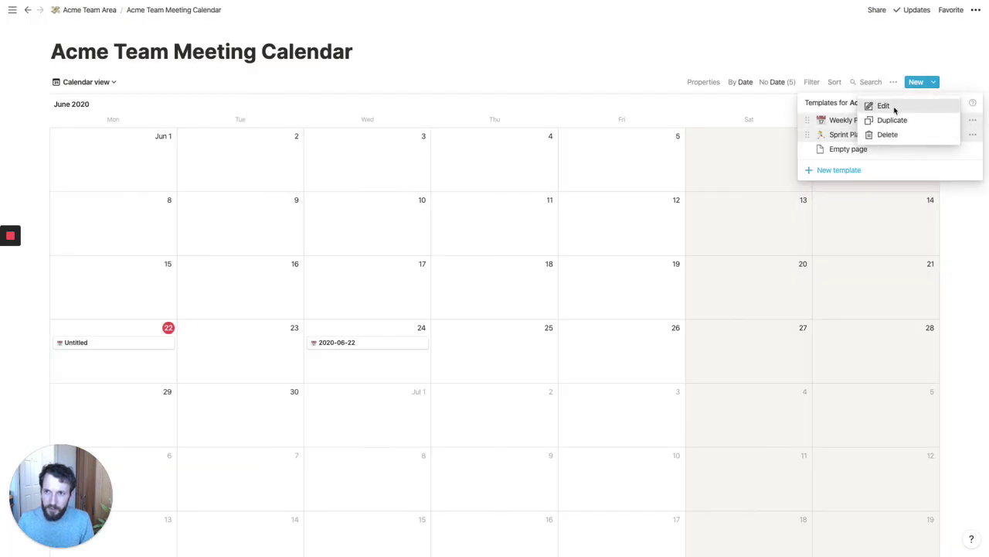
pyautogui.click(889, 106)
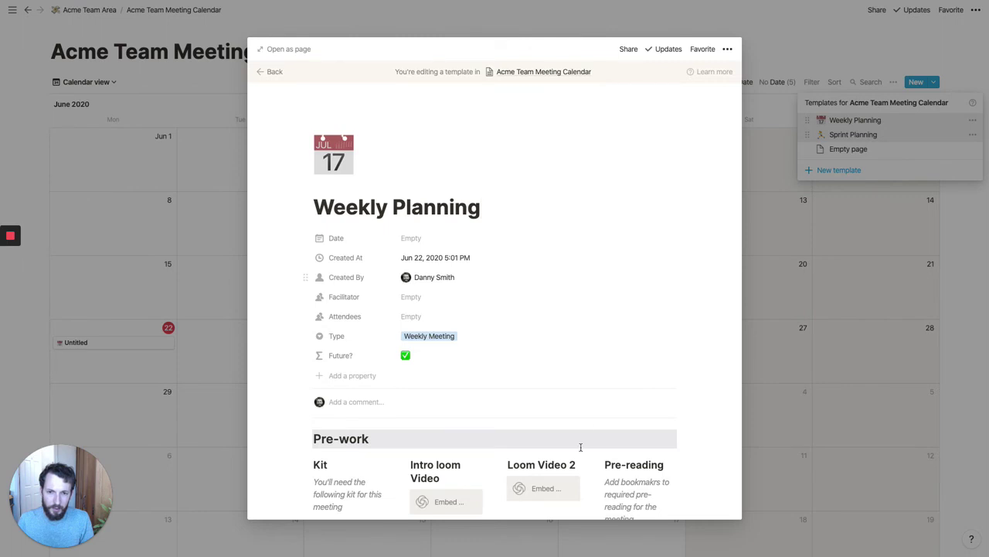
pyautogui.scroll(-5, 580, 447)
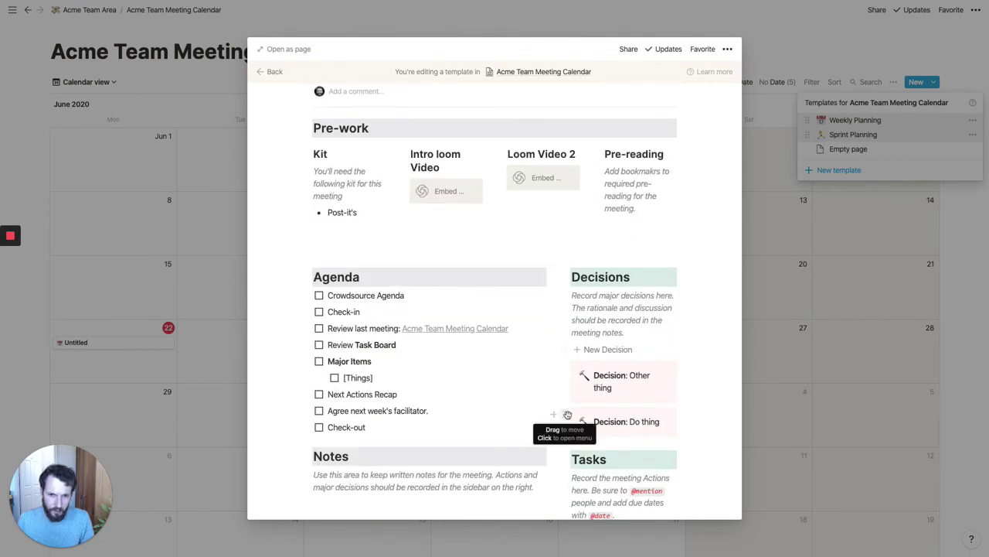
pyautogui.click(567, 415)
pyautogui.press('BackSpace')
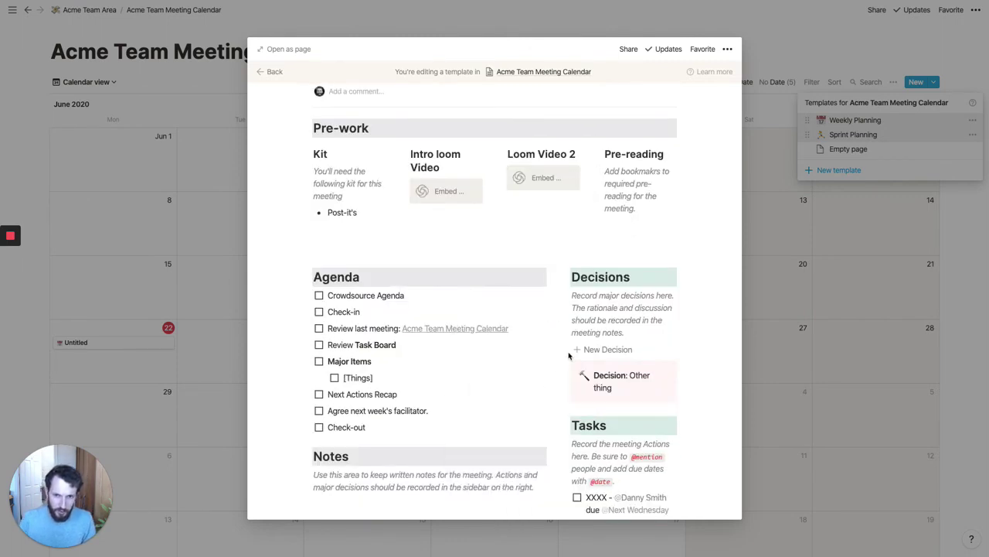
pyautogui.click(565, 369)
pyautogui.press('BackSpace')
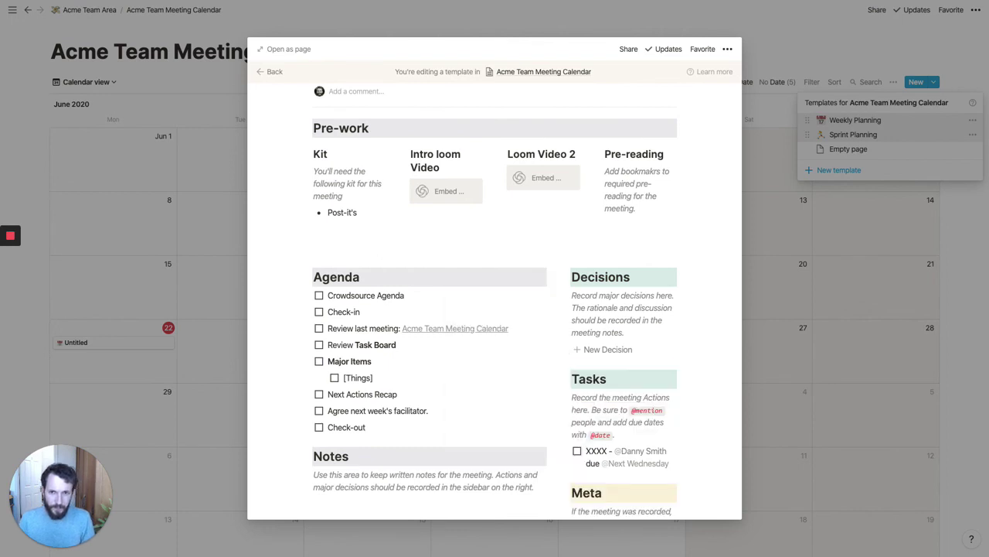
pyautogui.click(832, 264)
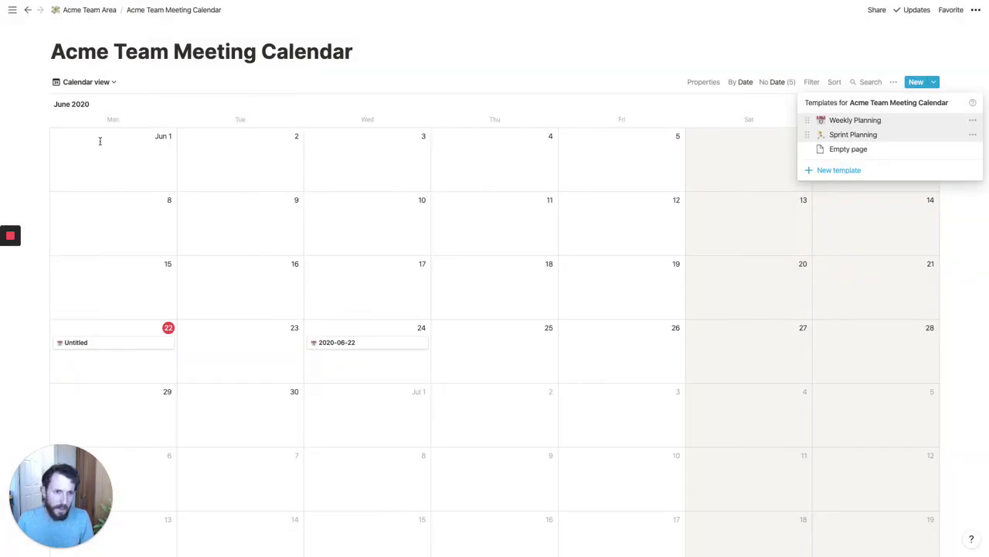
pyautogui.click(120, 104)
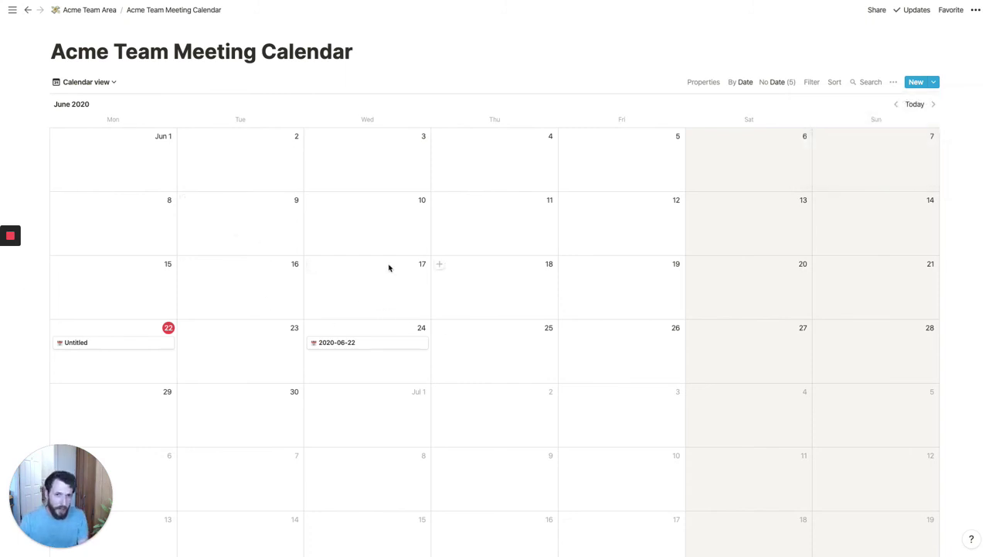
# - Create a new meeting on July 1 in the calendar
pyautogui.click(313, 392)
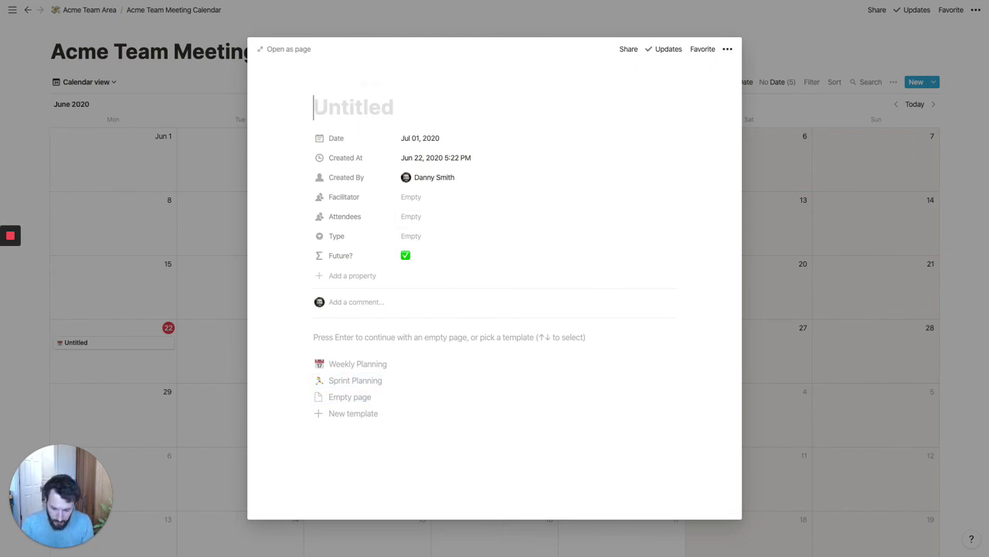
pyautogui.write(':')
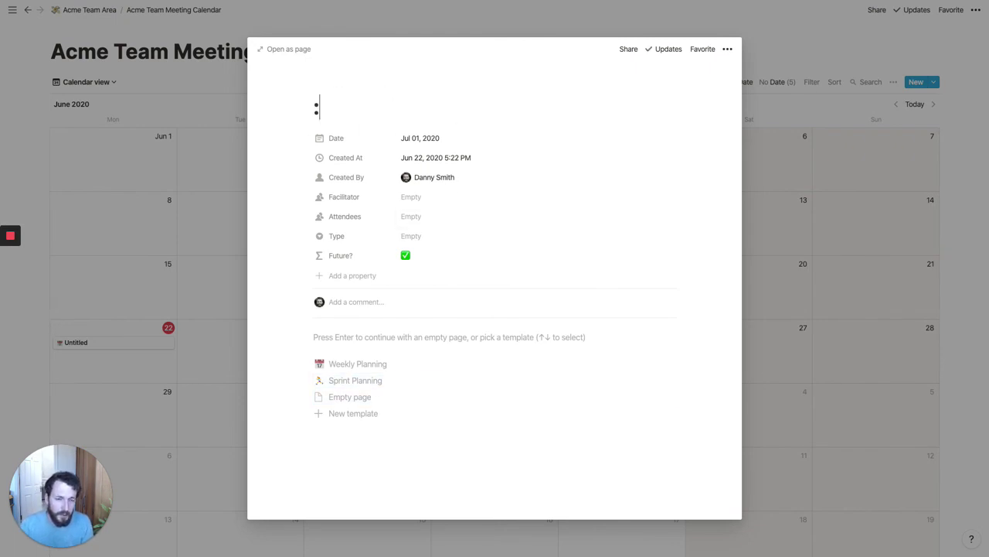
pyautogui.press('BackSpace')
pyautogui.write('Record major decisions here. The rationale and discussion should be recorded in the meeting notes.')
pyautogui.tripleClick(504, 103)
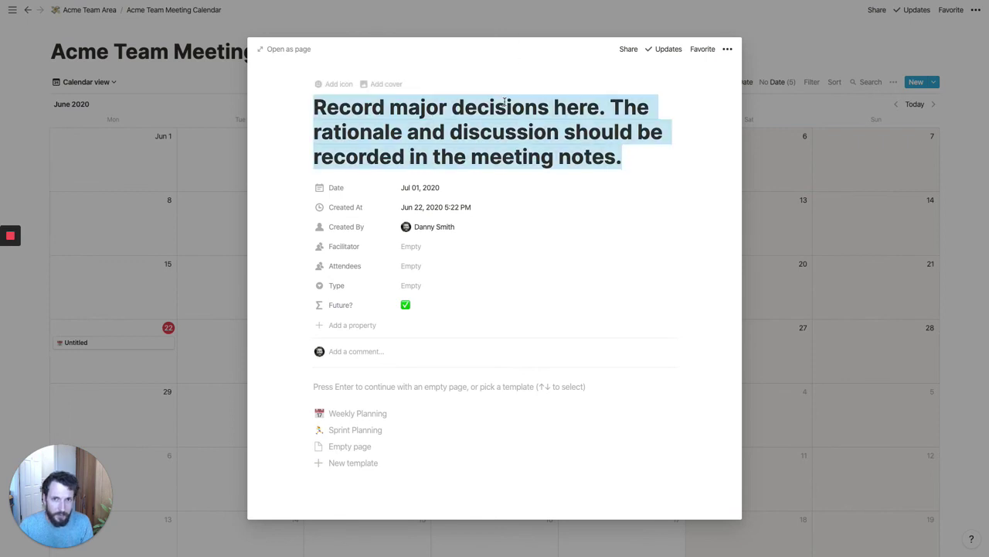
pyautogui.press('BackSpace')
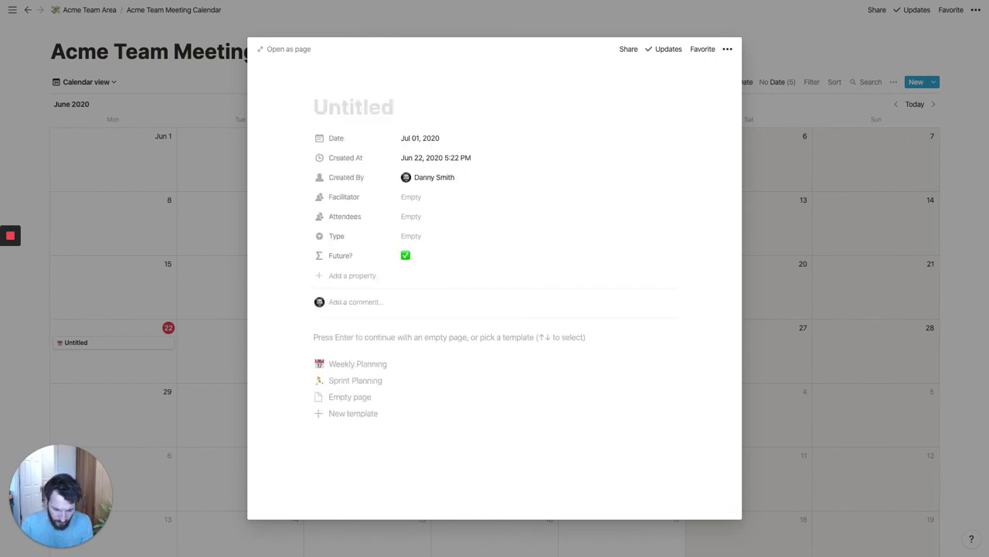
# - Title the July 1 meeting "2020-07-01", apply the Sprint Planning template to it and return to the calendar
pyautogui.write('2020-')
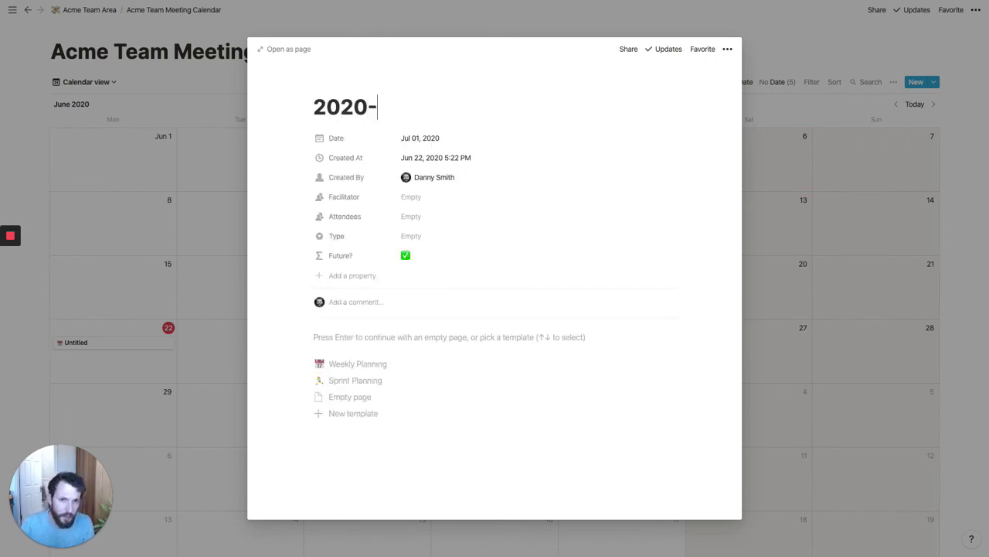
pyautogui.write('07-01')
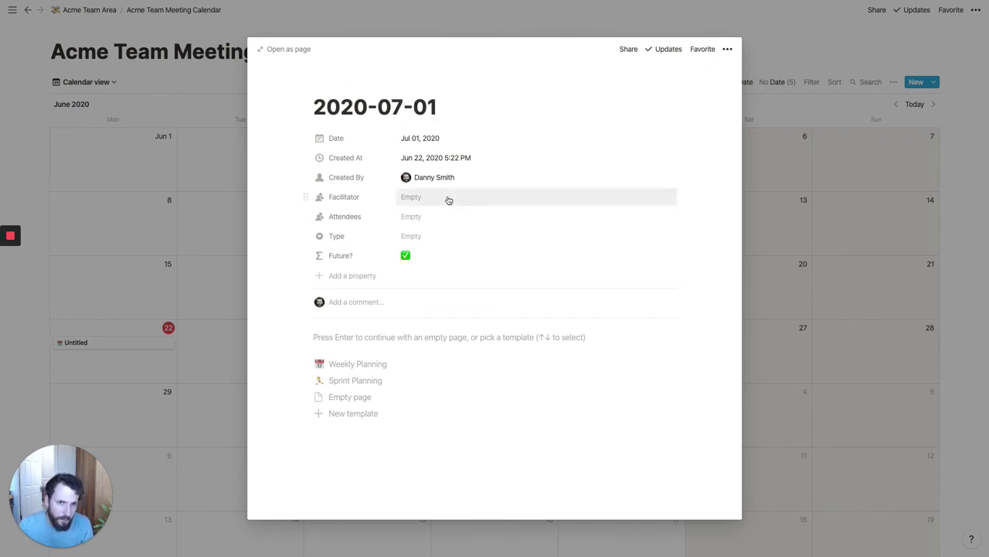
pyautogui.click(350, 382)
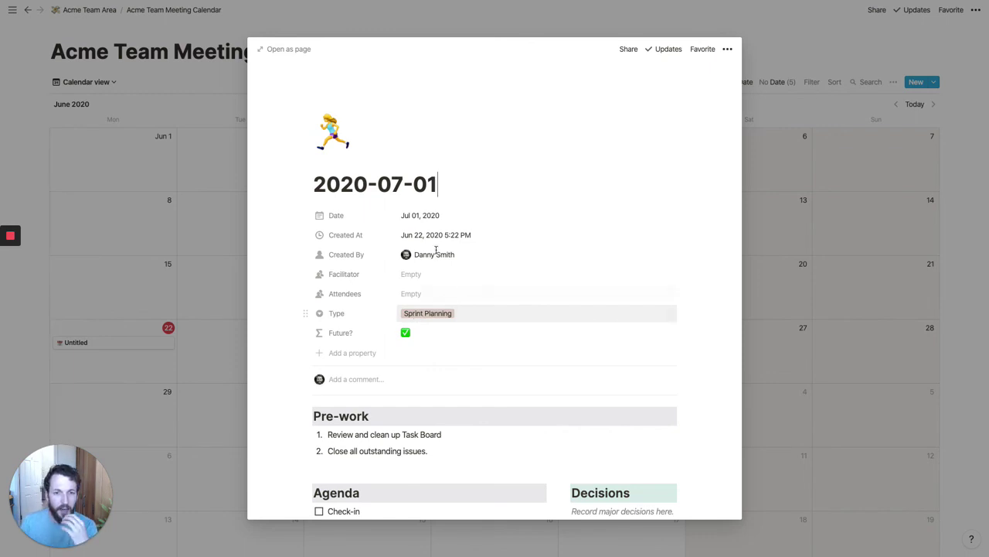
pyautogui.scroll(-1, 477, 449)
pyautogui.scroll(-3, 477, 449)
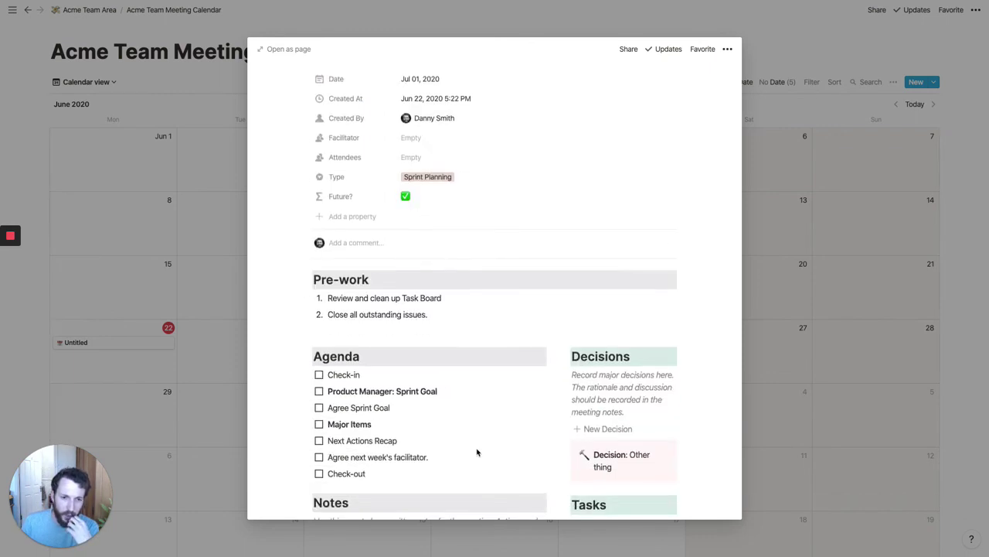
pyautogui.click(153, 255)
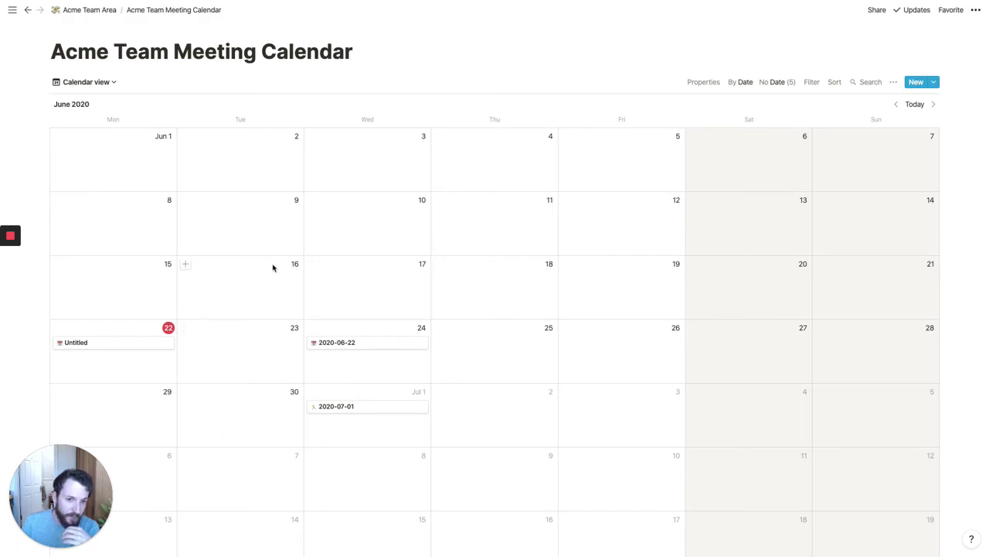
# - Switch to the Table view and delete the five test meetings listed between 2020-07-01 and 2020-06-22
pyautogui.click(92, 82)
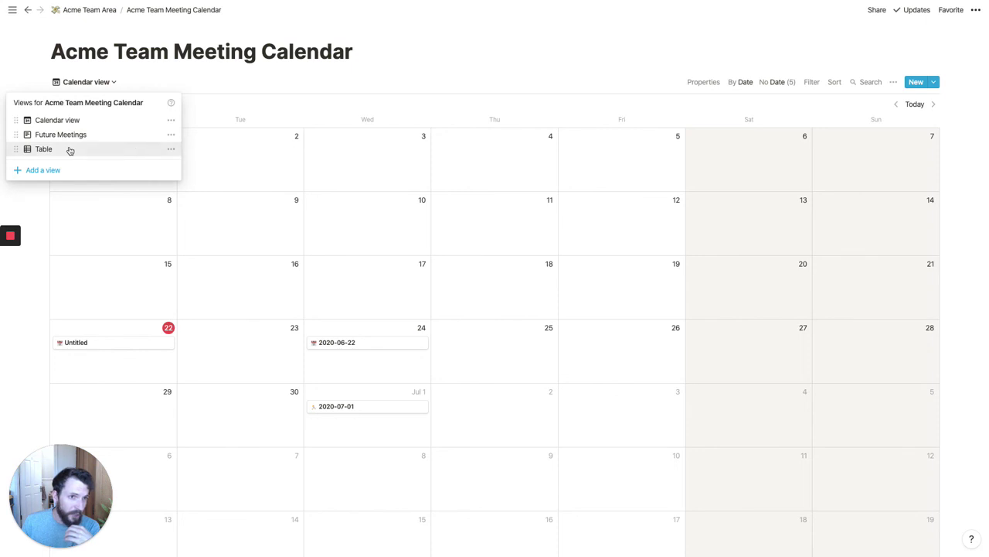
pyautogui.click(70, 150)
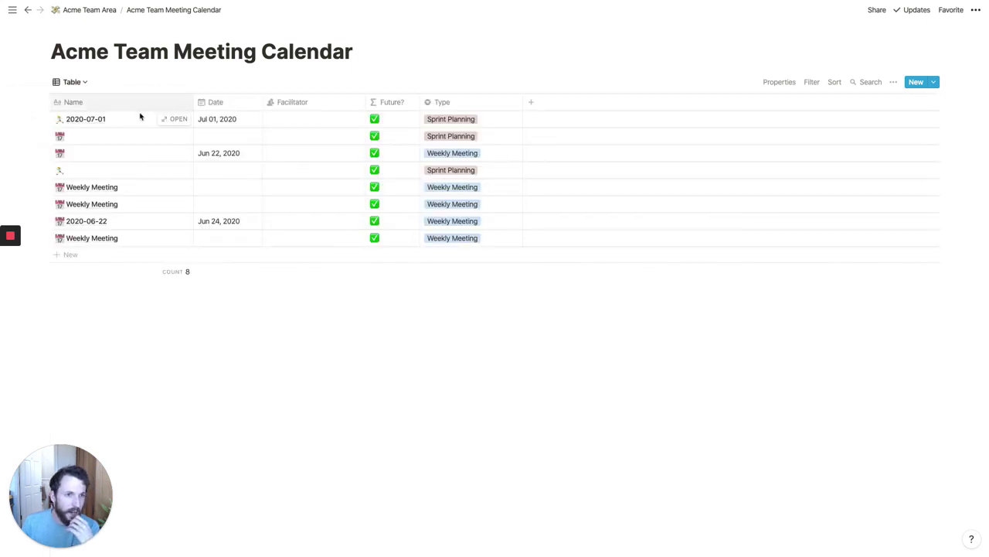
pyautogui.moveTo(508, 166)
pyautogui.mouseDown()
pyautogui.moveTo(501, 140)
pyautogui.moveTo(498, 152)
pyautogui.mouseUp()
pyautogui.moveTo(554, 207); pyautogui.dragTo(428, 141)
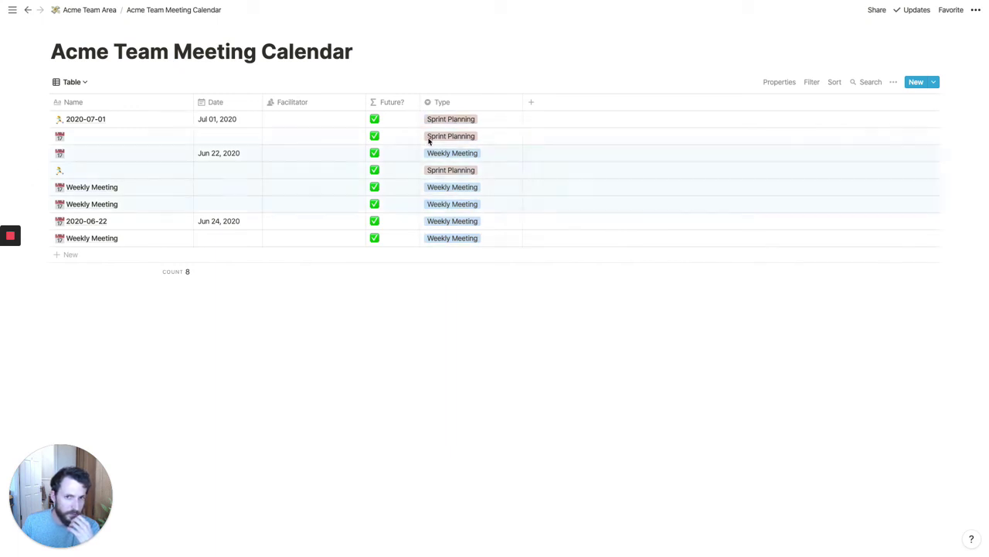
pyautogui.rightClick(428, 140)
pyautogui.click(478, 177)
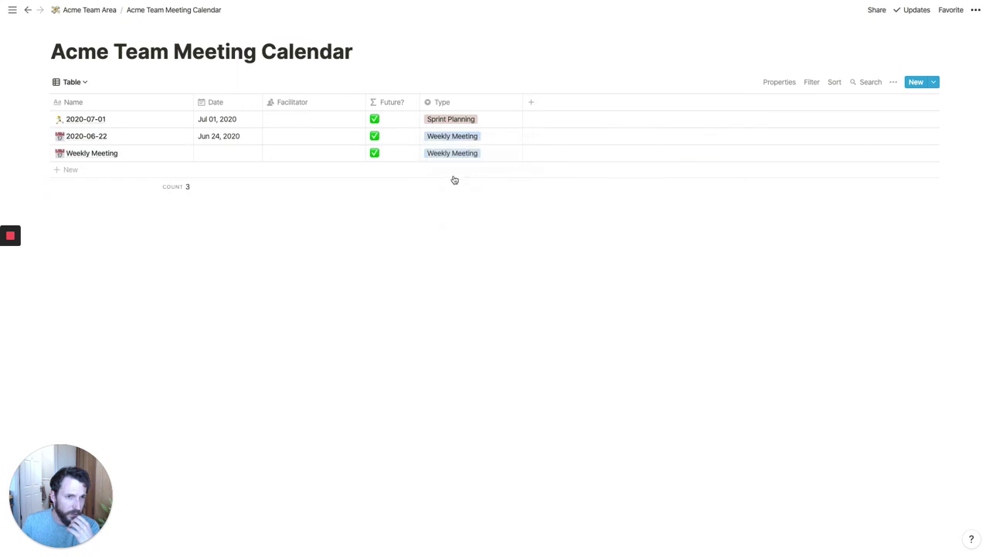
# - Delete the remaining undated Weekly Meeting row and go to the Acme Team Area page
pyautogui.rightClick(537, 149)
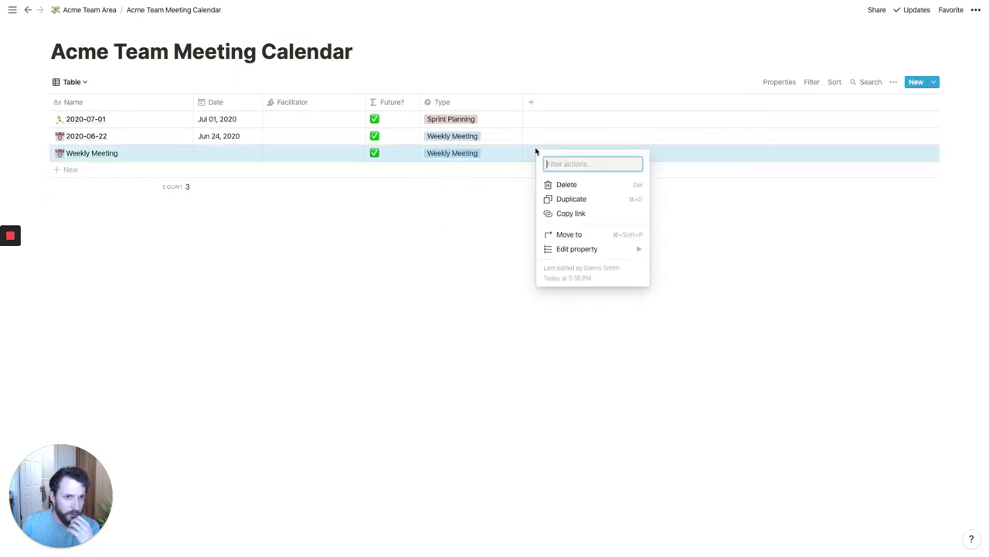
pyautogui.click(577, 186)
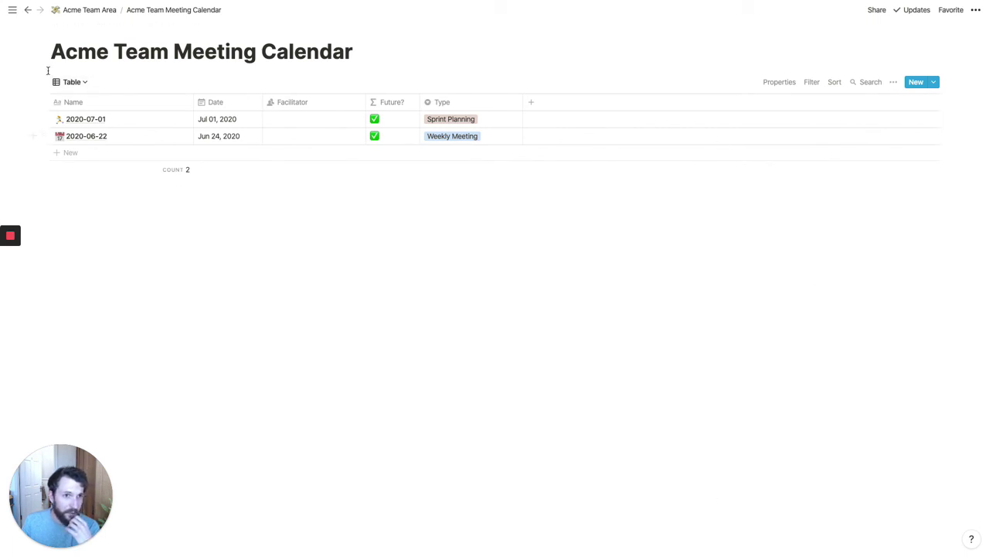
pyautogui.click(85, 11)
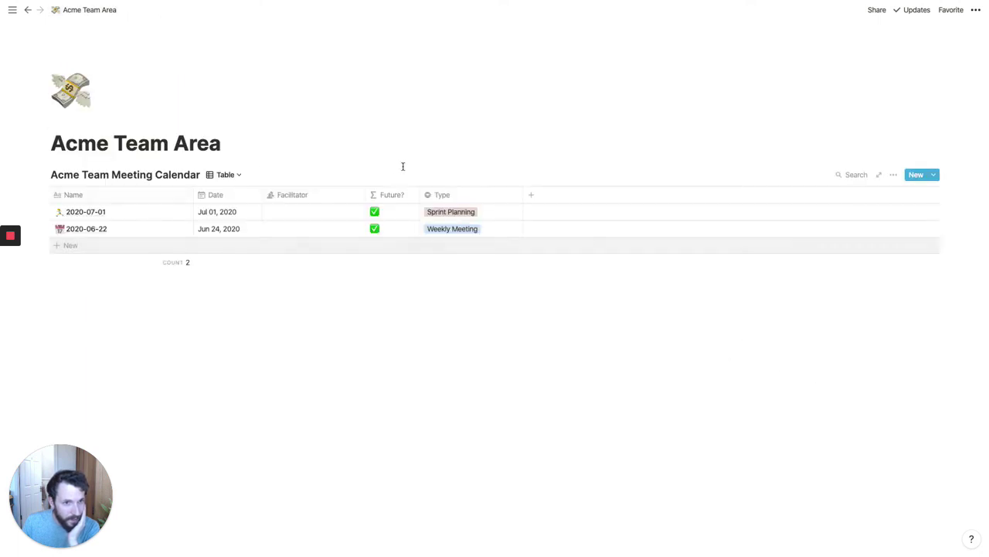
# - Switch the meeting calendar to Calendar view and add a "What we do" Heading 1 above it
pyautogui.click(237, 175)
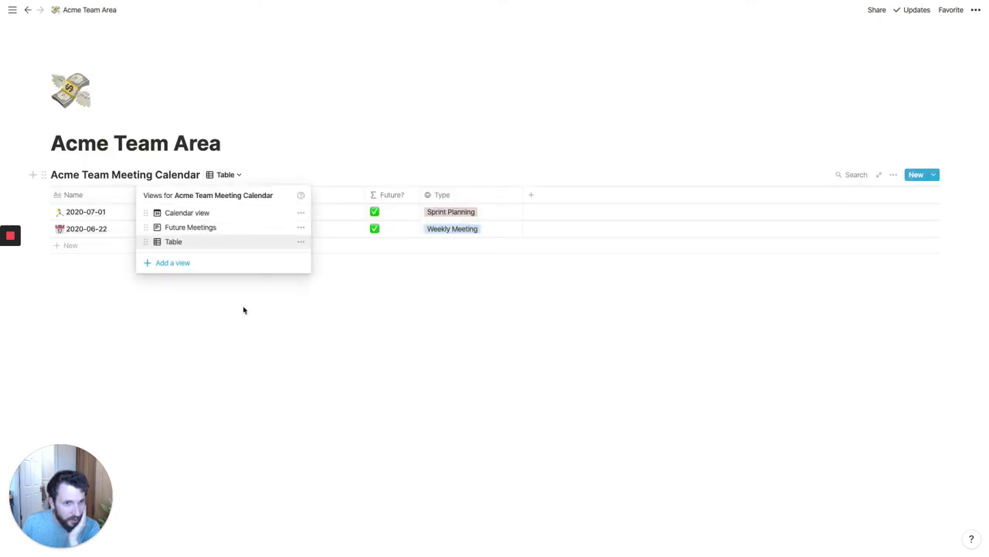
pyautogui.click(216, 214)
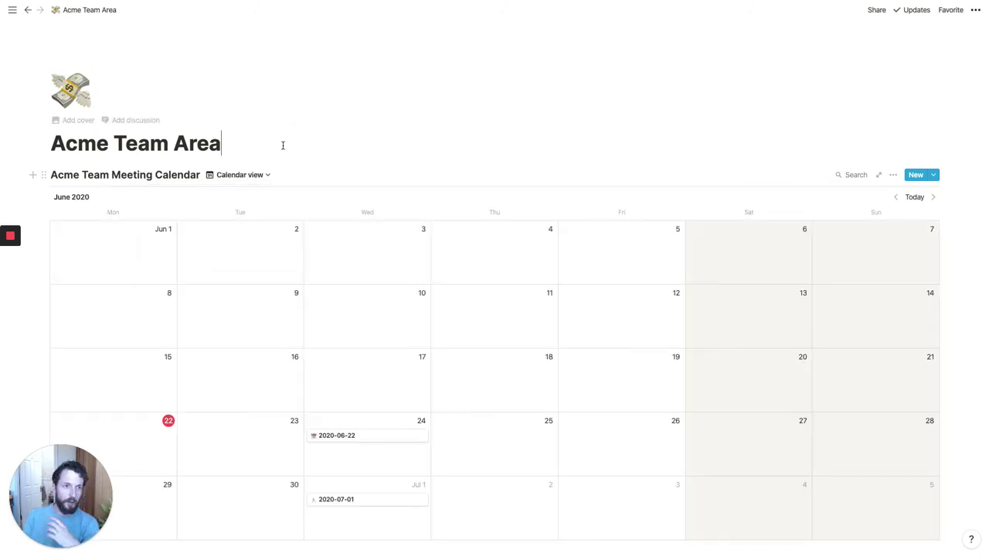
pyautogui.press('Return')
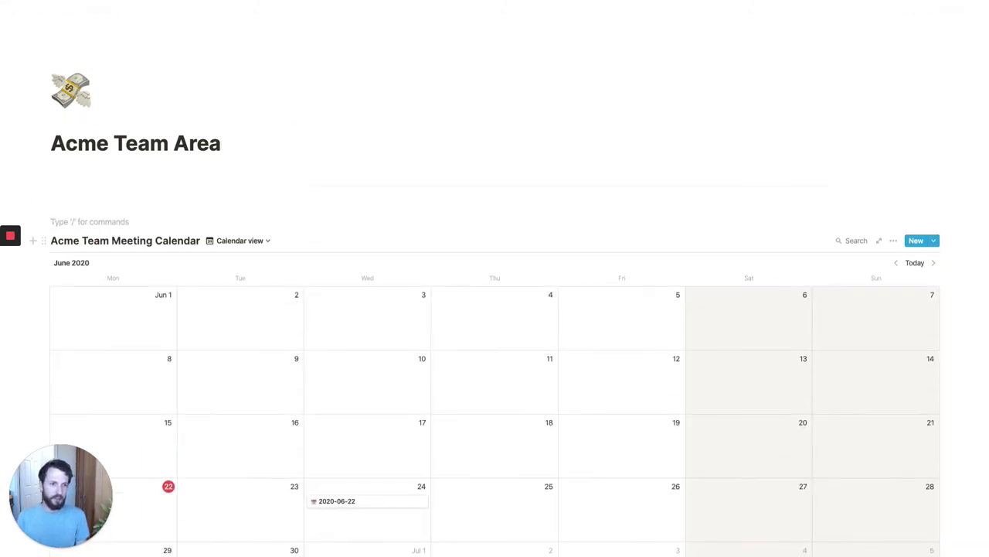
pyautogui.write('Hel')
pyautogui.press('BackSpace')
pyautogui.press('BackSpace')
pyautogui.press('BackSpace')
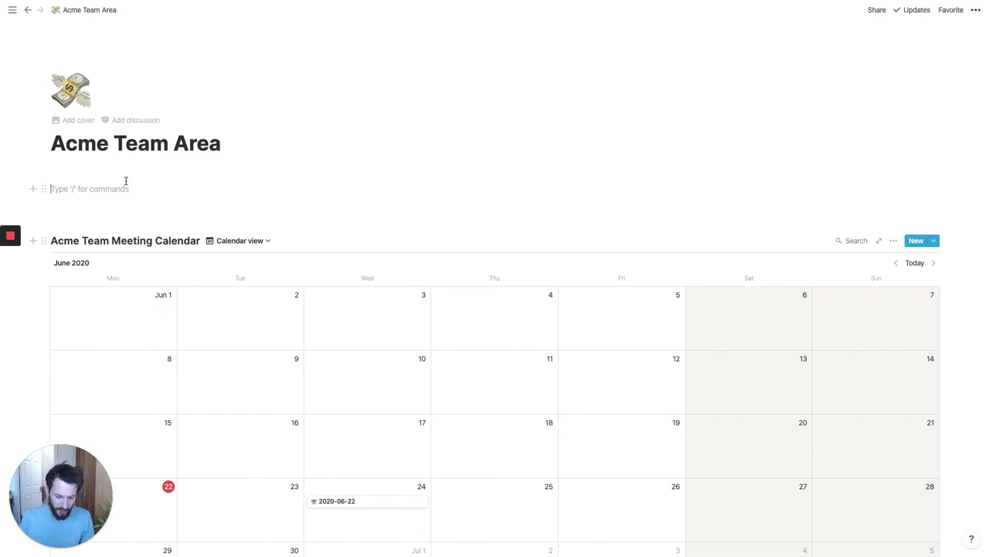
pyautogui.write('# ')
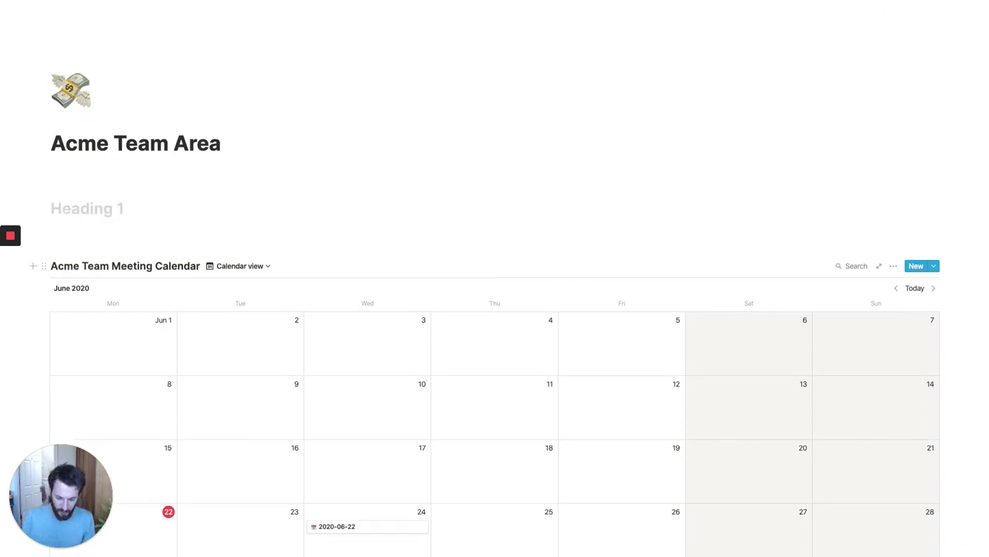
pyautogui.write('What we do')
pyautogui.press('Return')
# - Add a "Current Priorities" Heading 2 under What we do, followed by a divider above the meeting calendar
pyautogui.write('∑∑')
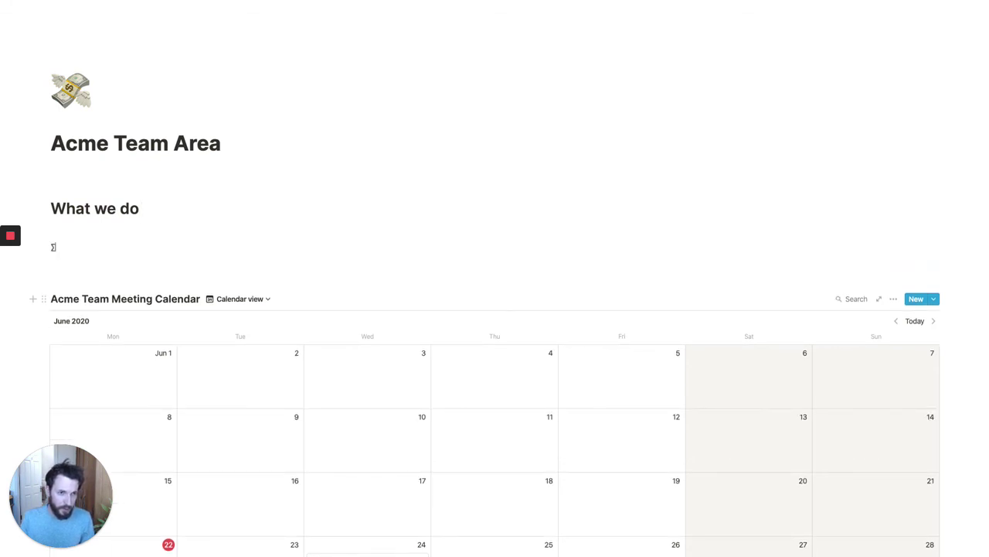
pyautogui.press('BackSpace')
pyautogui.press('BackSpace')
pyautogui.write('### Current Priot')
pyautogui.press('BackSpace')
pyautogui.write('rities')
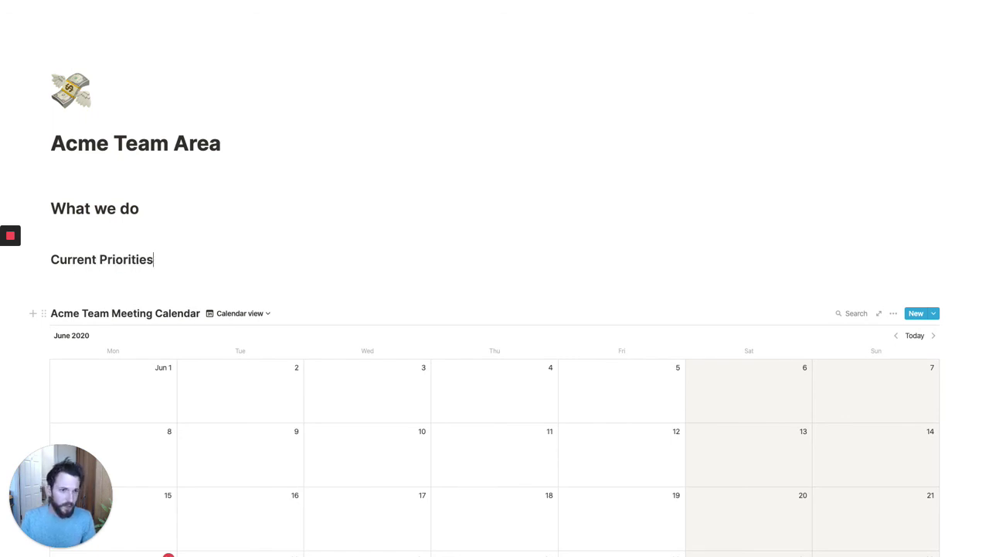
pyautogui.press('Return')
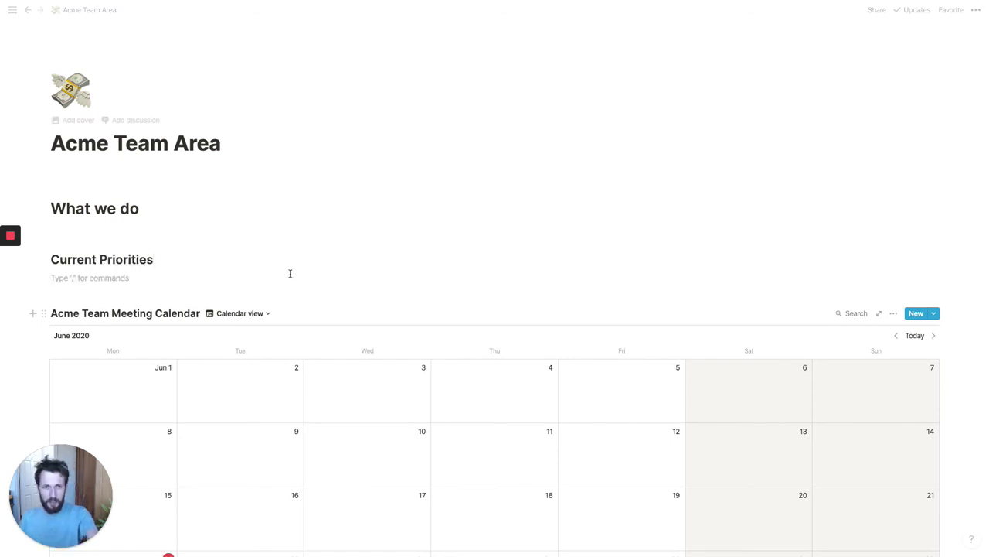
pyautogui.press('Return')
pyautogui.press('Return')
pyautogui.press('Return')
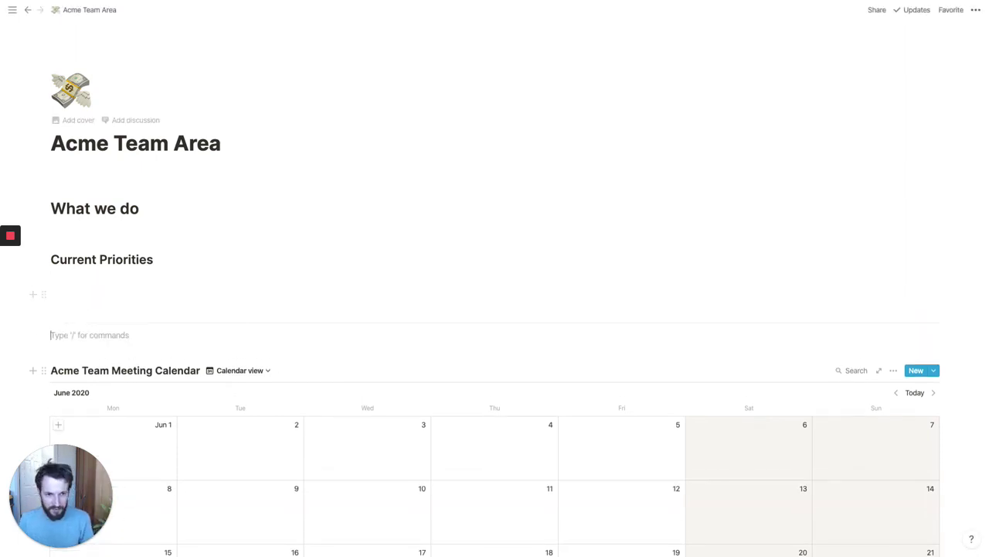
# - Add an "Upcoming Meetings" Heading 3 below Current Priorities
pyautogui.click(281, 259)
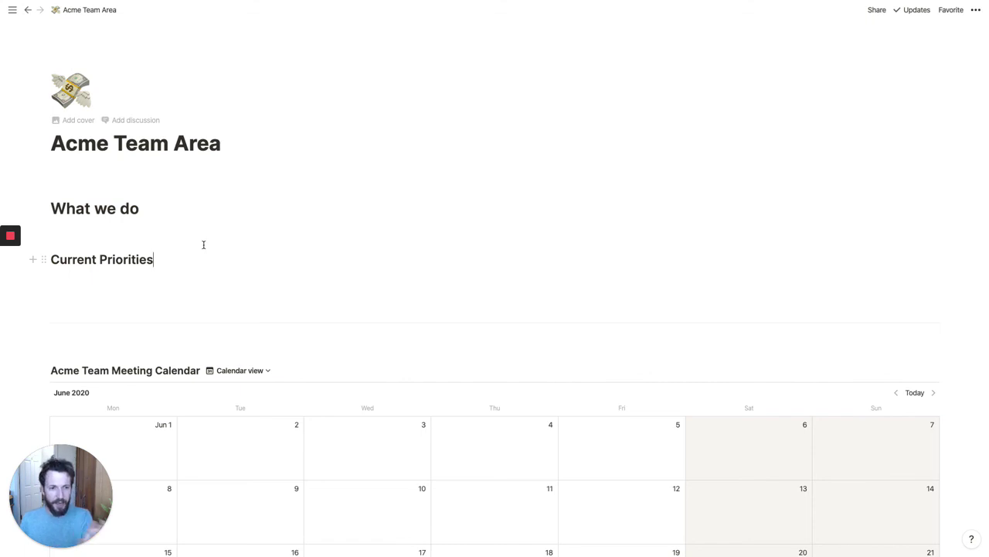
pyautogui.press('Return')
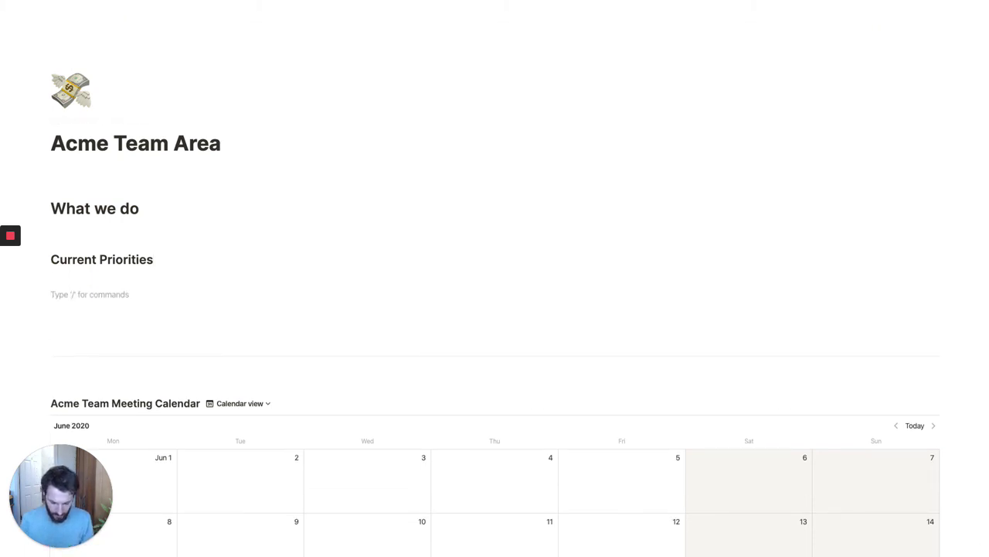
pyautogui.write('Upcoming Meetings')
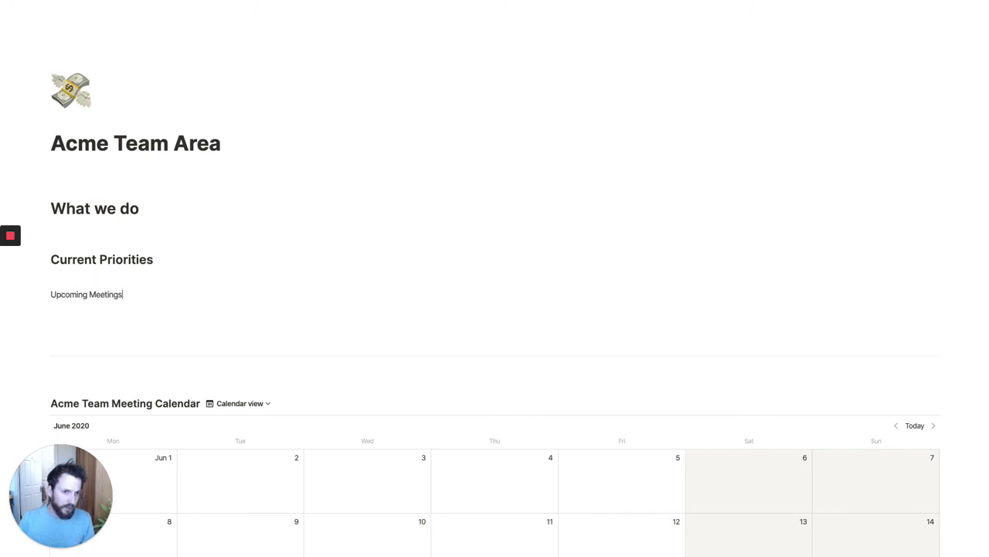
pyautogui.press('super+alt+3')
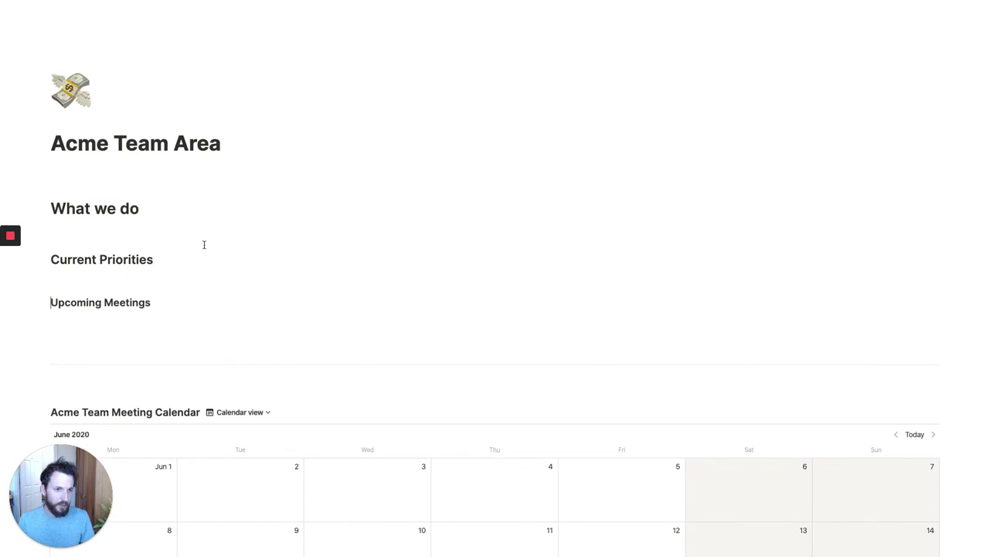
# - Move the Upcoming Meetings heading into its own column beside What we do and narrow that column
pyautogui.moveTo(40, 302); pyautogui.dragTo(950, 218)
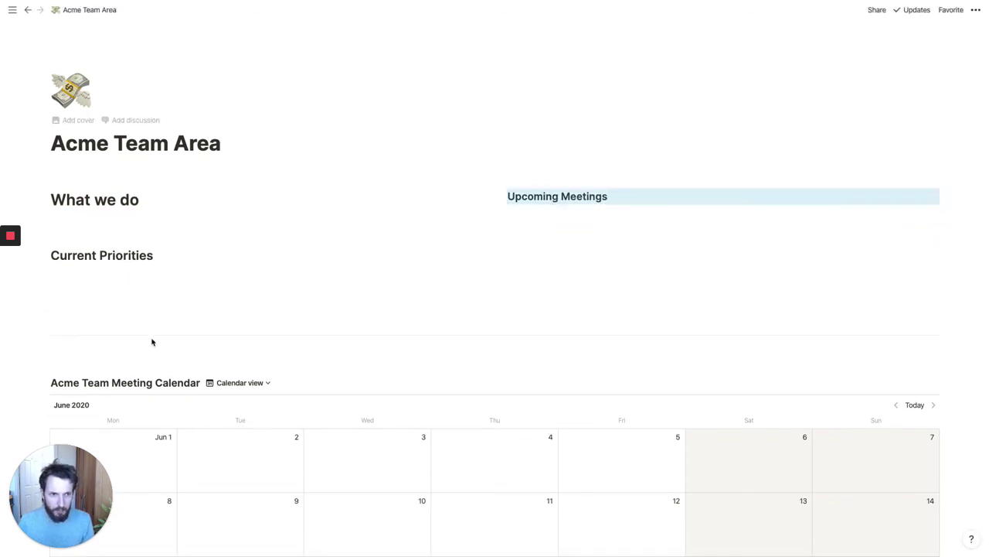
pyautogui.moveTo(130, 260); pyautogui.dragTo(68, 209)
pyautogui.click(510, 220)
pyautogui.moveTo(493, 224); pyautogui.dragTo(637, 222)
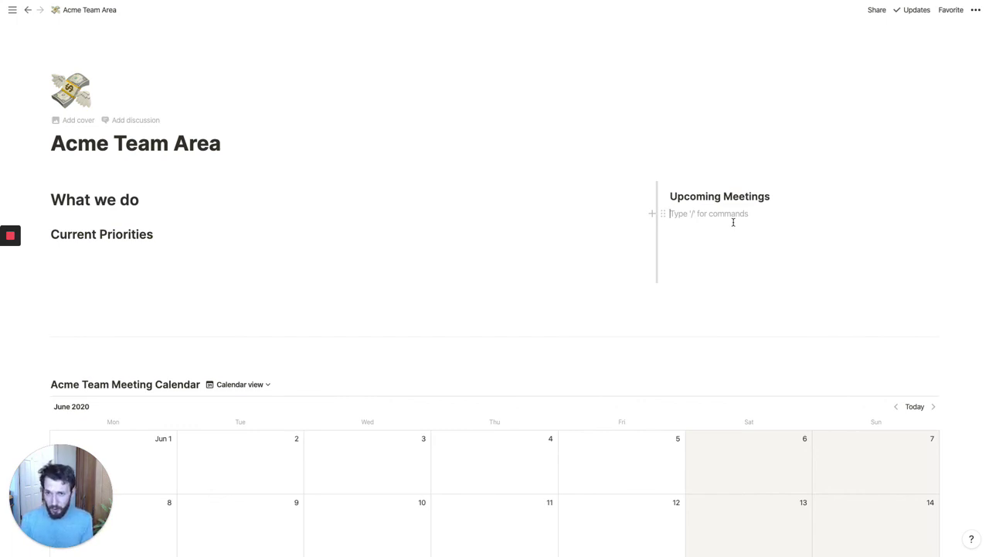
# - Insert a linked database of the Acme Team Meeting Calendar under the Upcoming Meetings heading
pyautogui.write('/')
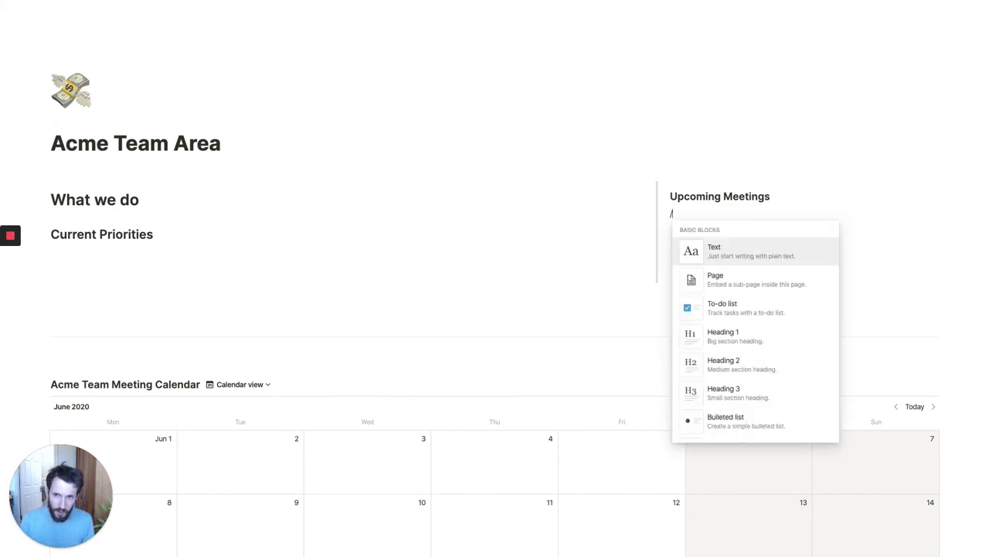
pyautogui.write('linked')
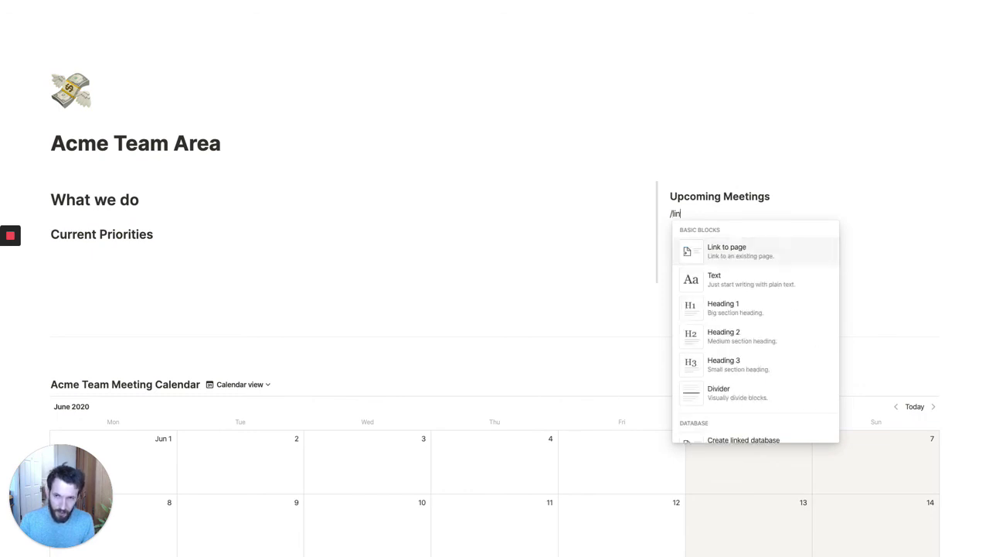
pyautogui.click(795, 250)
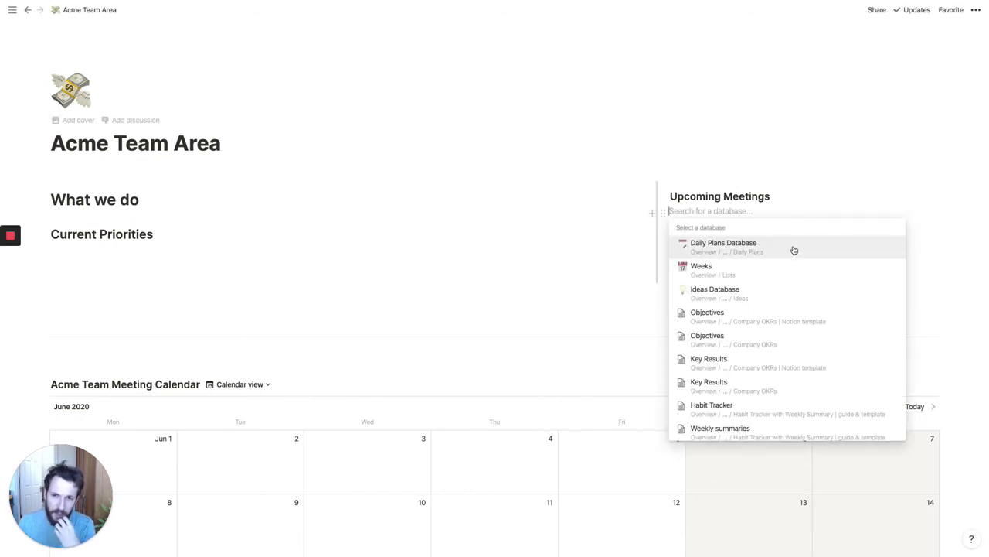
pyautogui.write('a')
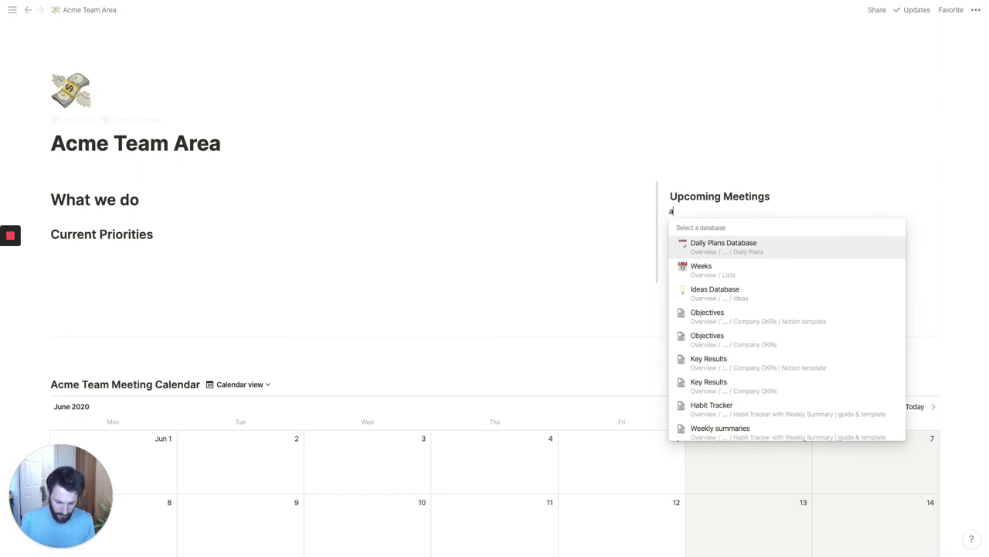
pyautogui.write('cme team')
pyautogui.press('Return')
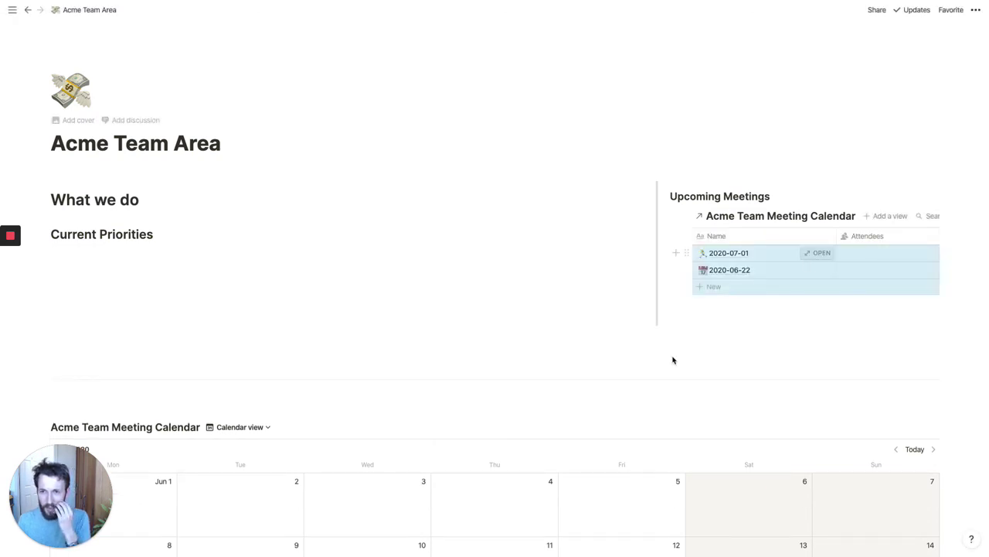
# - Add a List view named "Upcoming" to the linked meeting calendar
pyautogui.click(891, 218)
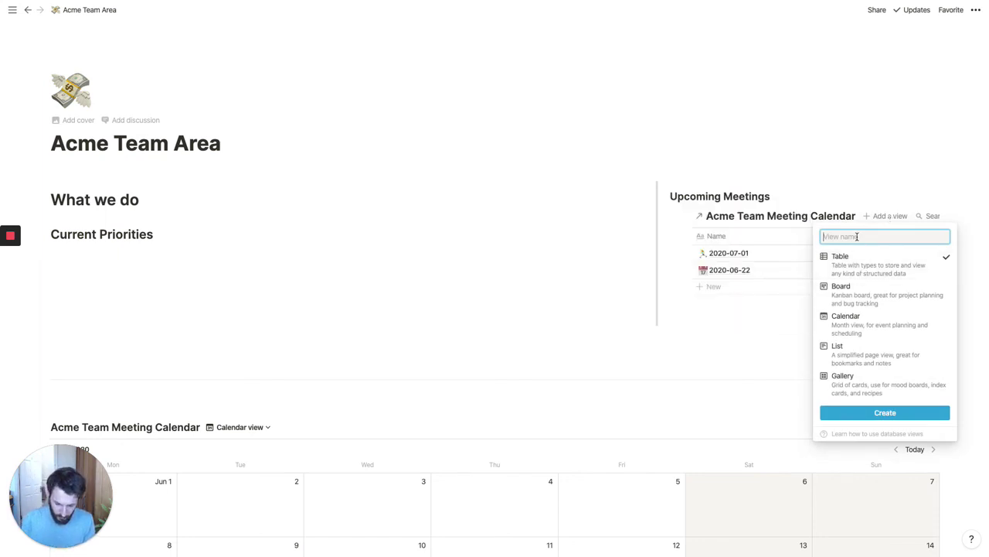
pyautogui.write('Upcoming')
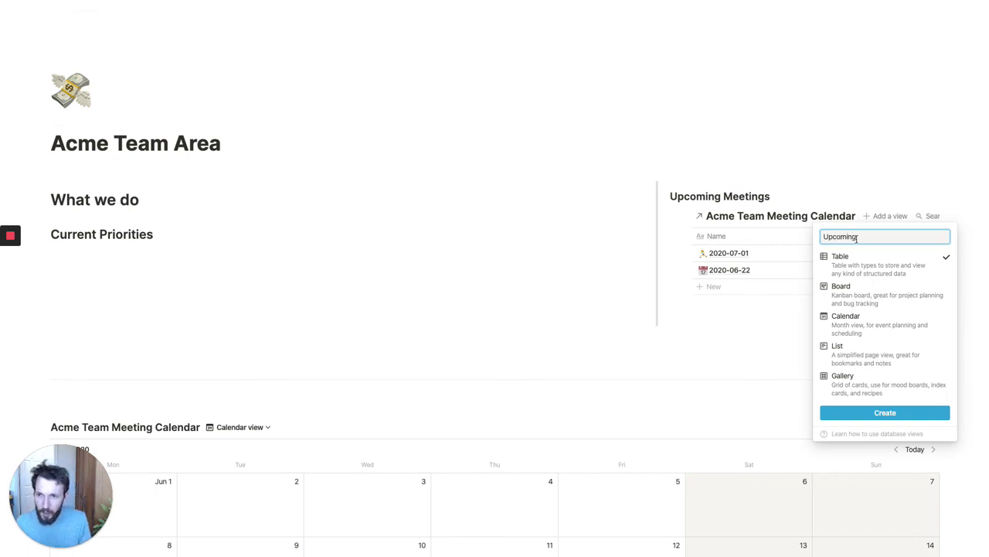
pyautogui.click(860, 362)
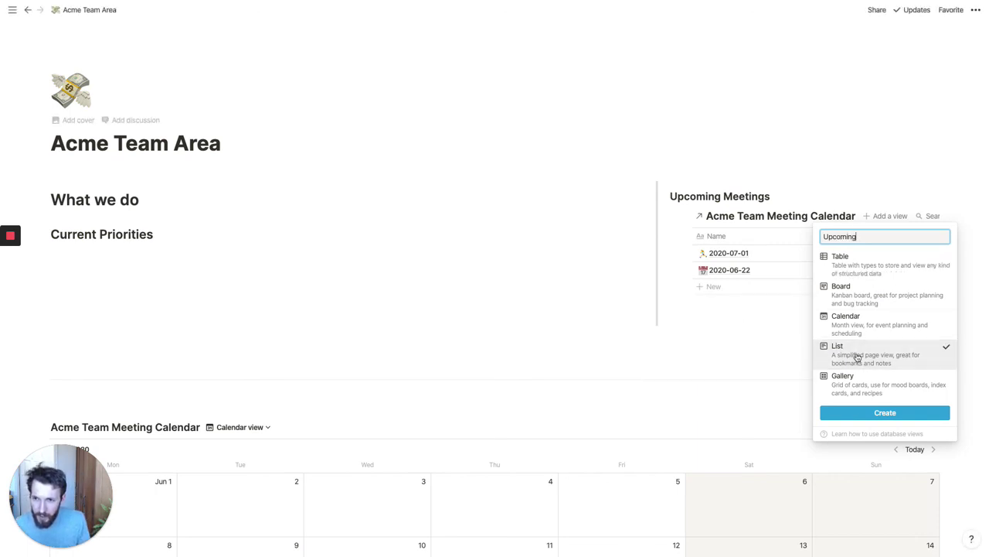
pyautogui.click(886, 413)
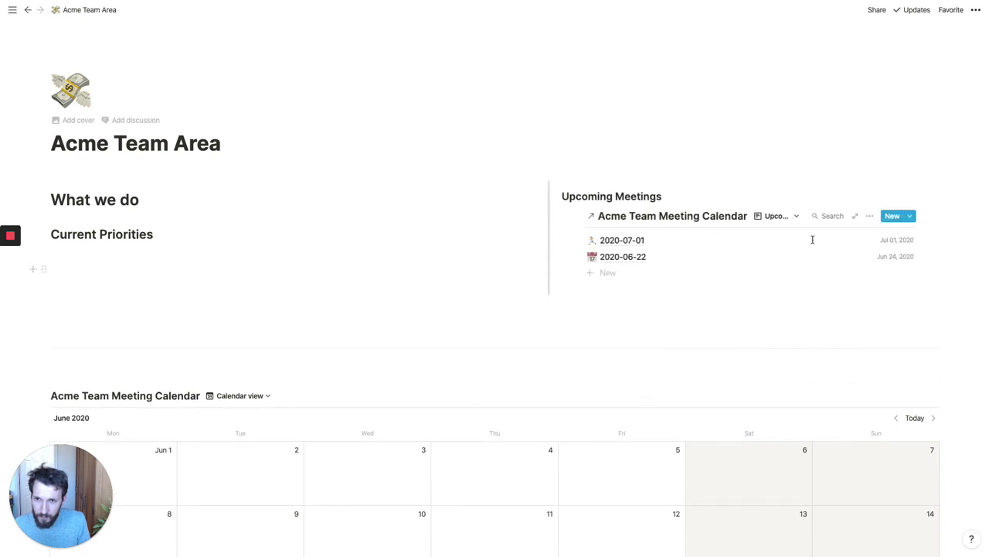
# - Filter the Upcoming view to meetings where Future? contains the ✅ emoji
pyautogui.click(870, 218)
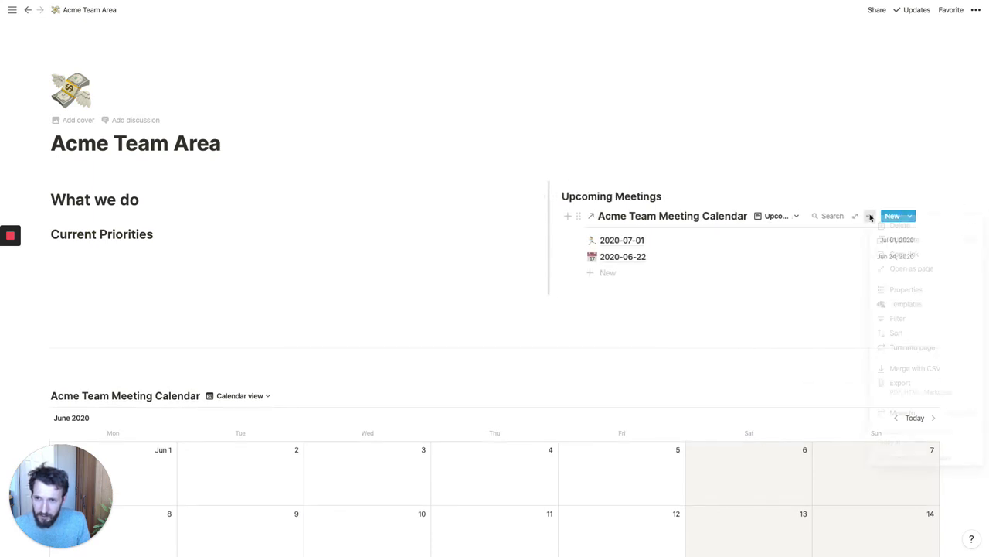
pyautogui.click(897, 320)
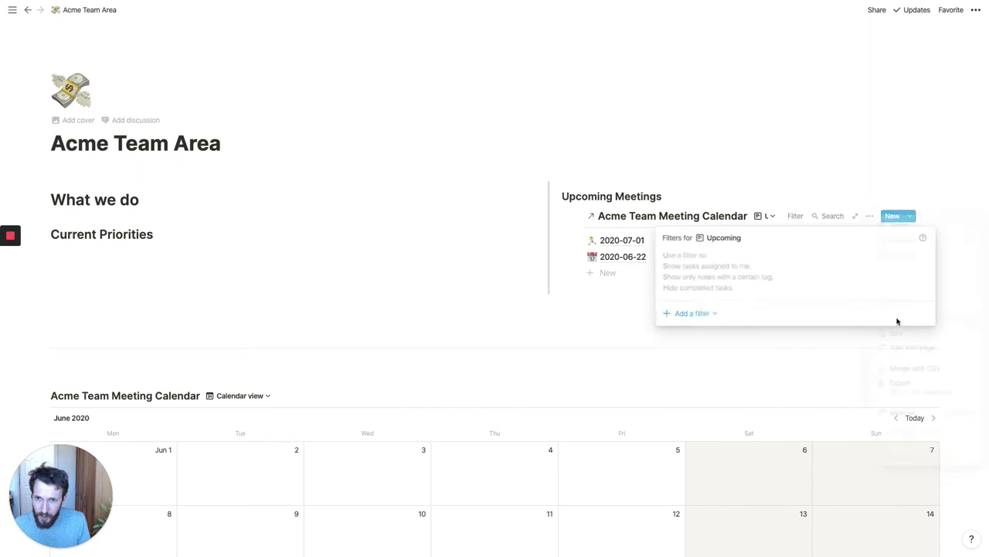
pyautogui.click(709, 313)
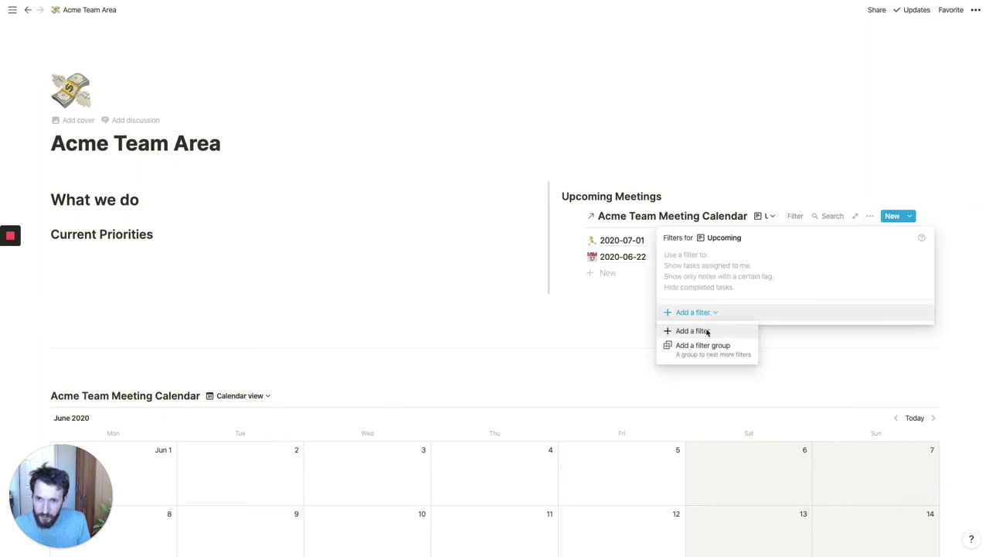
pyautogui.click(707, 331)
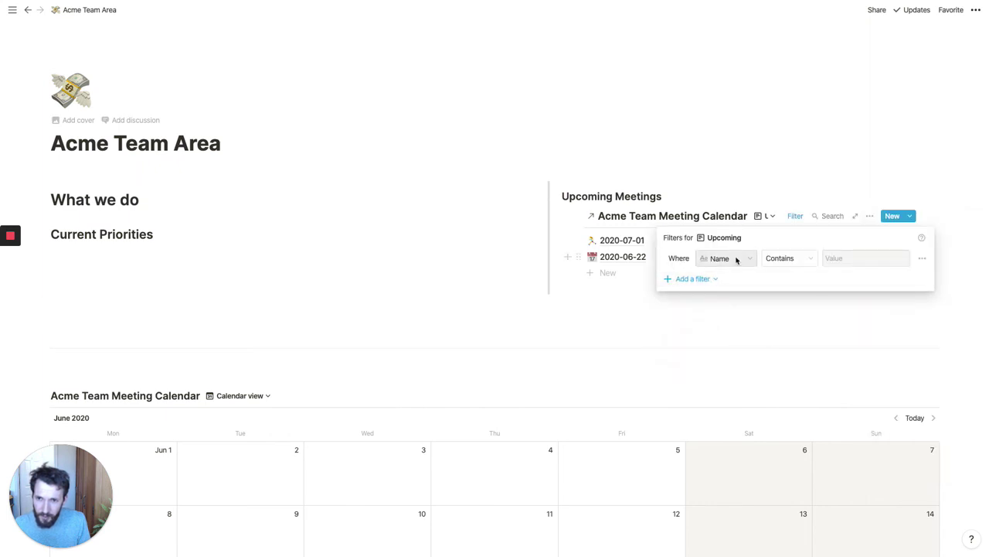
pyautogui.click(735, 258)
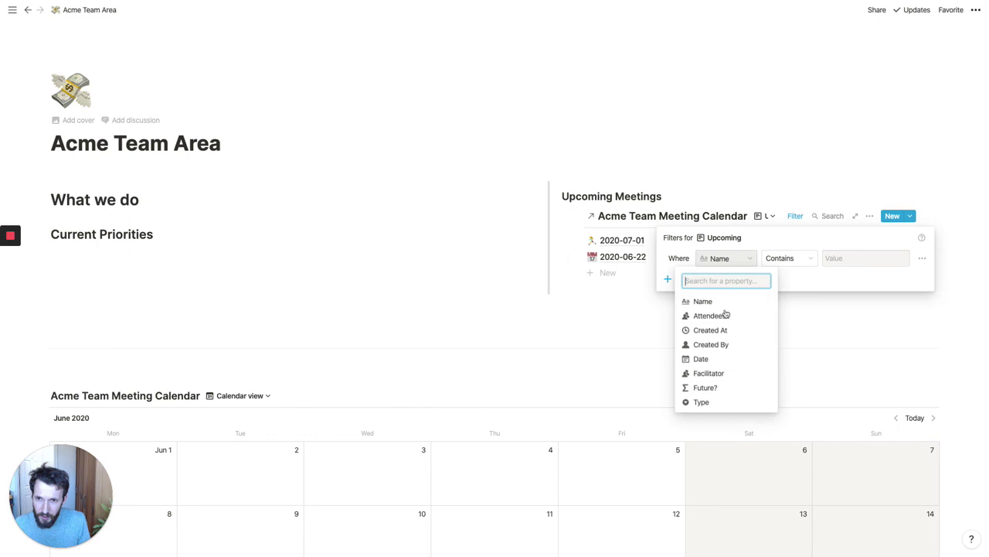
pyautogui.click(705, 387)
pyautogui.click(842, 257)
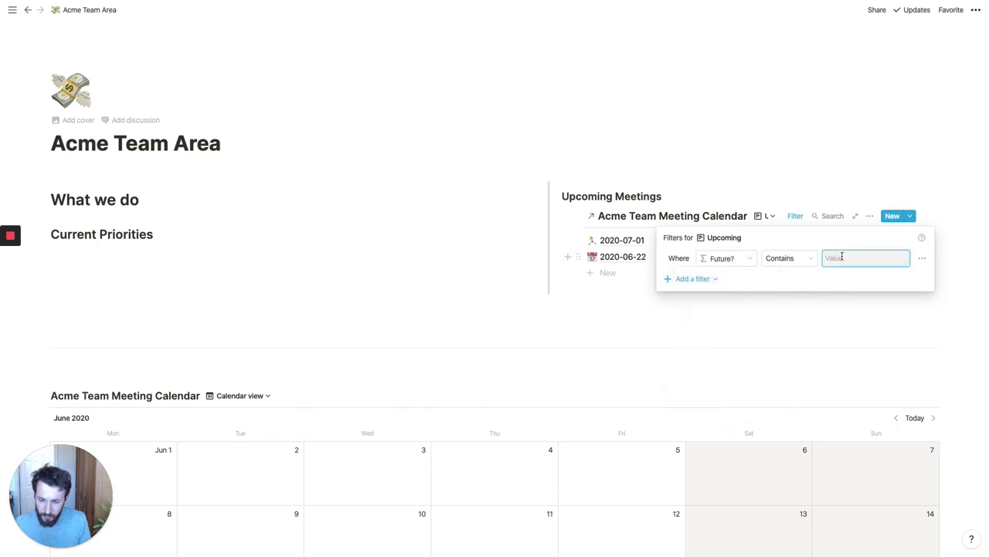
pyautogui.write(':check')
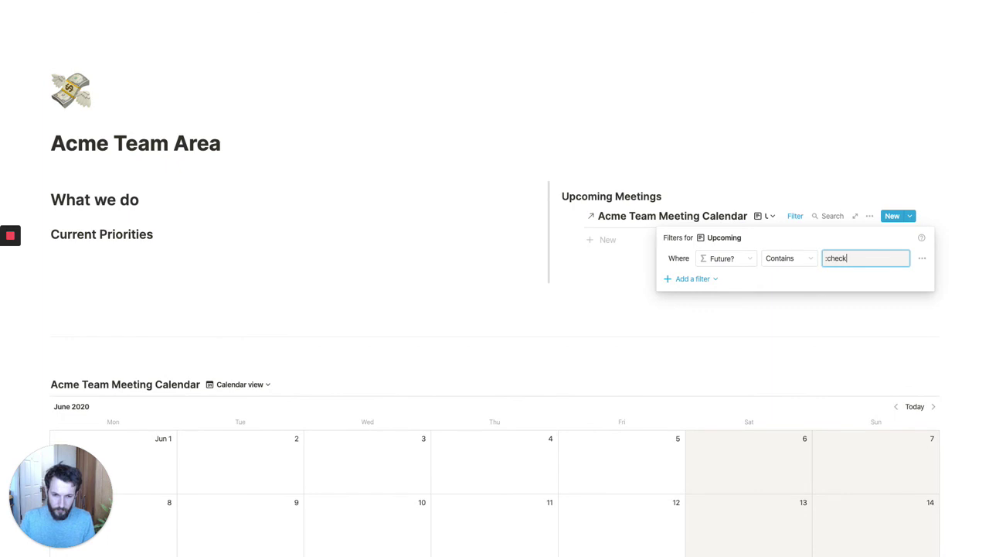
pyautogui.press('Return')
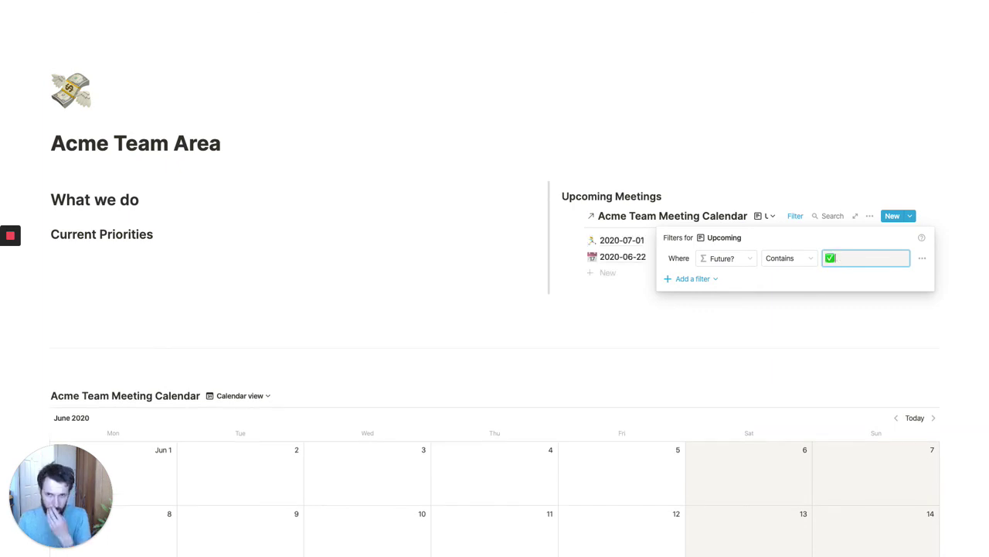
pyautogui.click(850, 331)
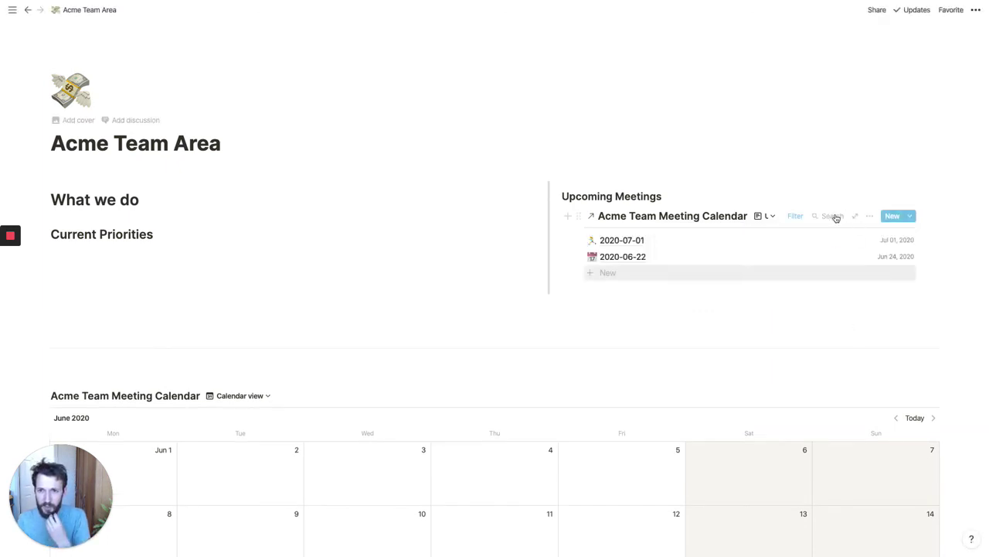
# - Sort the Upcoming view by Date in ascending order and narrow the Upcoming Meetings column
pyautogui.click(869, 216)
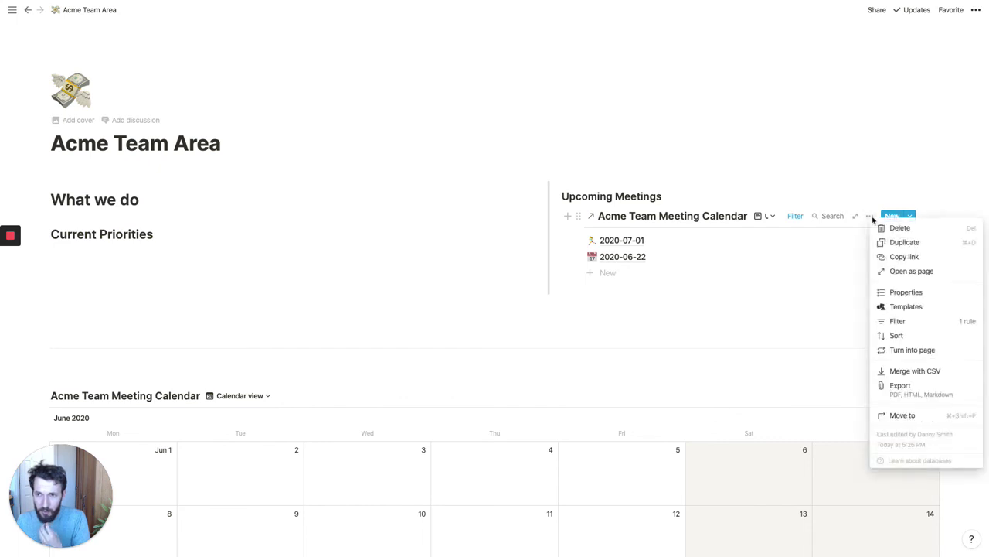
pyautogui.click(898, 336)
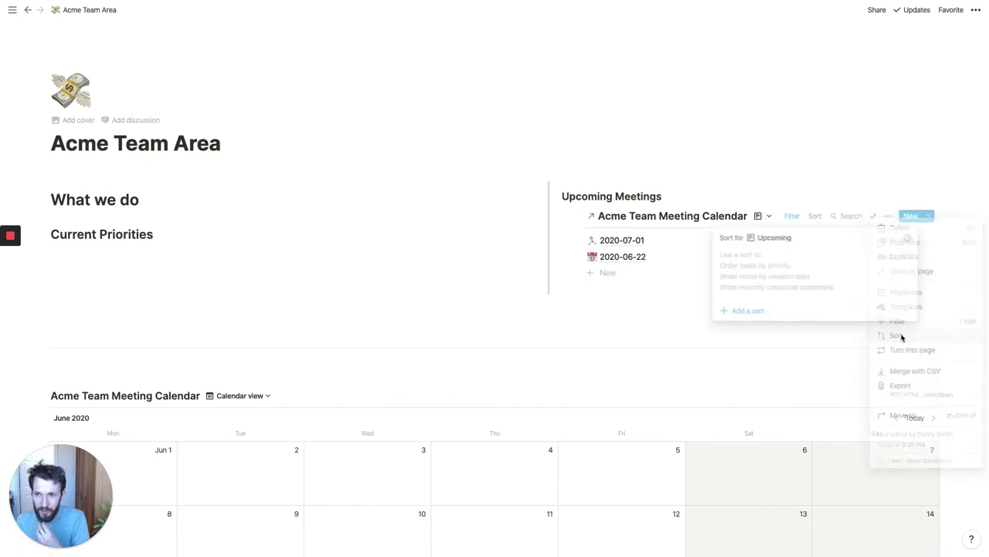
pyautogui.click(728, 310)
pyautogui.click(763, 260)
pyautogui.click(740, 359)
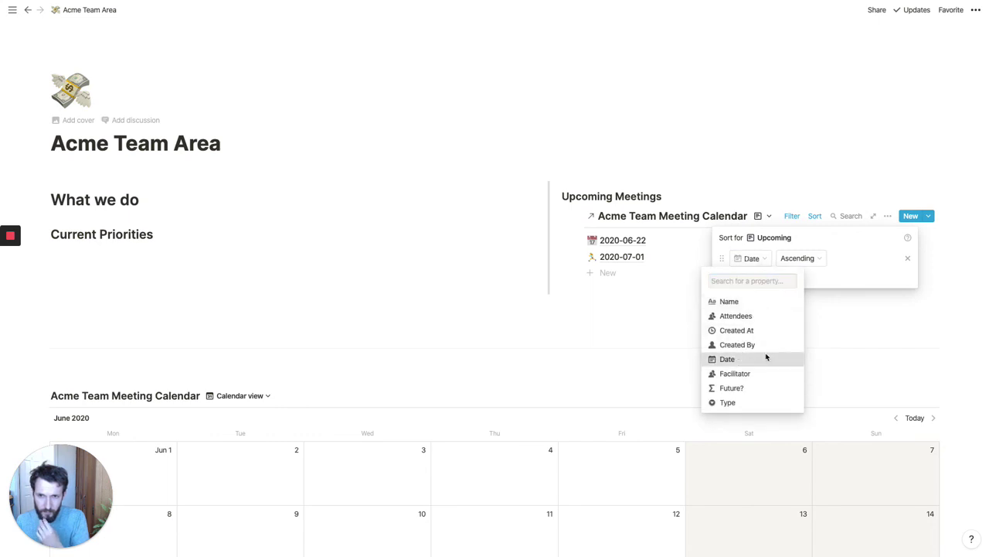
pyautogui.click(811, 259)
pyautogui.click(783, 291)
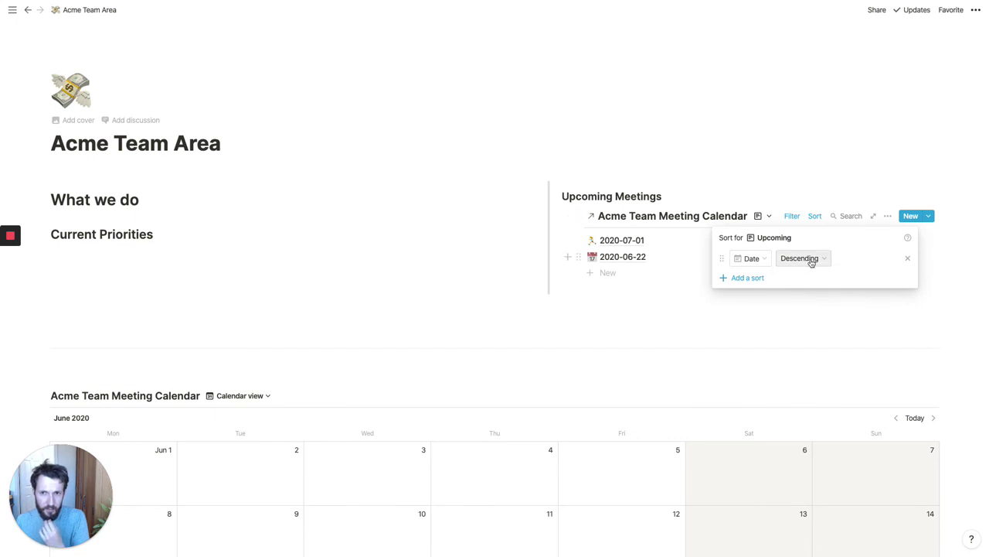
pyautogui.click(812, 262)
pyautogui.click(812, 277)
pyautogui.click(858, 320)
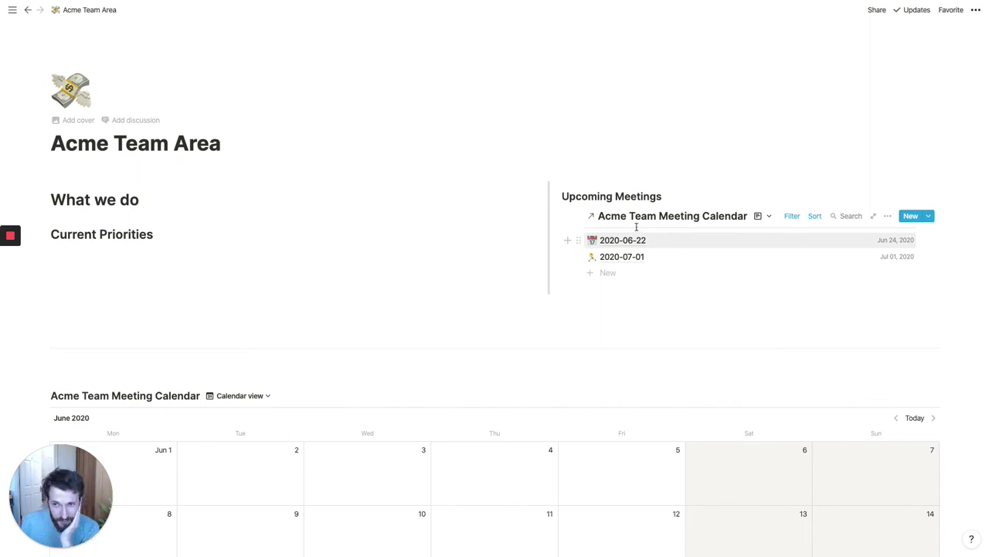
pyautogui.moveTo(548, 240); pyautogui.dragTo(658, 226)
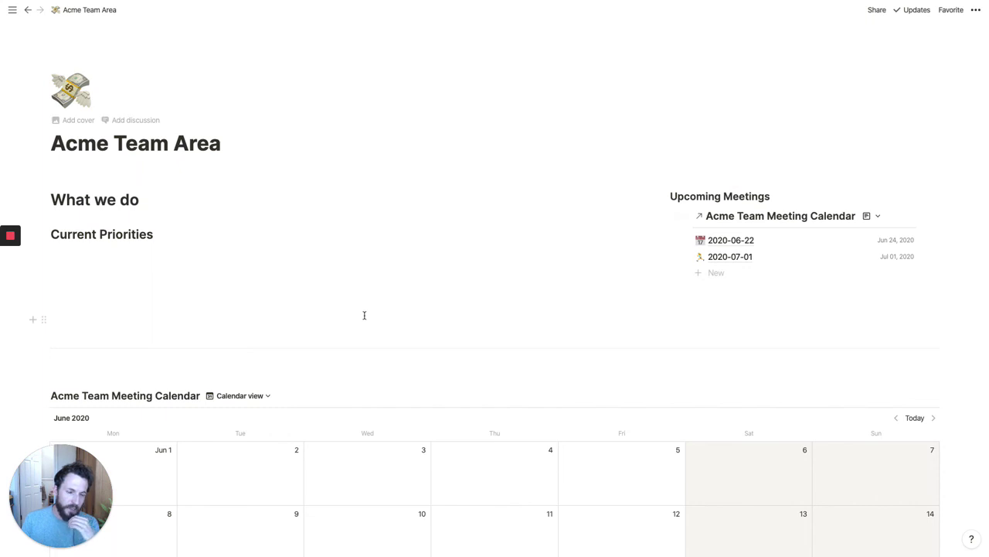
# - Open the 2020-06-22 meeting from the Acme Team Meeting Calendar as a full page
pyautogui.scroll(-1, 364, 314)
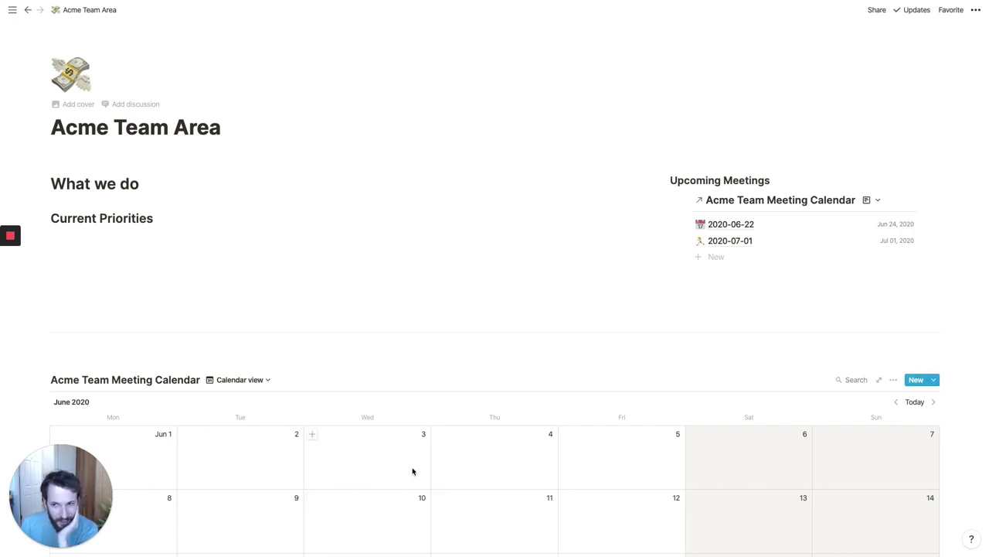
pyautogui.scroll(-3, 409, 472)
pyautogui.scroll(-2, 412, 471)
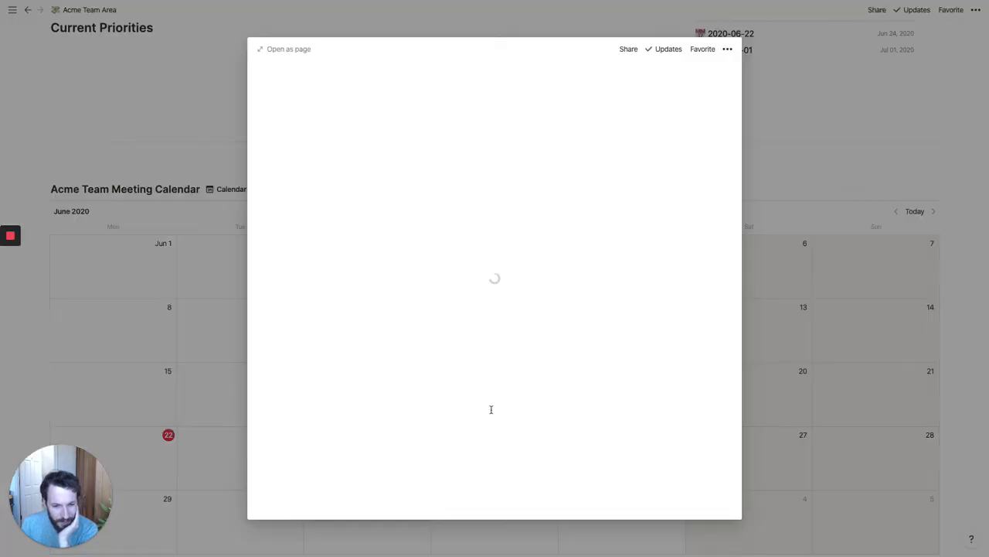
pyautogui.click(301, 50)
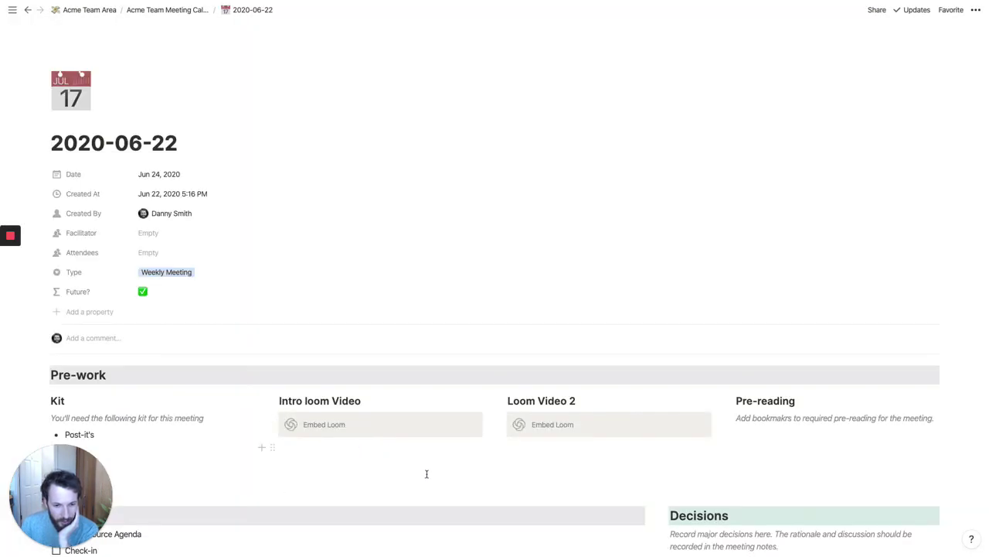
# - Examine the 2020-06-22 meeting page's properties, Pre-work, Agenda, Notes, Decisions, Tasks, Meta and Guidelines sections
pyautogui.scroll(-2, 334, 461)
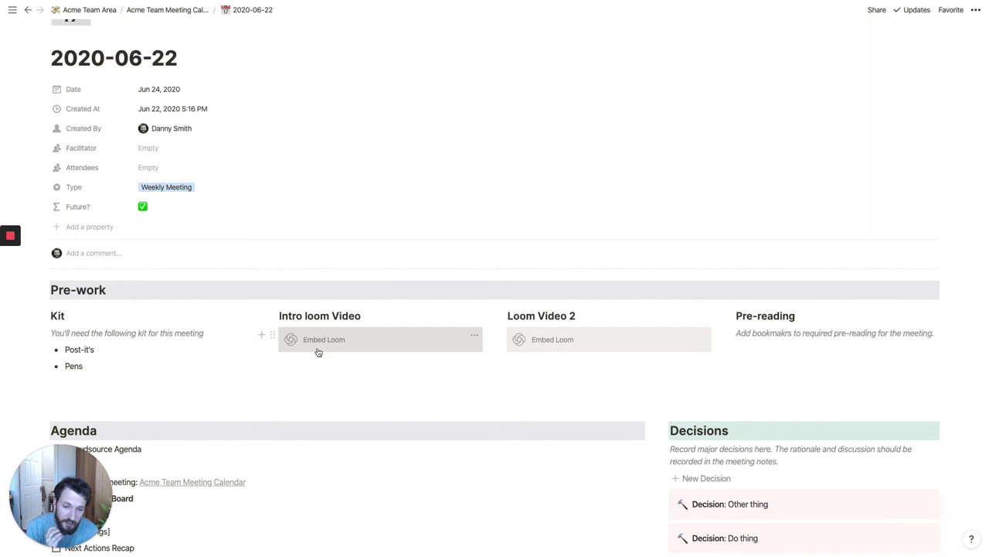
pyautogui.scroll(-2, 193, 393)
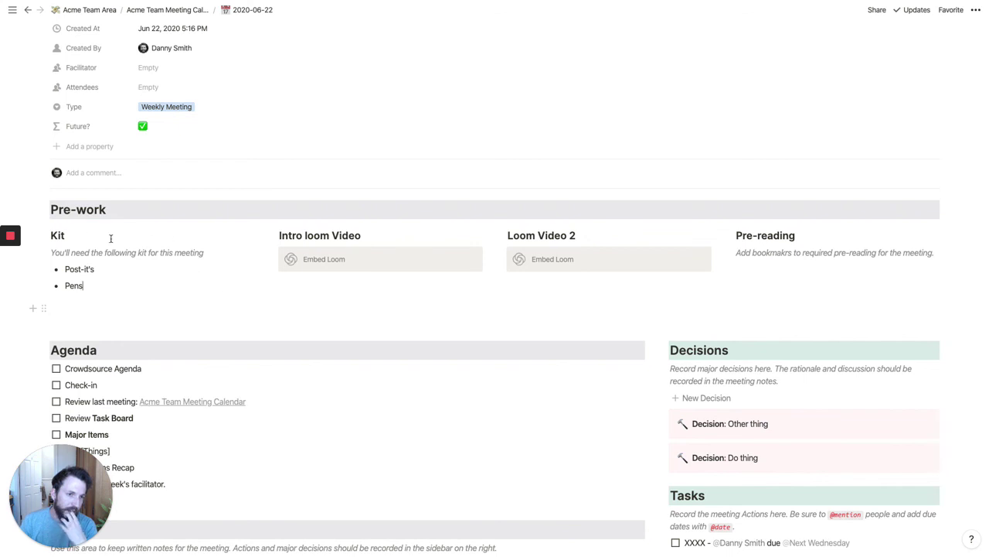
pyautogui.click(87, 306)
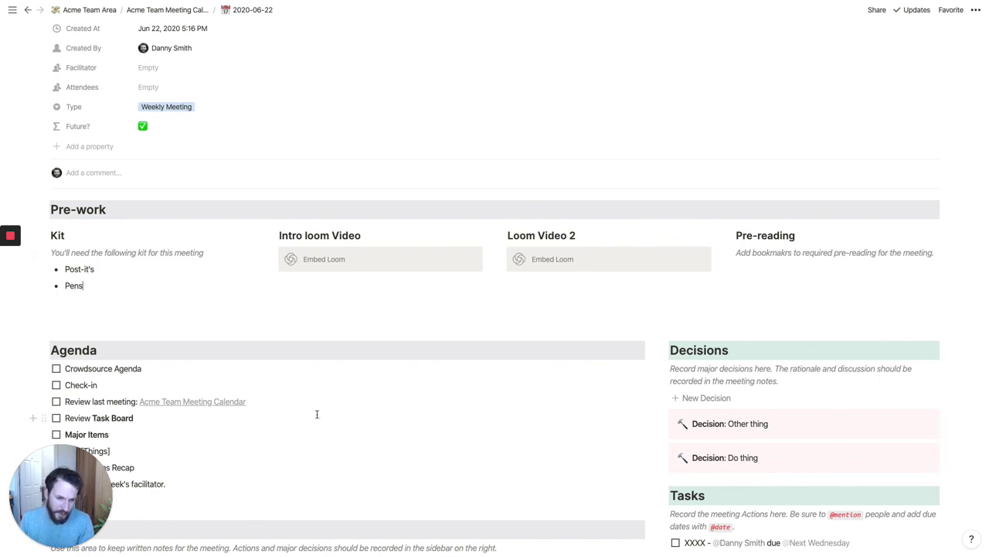
pyautogui.scroll(-2, 317, 413)
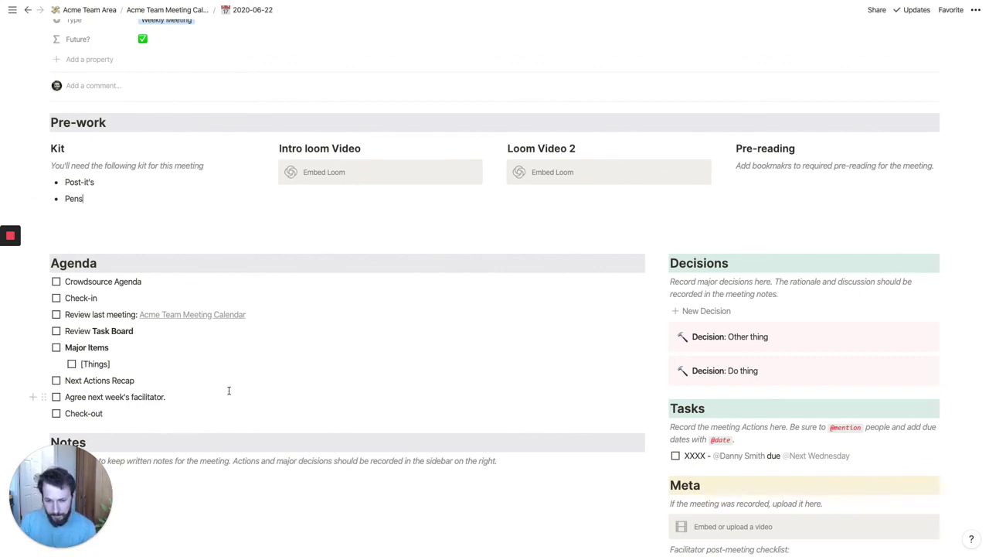
pyautogui.scroll(-2, 229, 390)
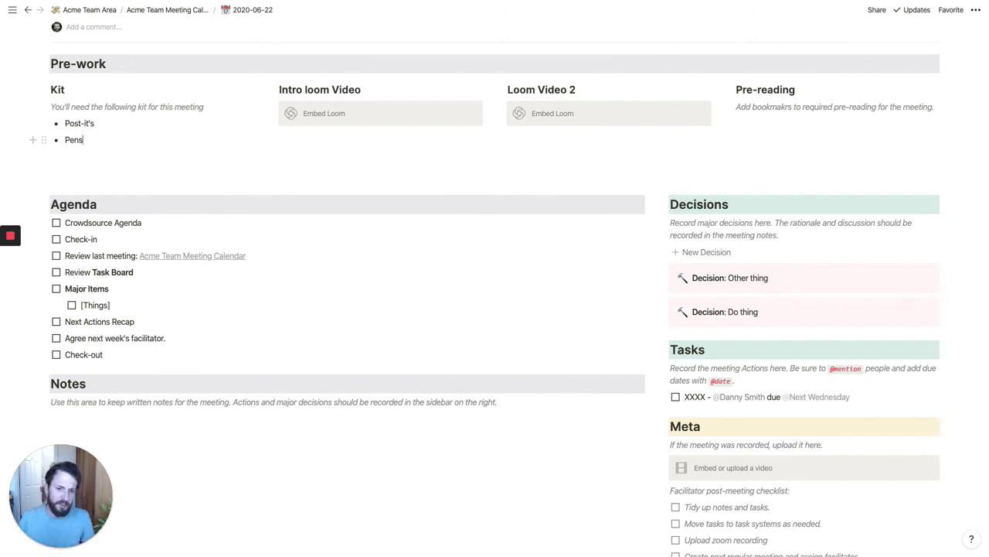
pyautogui.click(421, 416)
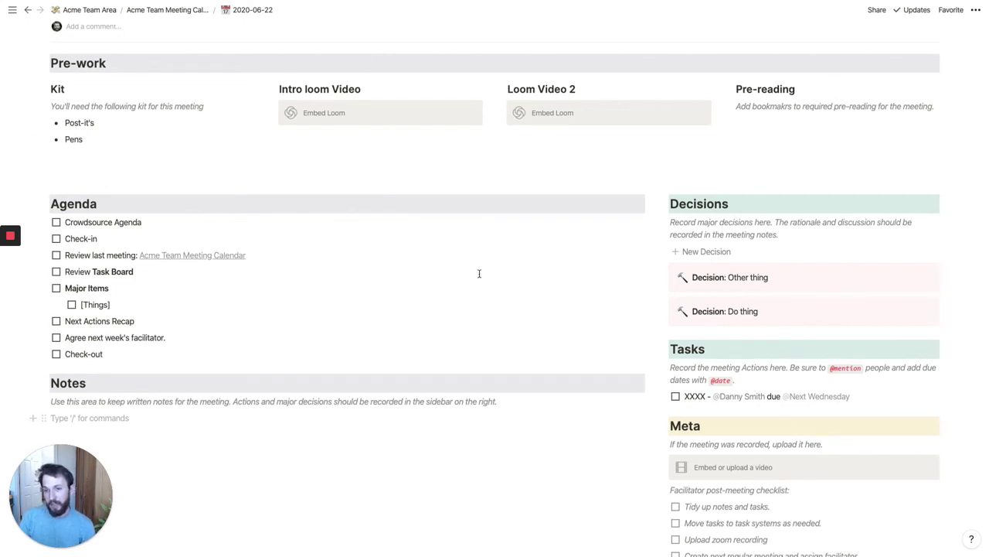
pyautogui.scroll(-2, 725, 414)
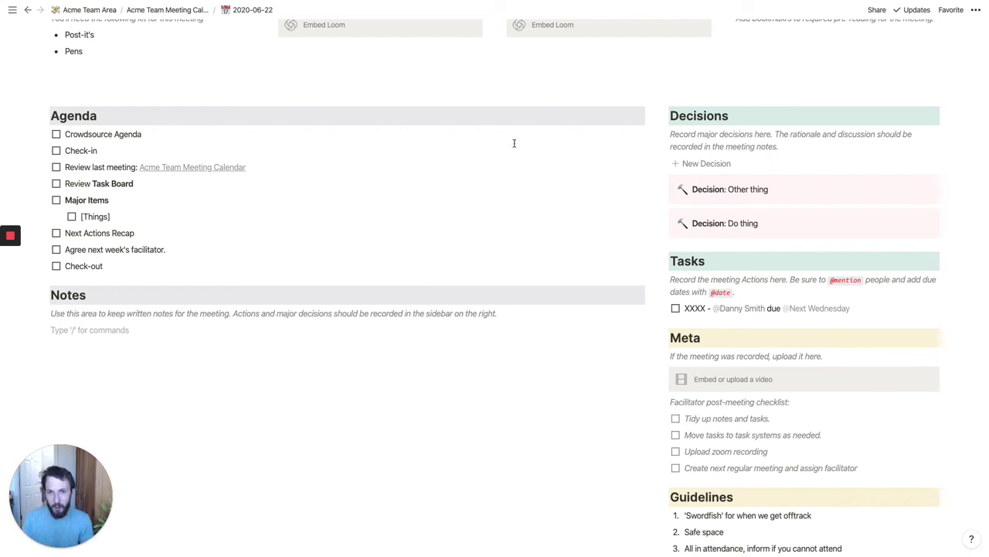
# - Place the full-screen presentation space between the 2020-06-22 and 2020-16-22 spaces in Mission Control
pyautogui.hotkey('ctrl', 'Up')
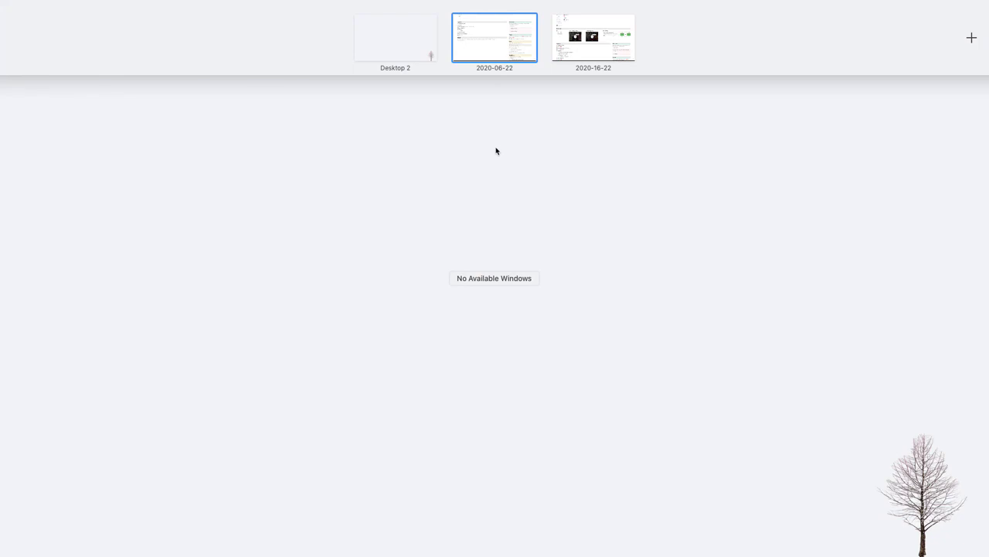
pyautogui.click(496, 150)
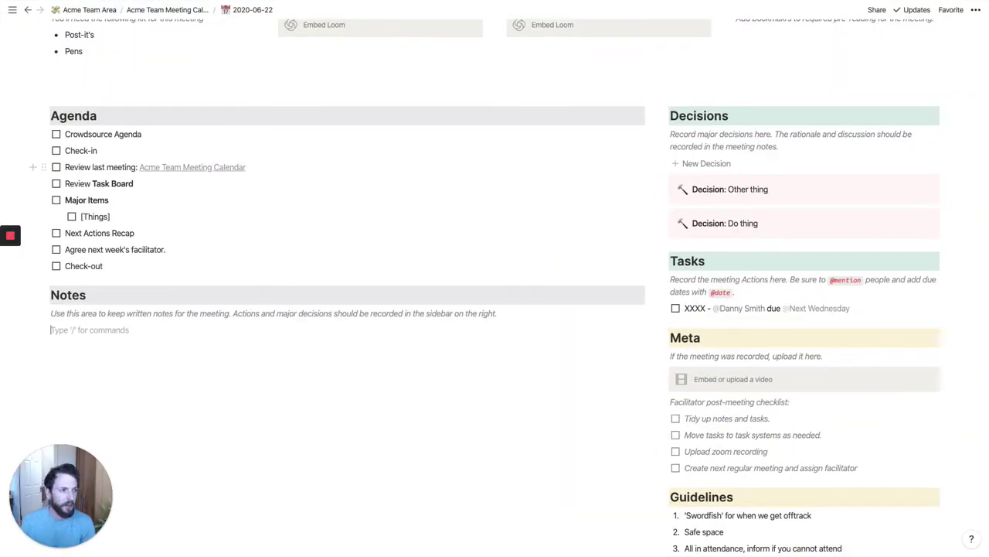
pyautogui.hotkey('ctrl', 'Up')
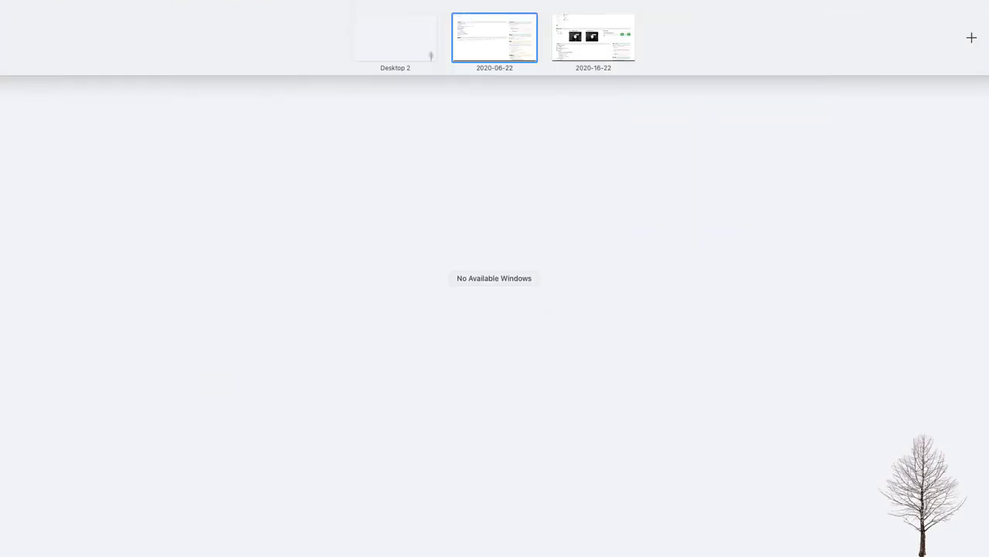
pyautogui.moveTo(345, 99); pyautogui.dragTo(498, 38)
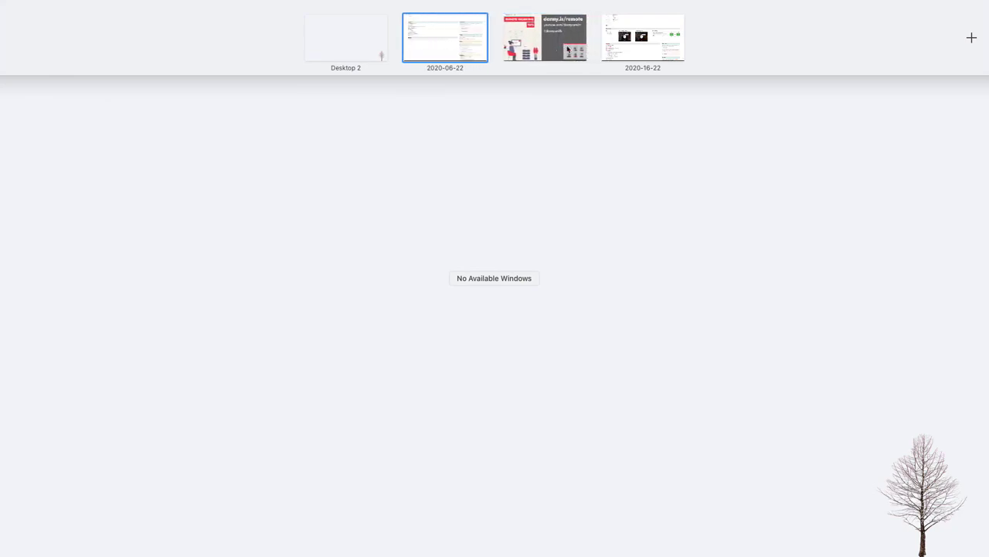